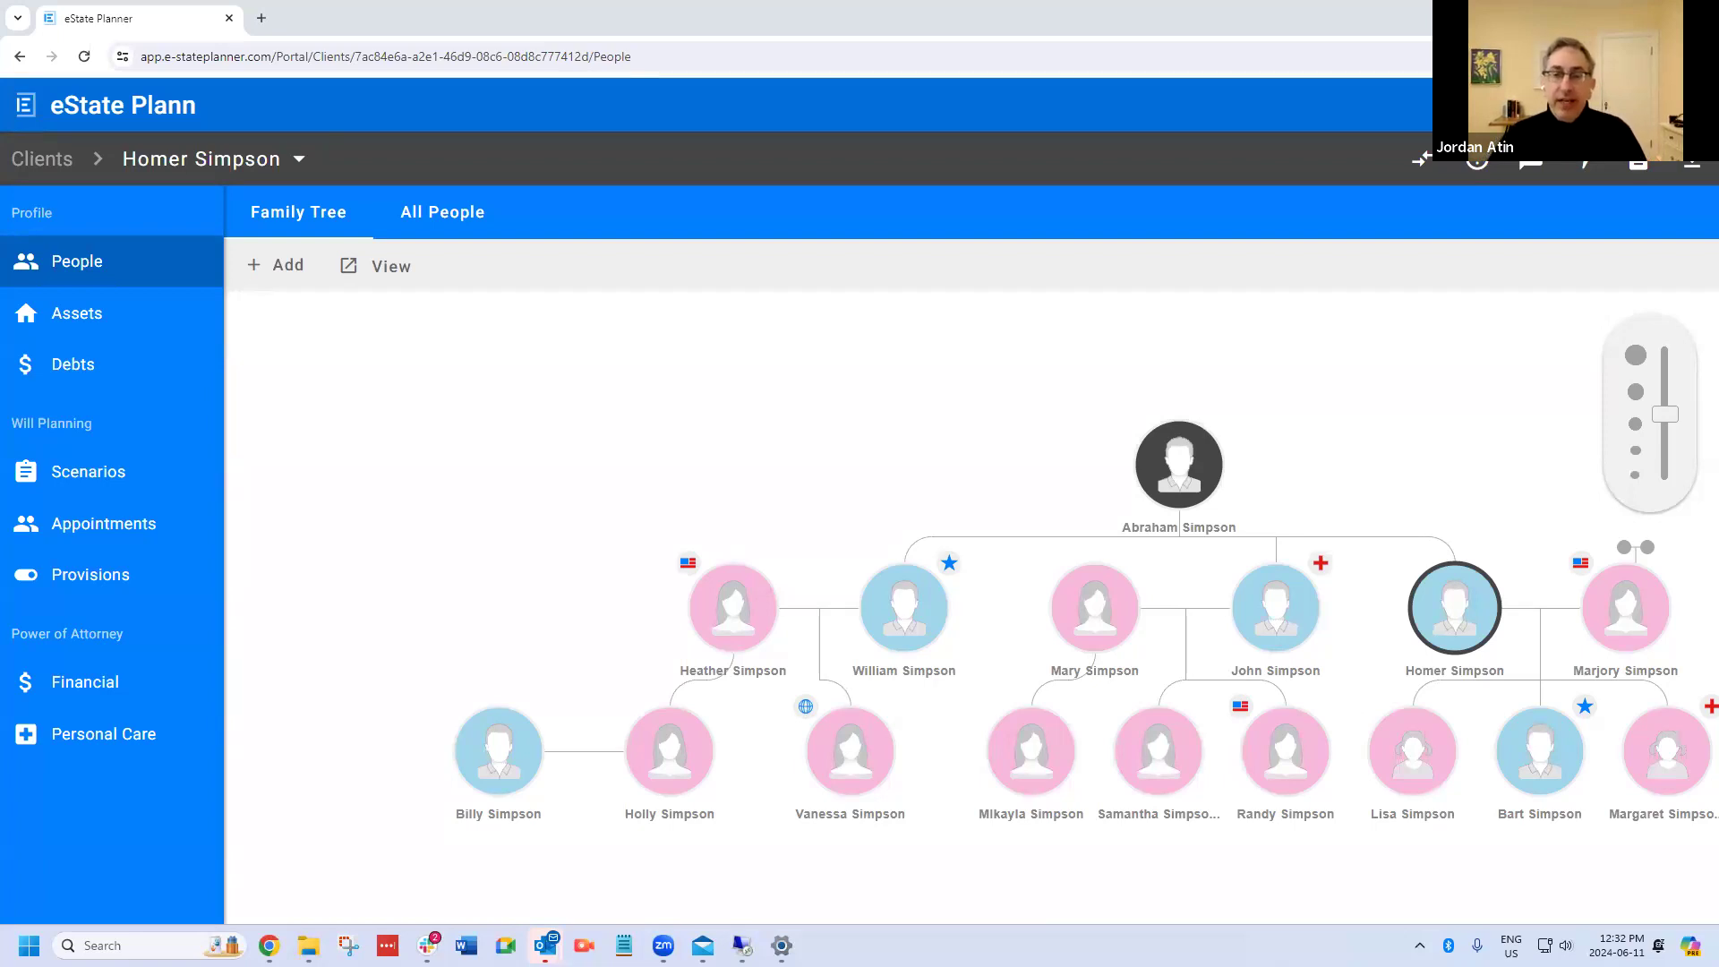
Step: Run the ePlan that clears the data from all scenarios and appointments of this client
{"action": "left_click_drag", "start_coordinate": [985, 550], "coordinate": [879, 524]}
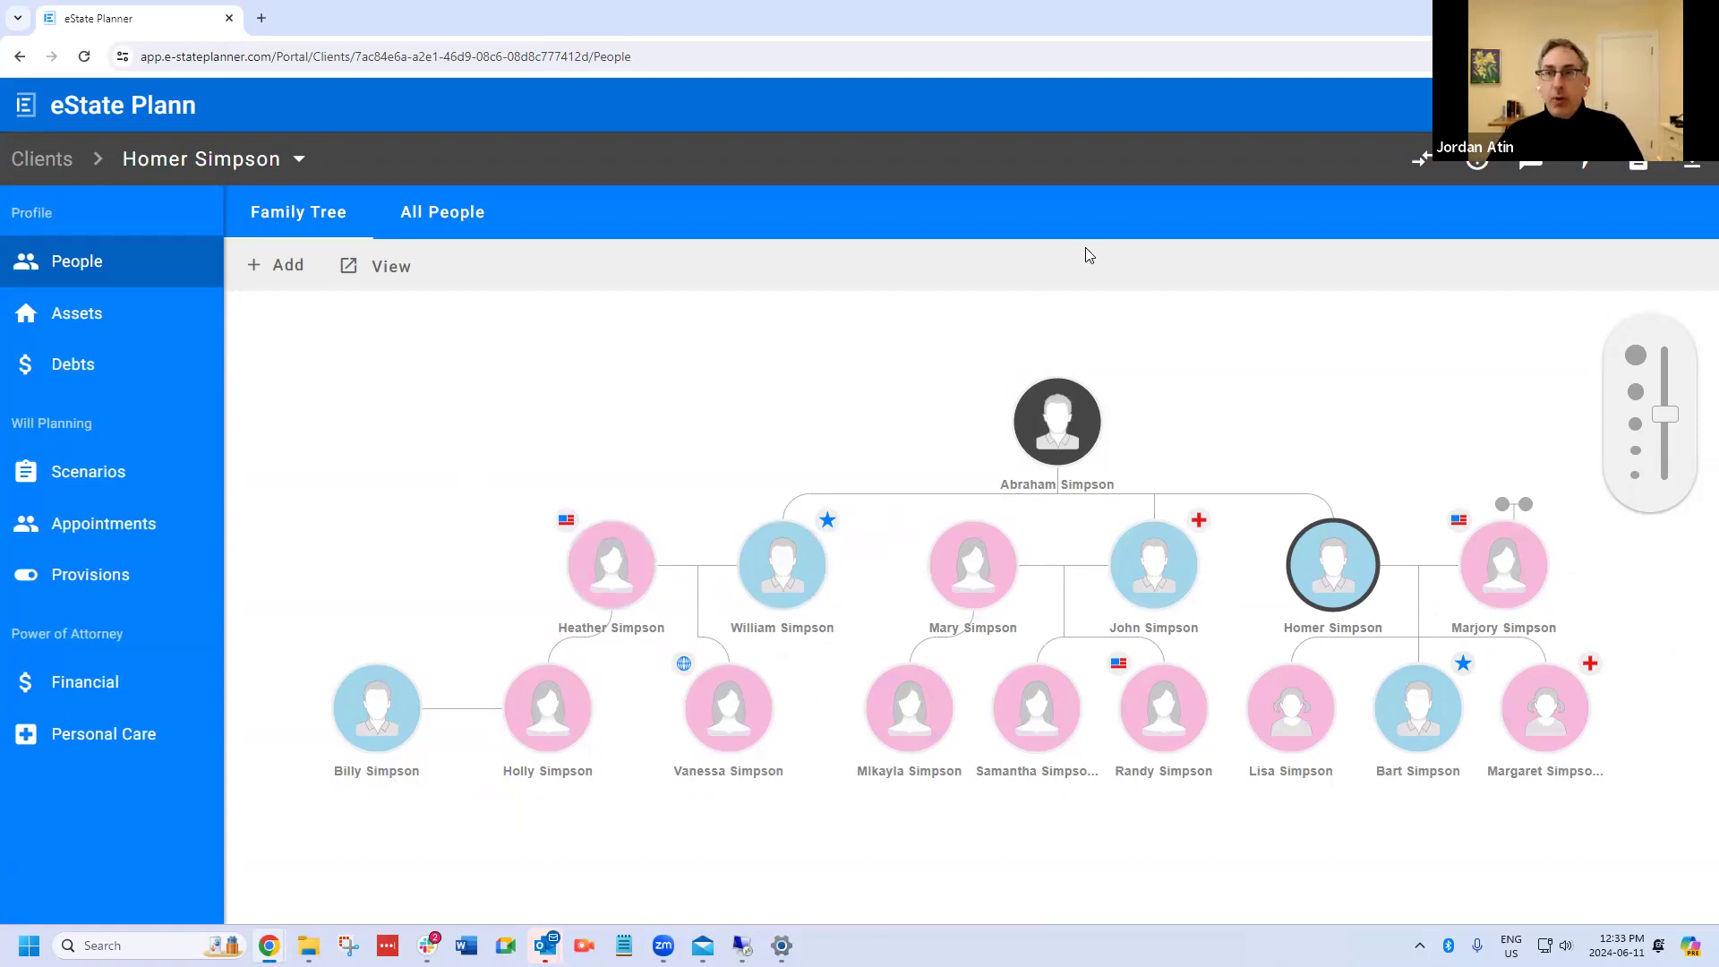
{"action": "left_click", "coordinate": [1584, 170]}
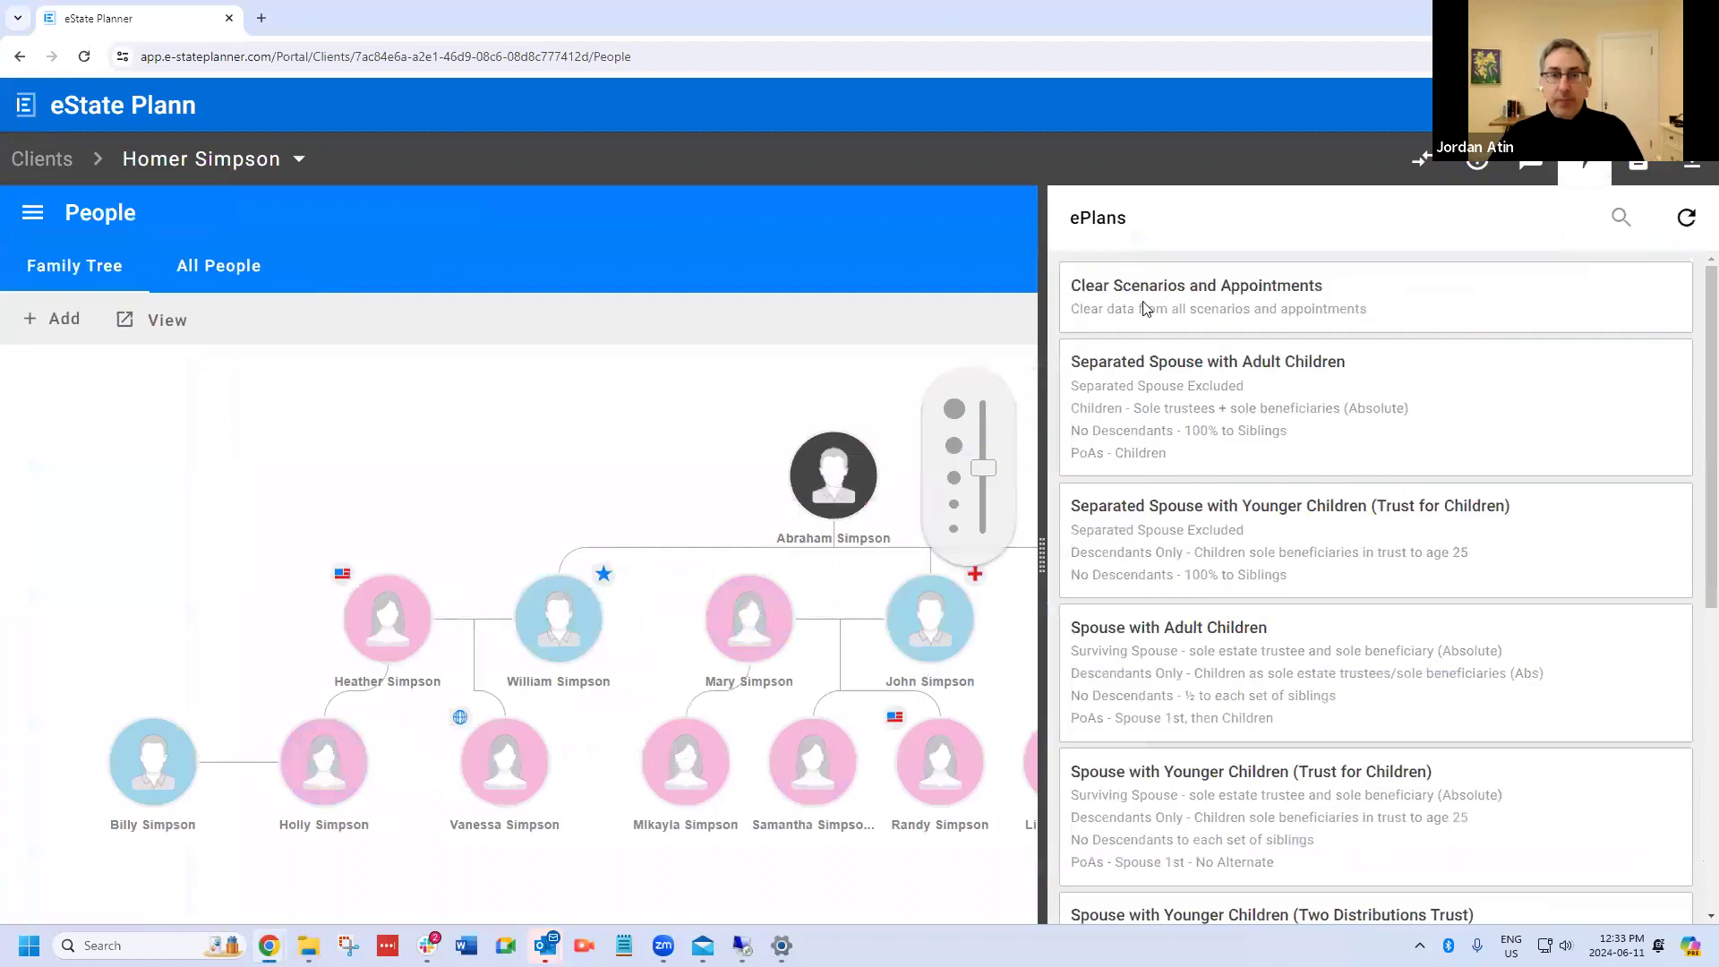
{"action": "left_click", "coordinate": [1143, 302]}
{"action": "key", "text": "Return"}
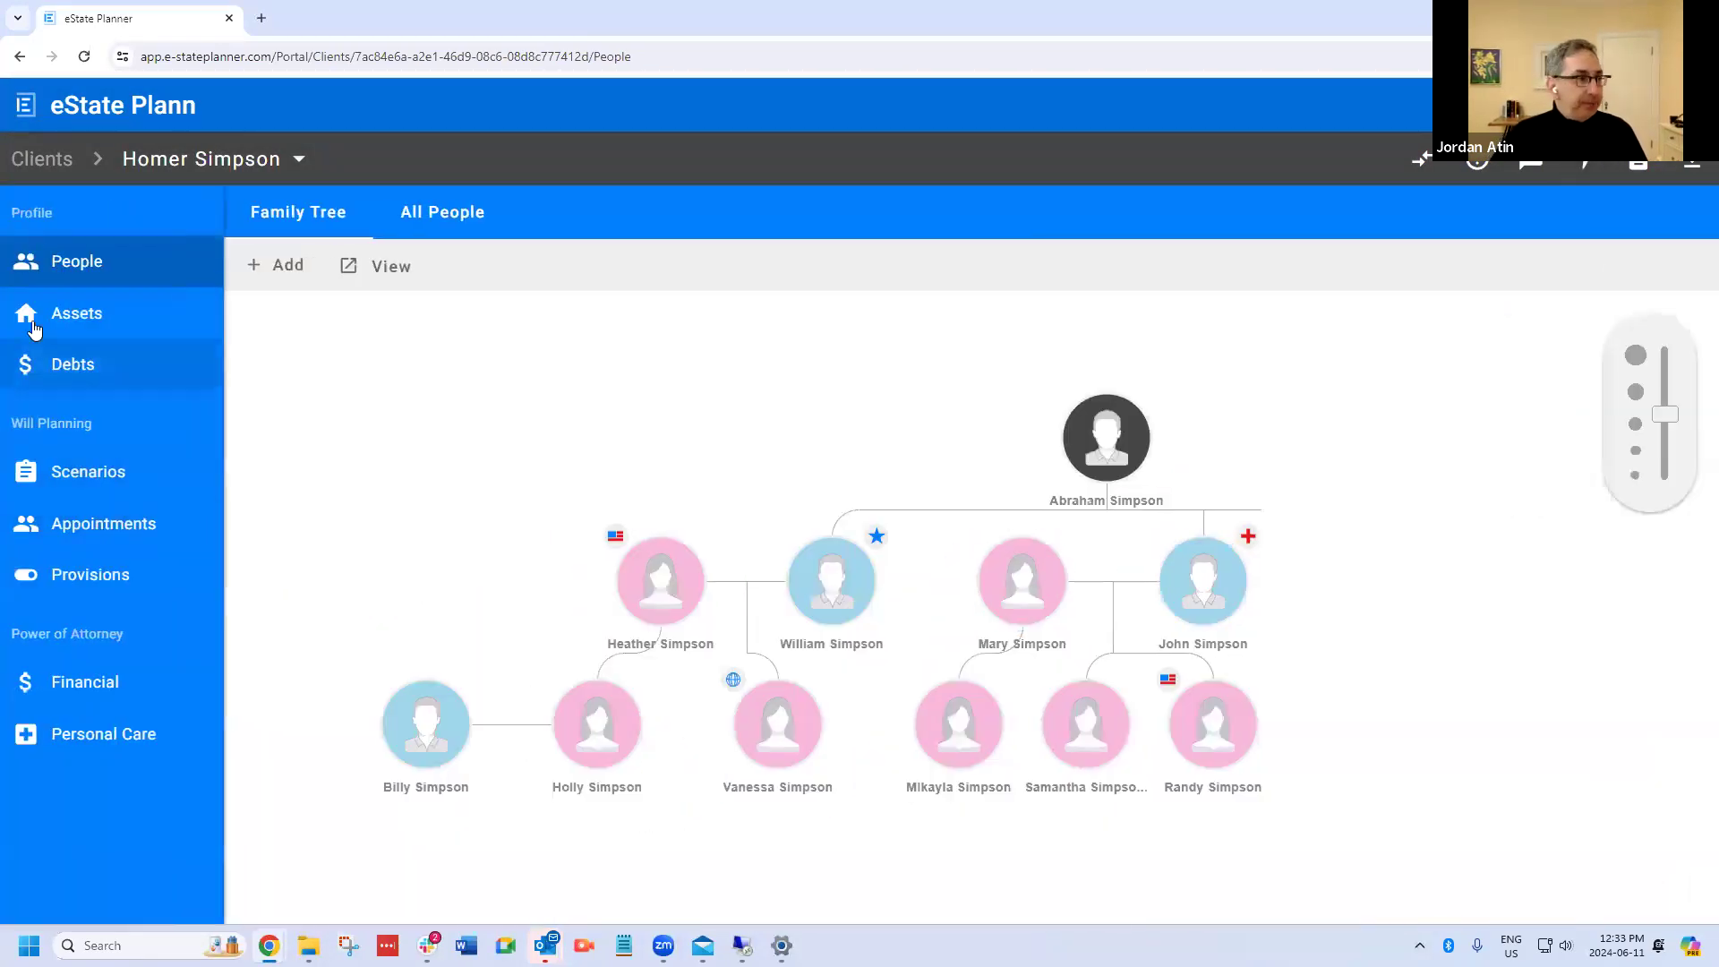
Step: Look over the client's assets, then apply the ePlan "Spouse with Younger Children (Trust for Children)" to the scenarios
{"action": "left_click", "coordinate": [72, 315]}
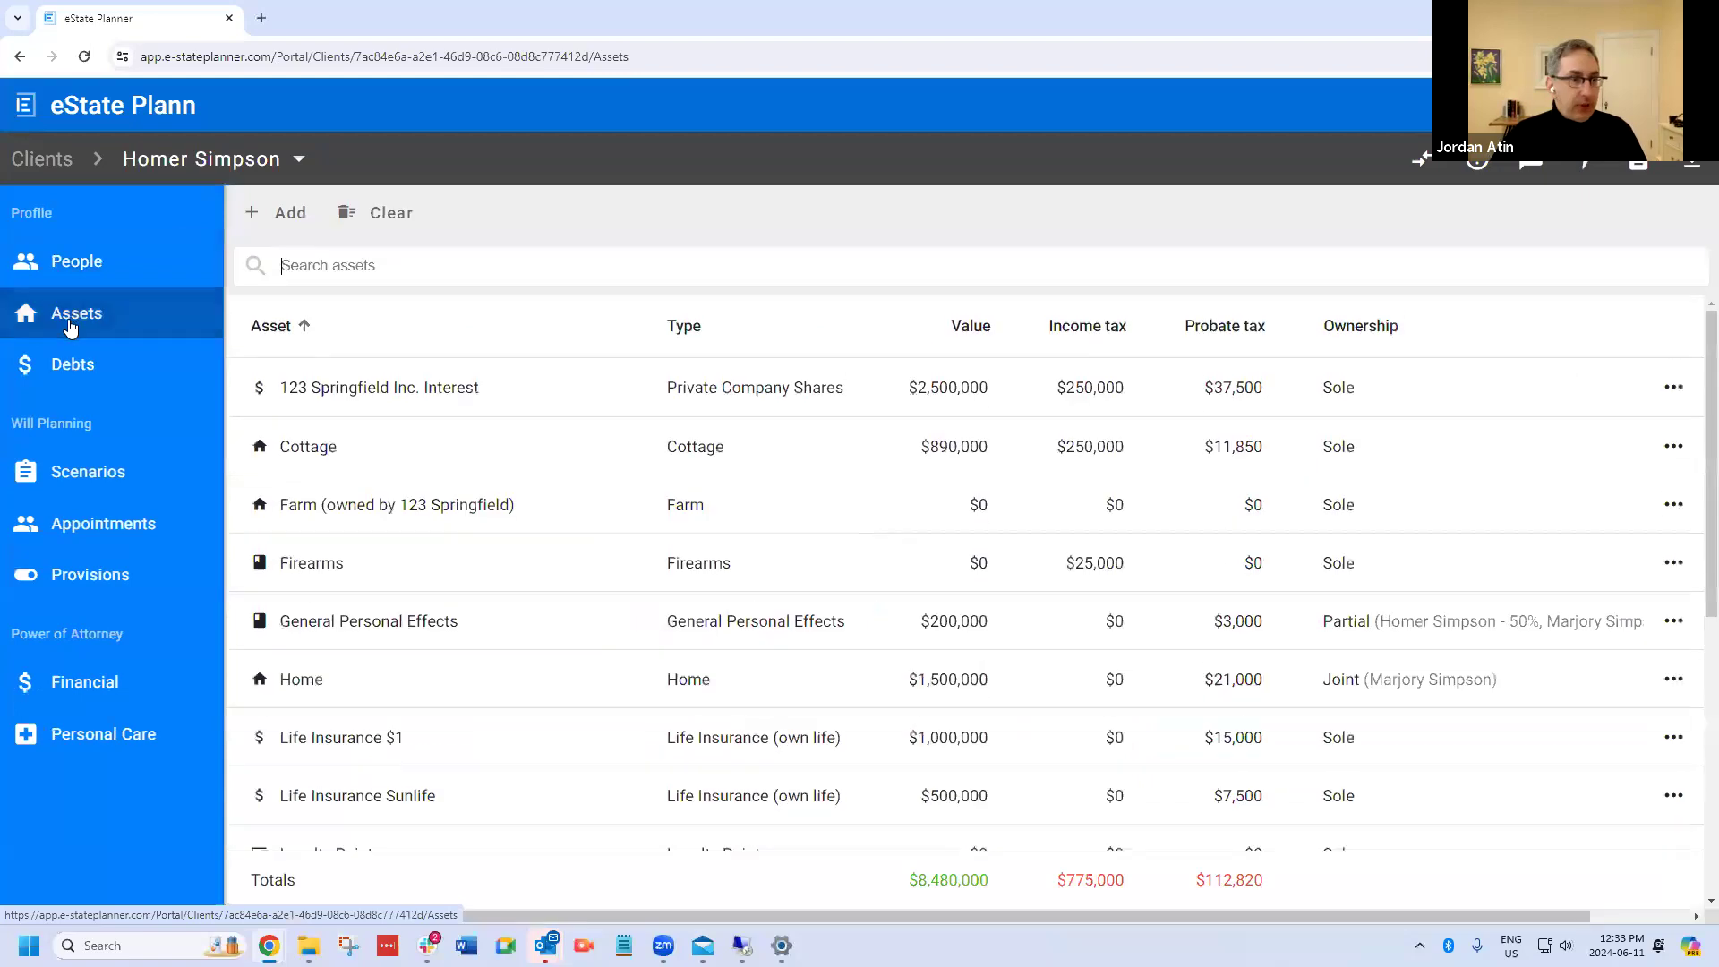
{"action": "left_click", "coordinate": [71, 471]}
{"action": "left_click", "coordinate": [1585, 172]}
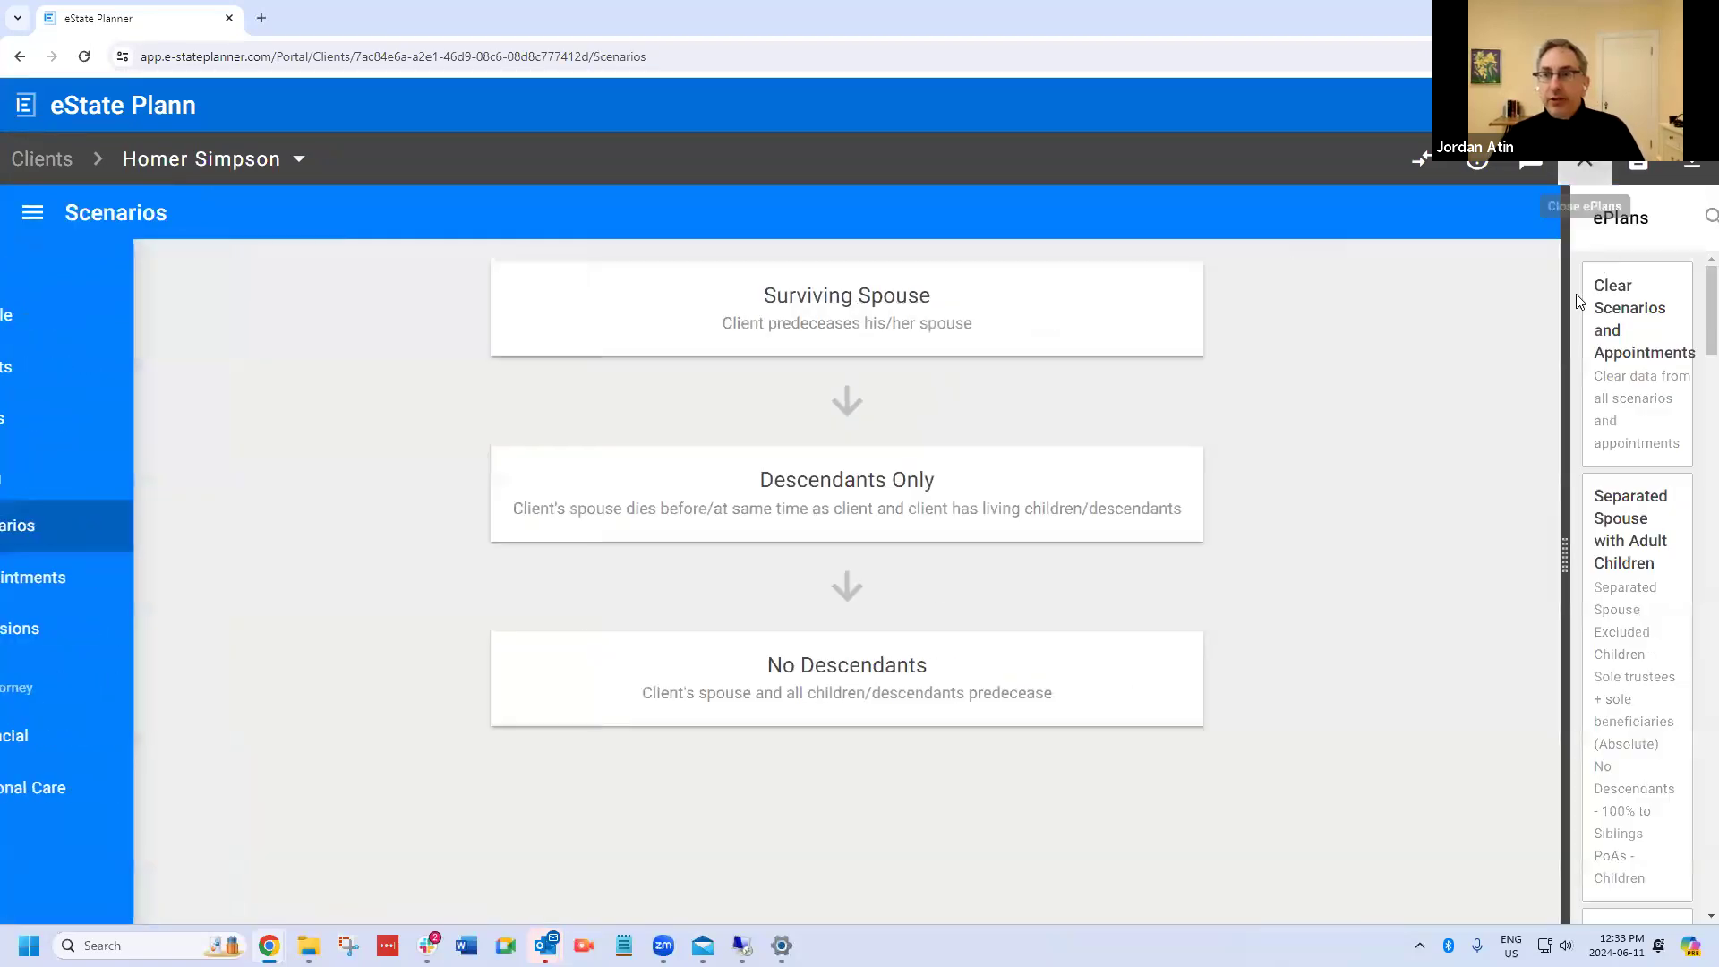
{"action": "scroll", "coordinate": [1182, 681], "scroll_direction": "down", "scroll_amount": 5}
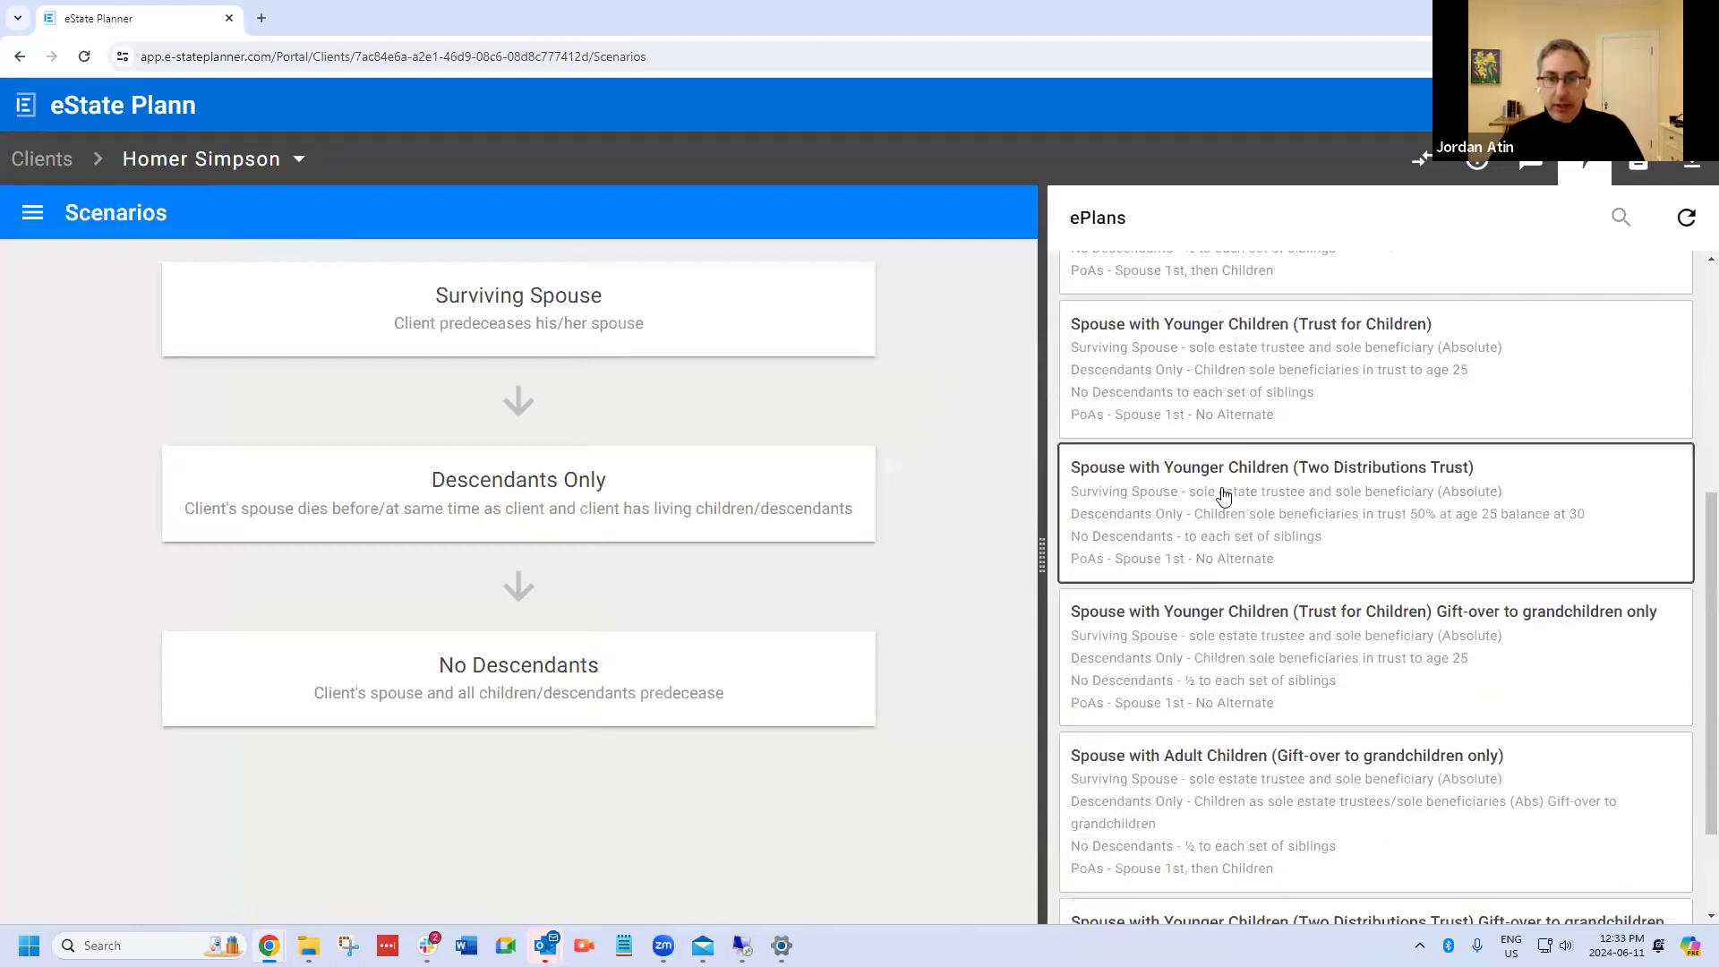
{"action": "left_click", "coordinate": [1206, 374]}
{"action": "left_click", "coordinate": [1039, 584]}
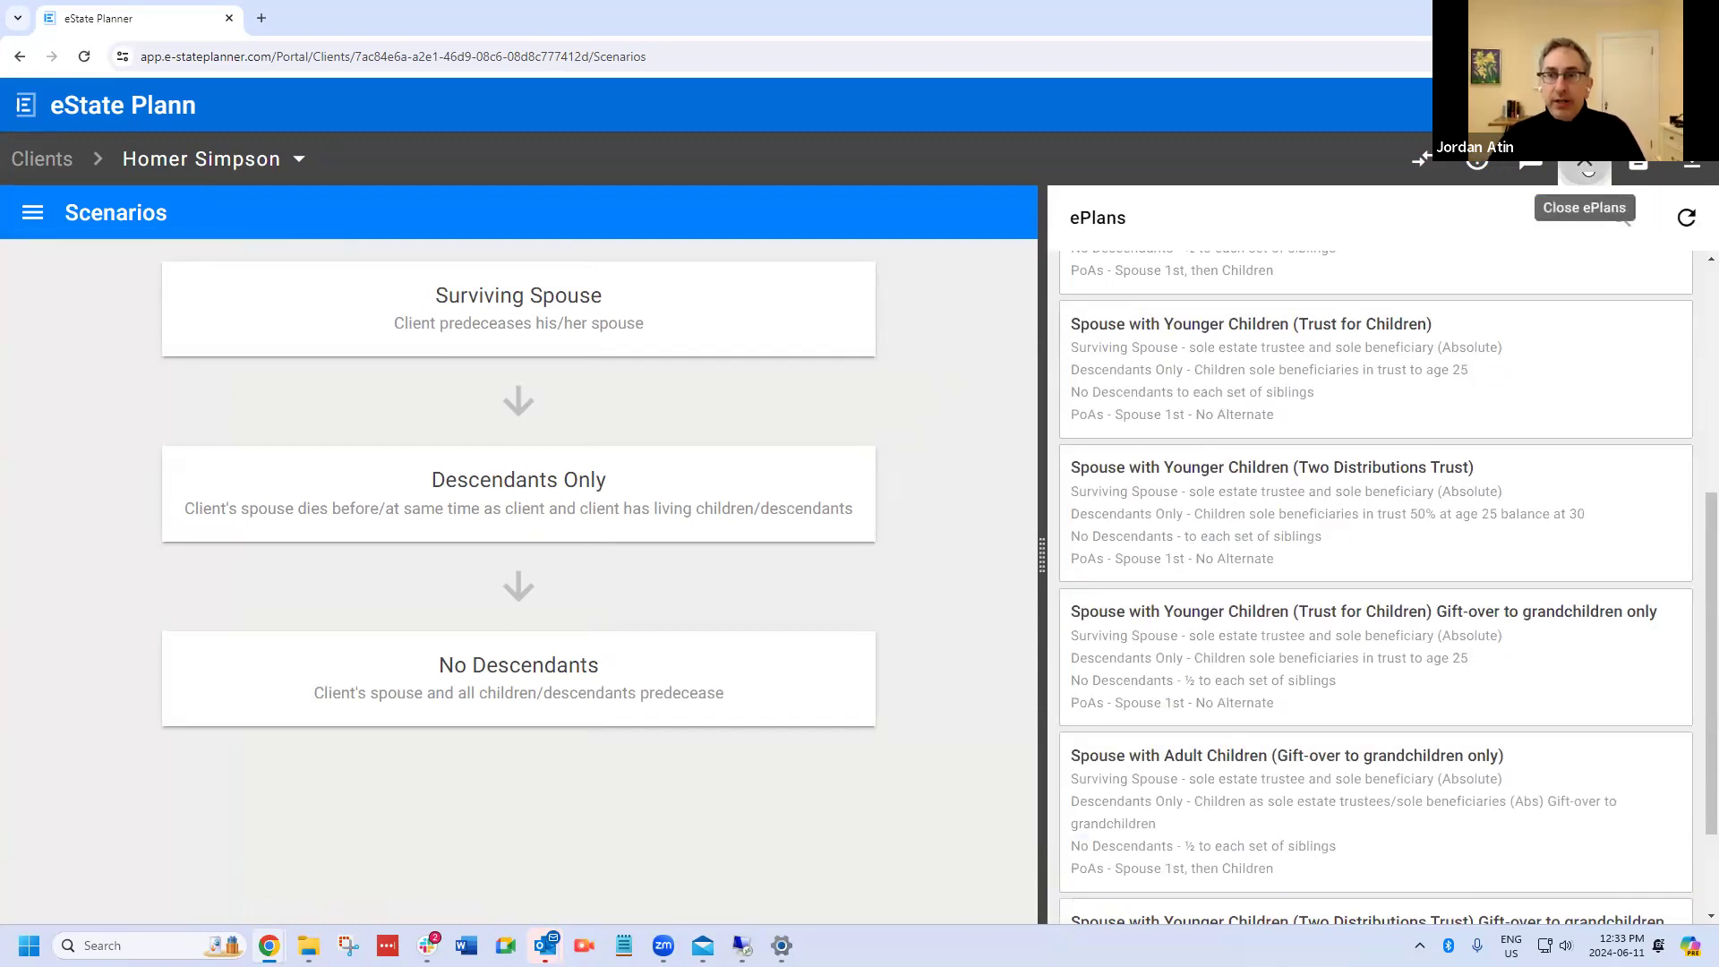
{"action": "left_click", "coordinate": [1589, 172]}
Step: Review the joint and designated assets, initial gifts and balance of estate in the Surviving Spouse scenario
{"action": "left_click", "coordinate": [760, 287]}
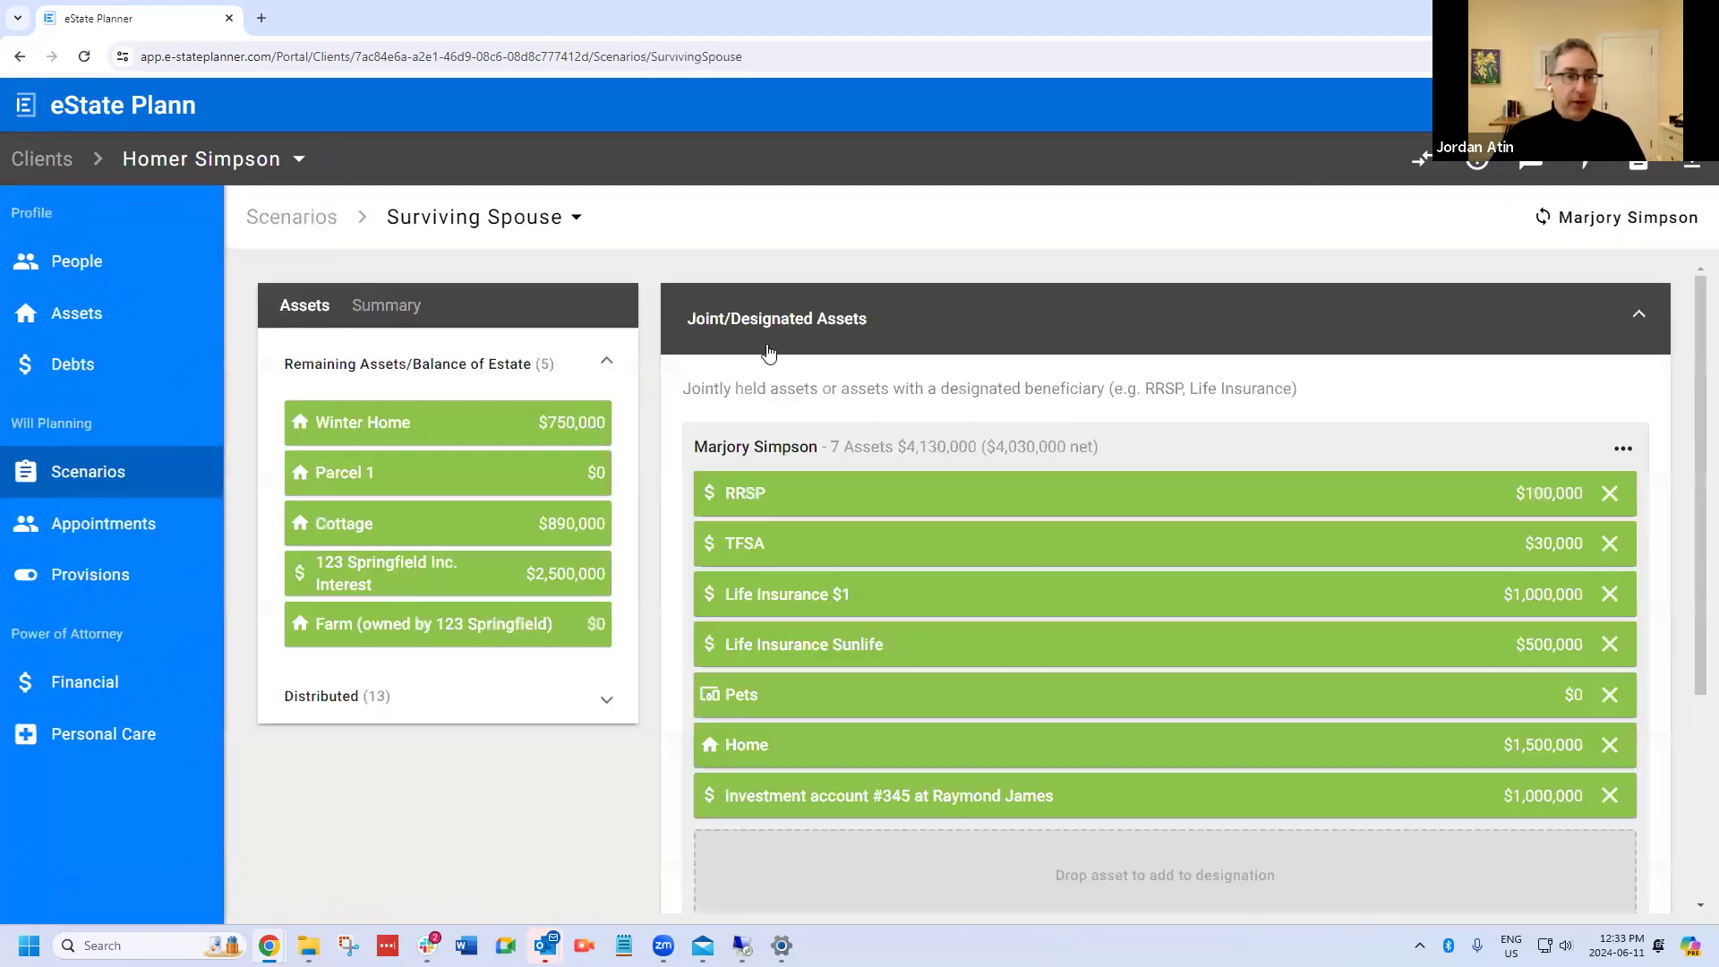
{"action": "scroll", "coordinate": [779, 634], "scroll_direction": "down", "scroll_amount": 4}
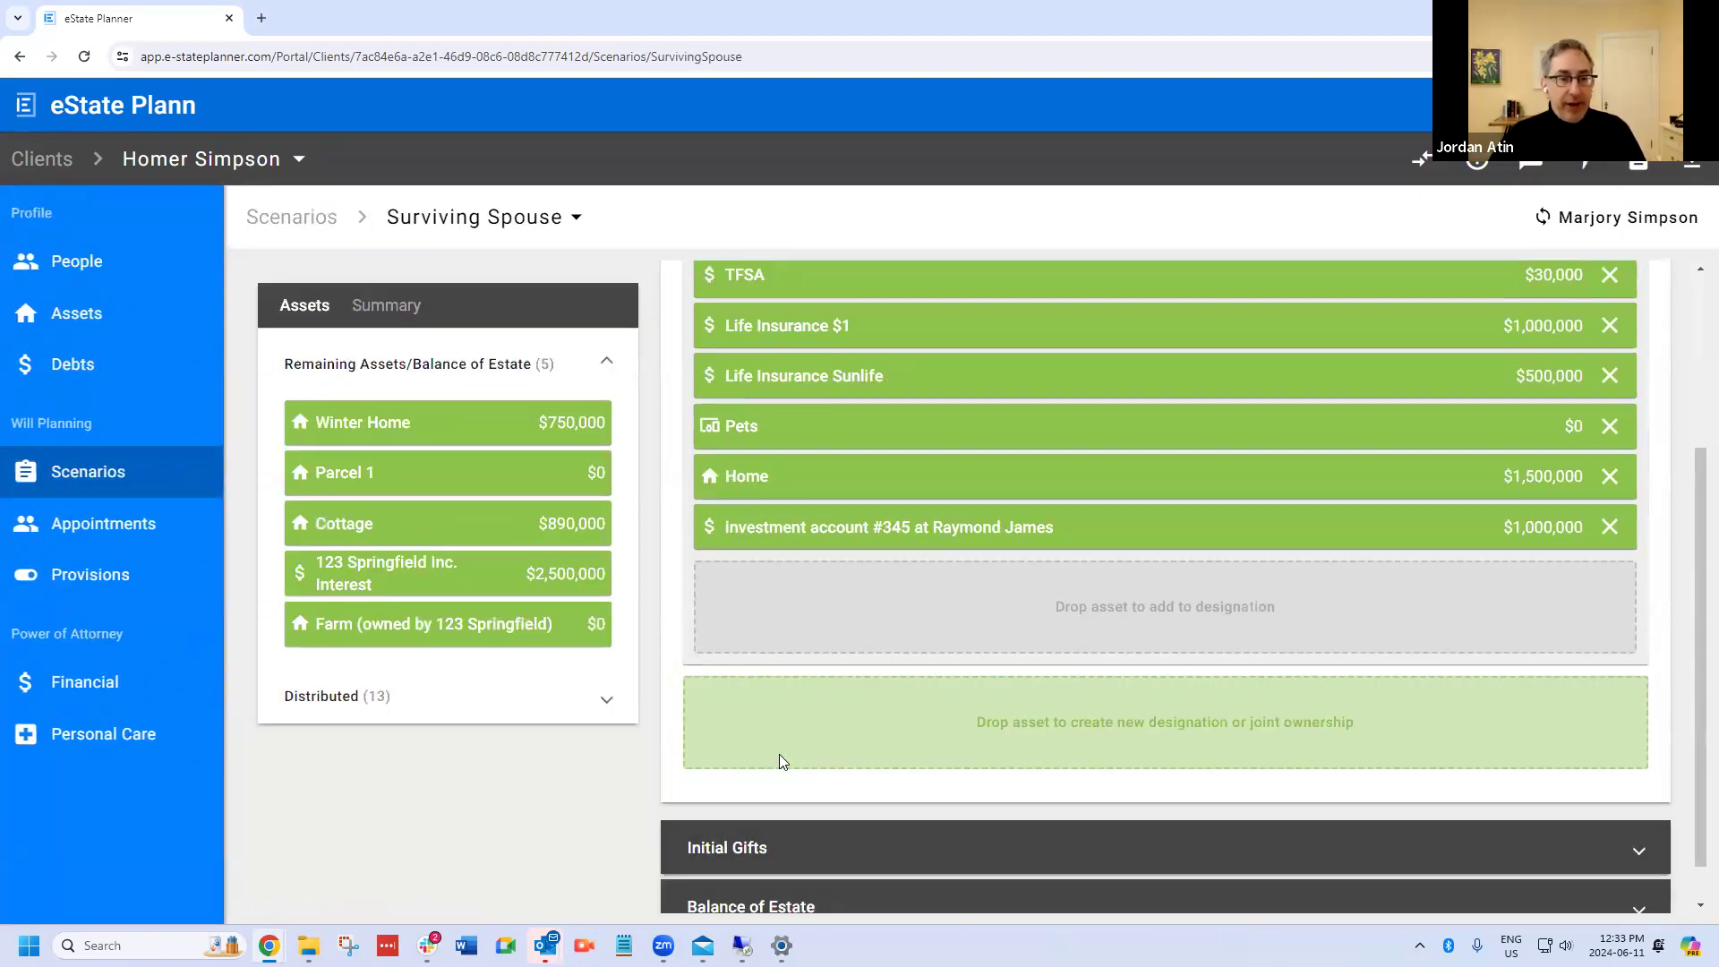
{"action": "scroll", "coordinate": [787, 786], "scroll_direction": "down", "scroll_amount": 1}
{"action": "left_click", "coordinate": [786, 787]}
{"action": "left_click", "coordinate": [801, 841]}
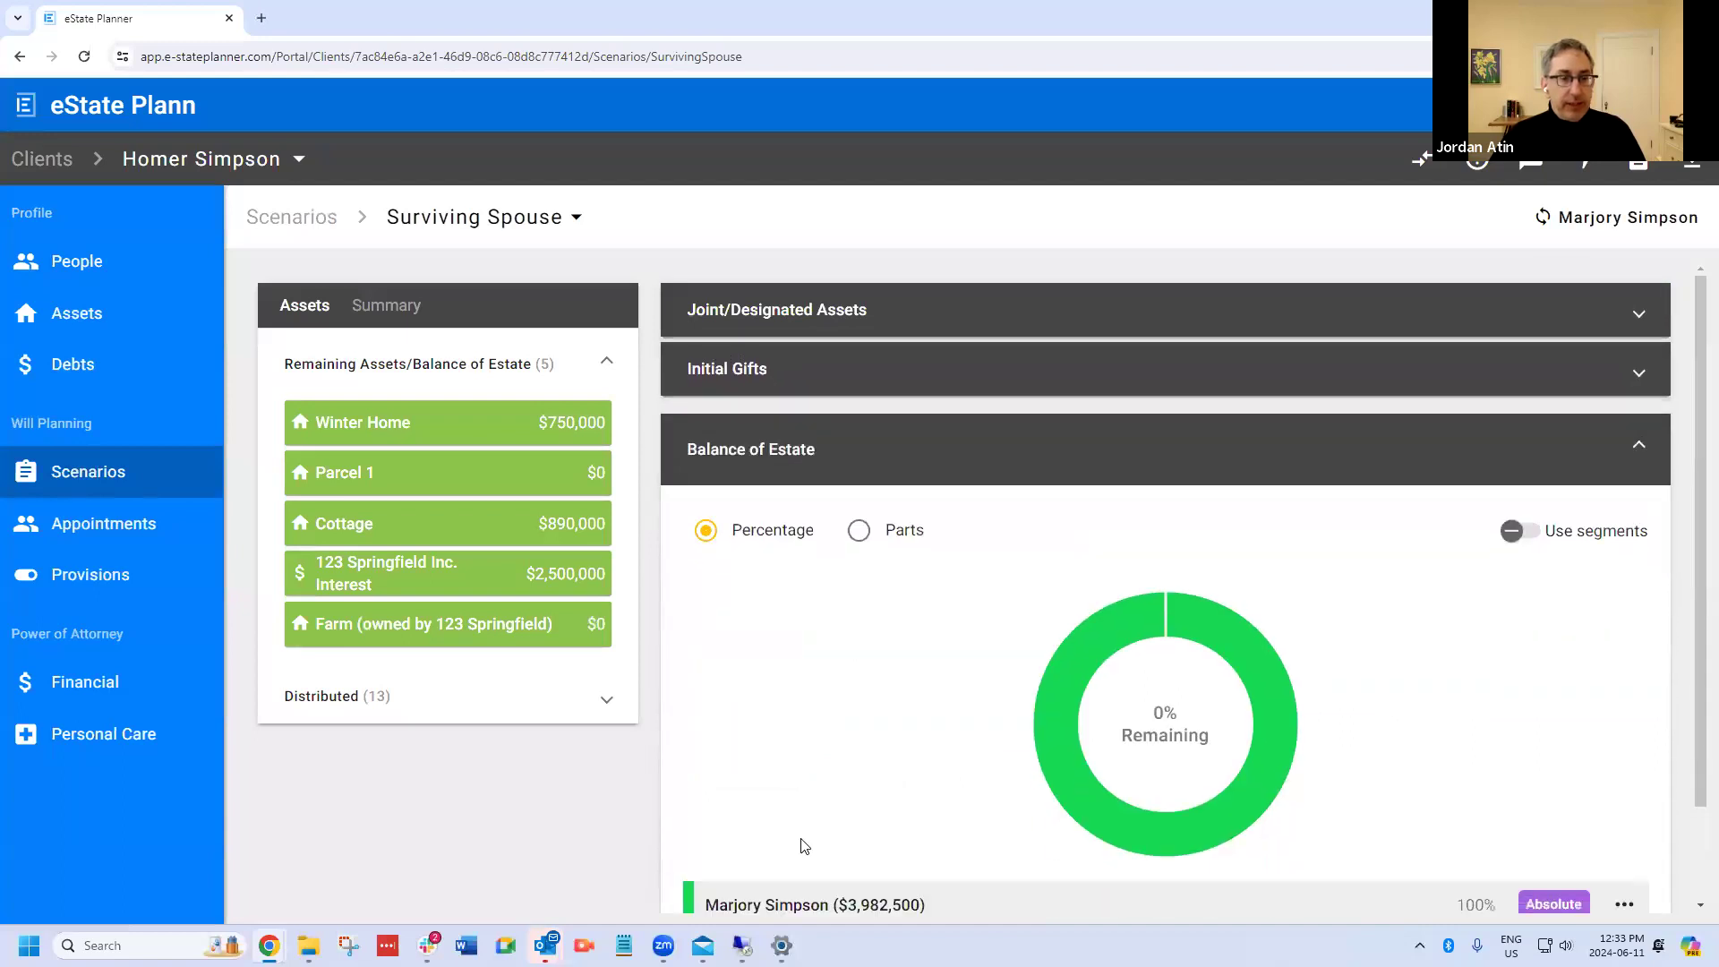
Step: Switch to the Descendants Only scenario, check its balance of estate and open its initial gifts
{"action": "left_click", "coordinate": [490, 224]}
{"action": "left_click", "coordinate": [426, 328]}
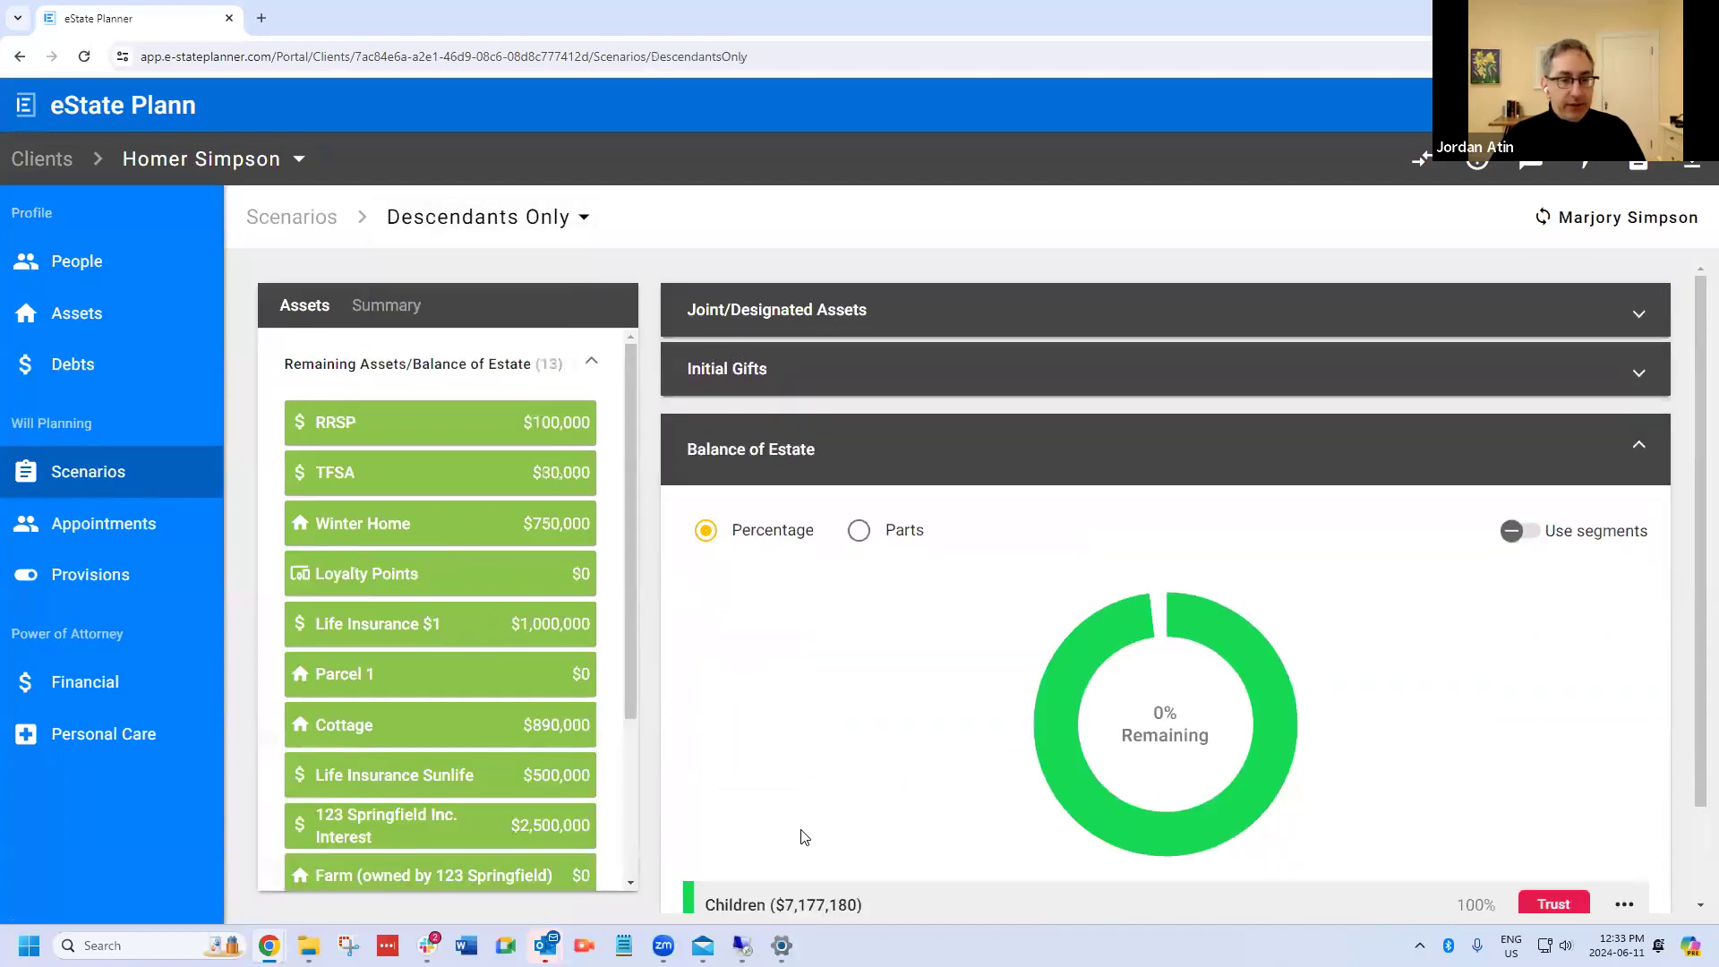
{"action": "scroll", "coordinate": [915, 799], "scroll_direction": "down", "scroll_amount": 1}
{"action": "left_click", "coordinate": [750, 278]}
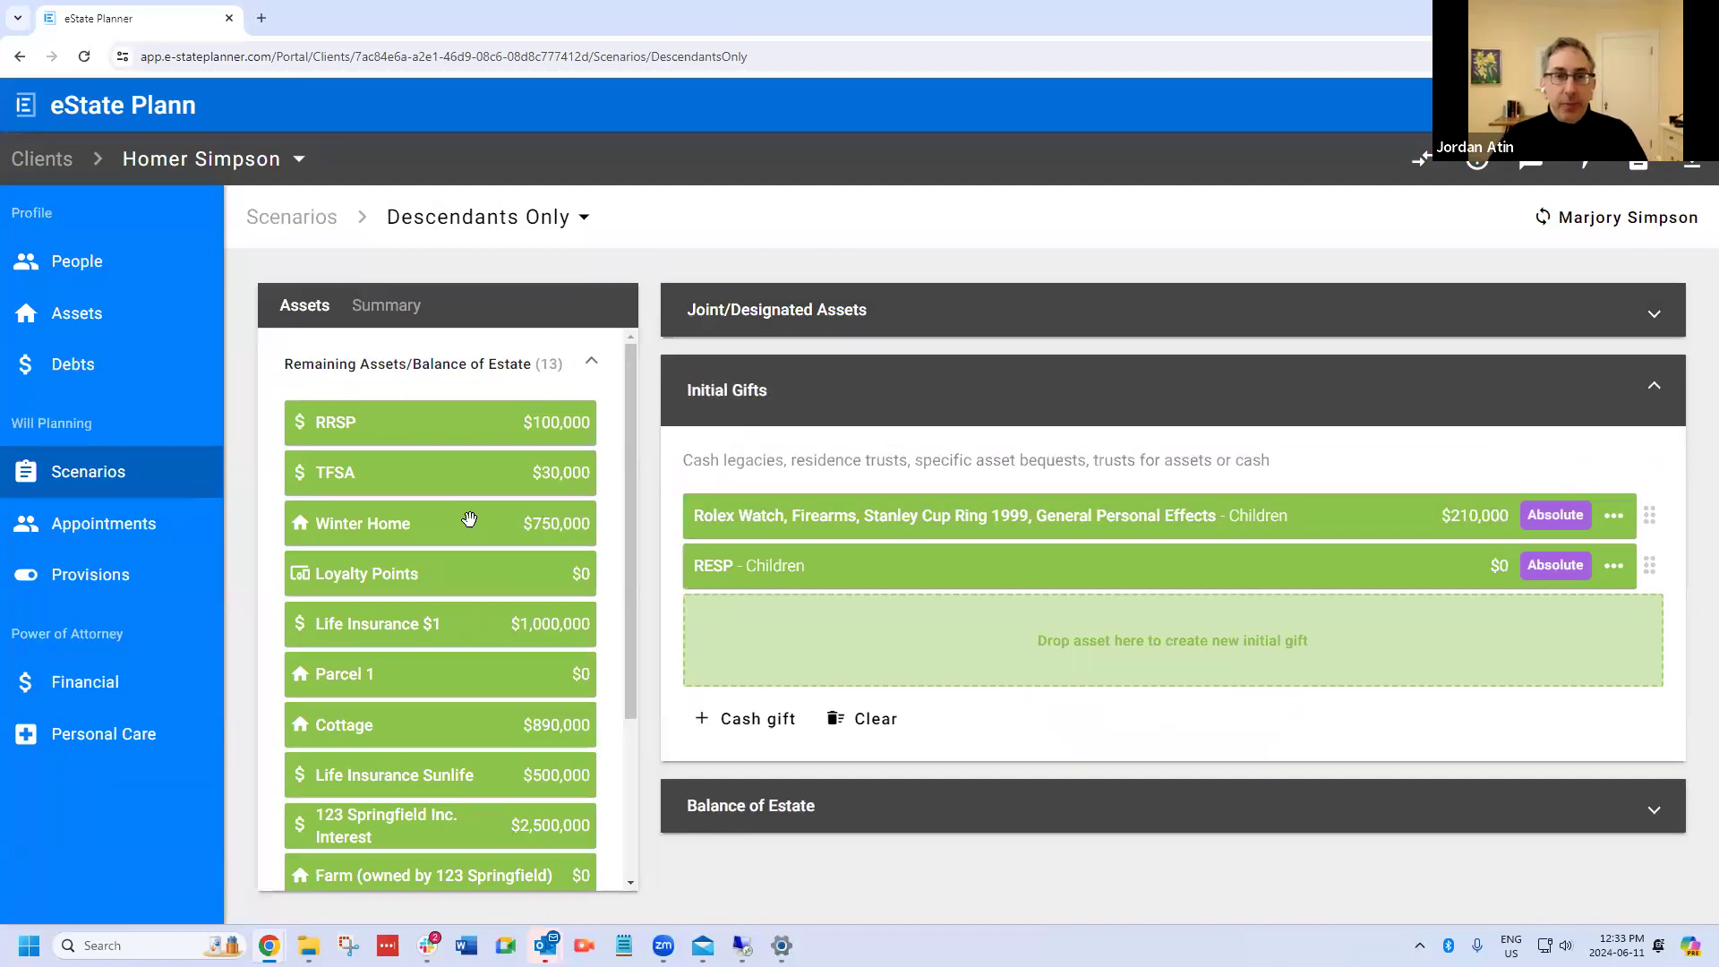
Step: Create an initial gift of the Cottage to the Children class as a trust that also applies to substituted property
{"action": "left_click_drag", "start_coordinate": [416, 725], "coordinate": [872, 645]}
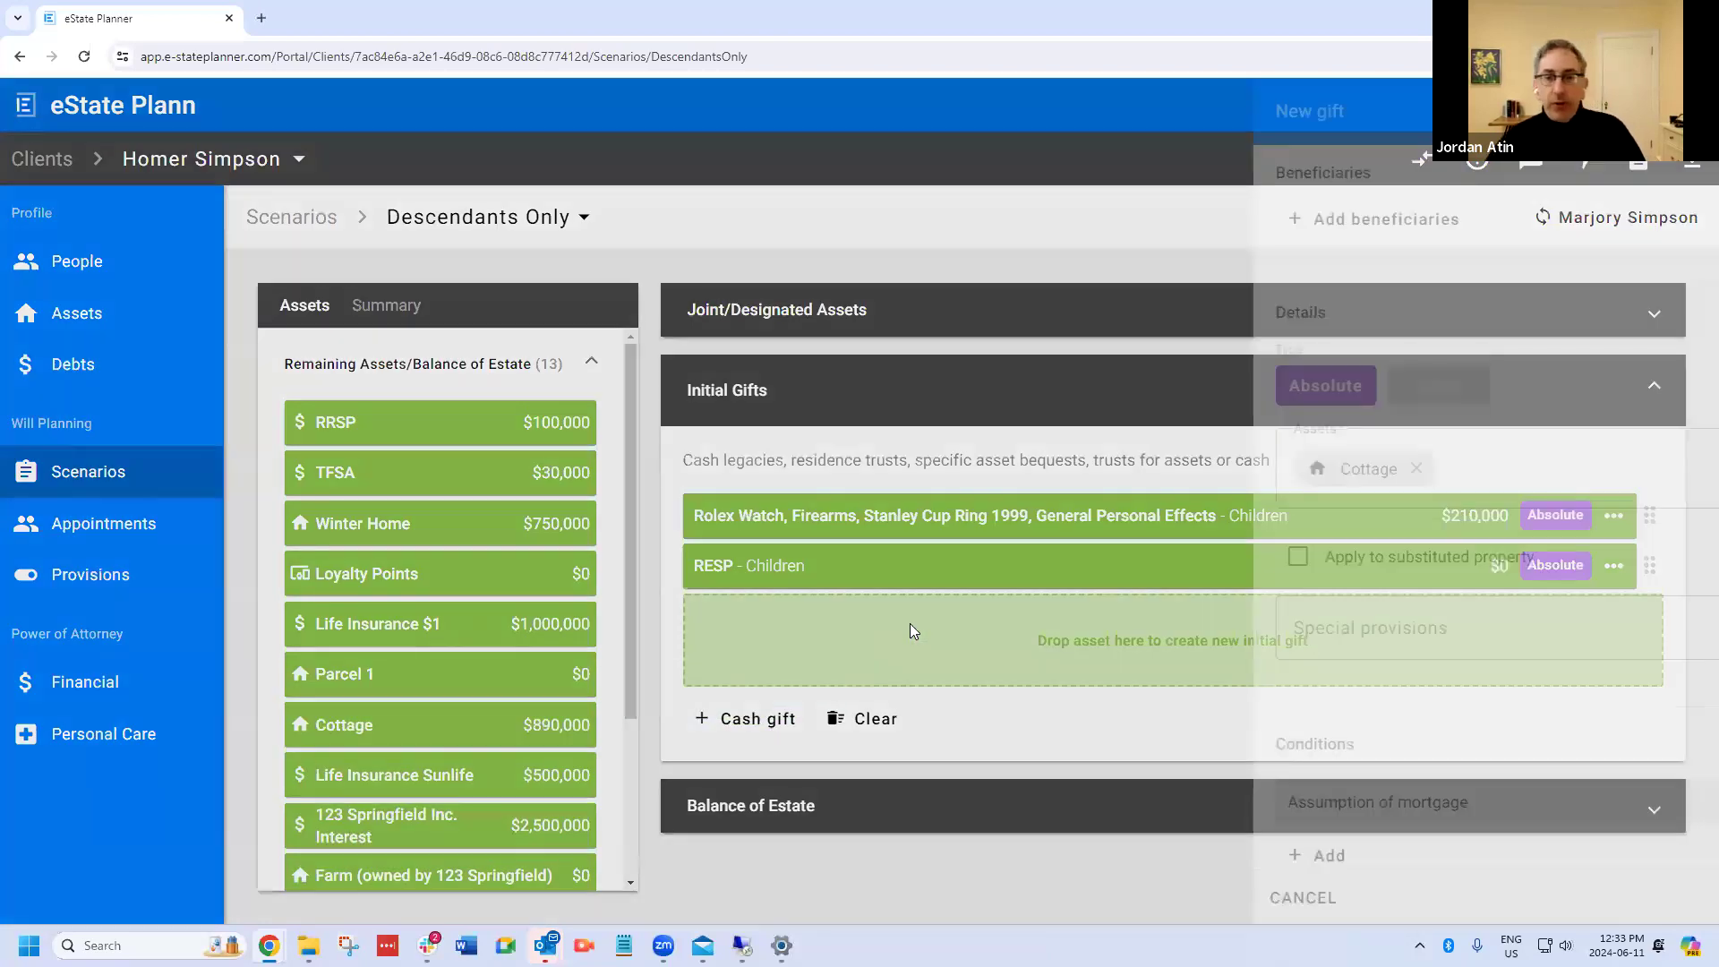
{"action": "left_click", "coordinate": [1350, 262]}
{"action": "left_click", "coordinate": [1349, 317]}
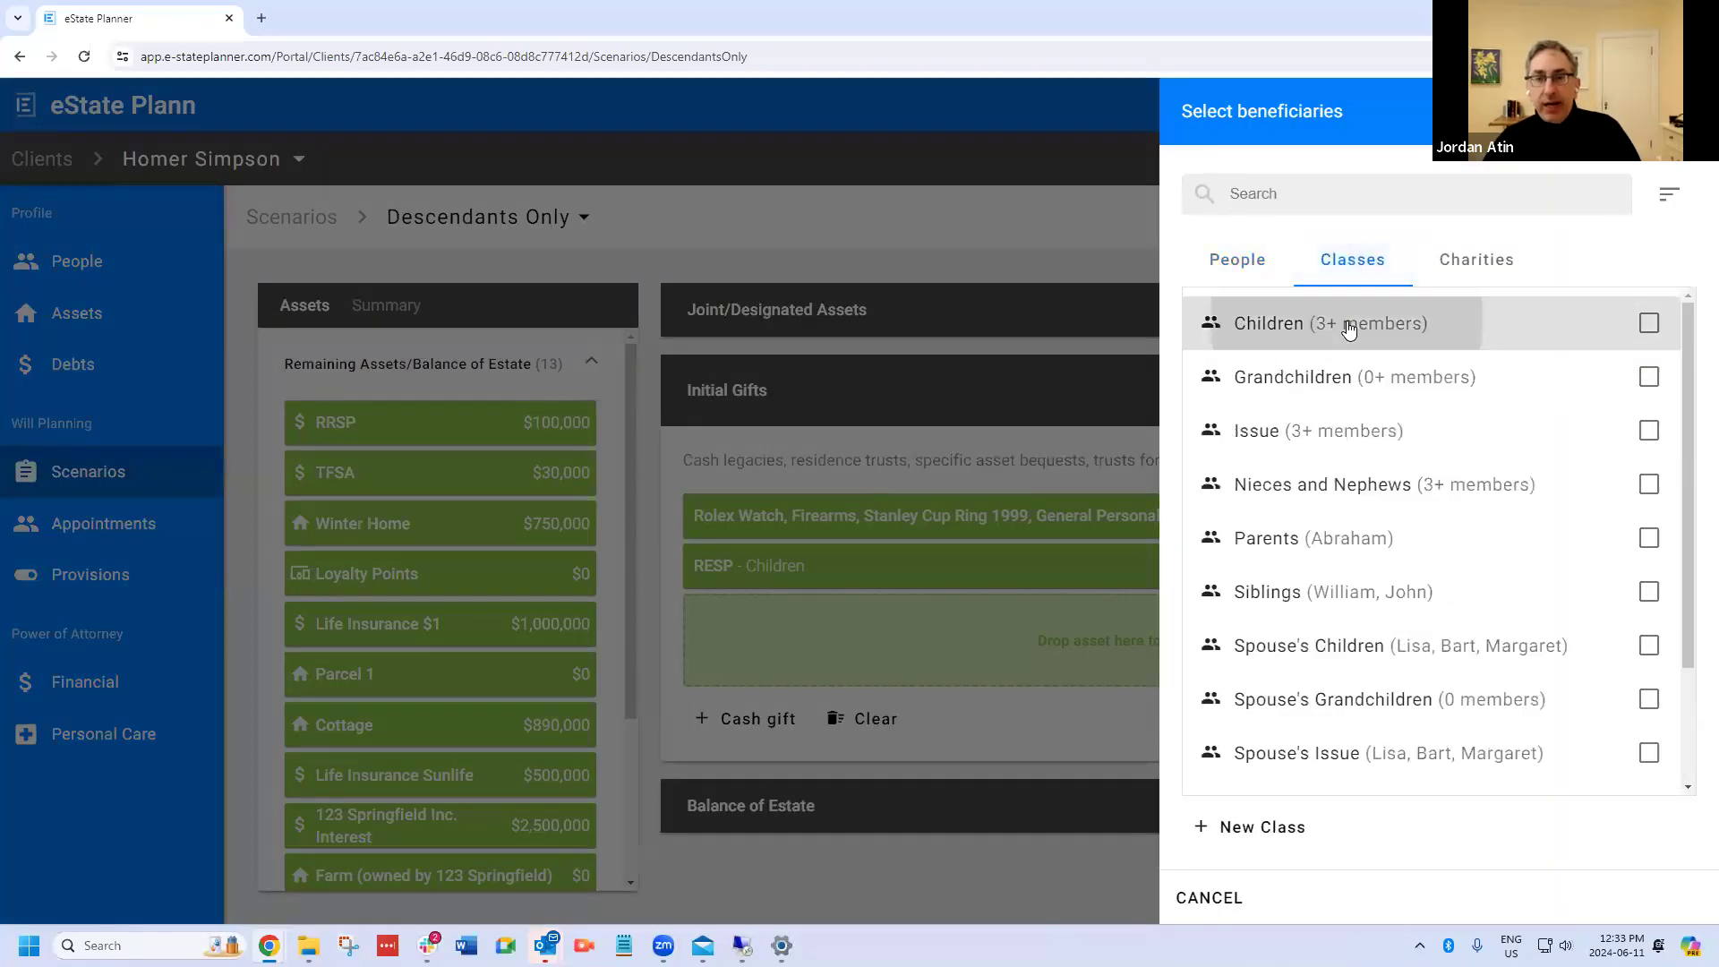
{"action": "left_click", "coordinate": [1667, 896]}
{"action": "left_click", "coordinate": [1367, 493]}
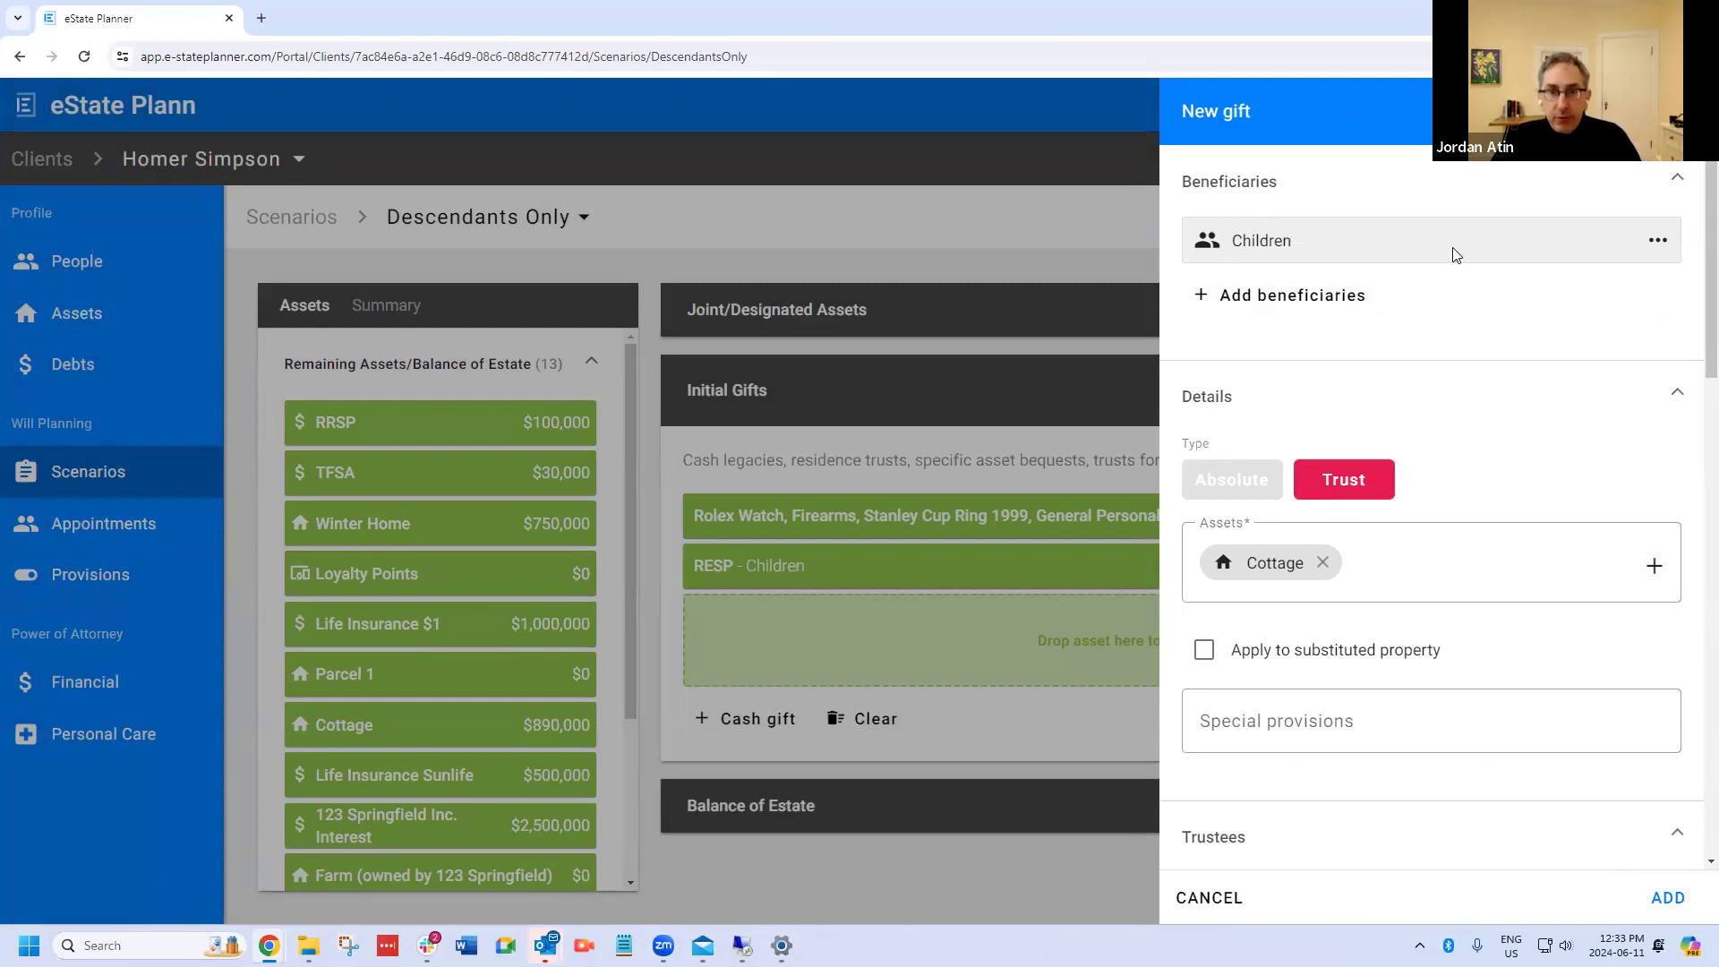
{"action": "scroll", "coordinate": [1239, 575], "scroll_direction": "down", "scroll_amount": 1}
{"action": "left_click", "coordinate": [1204, 548]}
Step: Terminate the use of the Cottage trust when all beneficiaries reach age 25
{"action": "scroll", "coordinate": [1381, 751], "scroll_direction": "down", "scroll_amount": 3}
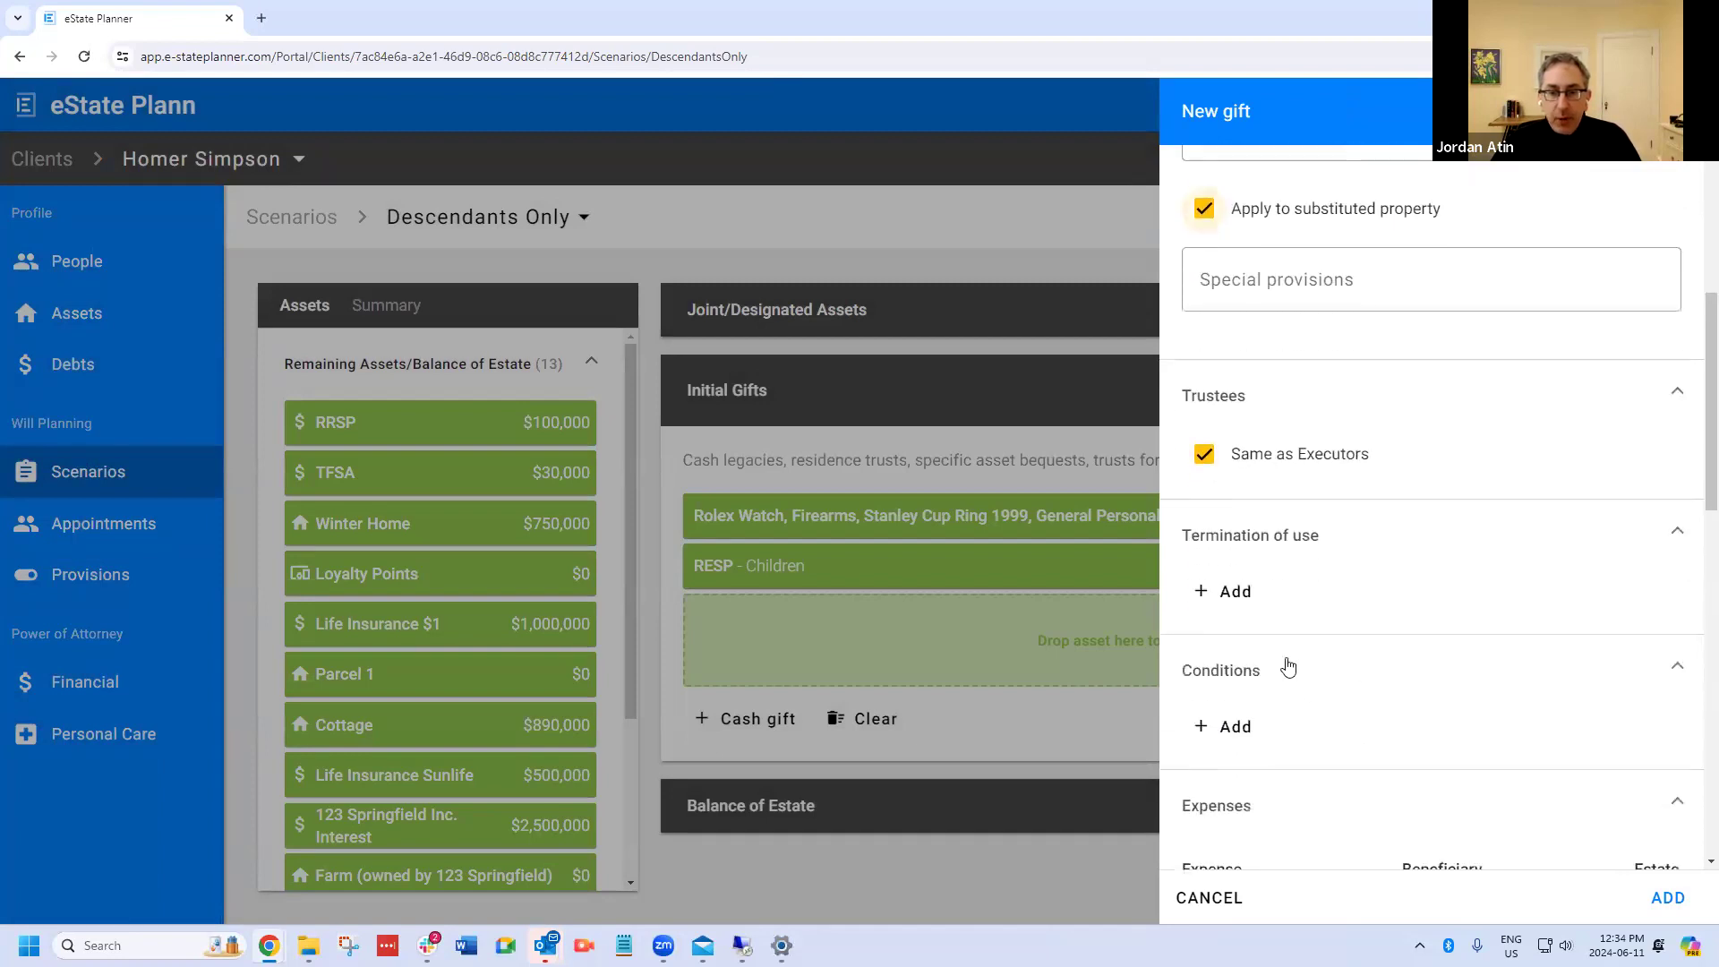
{"action": "left_click", "coordinate": [1231, 584]}
{"action": "left_click", "coordinate": [1309, 642]}
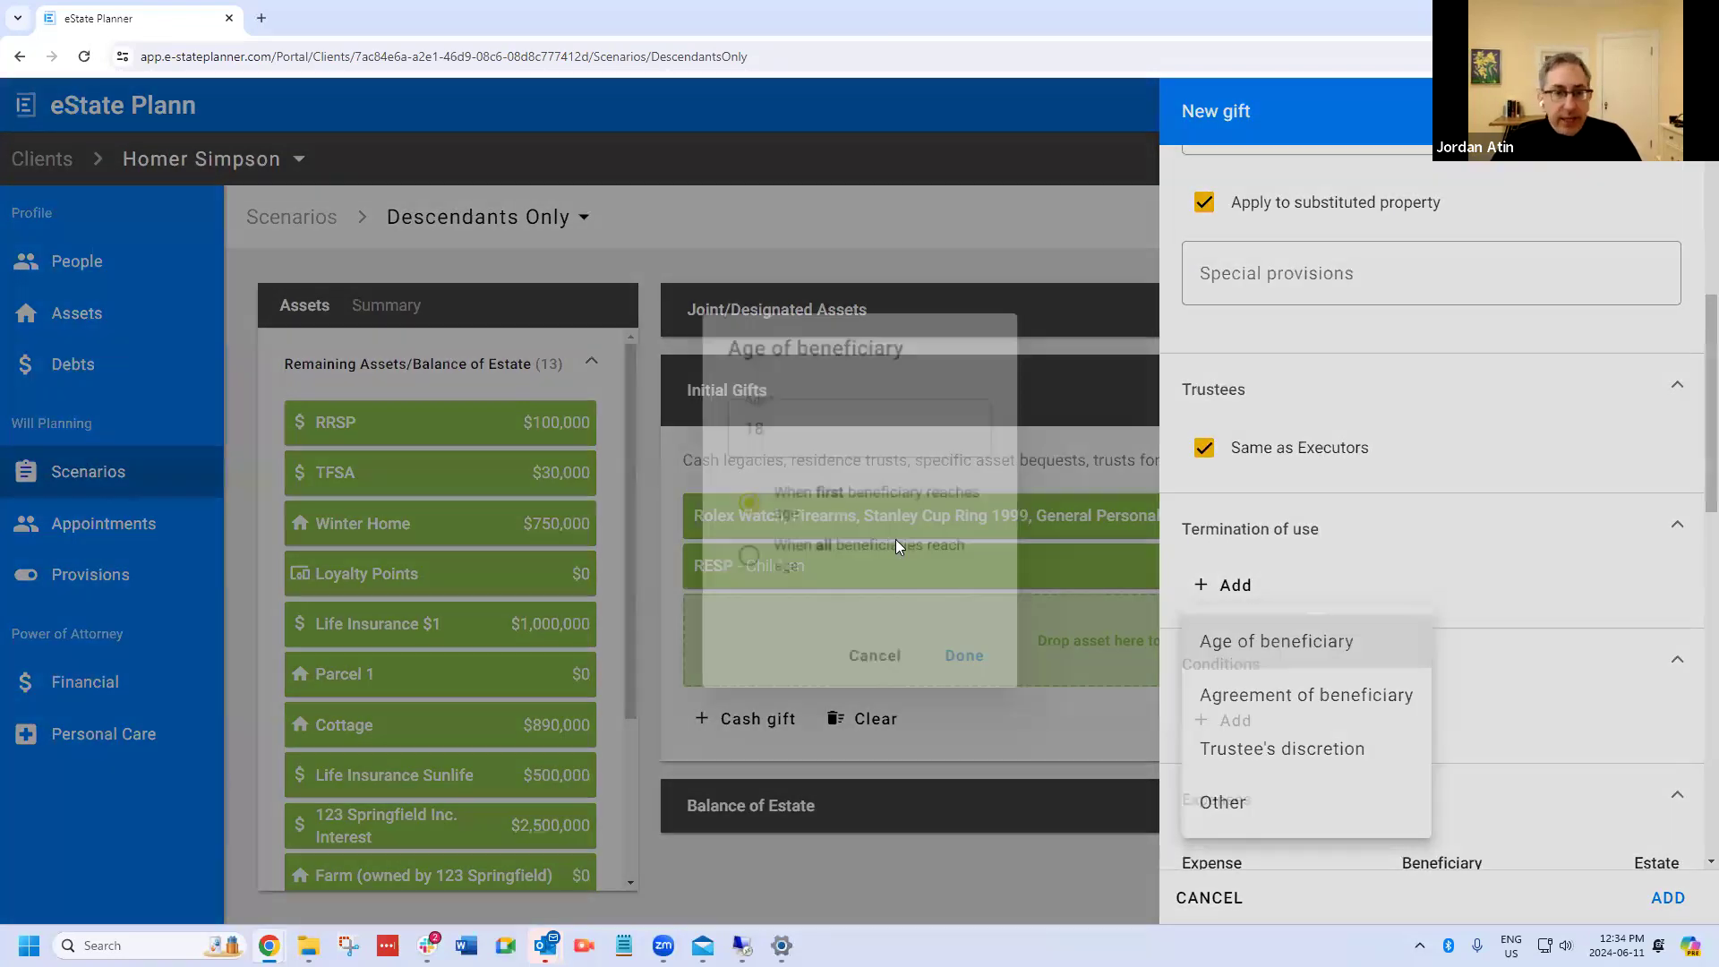
{"action": "left_click", "coordinate": [741, 559]}
{"action": "key", "text": "shift+Tab"}
{"action": "type", "text": "25"}
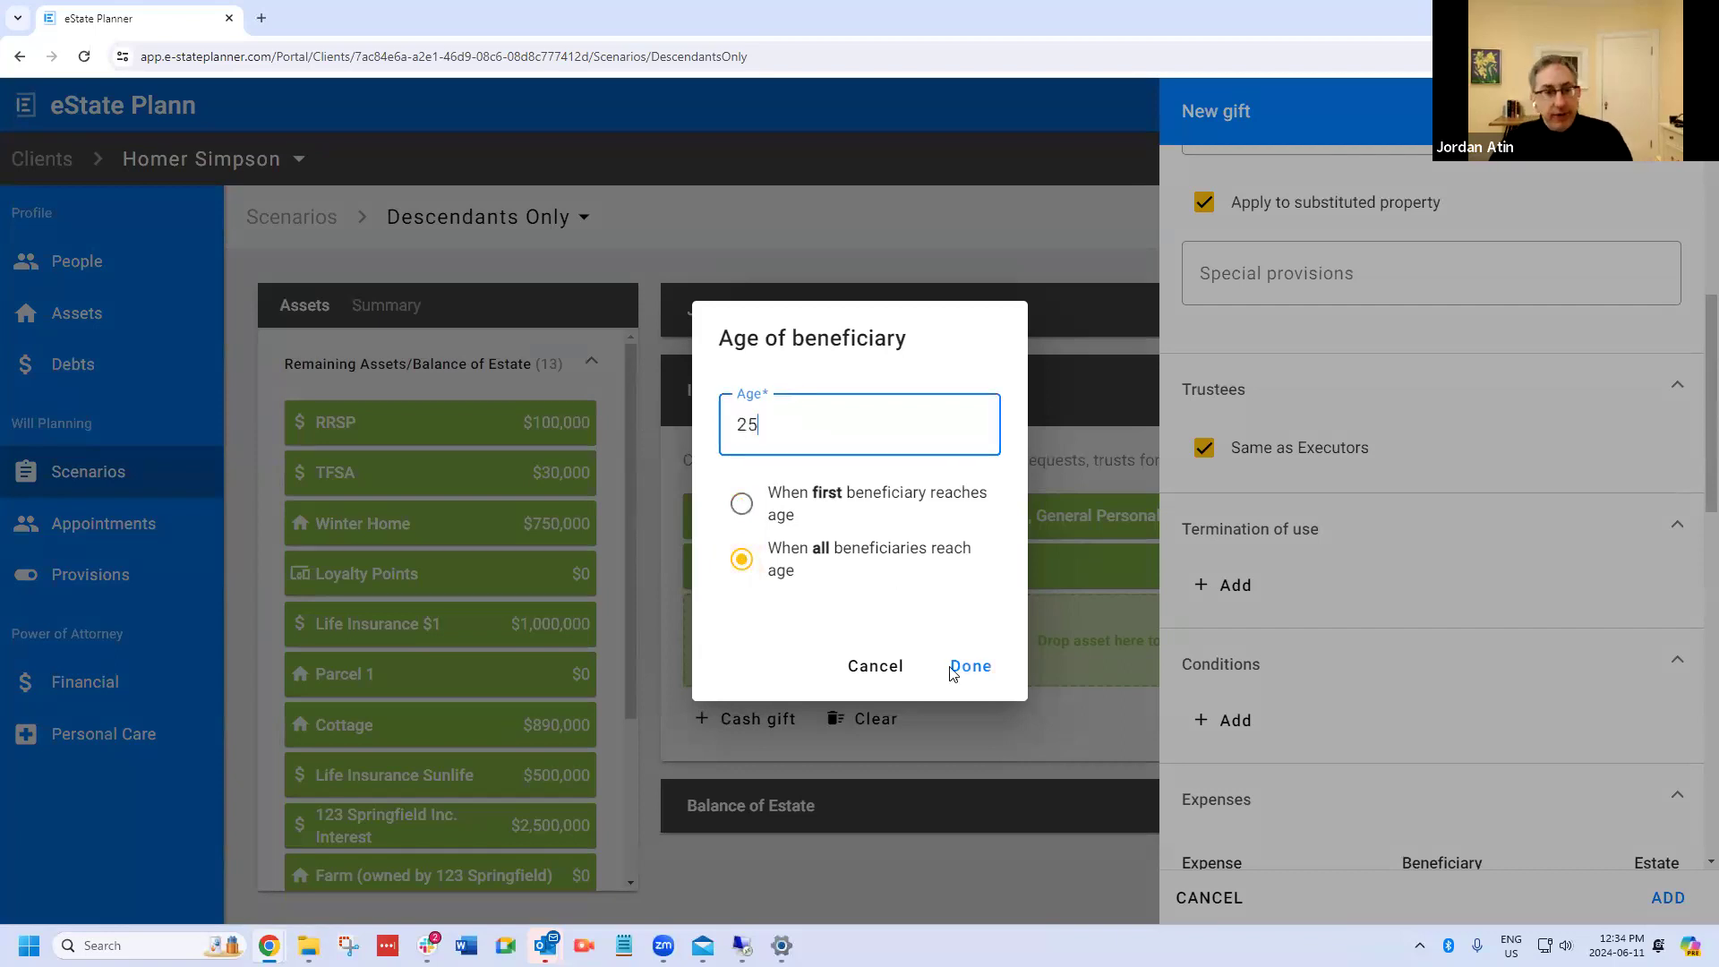
{"action": "left_click", "coordinate": [947, 668]}
Step: Add unanimous consent of the beneficiaries and the trustee's discretion as further terminations of use for the Cottage trust
{"action": "left_click", "coordinate": [1228, 642]}
{"action": "left_click", "coordinate": [1276, 700]}
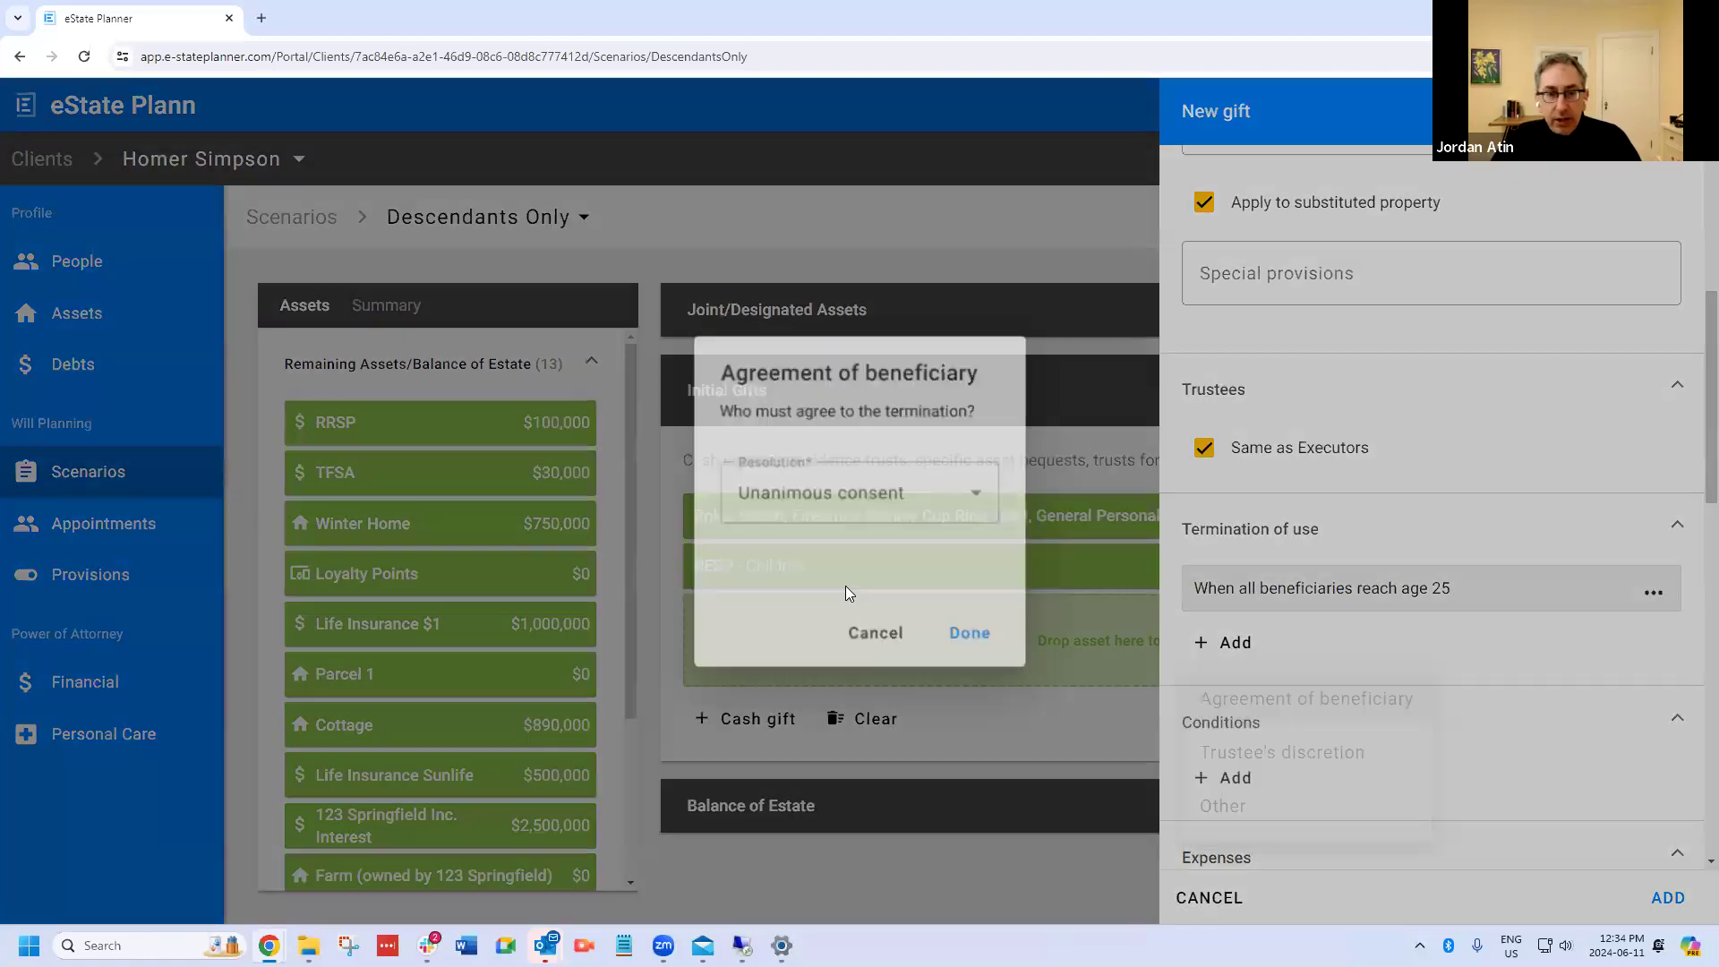
{"action": "left_click", "coordinate": [952, 637]}
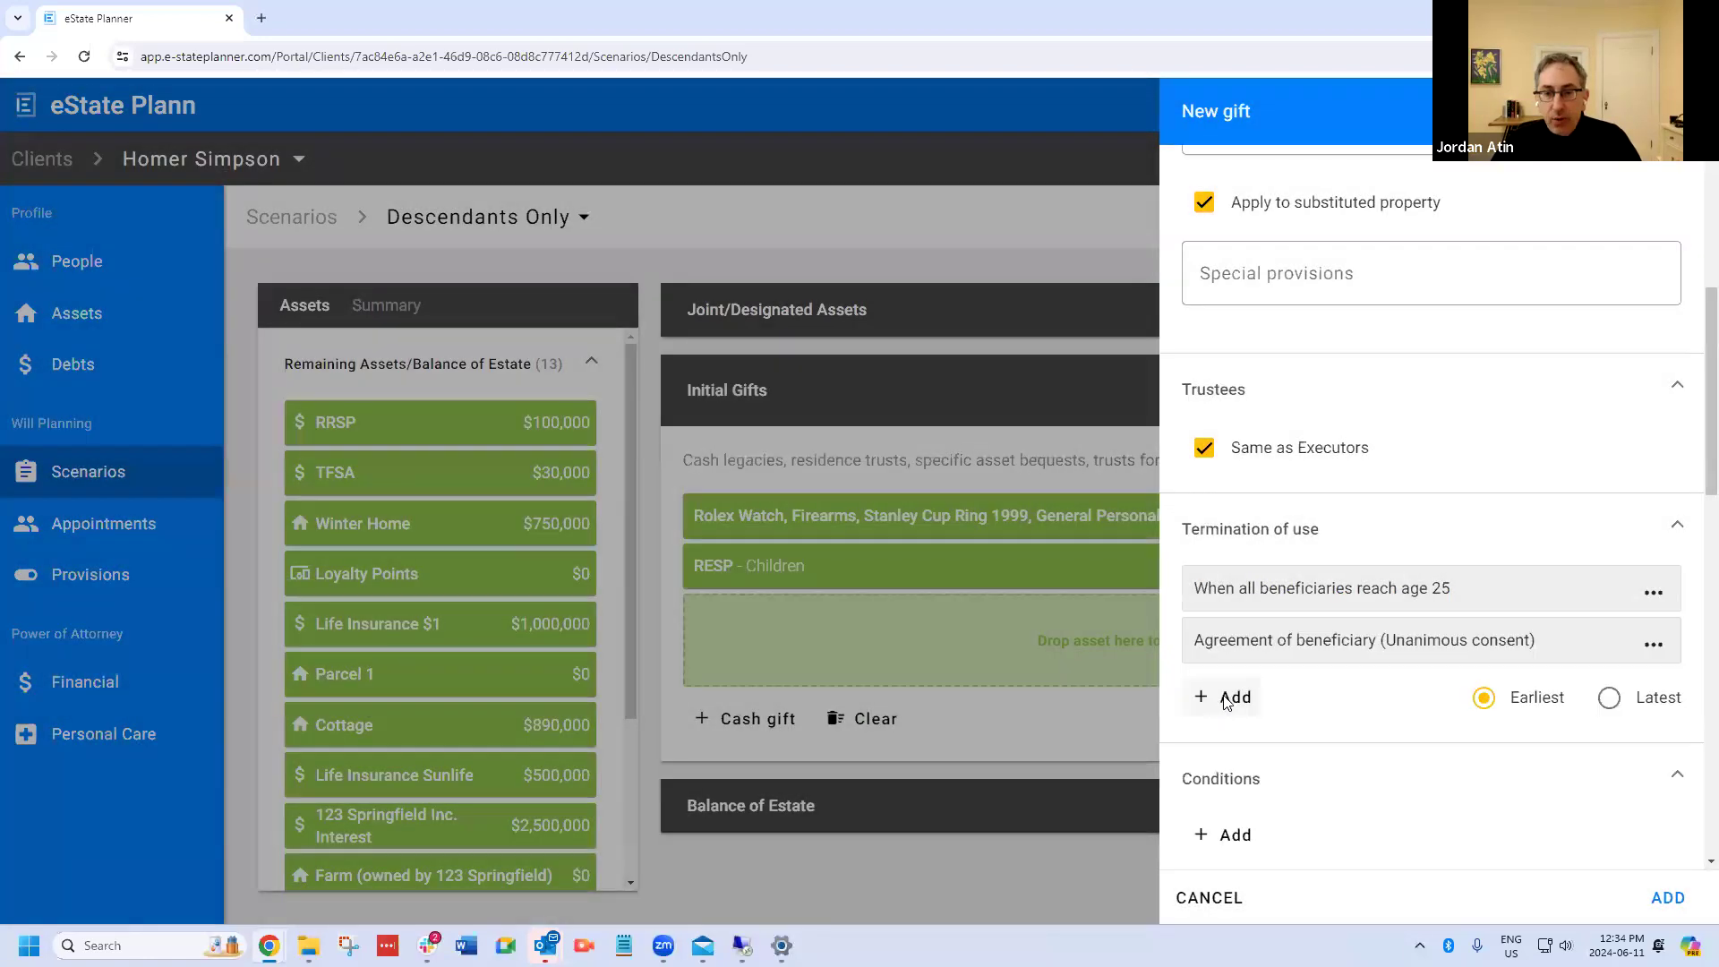
{"action": "left_click", "coordinate": [1229, 696]}
{"action": "left_click", "coordinate": [1260, 757]}
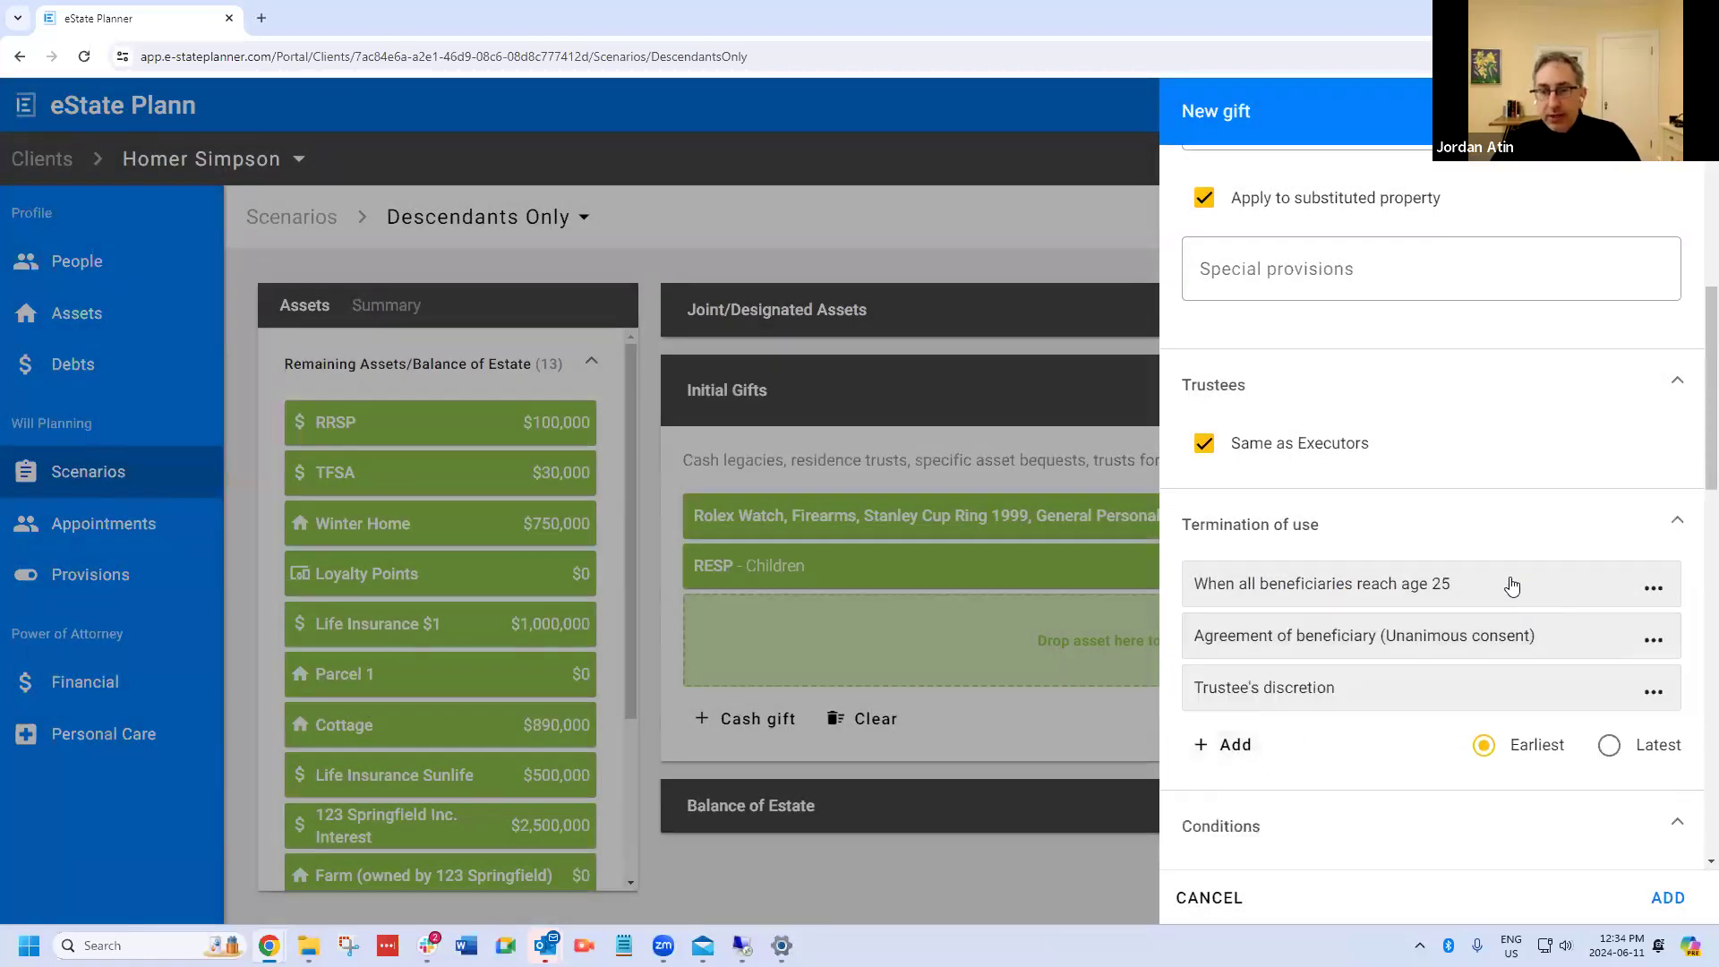
Step: Look through the remaining trust settings and add the Cottage gift to the Descendants Only scenario
{"action": "scroll", "coordinate": [1432, 788], "scroll_direction": "down", "scroll_amount": 8}
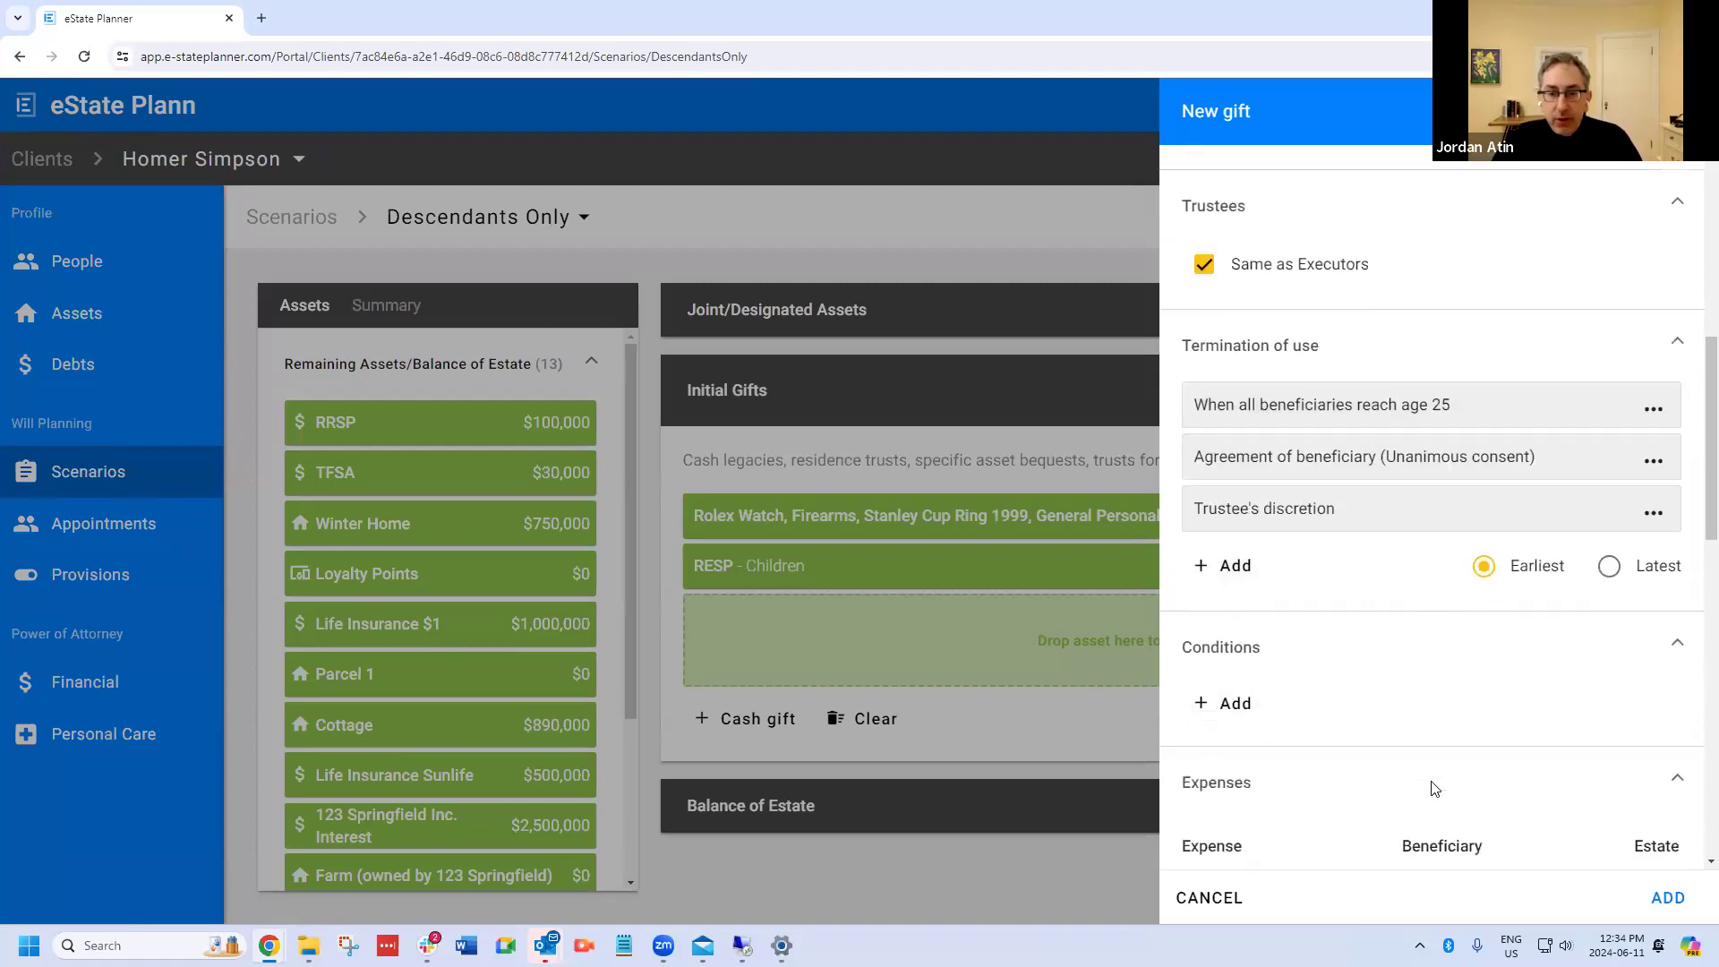
{"action": "scroll", "coordinate": [1512, 757], "scroll_direction": "down", "scroll_amount": 6}
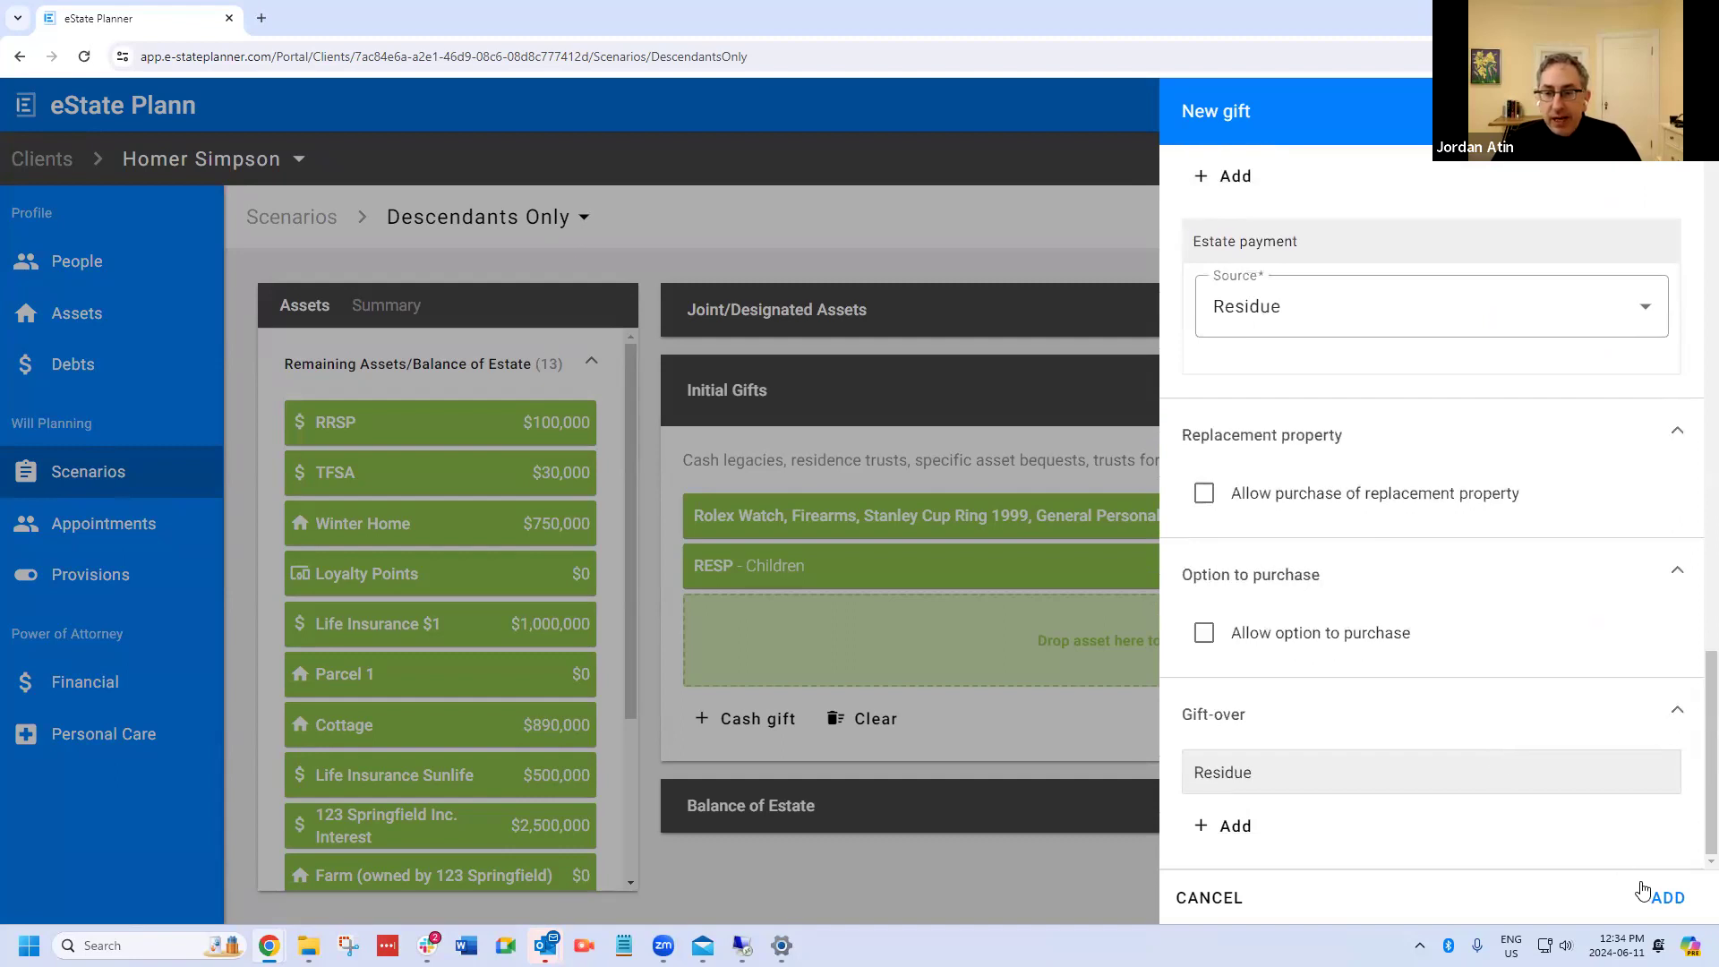
{"action": "left_click", "coordinate": [1643, 891]}
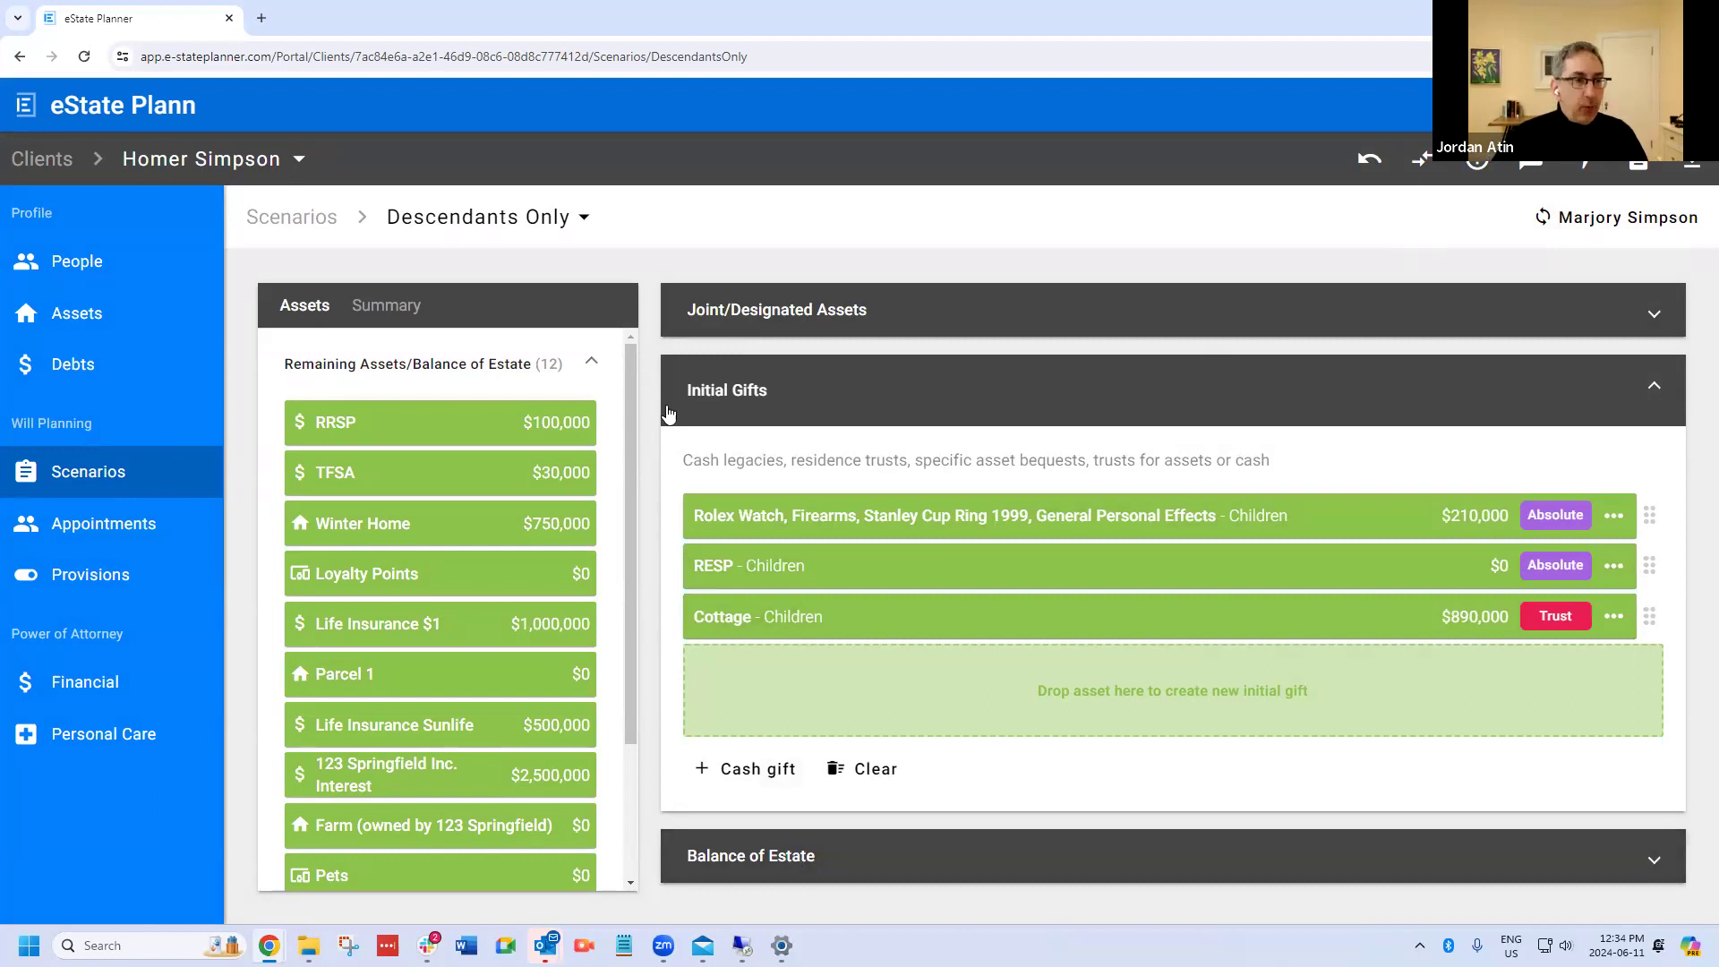
Step: Add an absolute cash gift of $100,000 Canadian to the client's father in the No Descendants scenario
{"action": "left_click", "coordinate": [535, 224]}
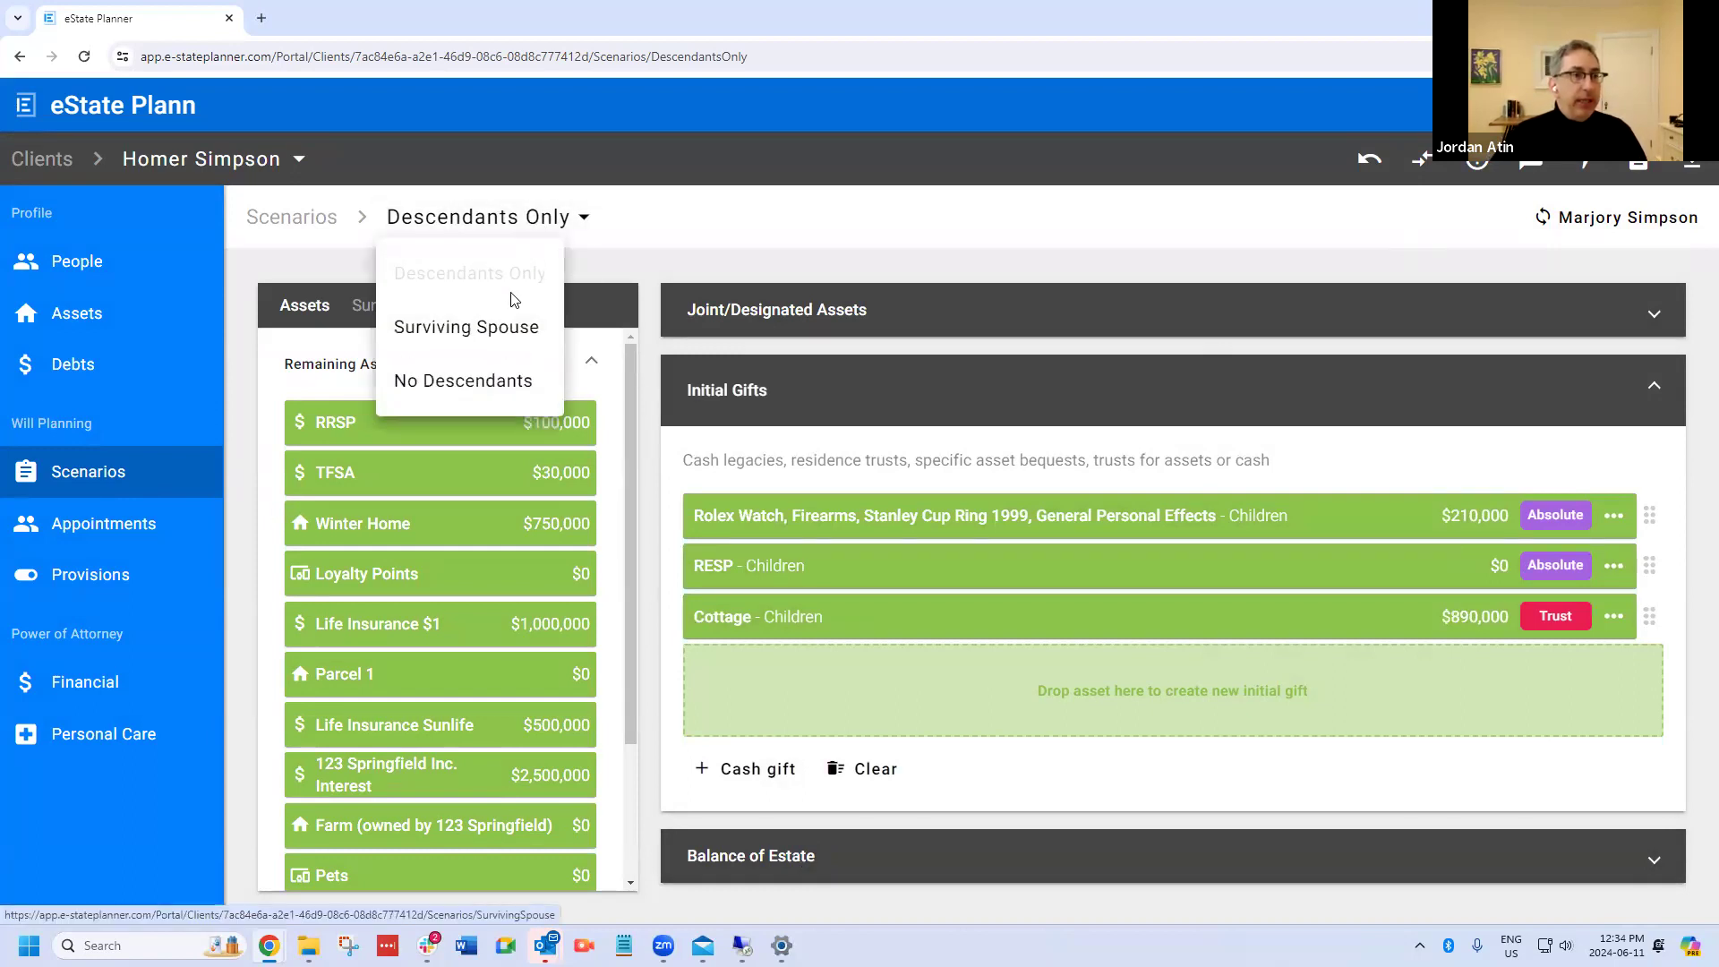
{"action": "left_click", "coordinate": [482, 380]}
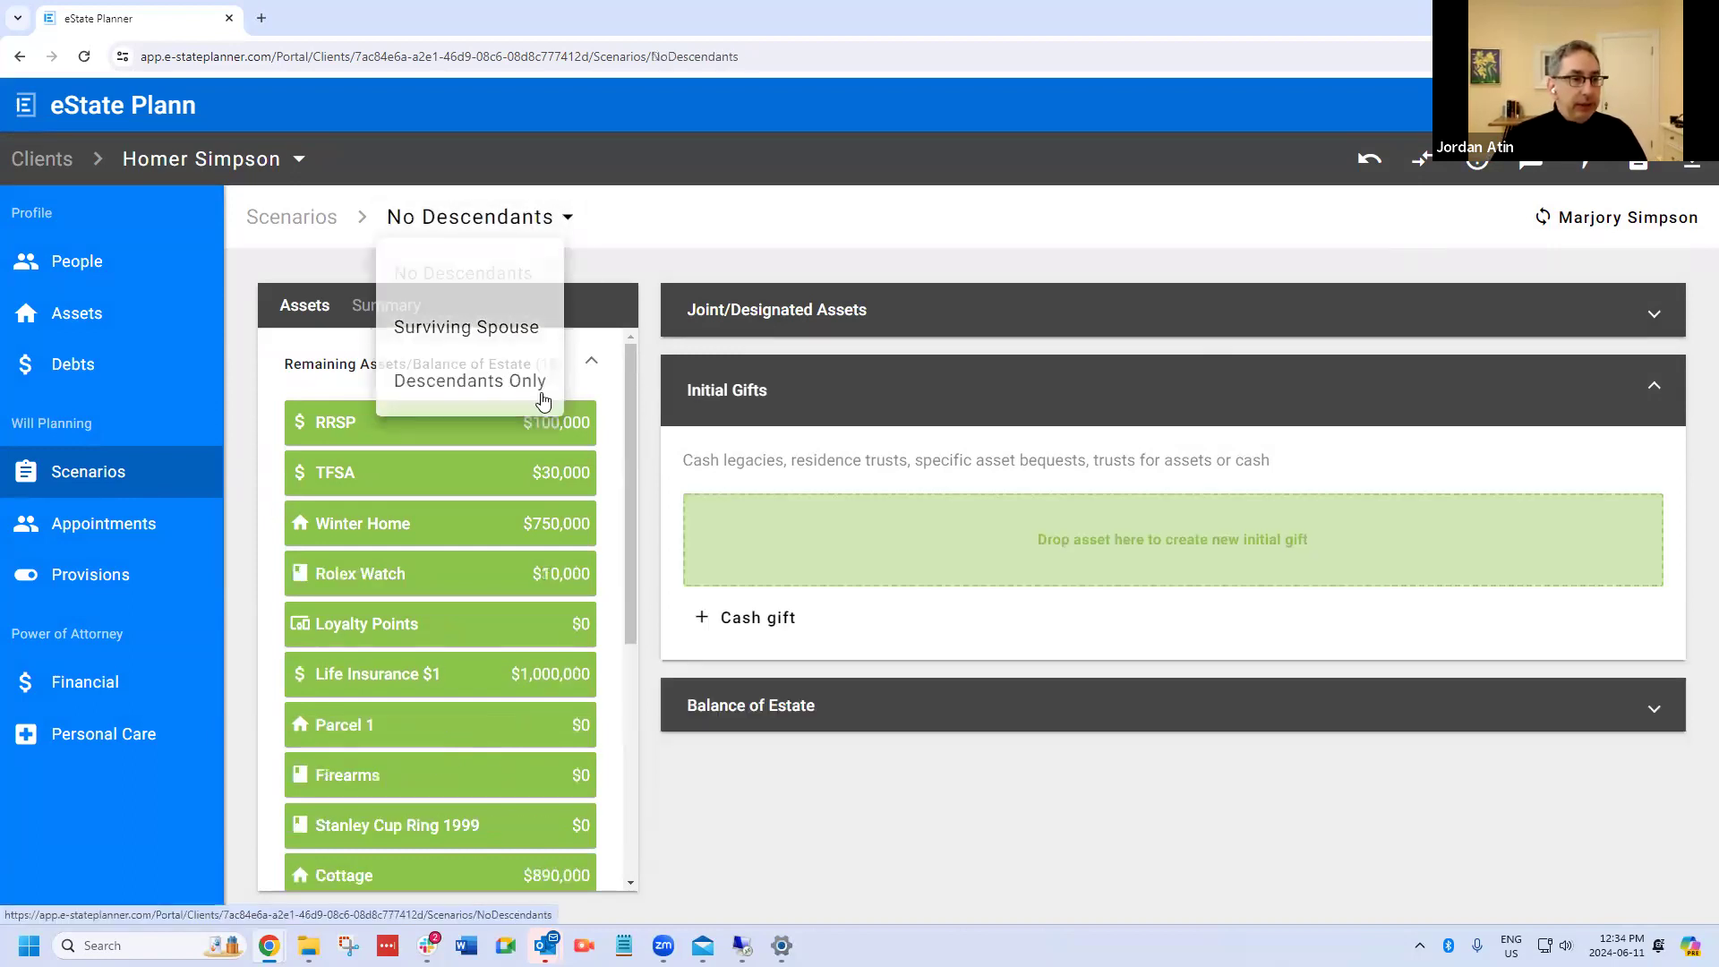
{"action": "scroll", "coordinate": [403, 698], "scroll_direction": "down", "scroll_amount": 2}
{"action": "left_click", "coordinate": [701, 617]}
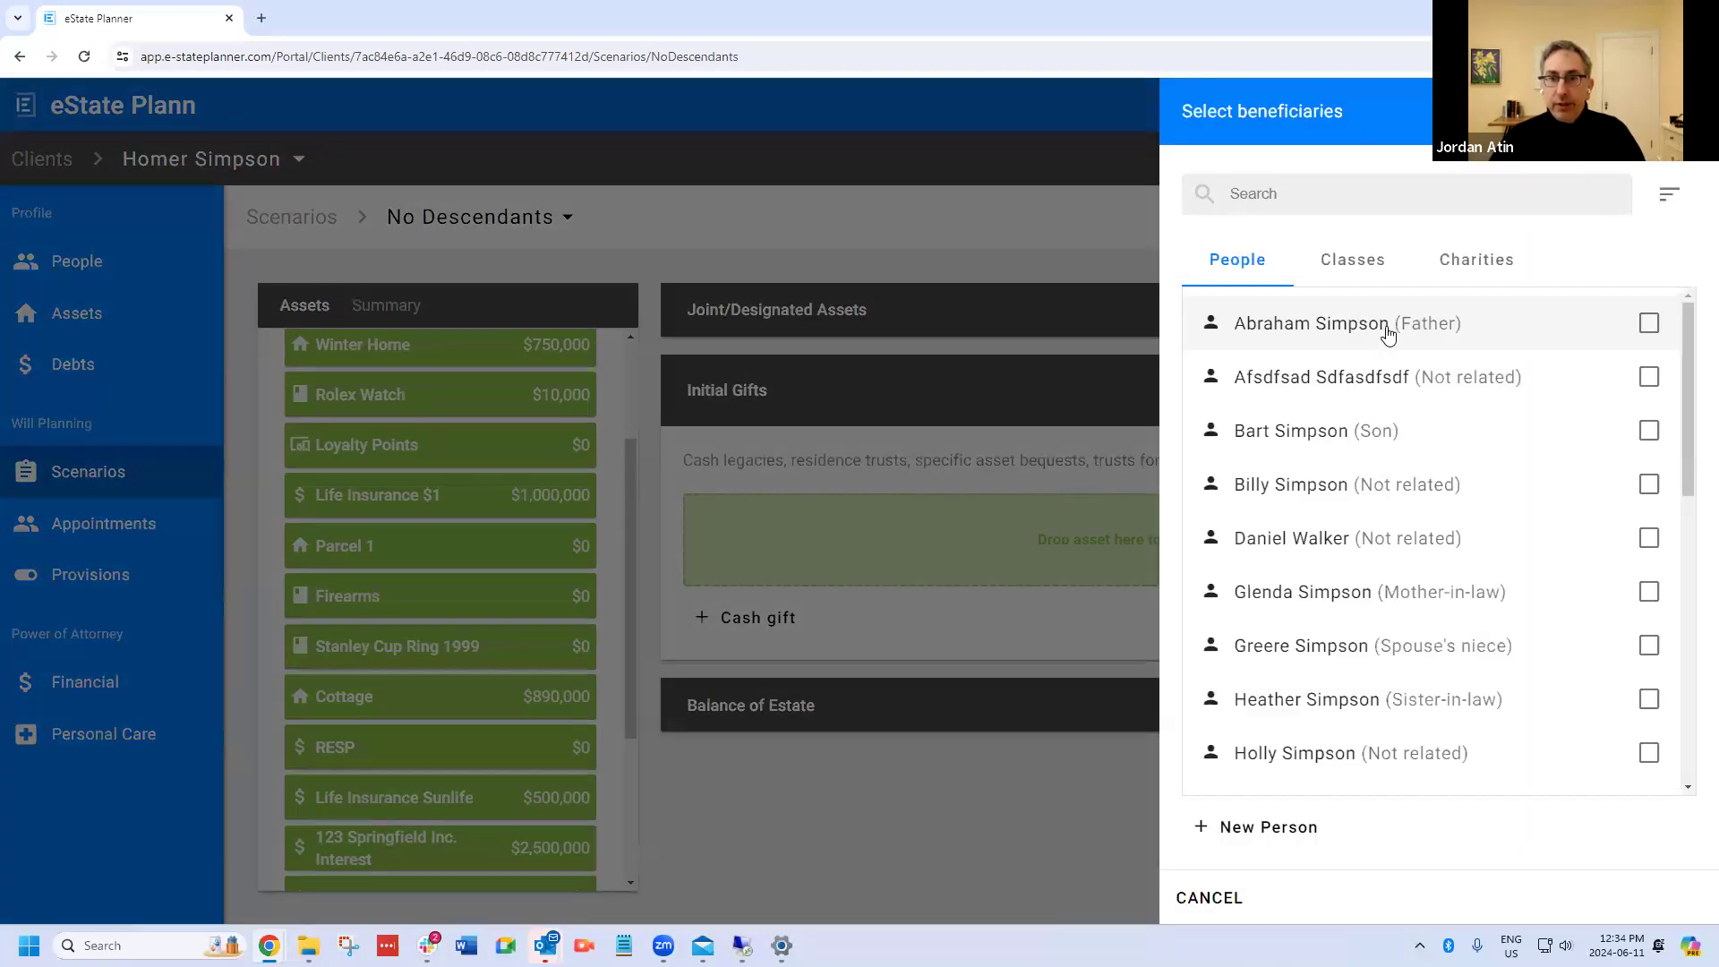
{"action": "left_click", "coordinate": [1387, 334]}
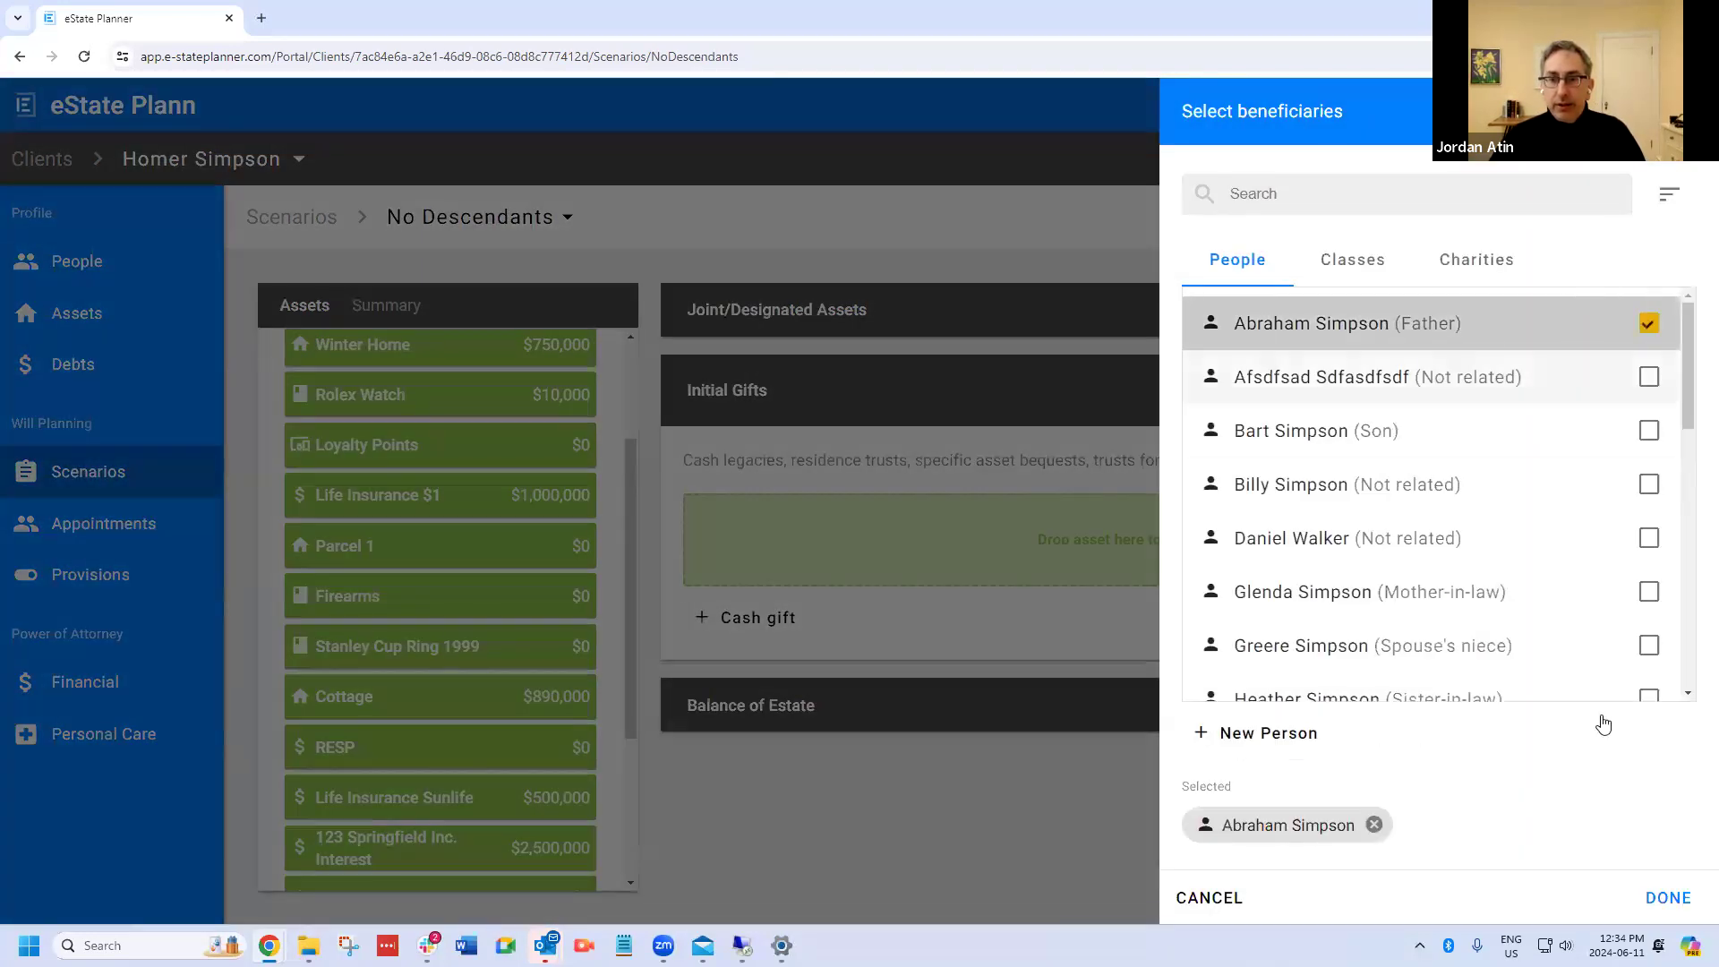
{"action": "left_click", "coordinate": [1663, 893]}
{"action": "left_click", "coordinate": [1285, 838]}
{"action": "type", "text": "100,000"}
{"action": "left_click", "coordinate": [1670, 905]}
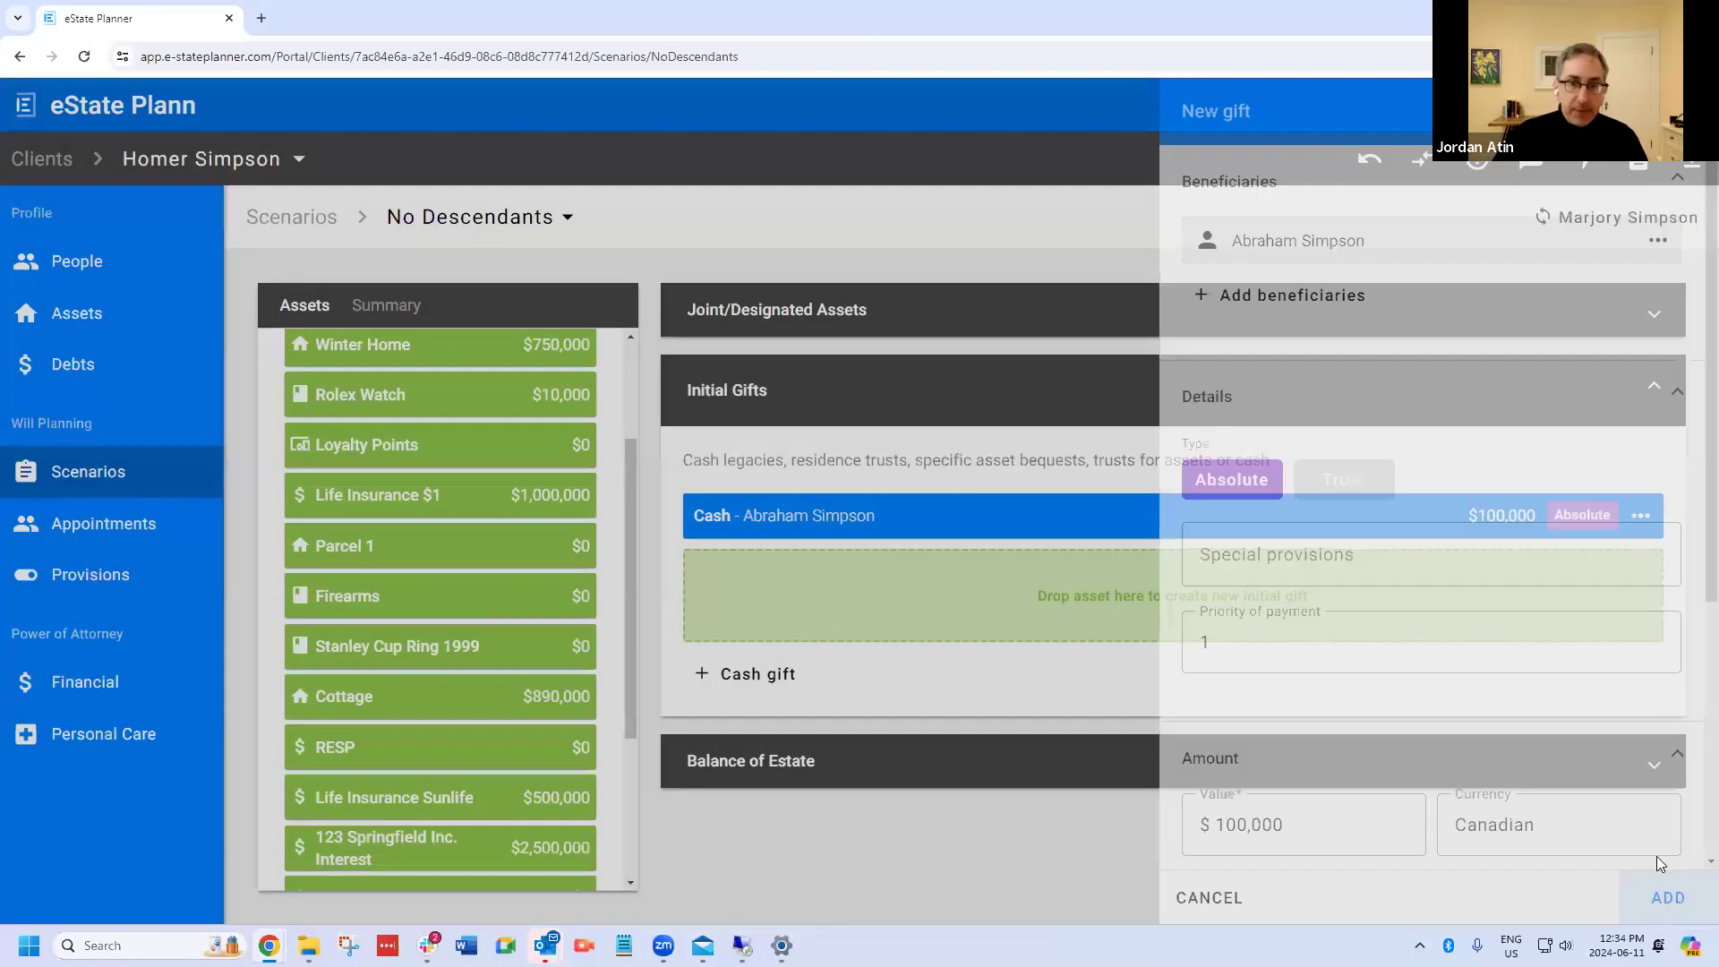
Step: Review how the balance of the estate is distributed in the No Descendants scenario
{"action": "left_click", "coordinate": [848, 752]}
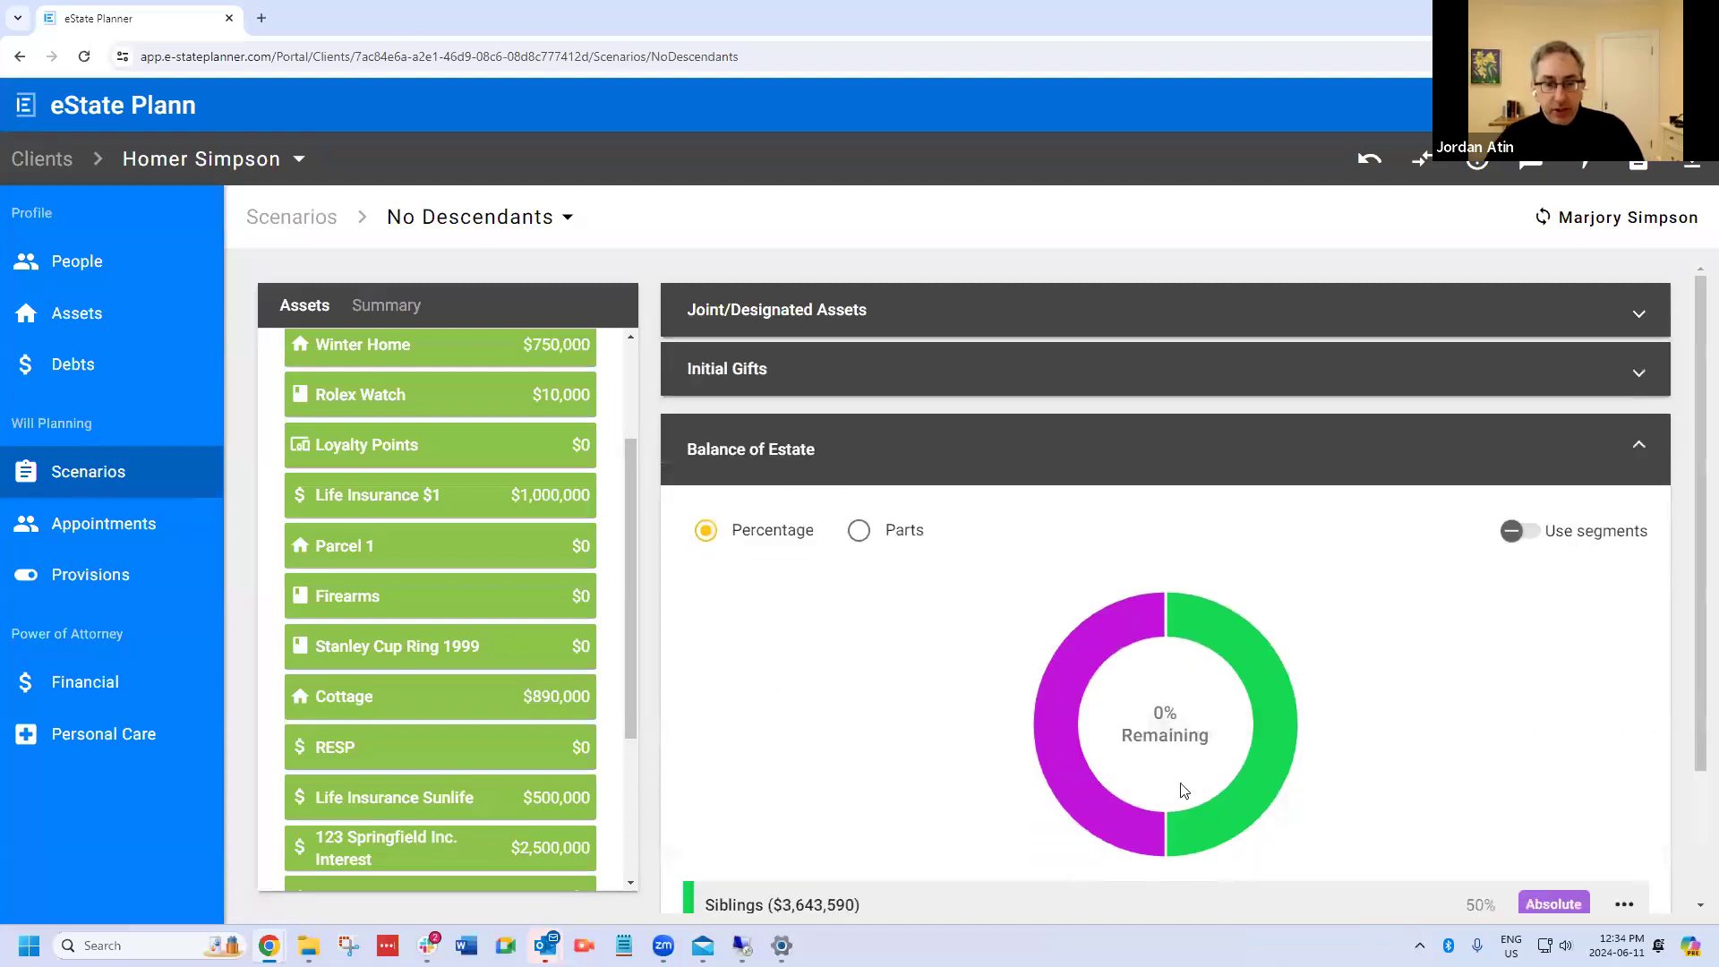
{"action": "scroll", "coordinate": [1446, 840], "scroll_direction": "down", "scroll_amount": 2}
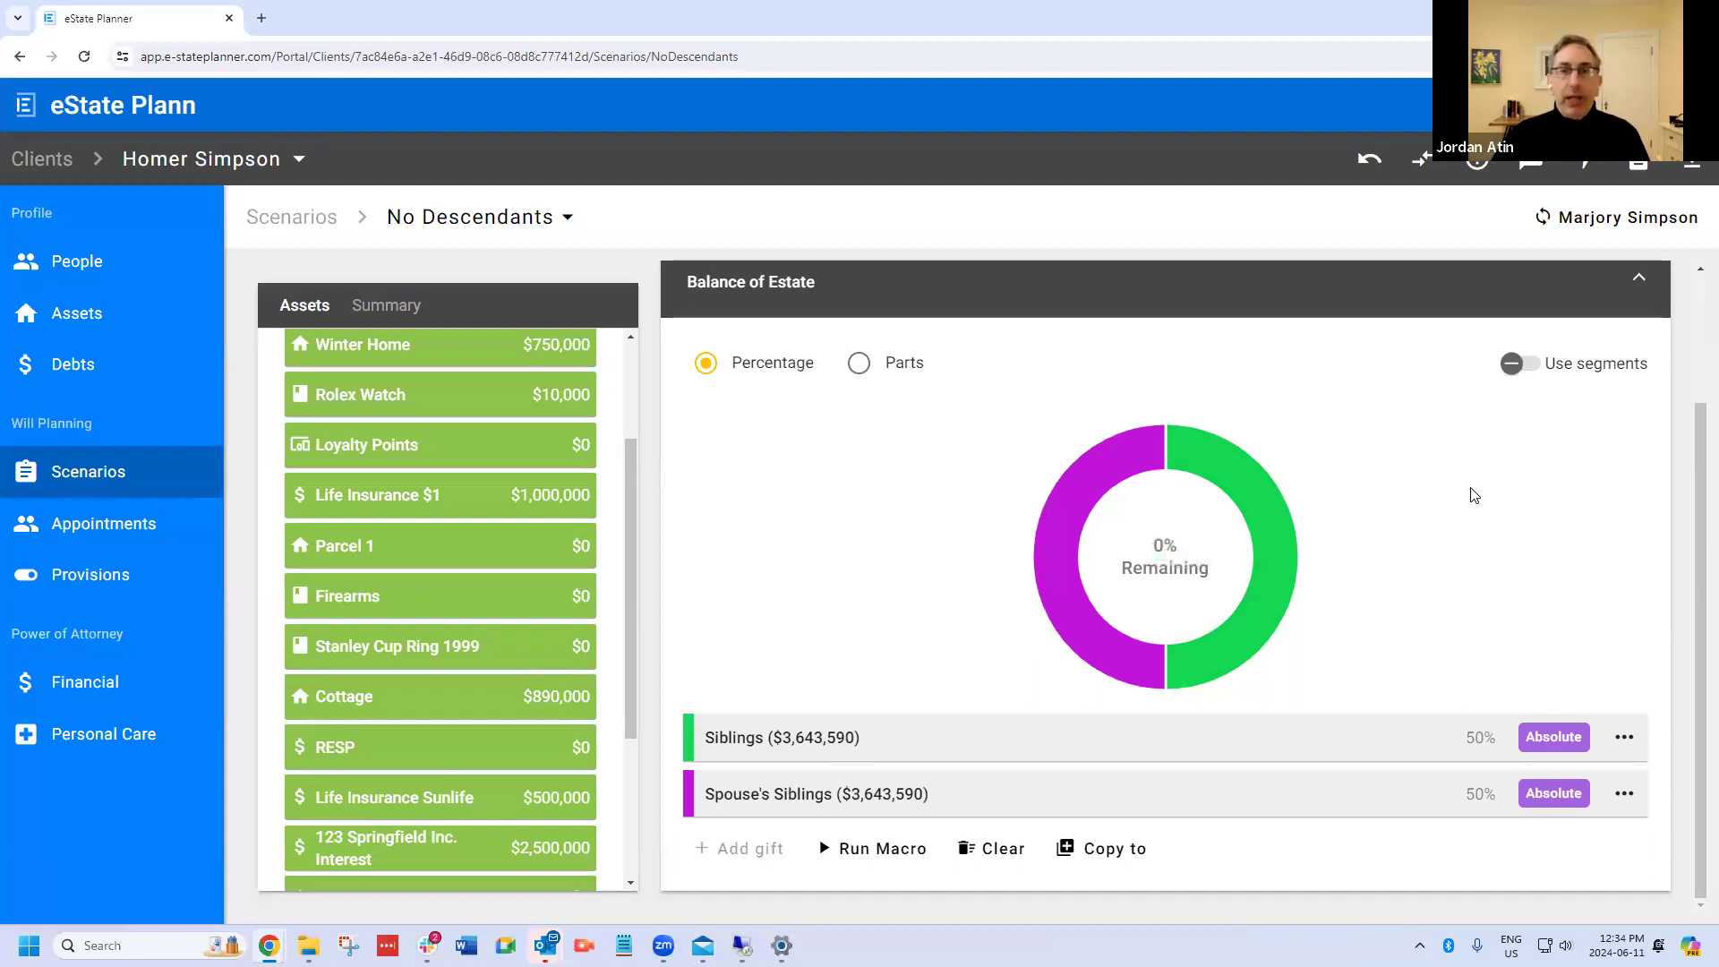
{"action": "scroll", "coordinate": [1475, 491], "scroll_direction": "up", "scroll_amount": 2}
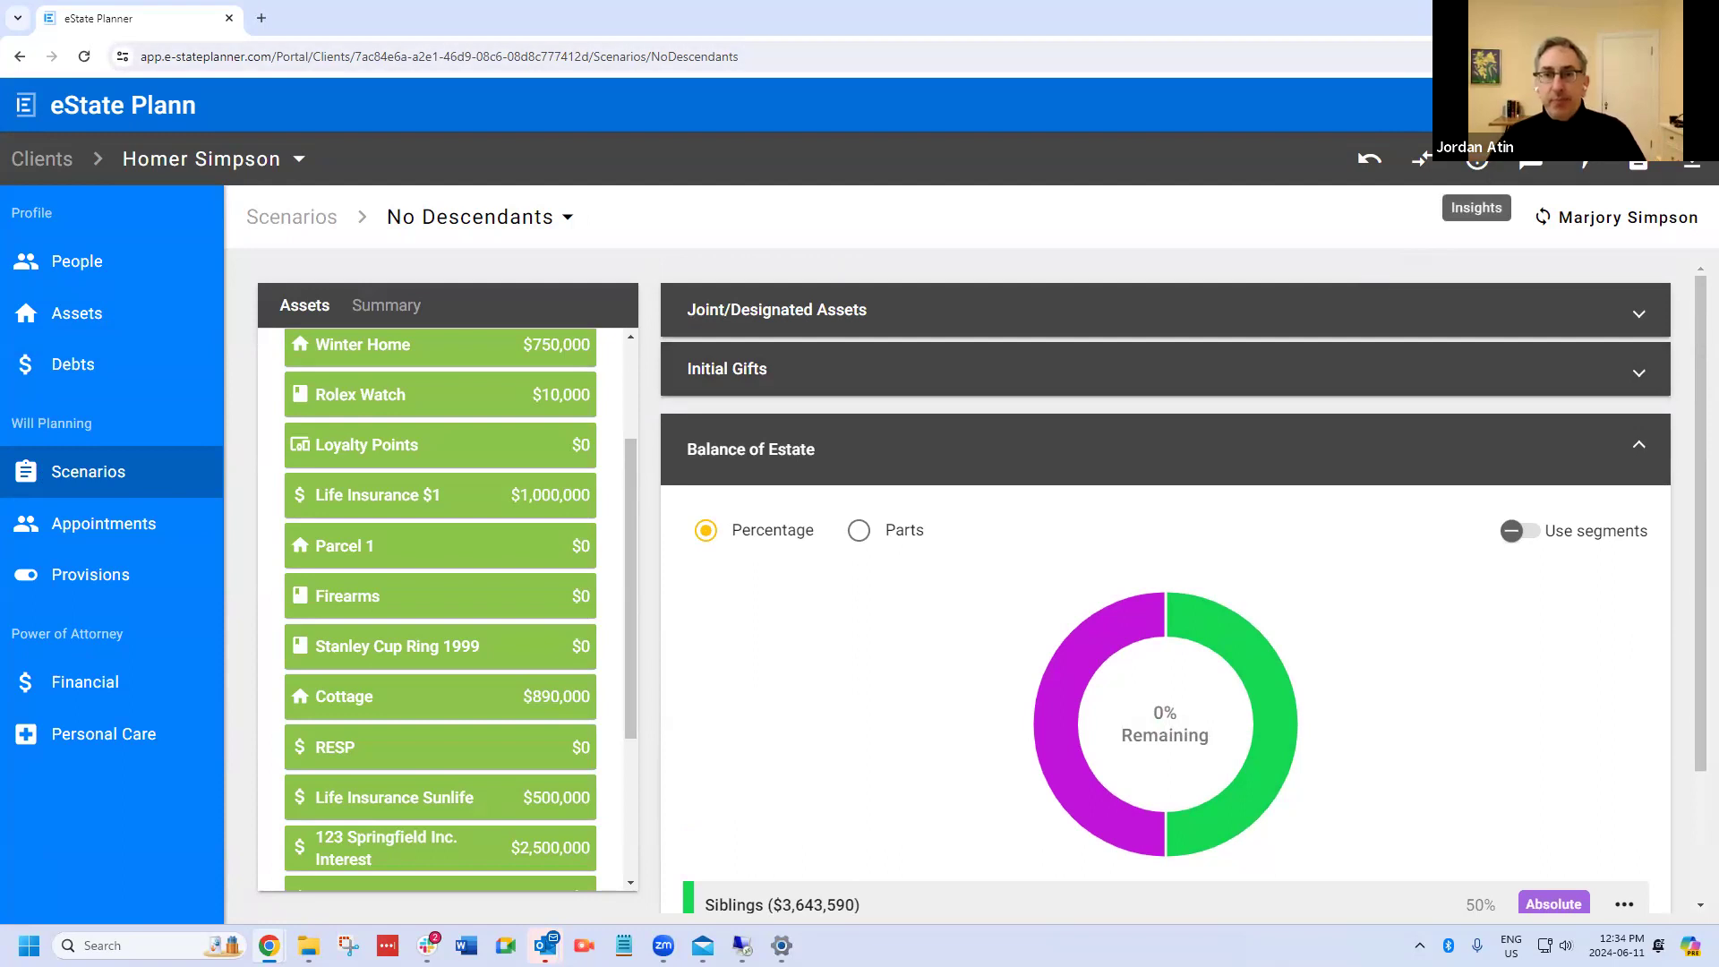
Step: Show the Insights with the issues, warnings and suggestions for the client's plan
{"action": "left_click", "coordinate": [1477, 164]}
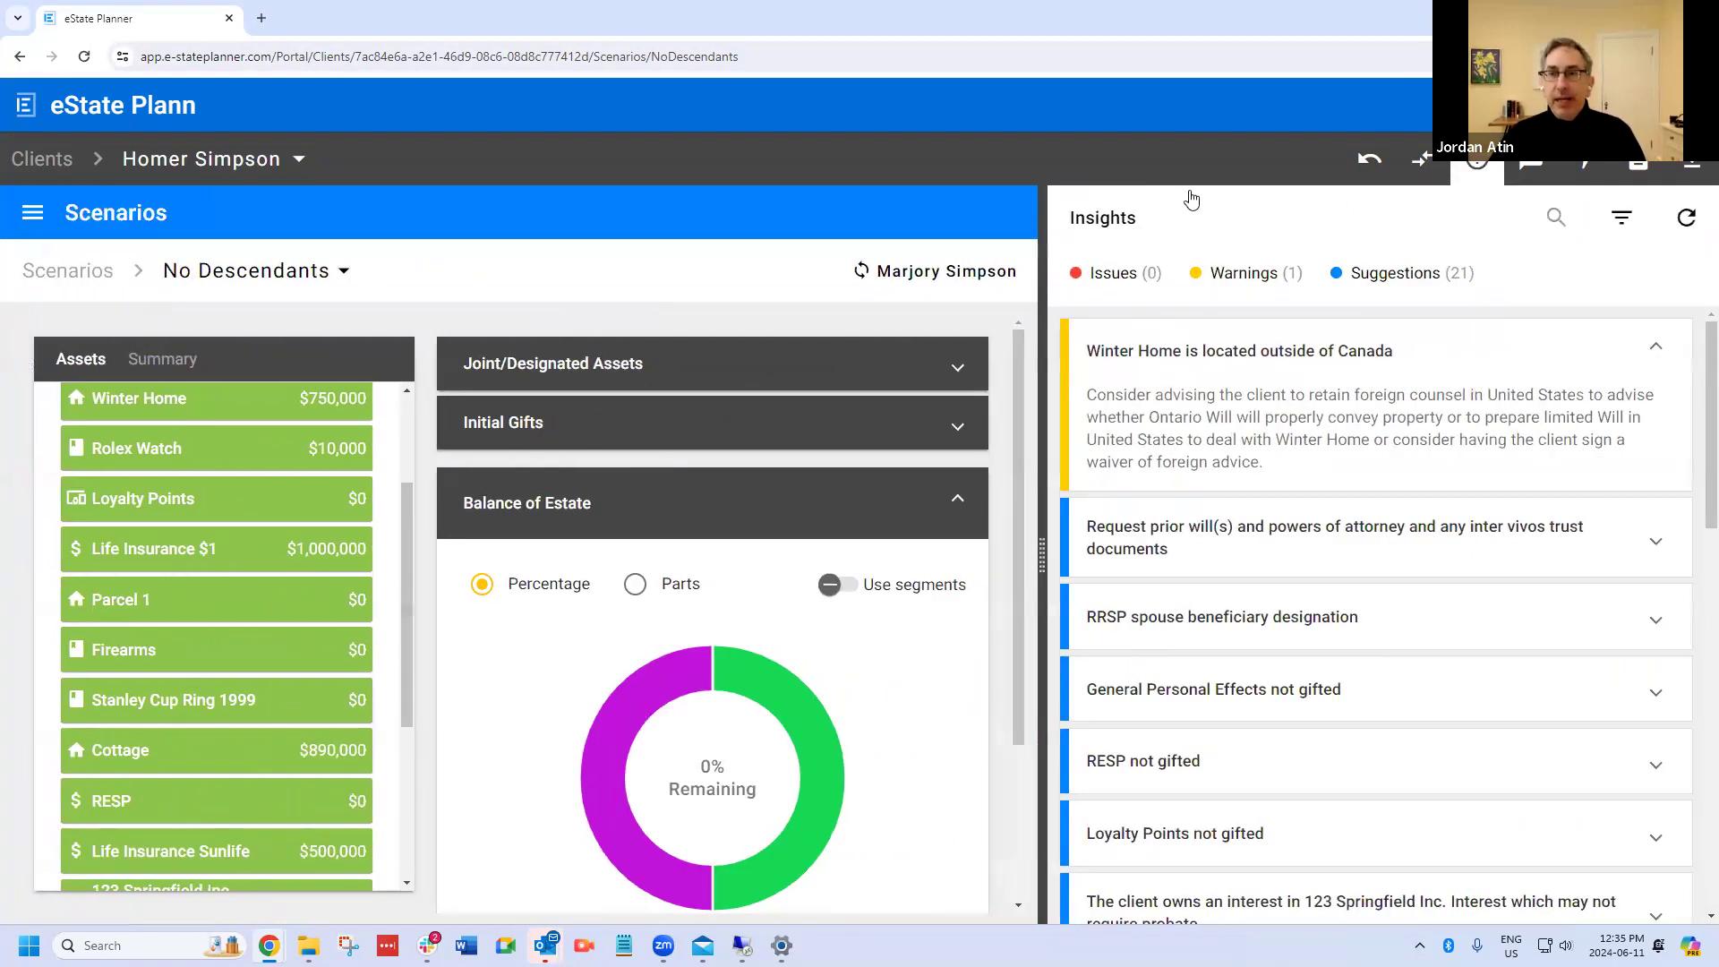
{"action": "left_click", "coordinate": [1477, 164]}
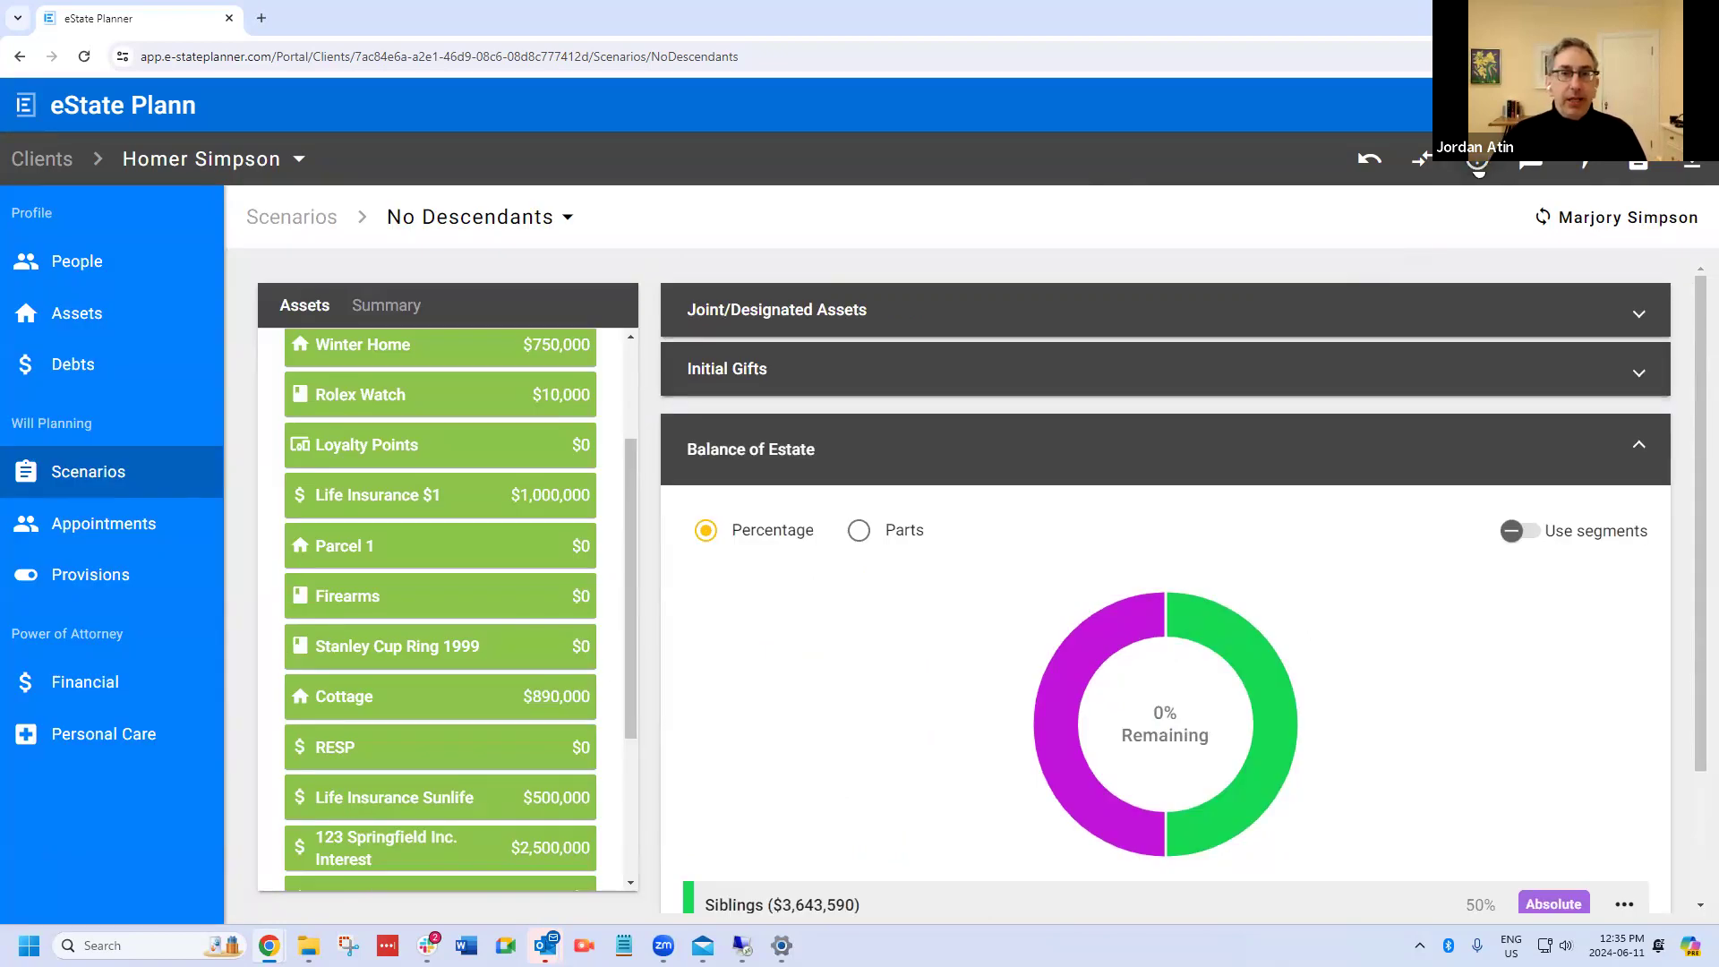
{"action": "left_click", "coordinate": [1477, 164]}
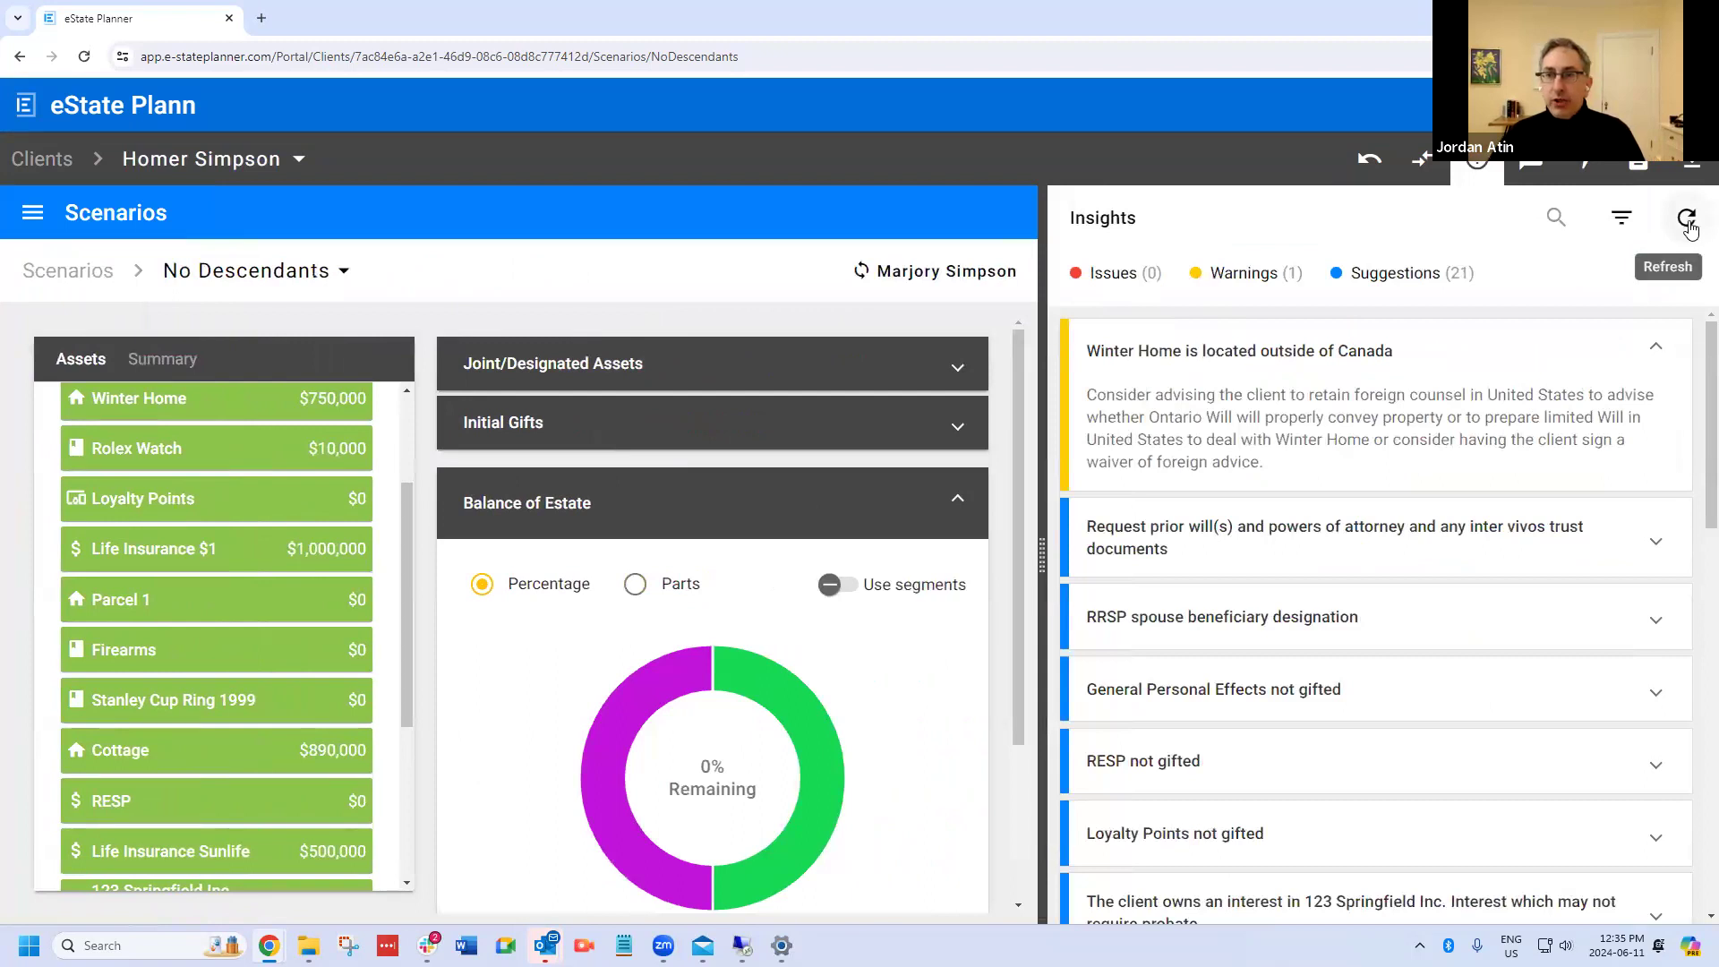
Step: Refresh the Insights and look through the updated warnings and suggestions for the client's plan
{"action": "left_click", "coordinate": [1687, 222]}
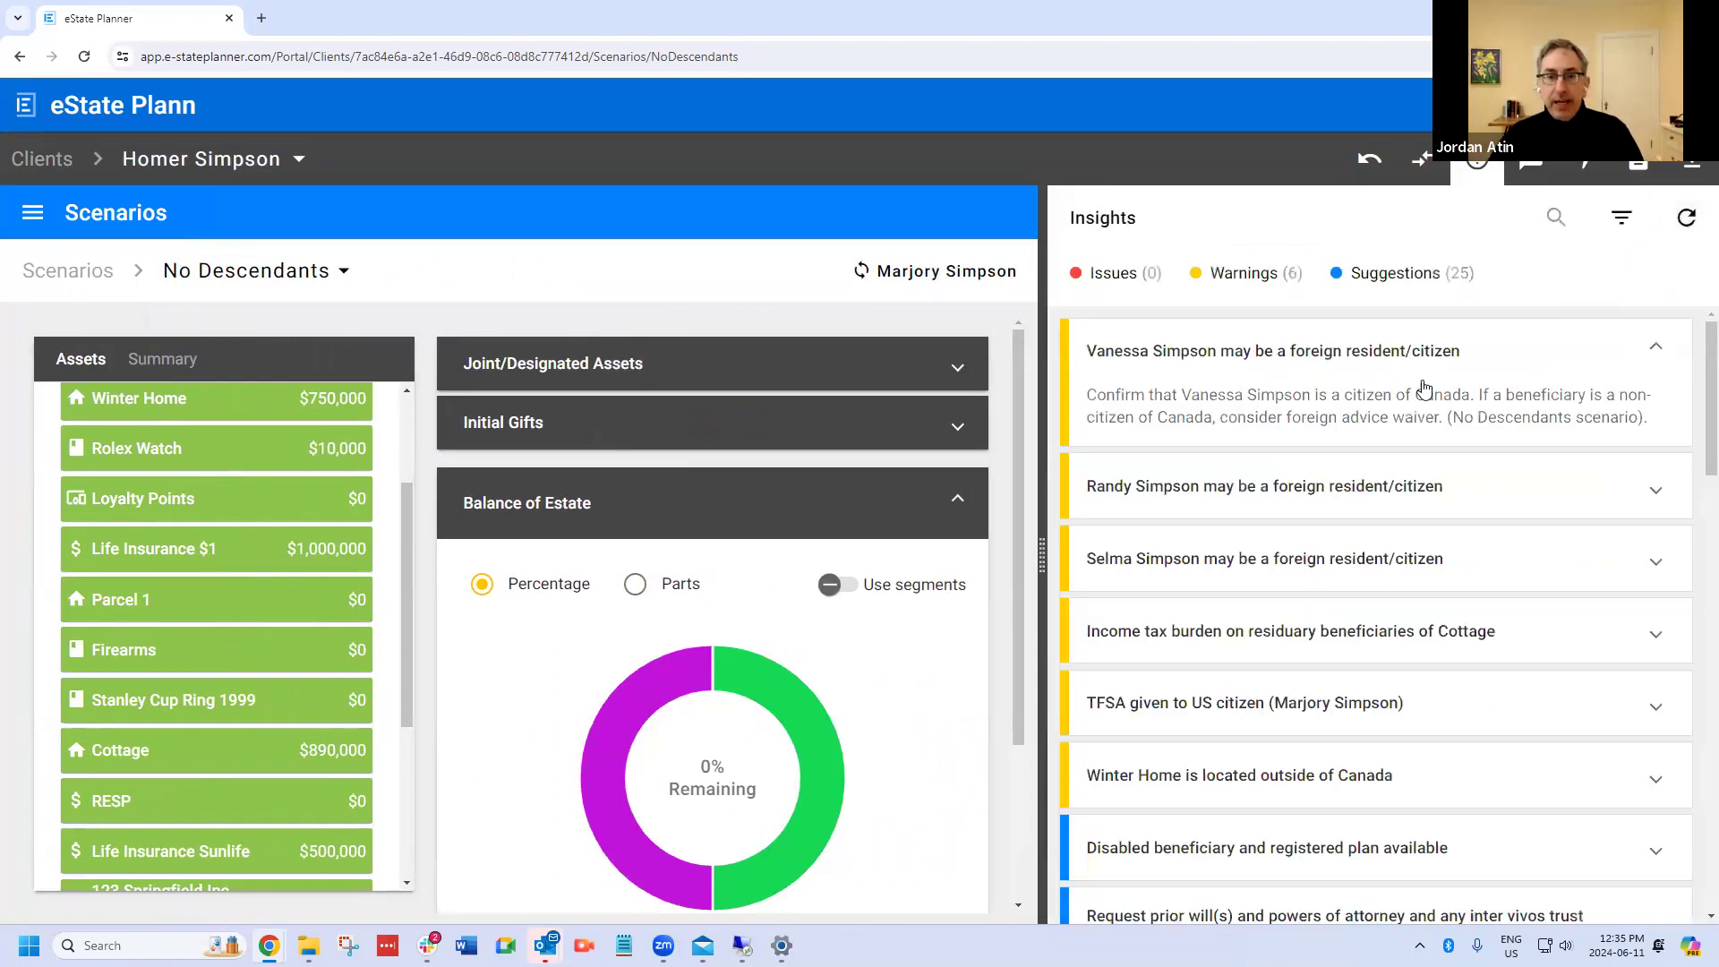
{"action": "scroll", "coordinate": [1424, 353], "scroll_direction": "down", "scroll_amount": 4}
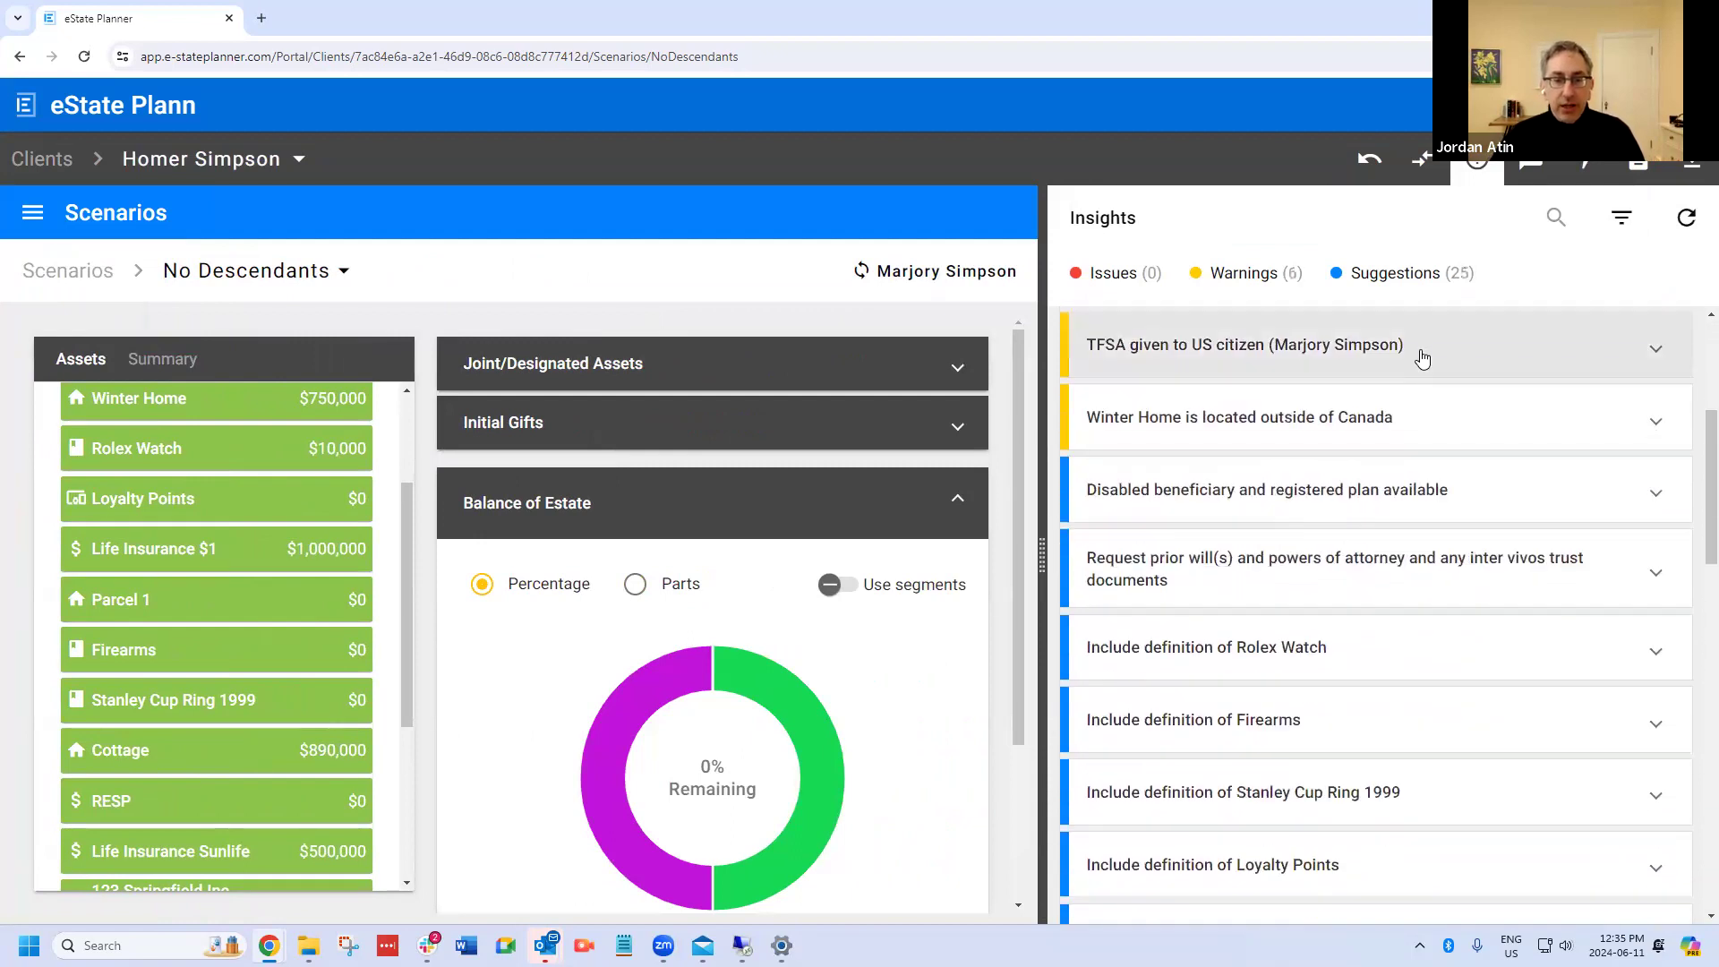
{"action": "scroll", "coordinate": [1423, 358], "scroll_direction": "down", "scroll_amount": 2}
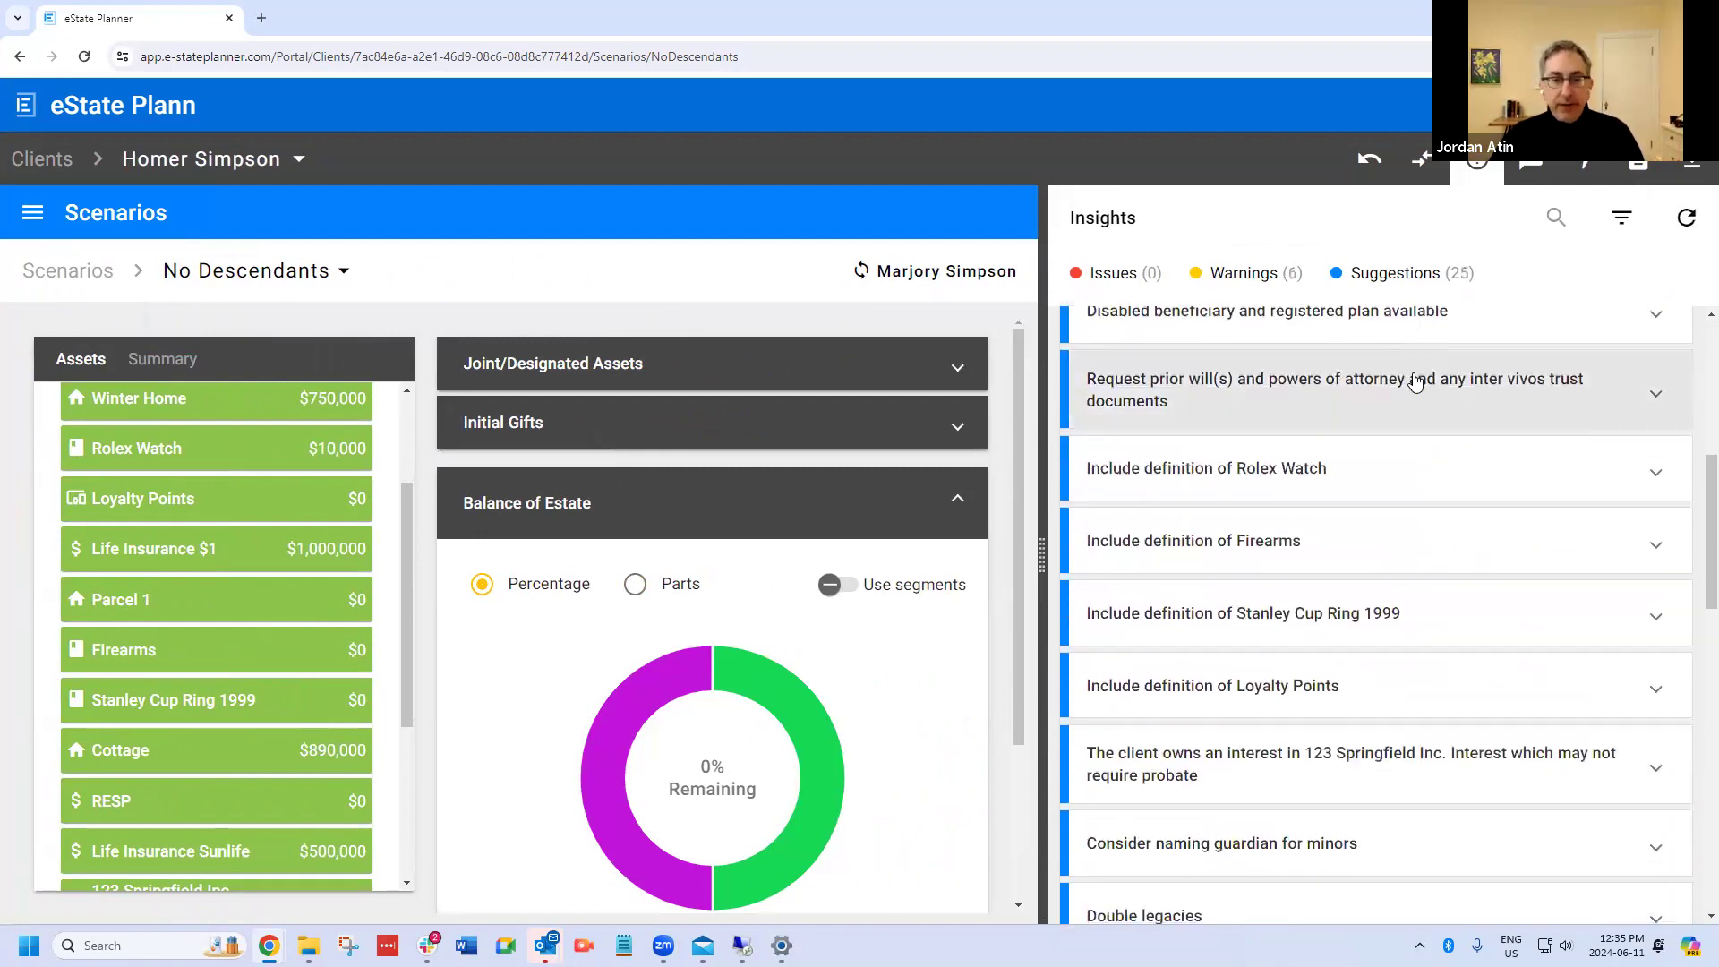
{"action": "scroll", "coordinate": [1415, 382], "scroll_direction": "down", "scroll_amount": 2}
{"action": "scroll", "coordinate": [1401, 403], "scroll_direction": "down", "scroll_amount": 4}
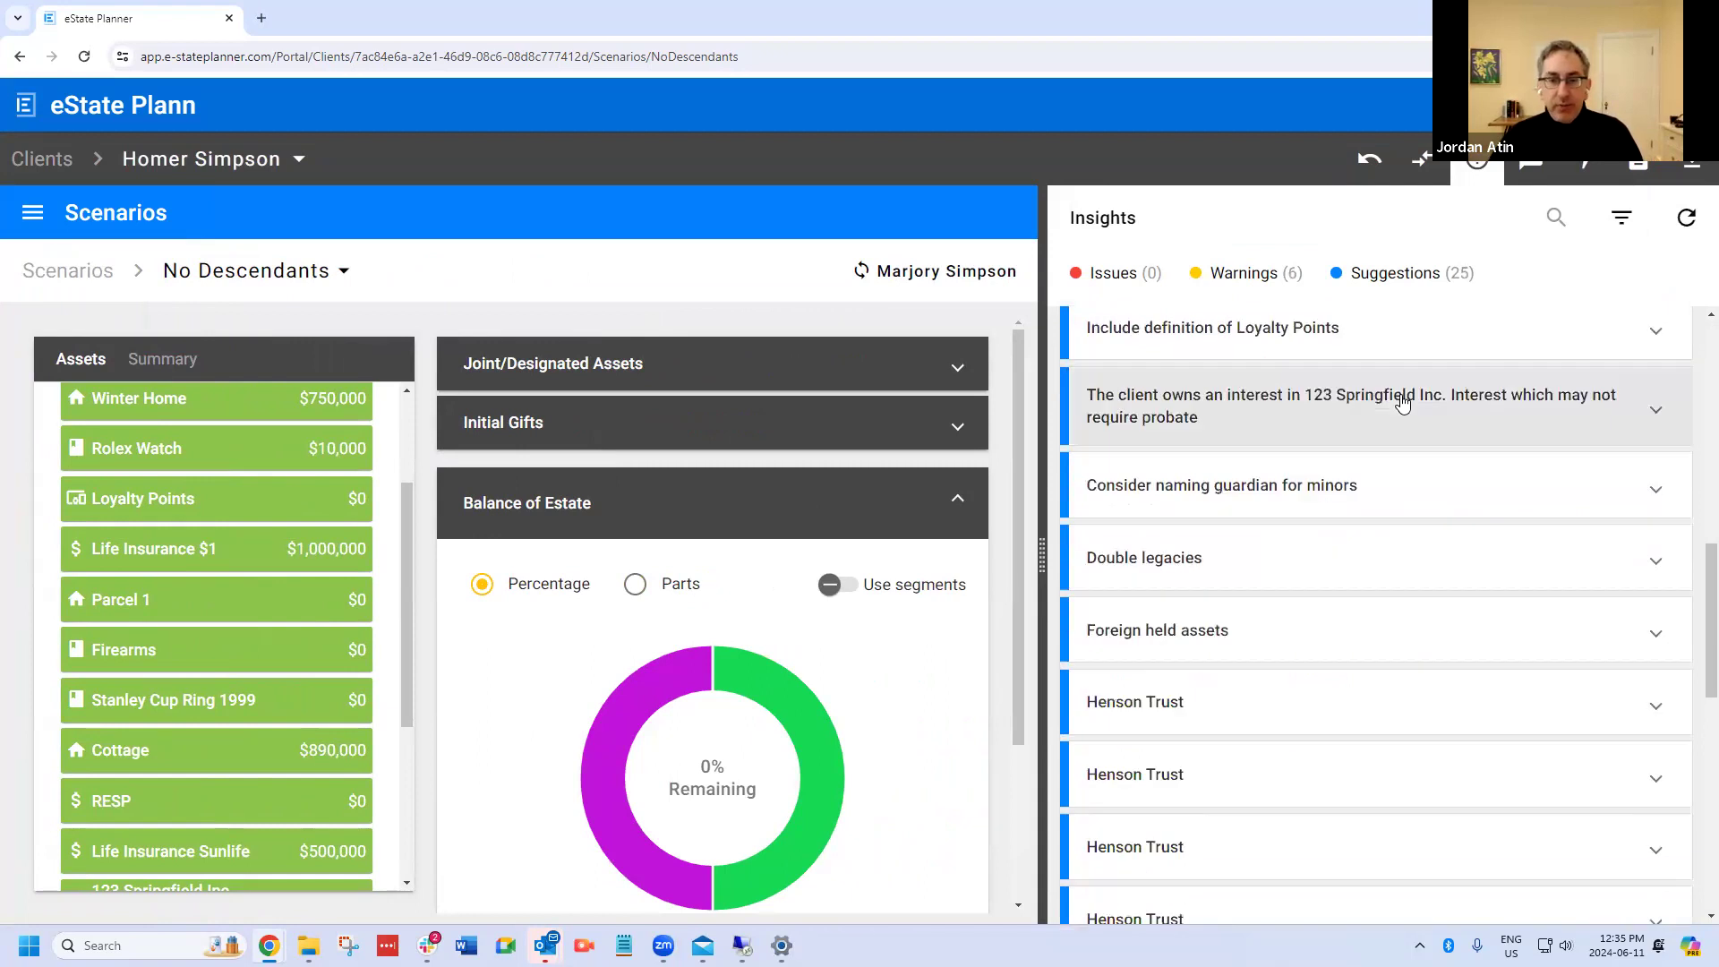
{"action": "scroll", "coordinate": [1401, 411], "scroll_direction": "down", "scroll_amount": 7}
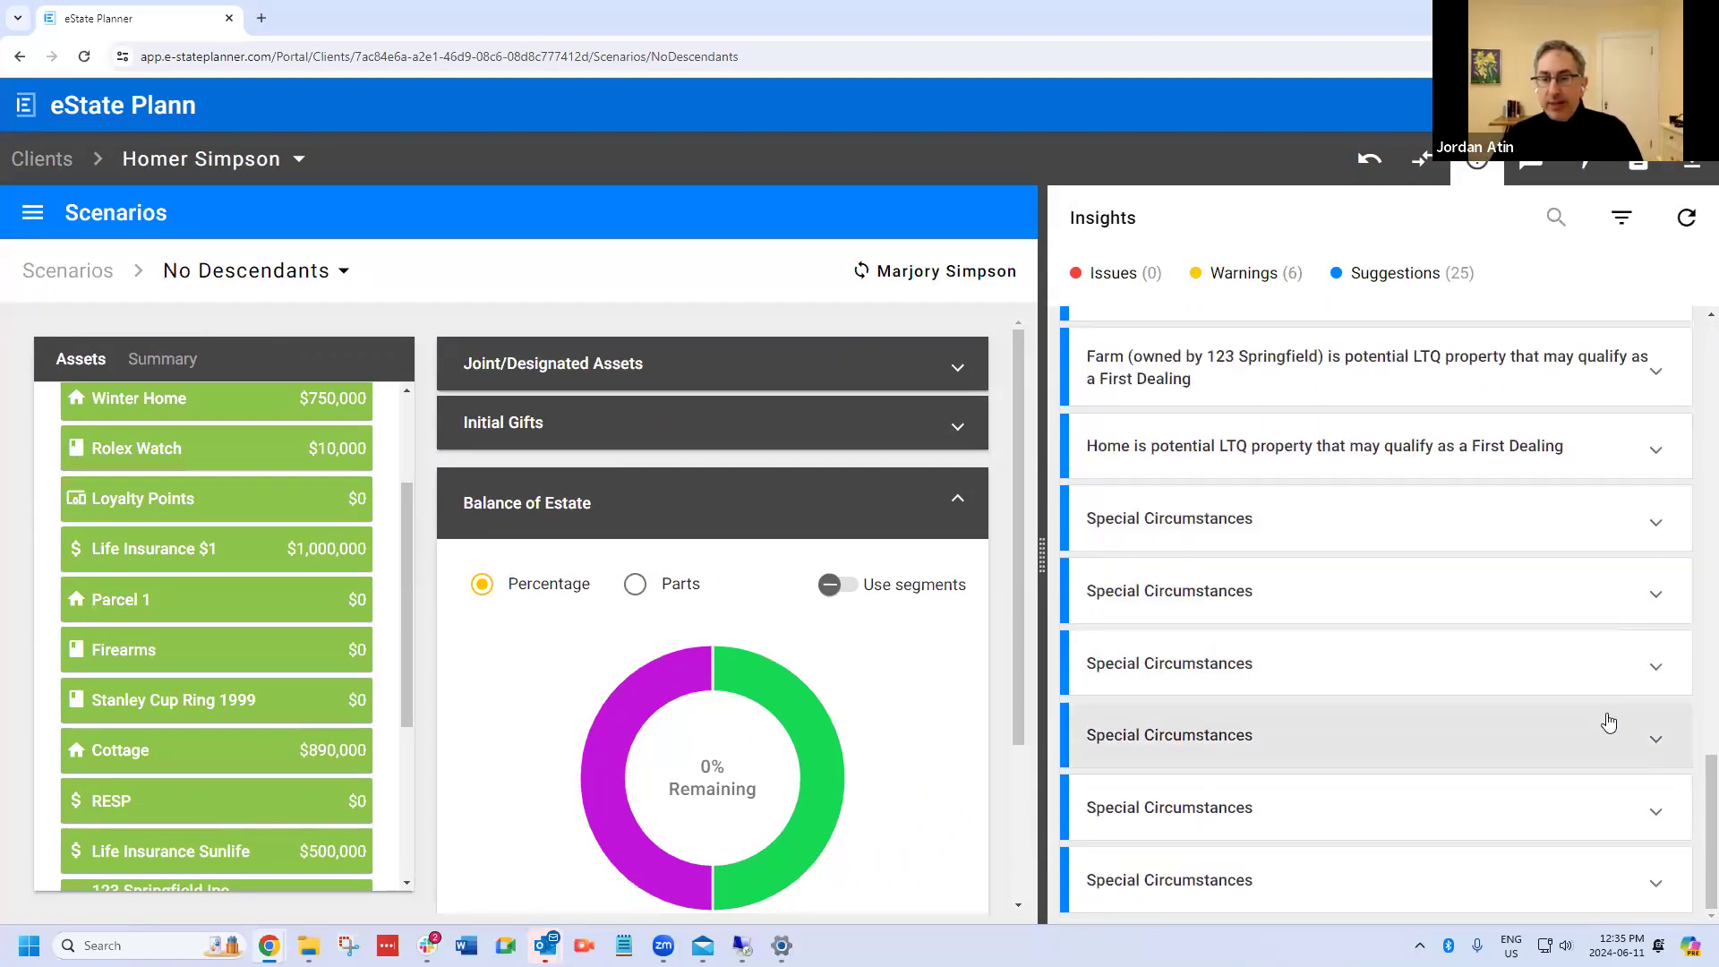
{"action": "scroll", "coordinate": [1222, 524], "scroll_direction": "up", "scroll_amount": 5}
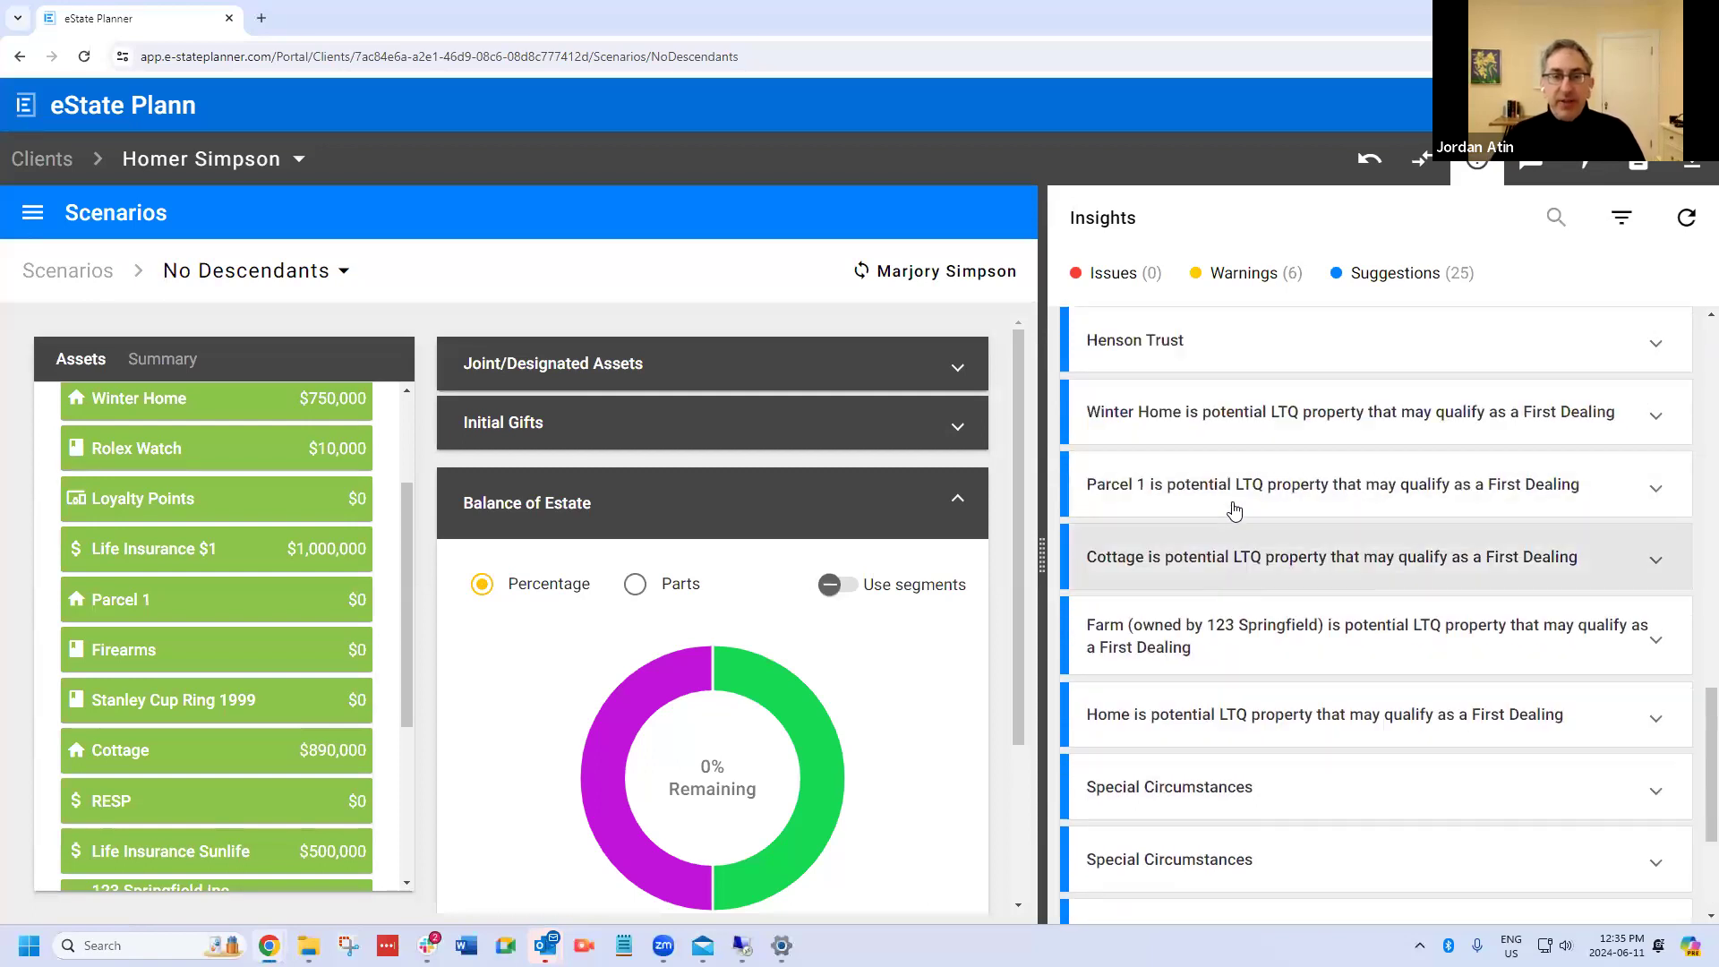
{"action": "scroll", "coordinate": [1316, 434], "scroll_direction": "up", "scroll_amount": 8}
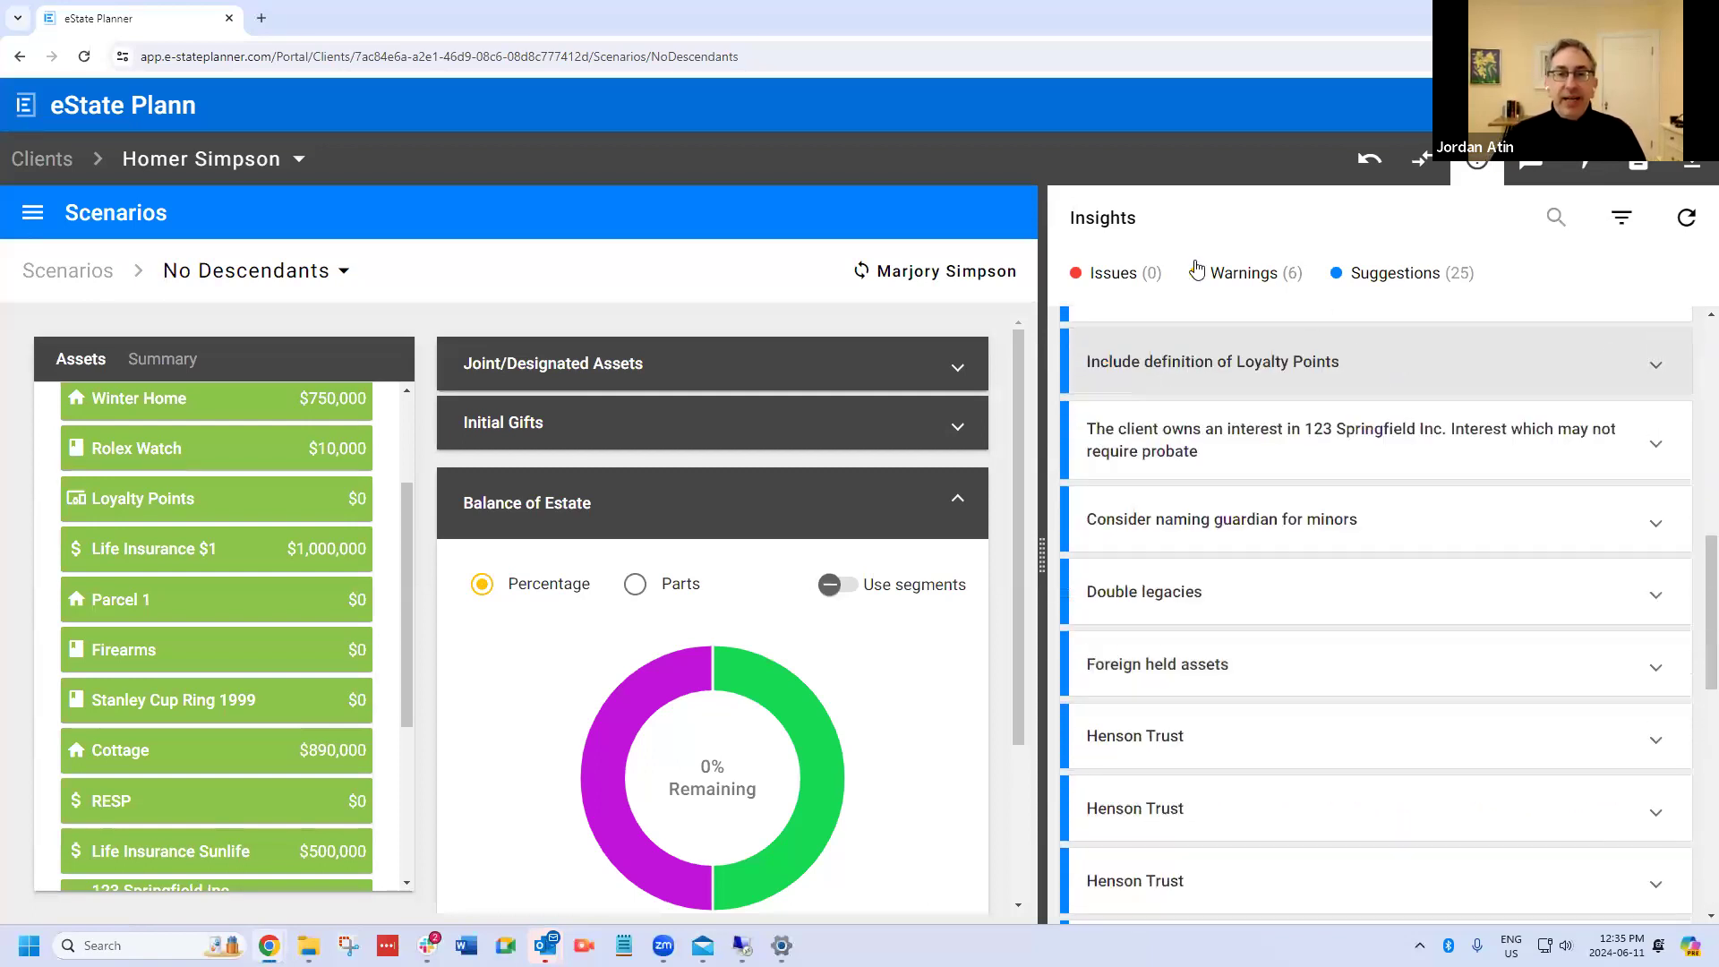
{"action": "scroll", "coordinate": [1272, 341], "scroll_direction": "up", "scroll_amount": 7}
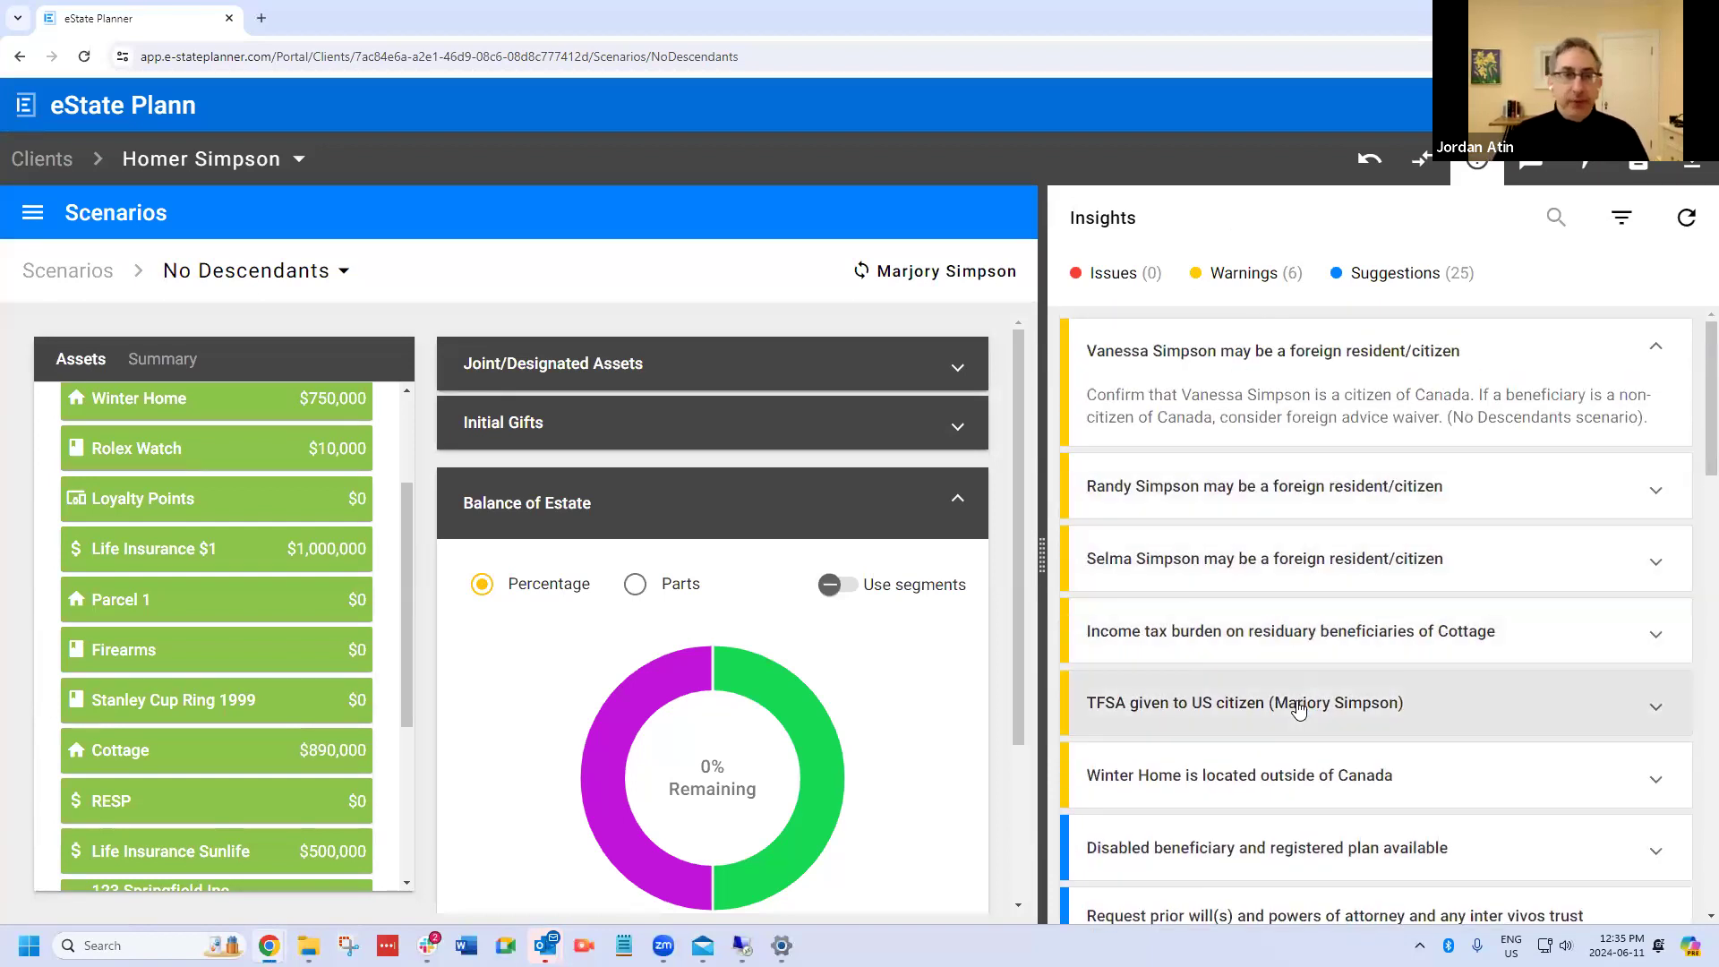
Step: Close the Insights and look through the list of documents that can be generated for the client
{"action": "left_click", "coordinate": [1482, 170]}
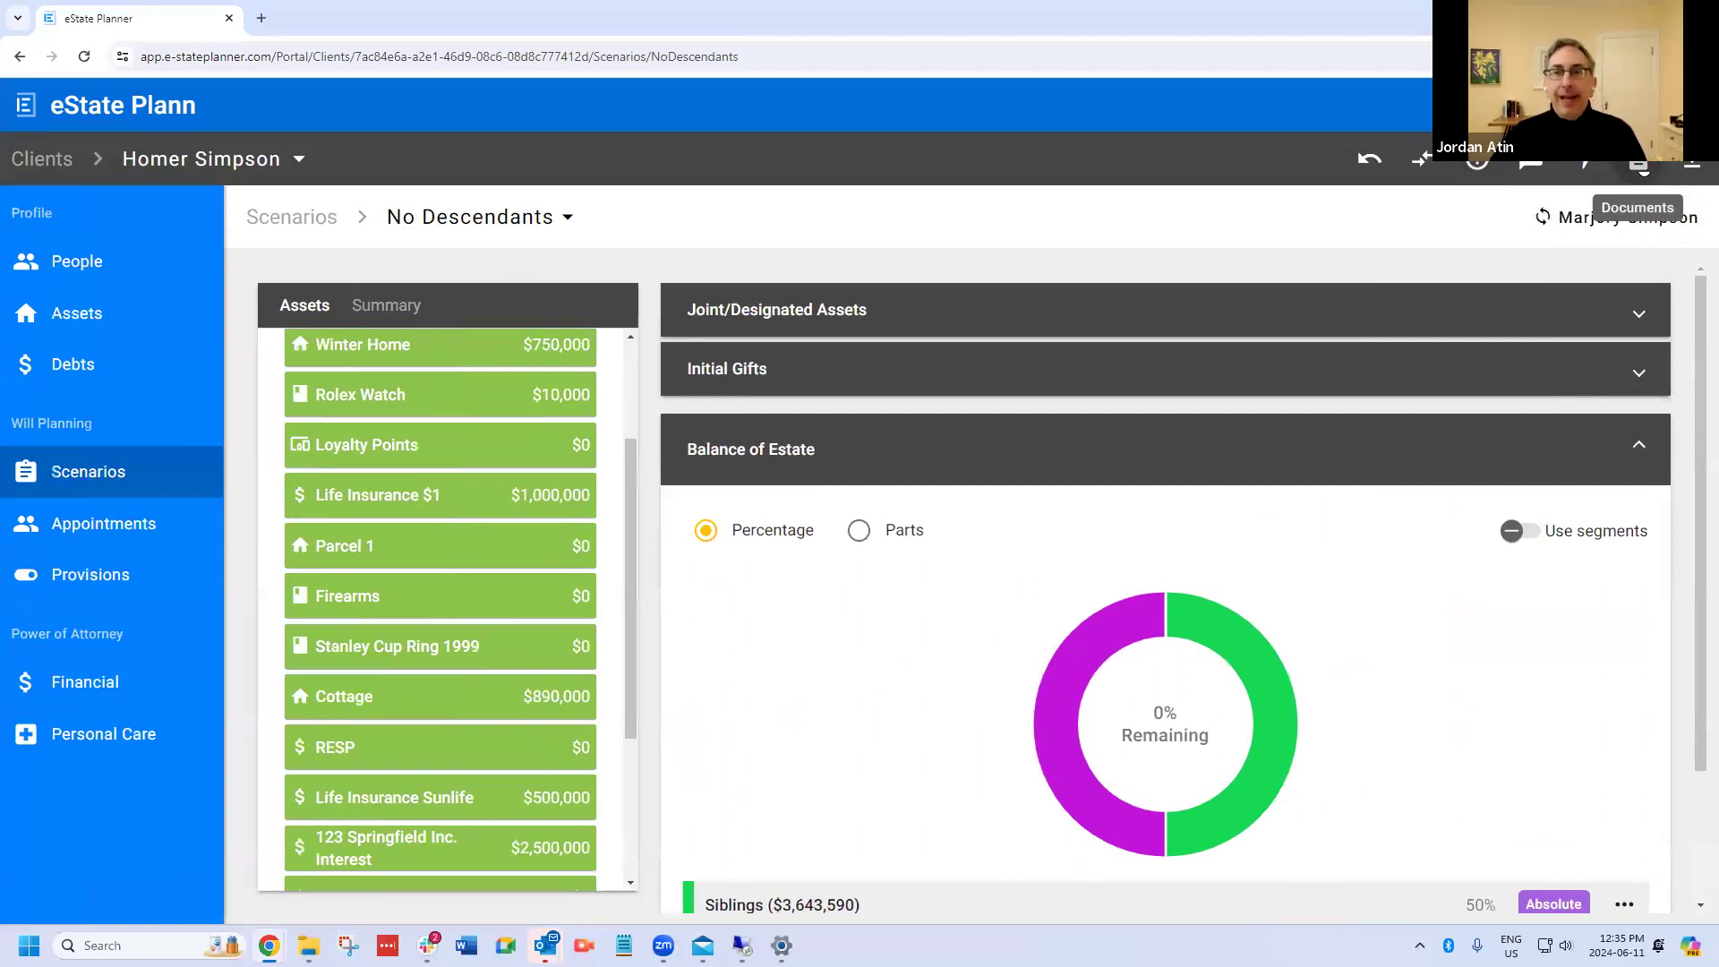
{"action": "left_click", "coordinate": [1638, 169]}
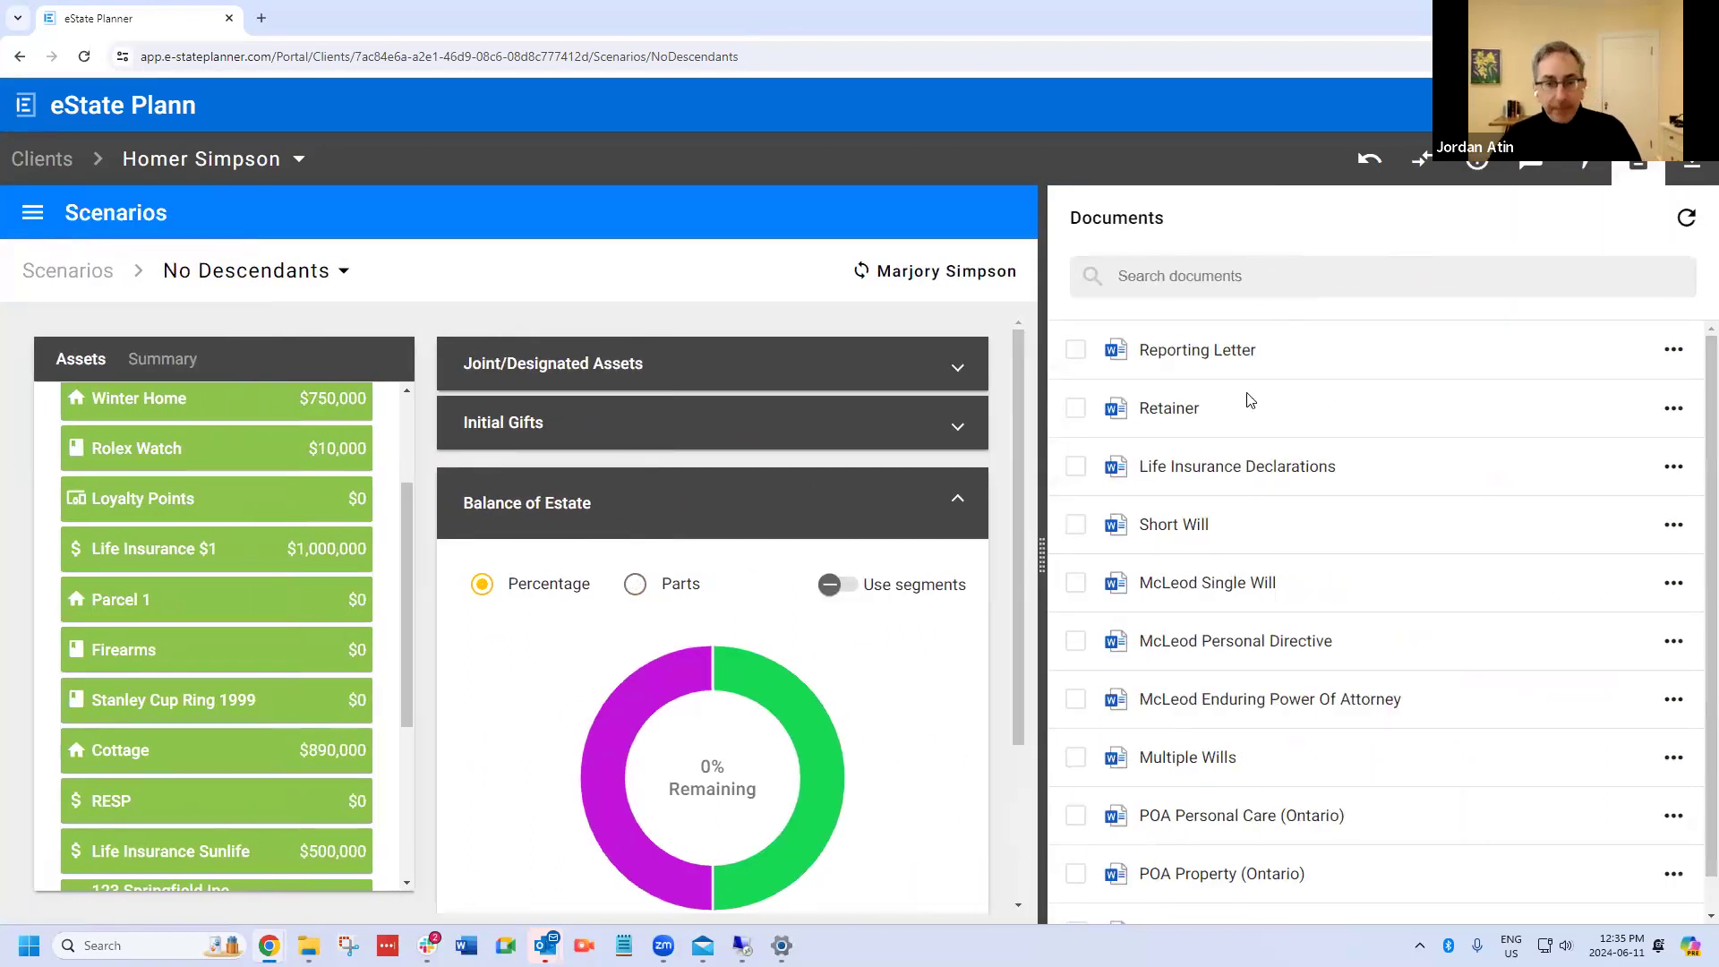
{"action": "scroll", "coordinate": [1473, 598], "scroll_direction": "down", "scroll_amount": 2}
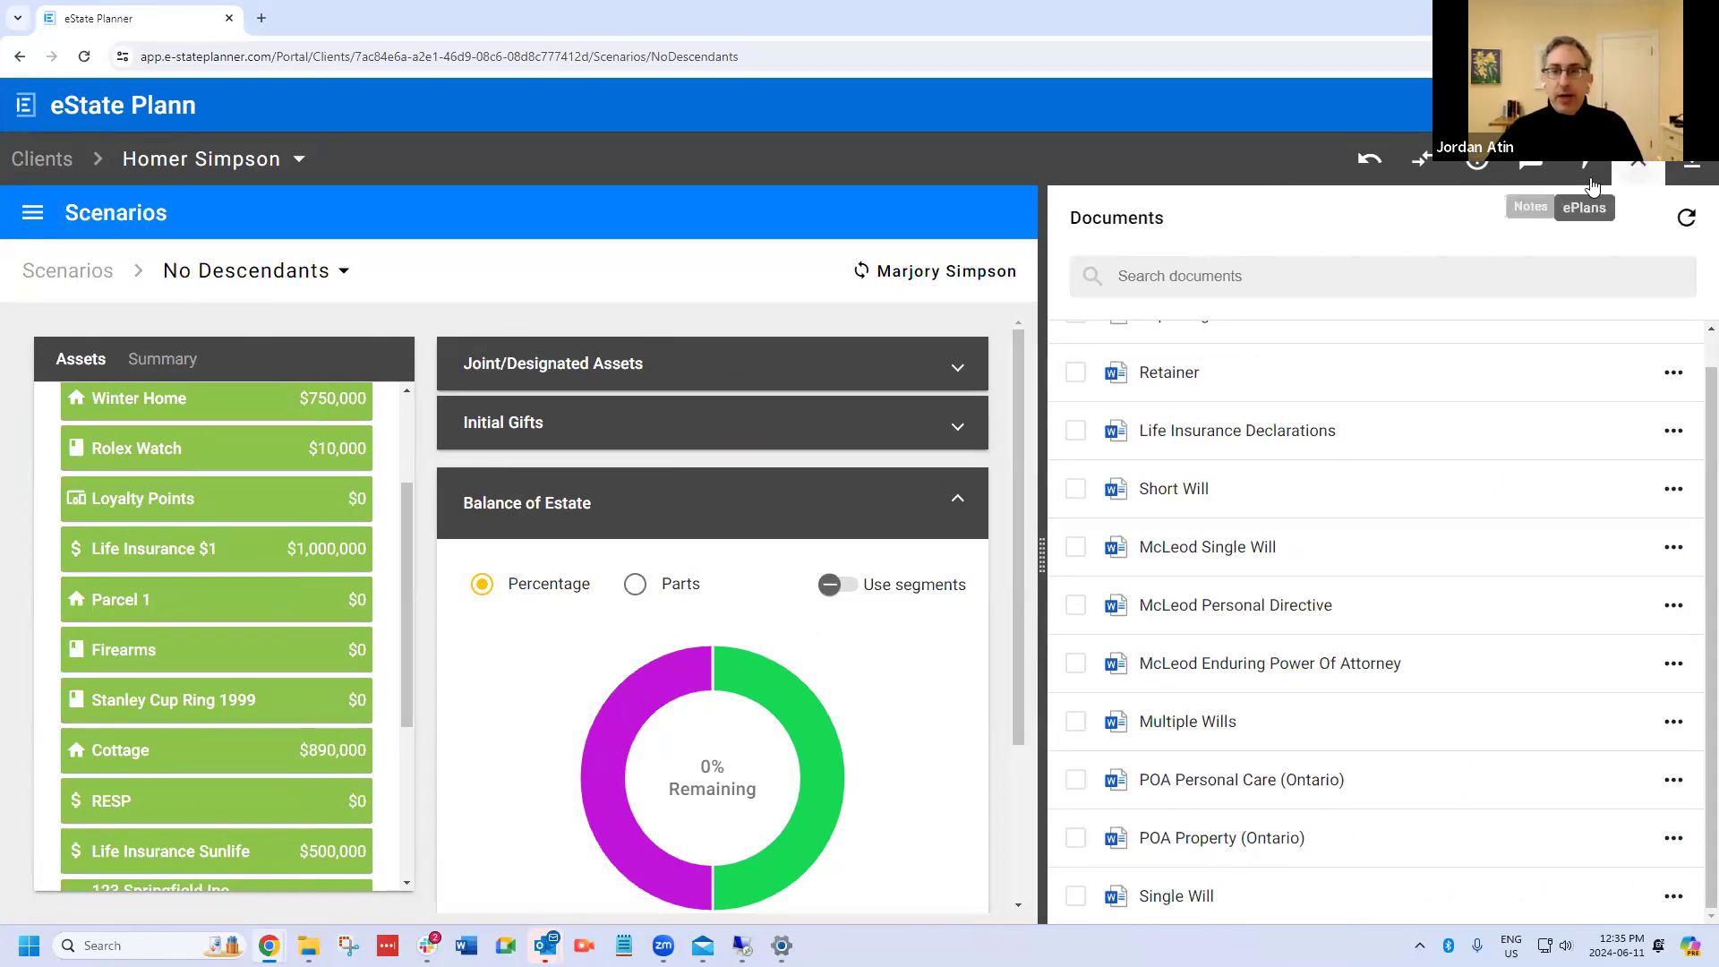
Step: Start a new estate trustee appointment for the trust corporation The Bank of Nova Scotia Trust Company
{"action": "left_click", "coordinate": [32, 215]}
{"action": "left_click", "coordinate": [116, 575]}
{"action": "left_click", "coordinate": [124, 590]}
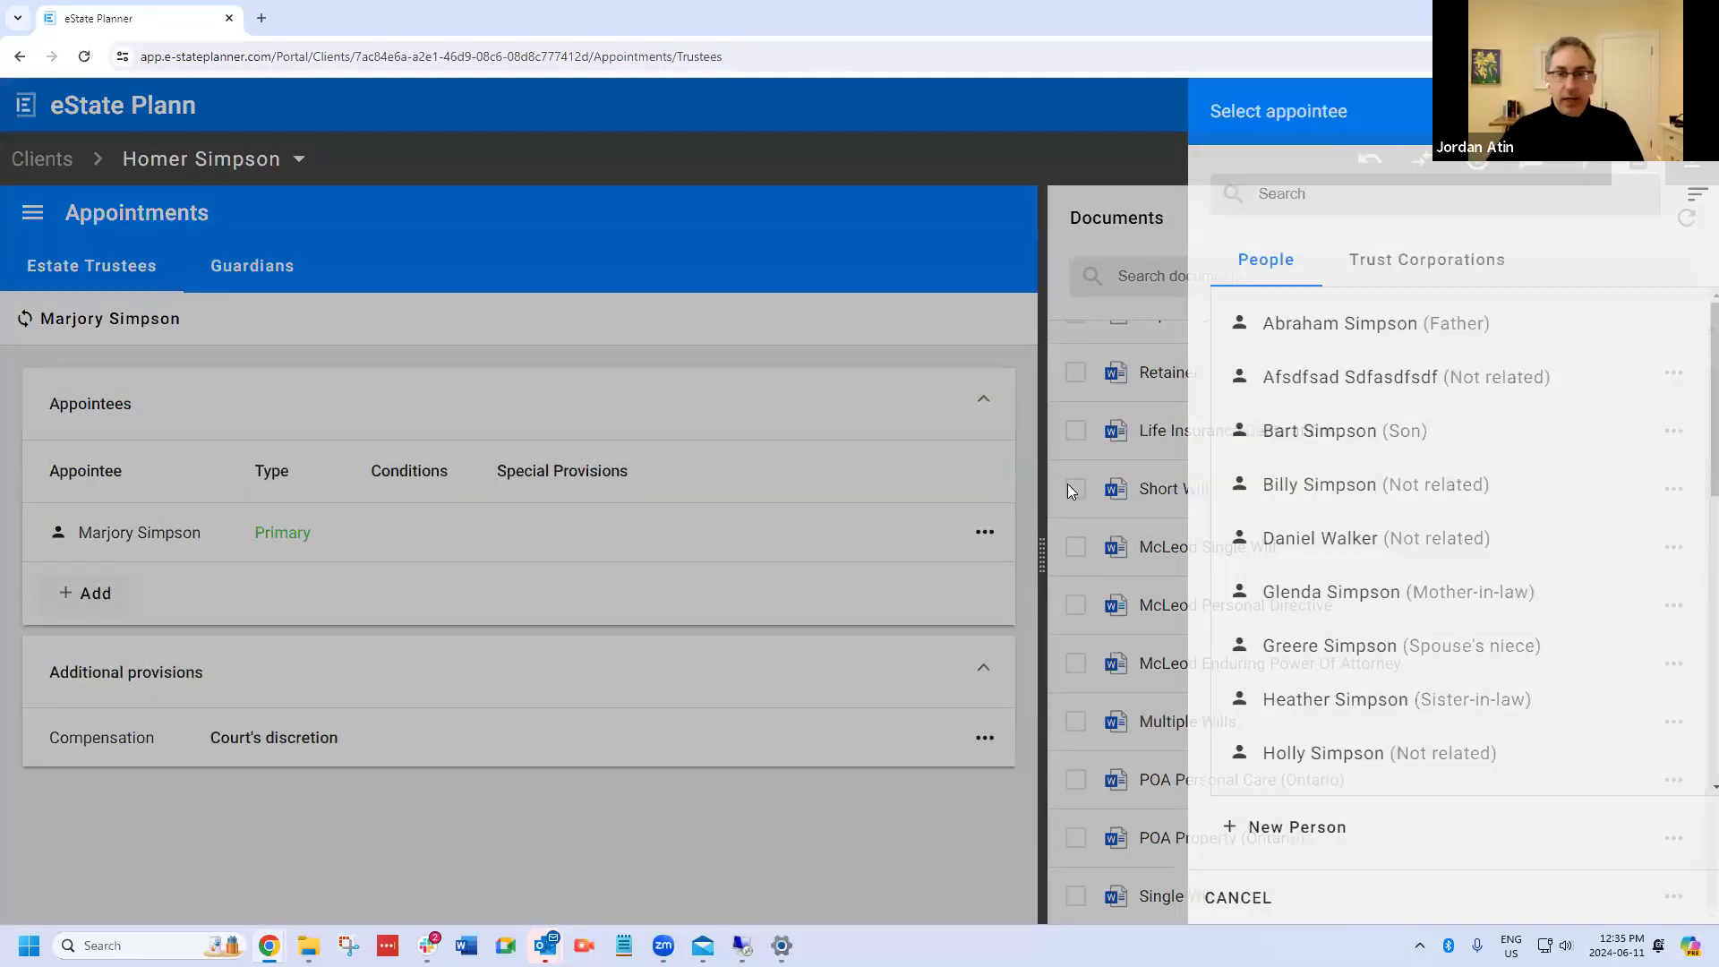
{"action": "left_click", "coordinate": [1396, 283]}
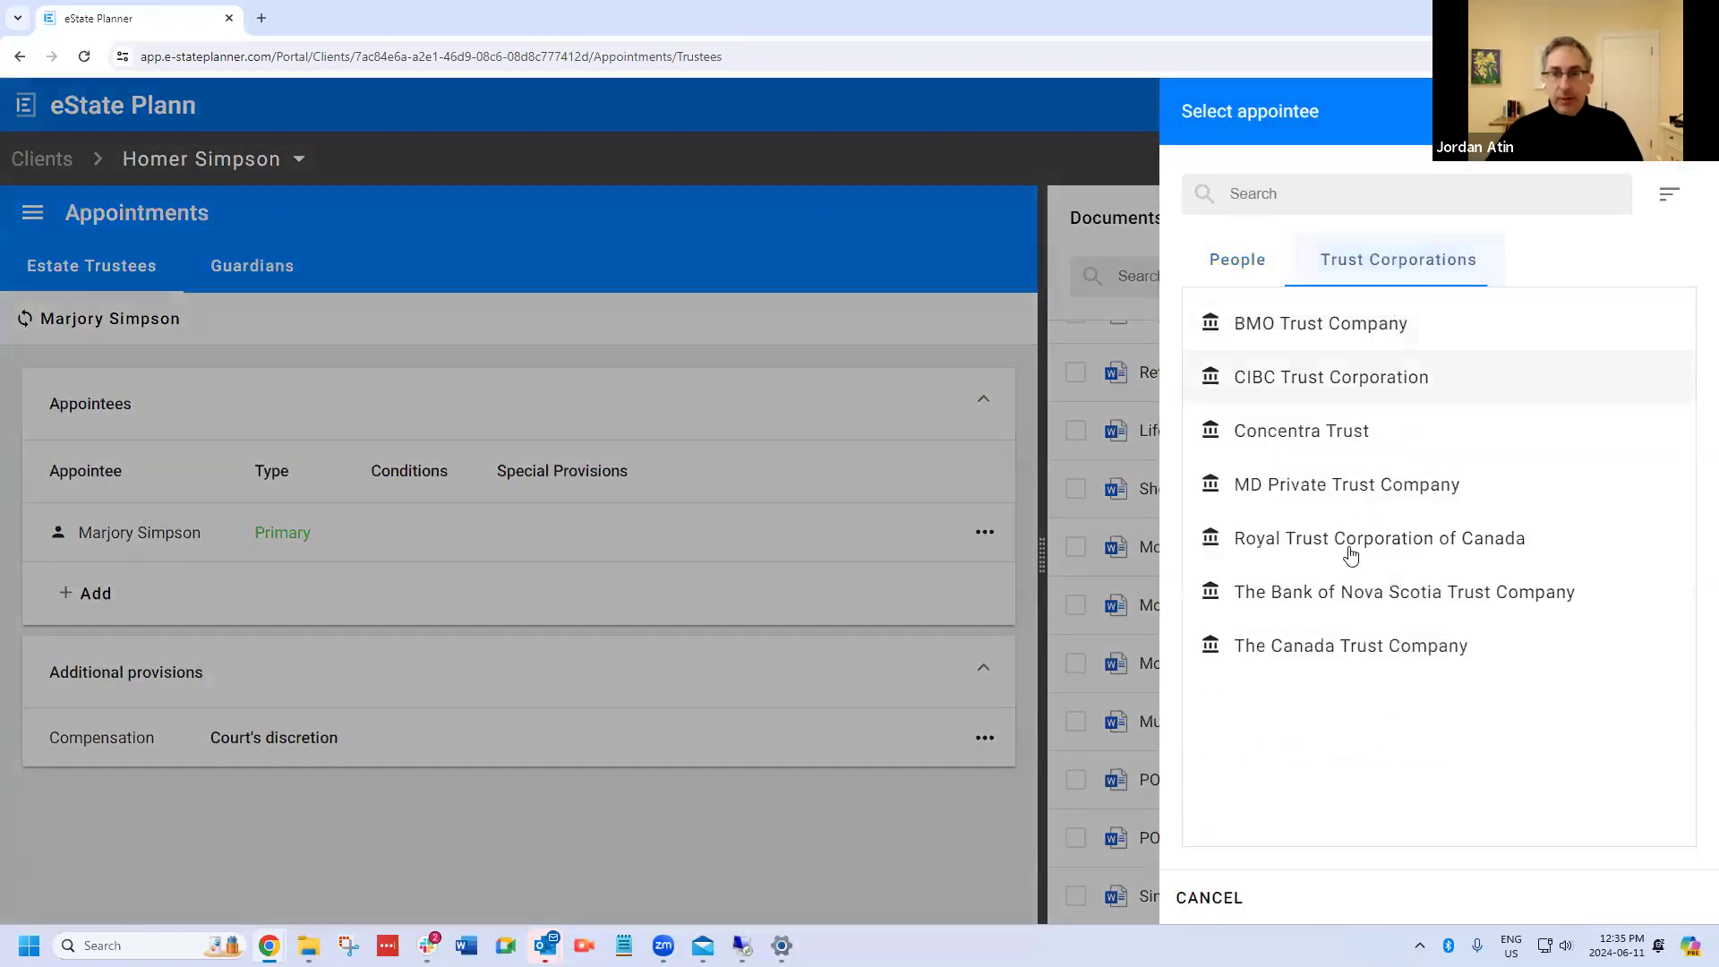
{"action": "left_click", "coordinate": [1316, 594]}
{"action": "left_click", "coordinate": [1656, 896]}
Step: Make the trust company's appointment conditional on the primary estate trustee being unable to act, and add it
{"action": "left_click", "coordinate": [1228, 511]}
{"action": "left_click", "coordinate": [1255, 565]}
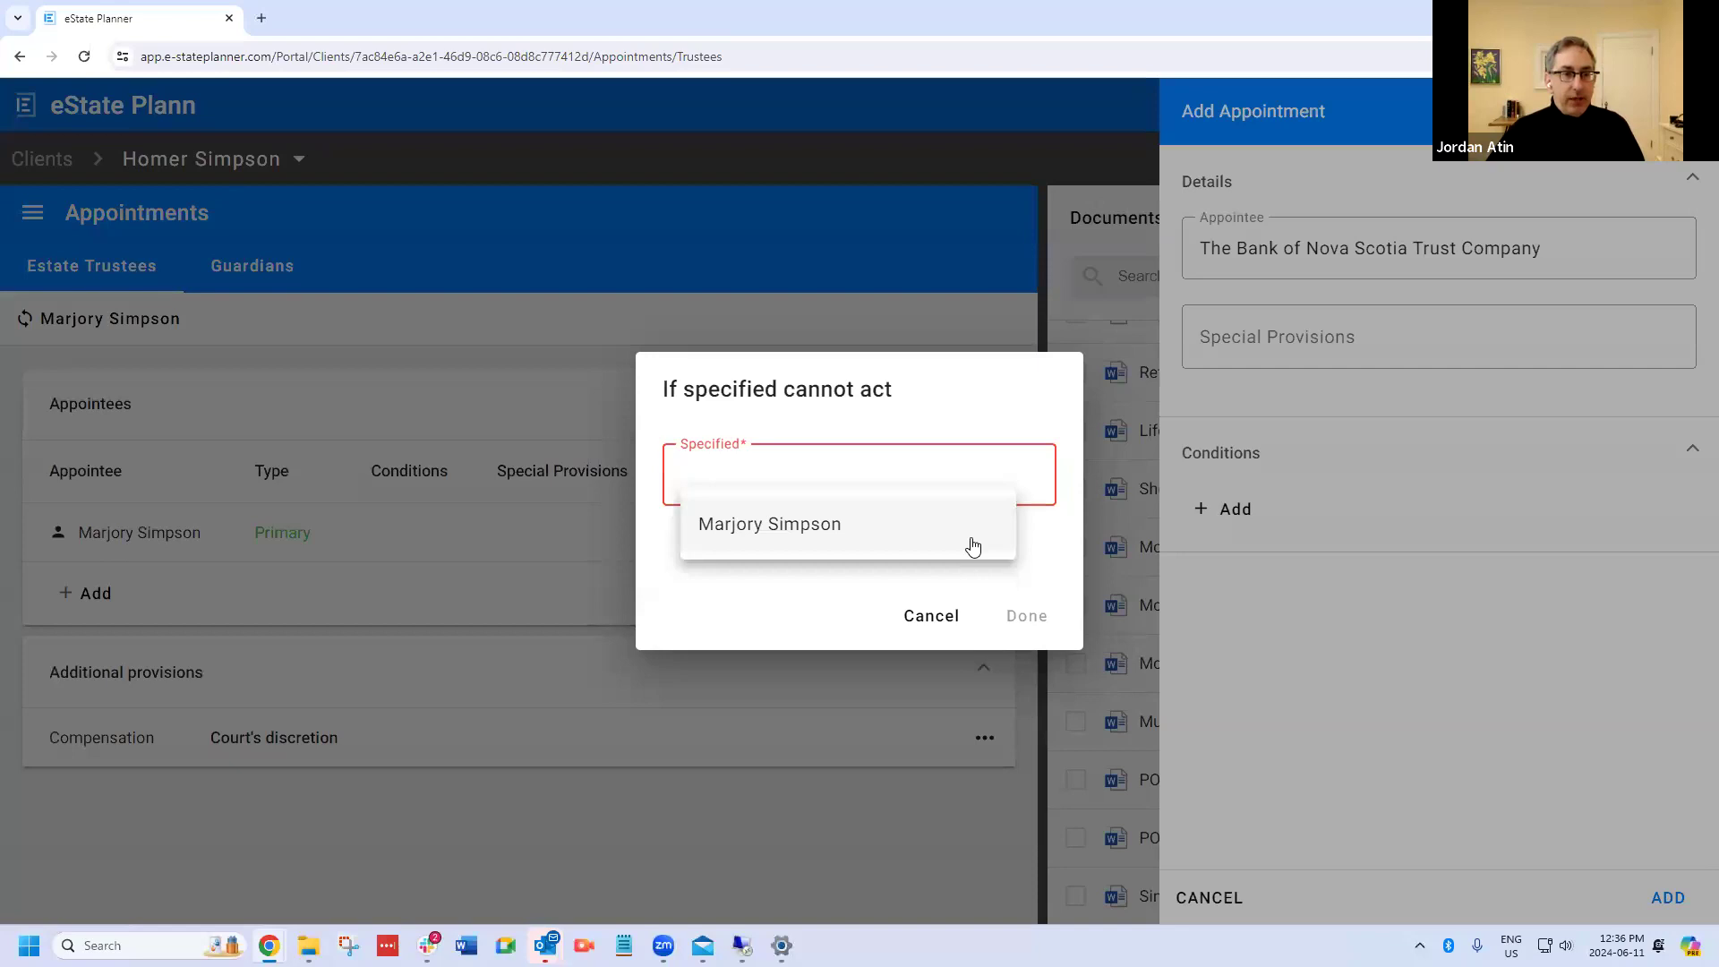
{"action": "left_click", "coordinate": [973, 546]}
{"action": "left_click", "coordinate": [1021, 617]}
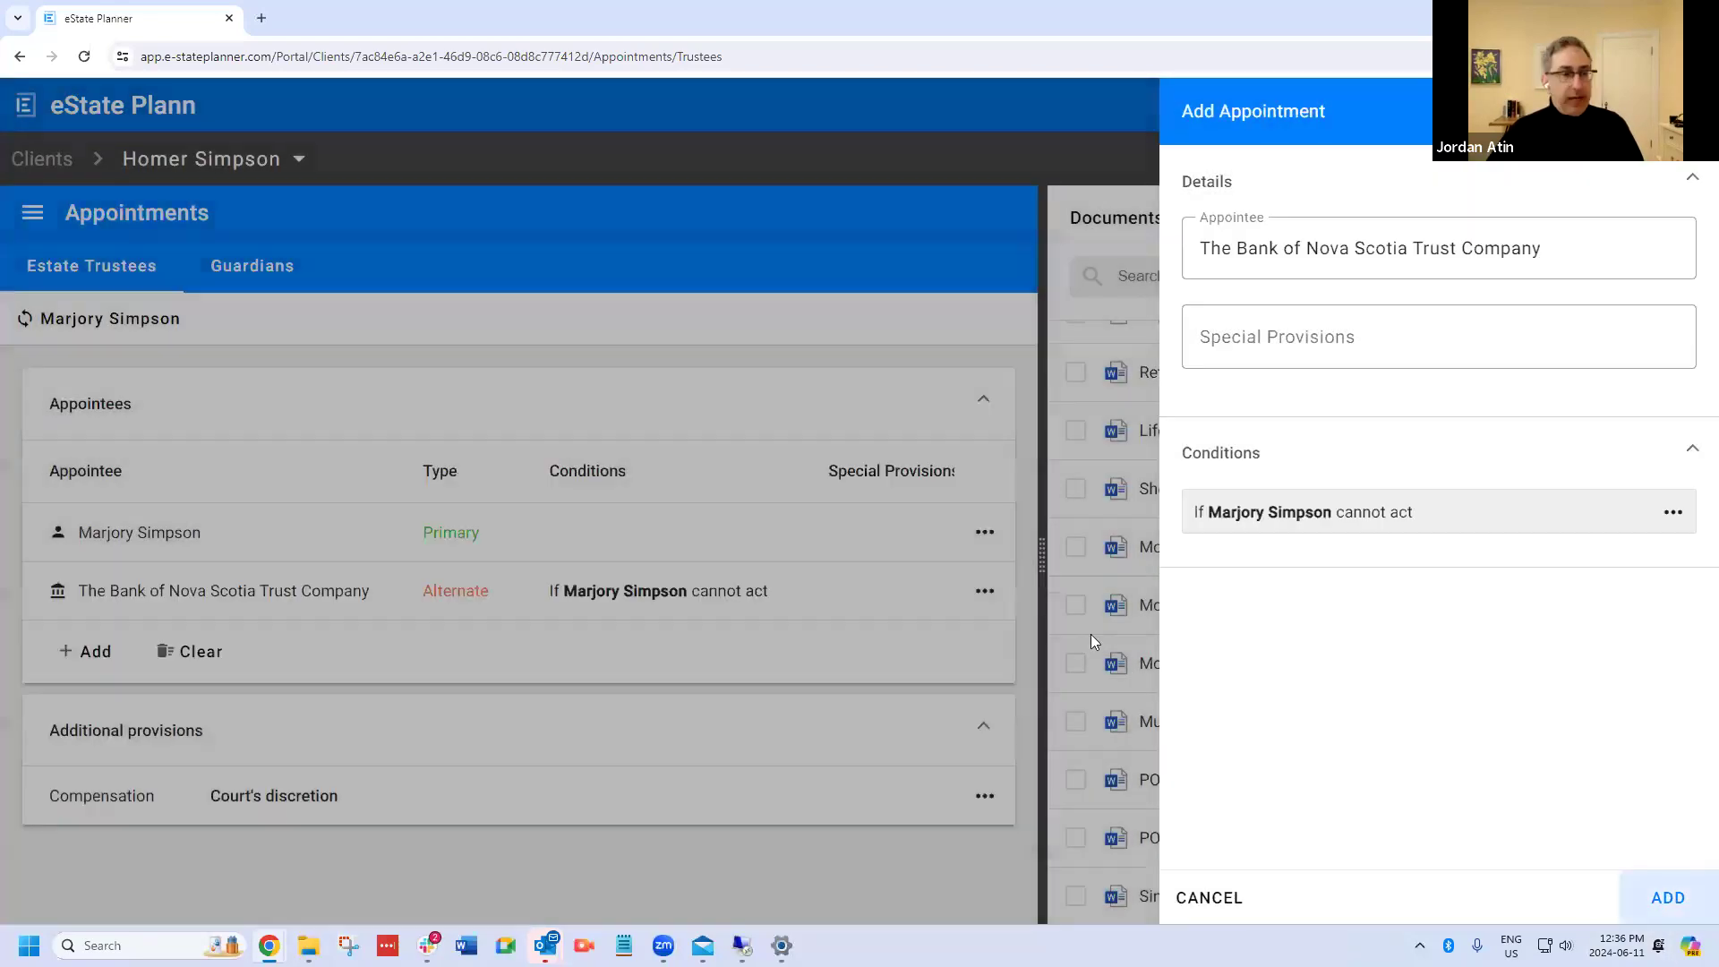
{"action": "left_click", "coordinate": [1090, 634]}
Step: Appoint the client's sister-in-law as guardian without conditions and return to the estate trustee appointments
{"action": "left_click", "coordinate": [228, 265]}
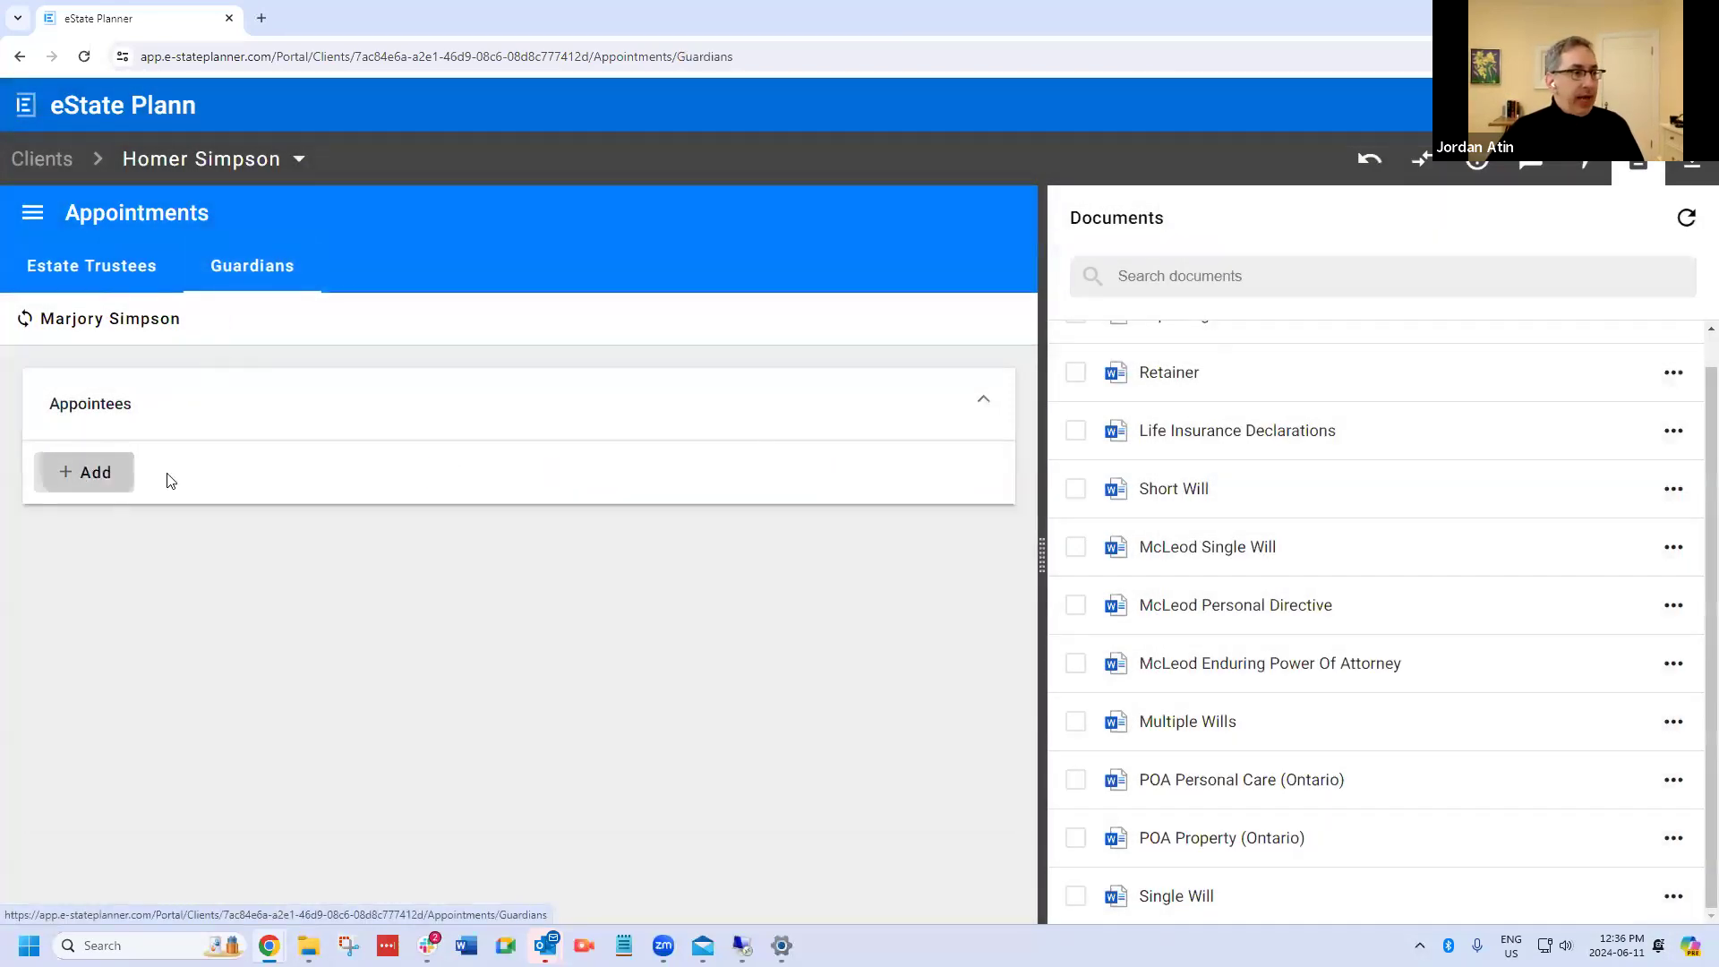
{"action": "left_click", "coordinate": [94, 471]}
{"action": "left_click", "coordinate": [1362, 700]}
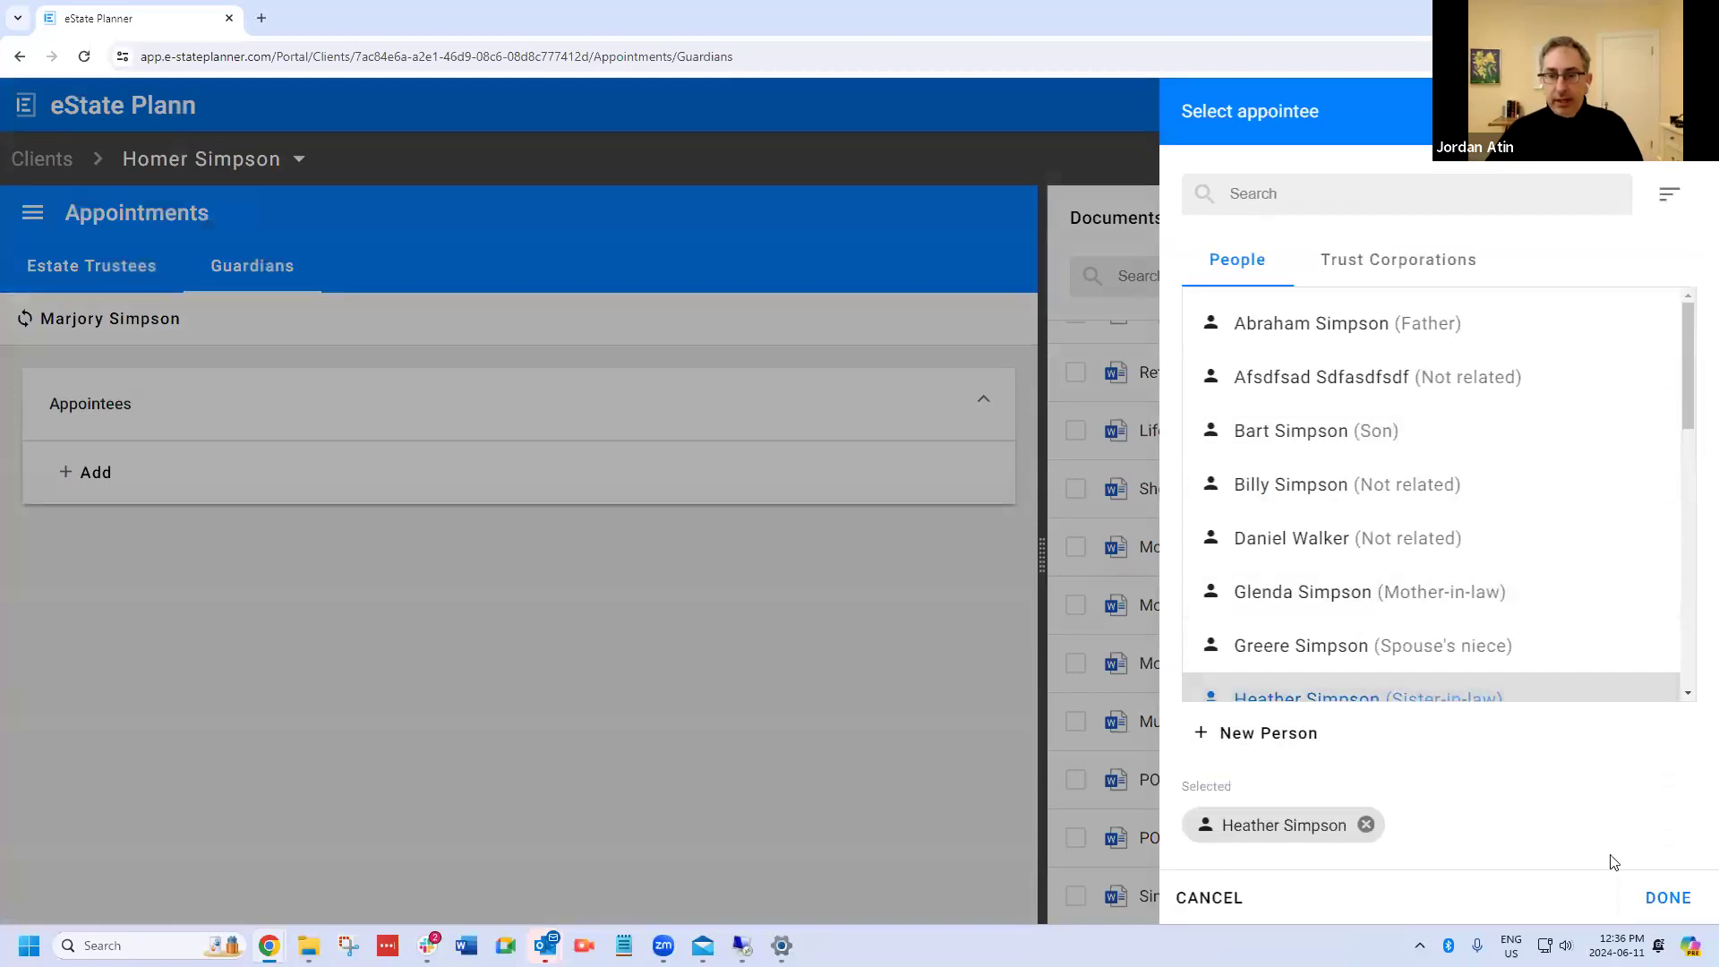
{"action": "left_click", "coordinate": [1670, 895]}
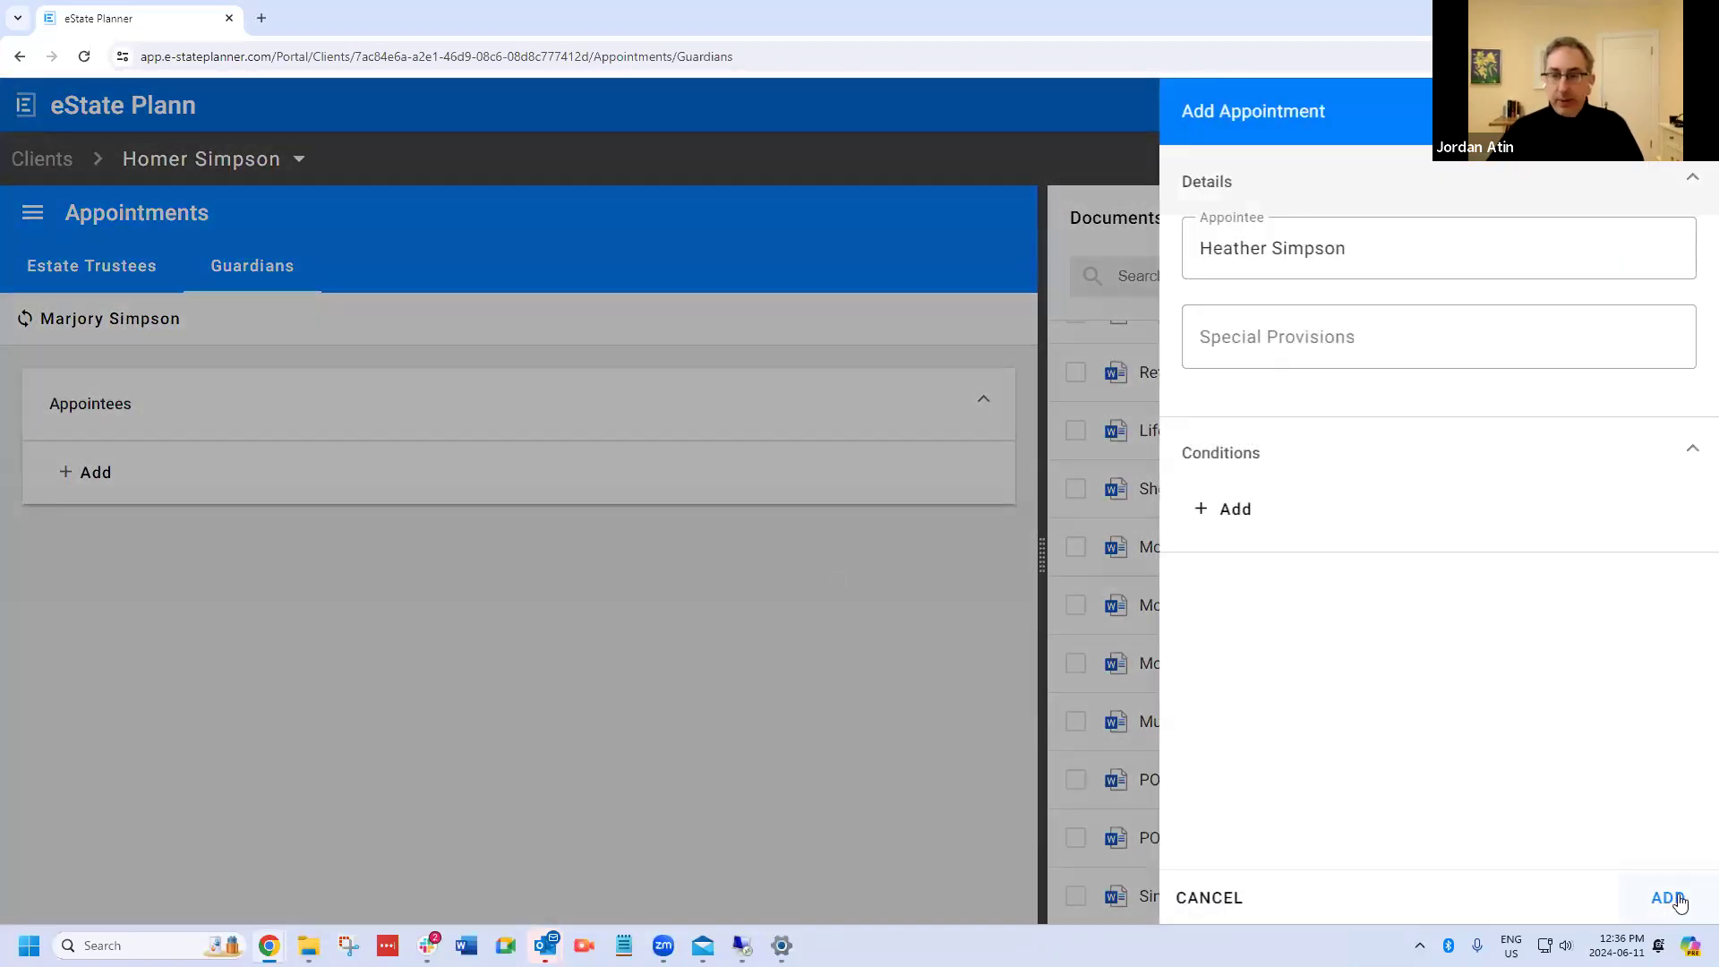
{"action": "left_click", "coordinate": [1670, 898]}
{"action": "left_click", "coordinate": [101, 269]}
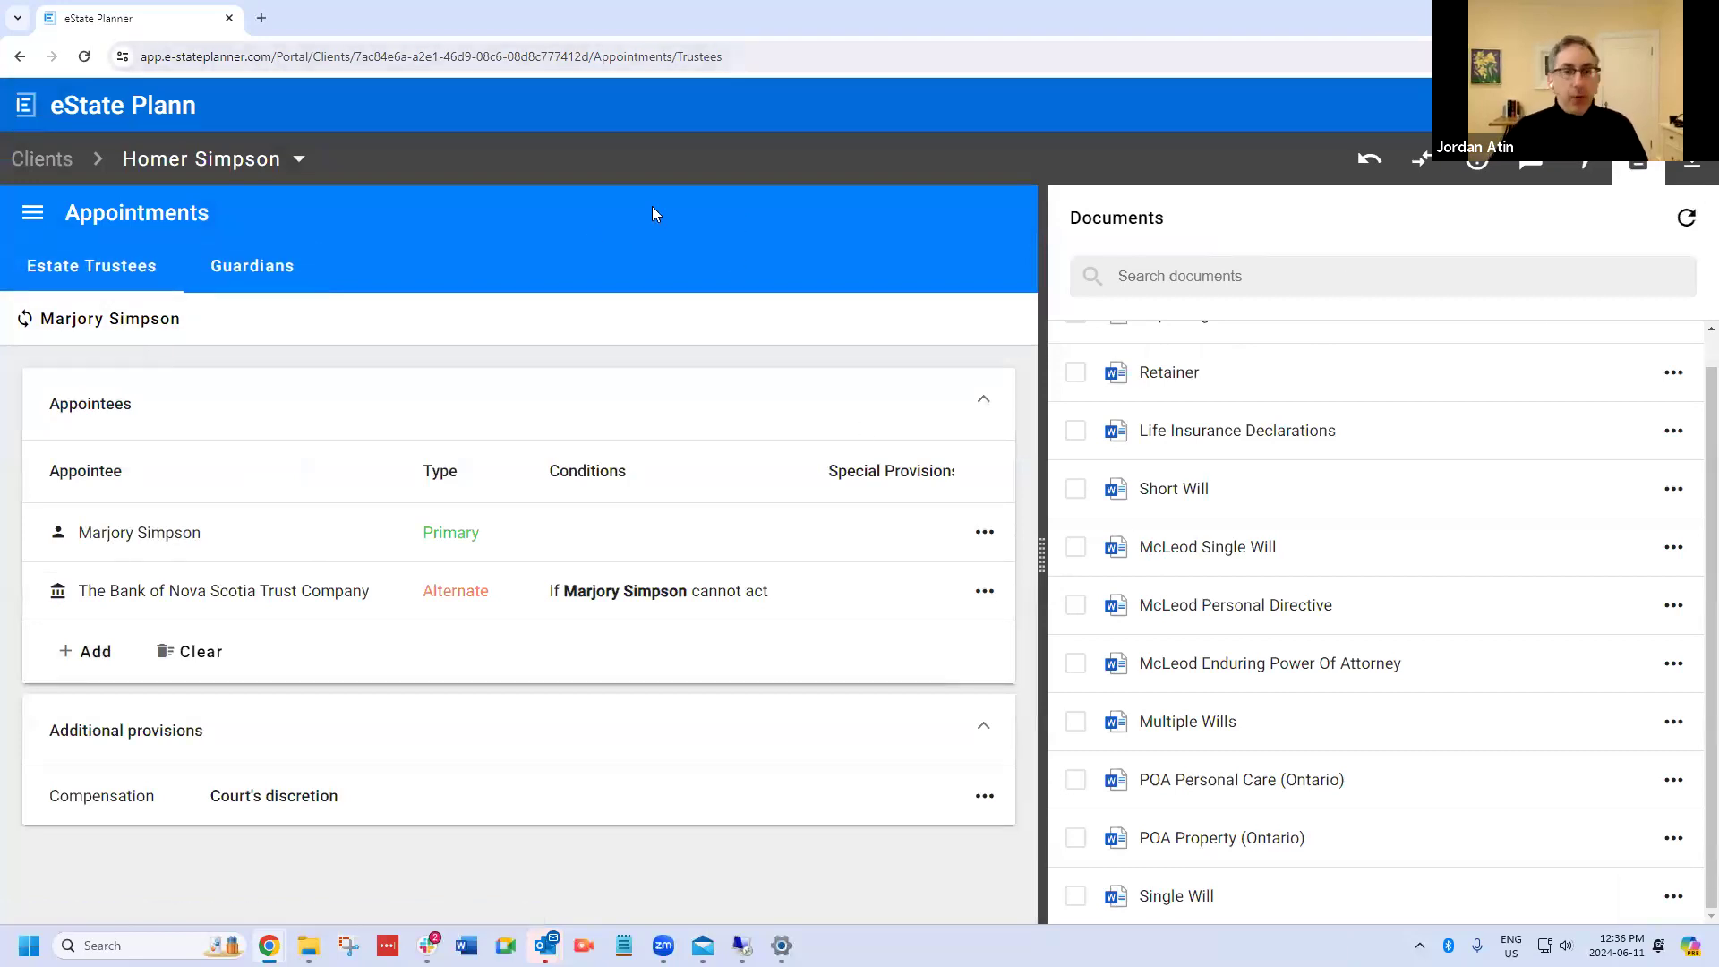
Step: Open the Multiple Wills document and widen the area showing its options and preview
{"action": "left_click", "coordinate": [1196, 723]}
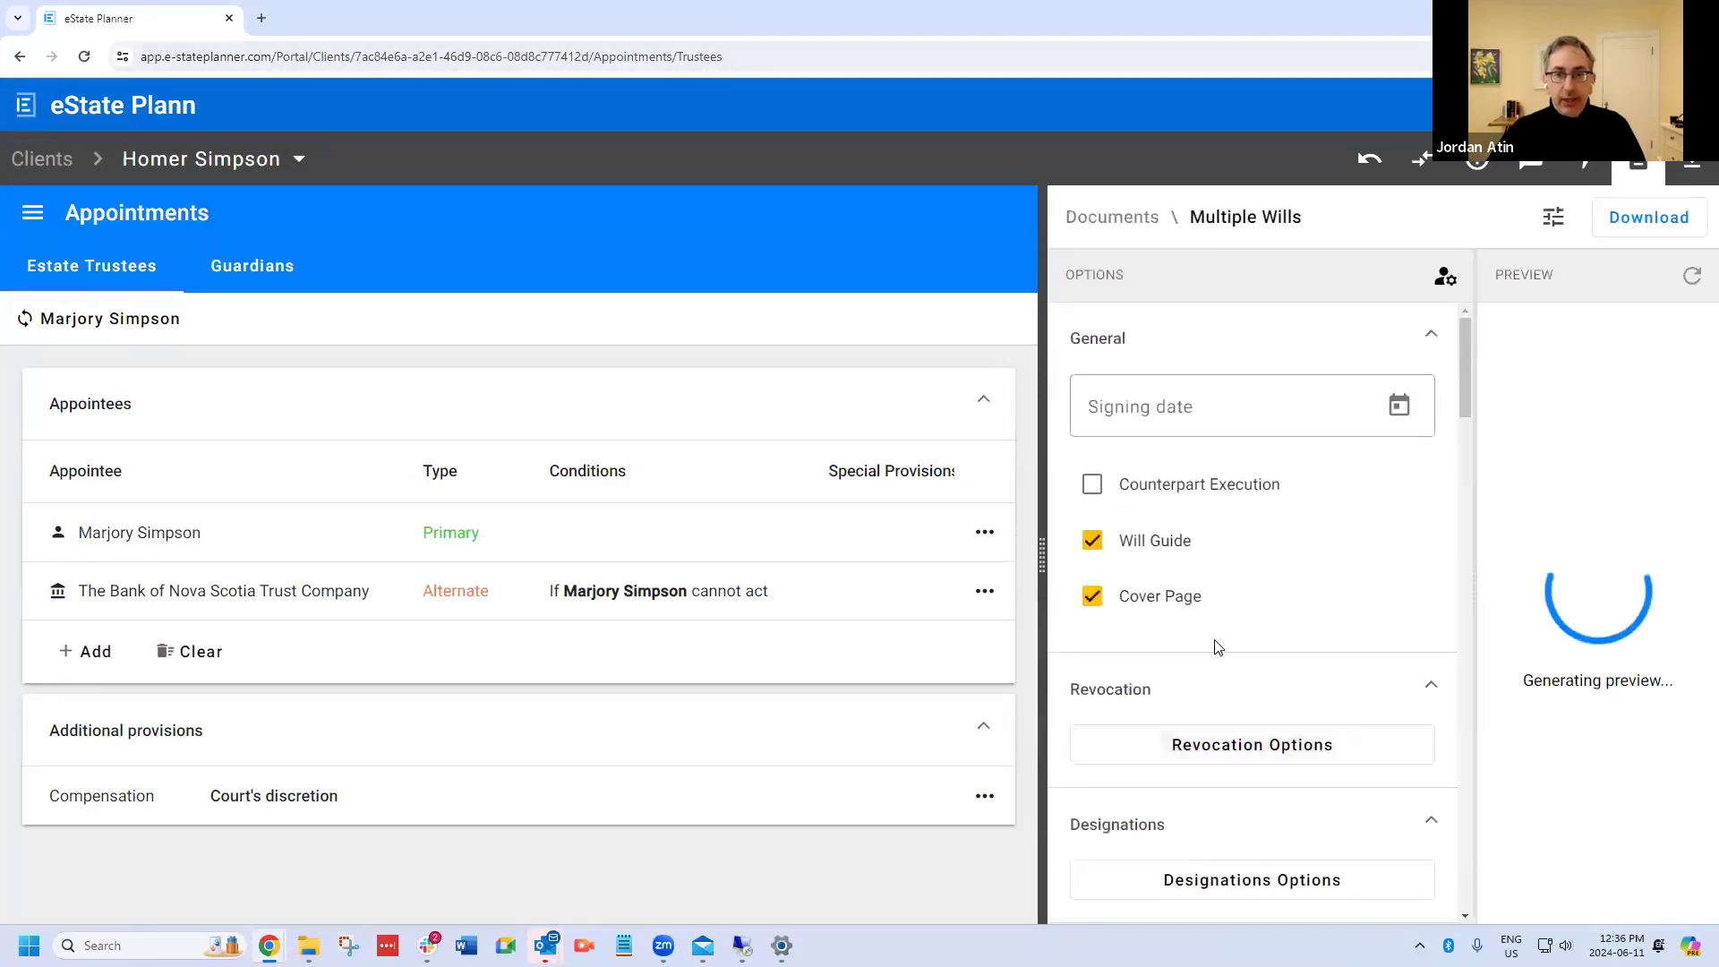
{"action": "left_click_drag", "start_coordinate": [1043, 556], "coordinate": [723, 526]}
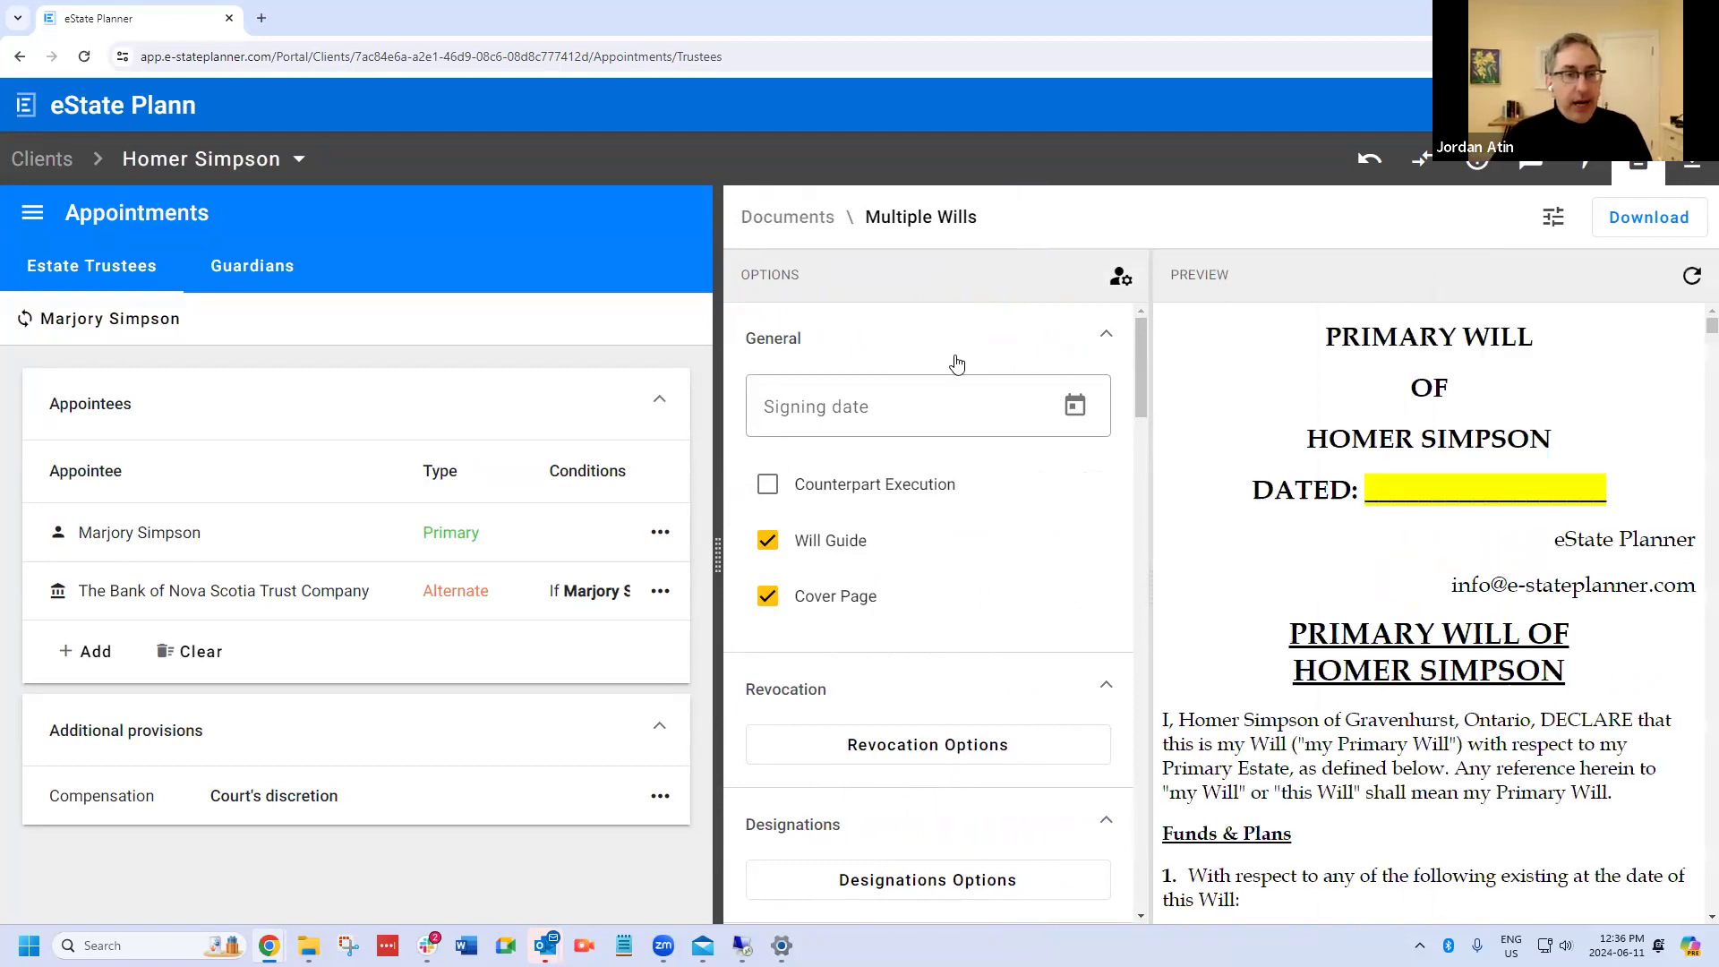
{"action": "scroll", "coordinate": [954, 380], "scroll_direction": "down", "scroll_amount": 1}
{"action": "scroll", "coordinate": [870, 411], "scroll_direction": "up", "scroll_amount": 1}
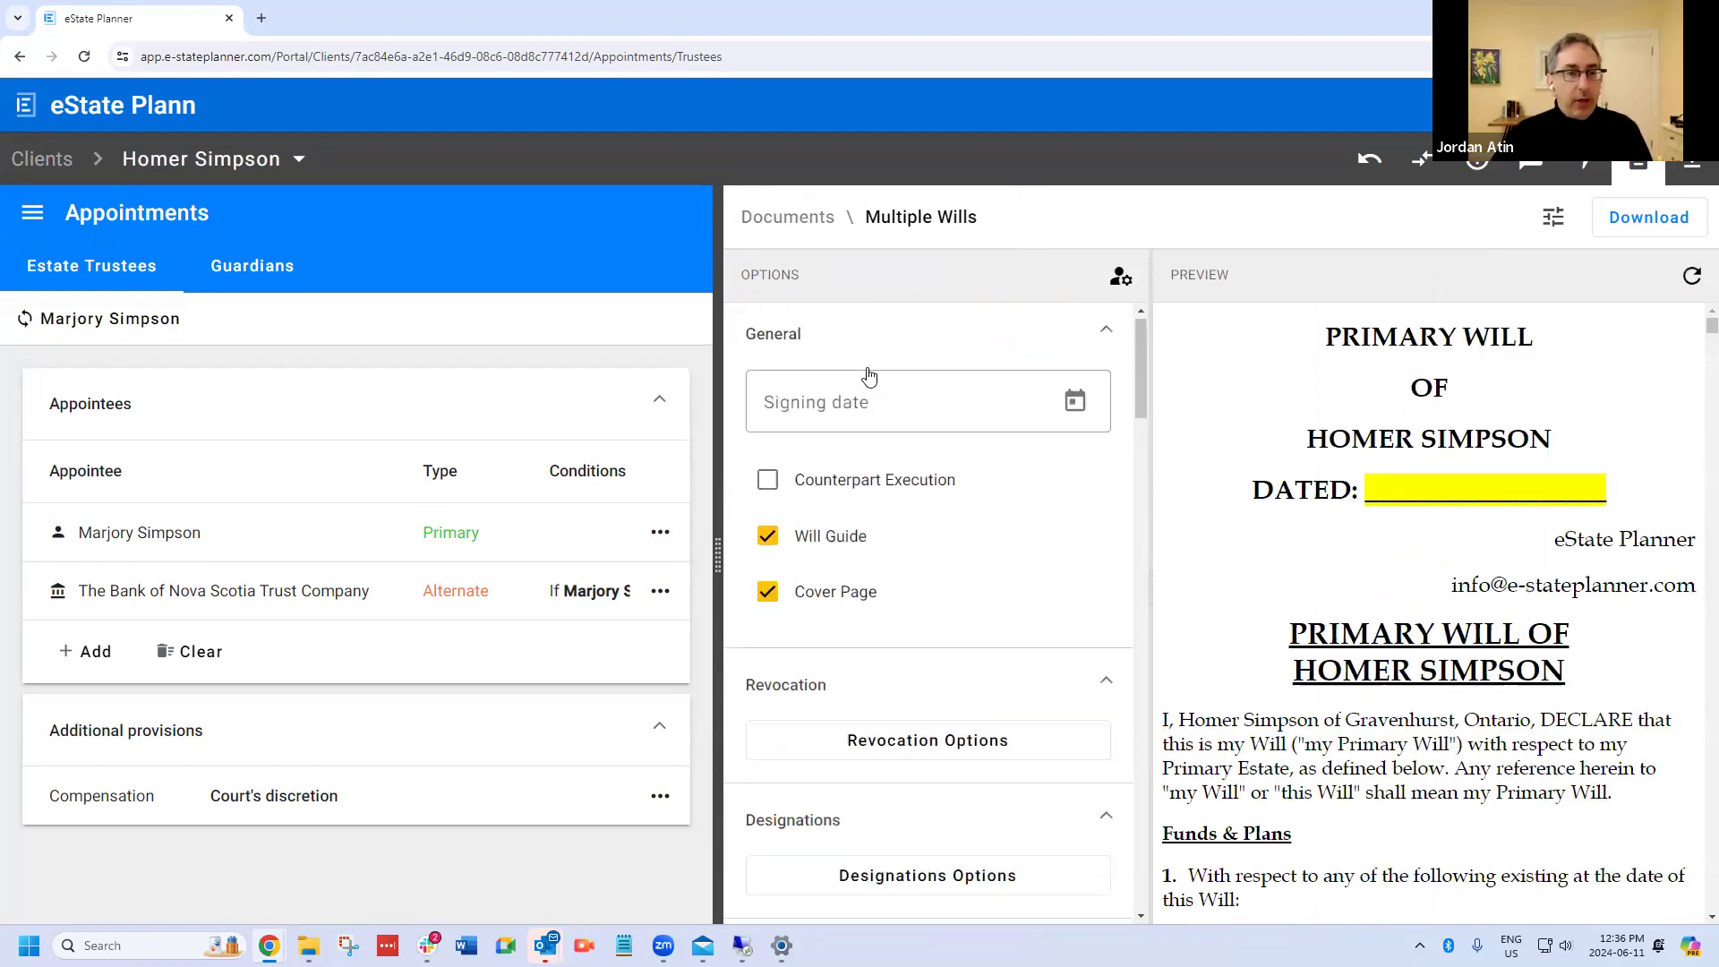
Step: Set the signing date to 6/20/2024 and switch the Cover Page option off and on again
{"action": "left_click", "coordinate": [844, 409]}
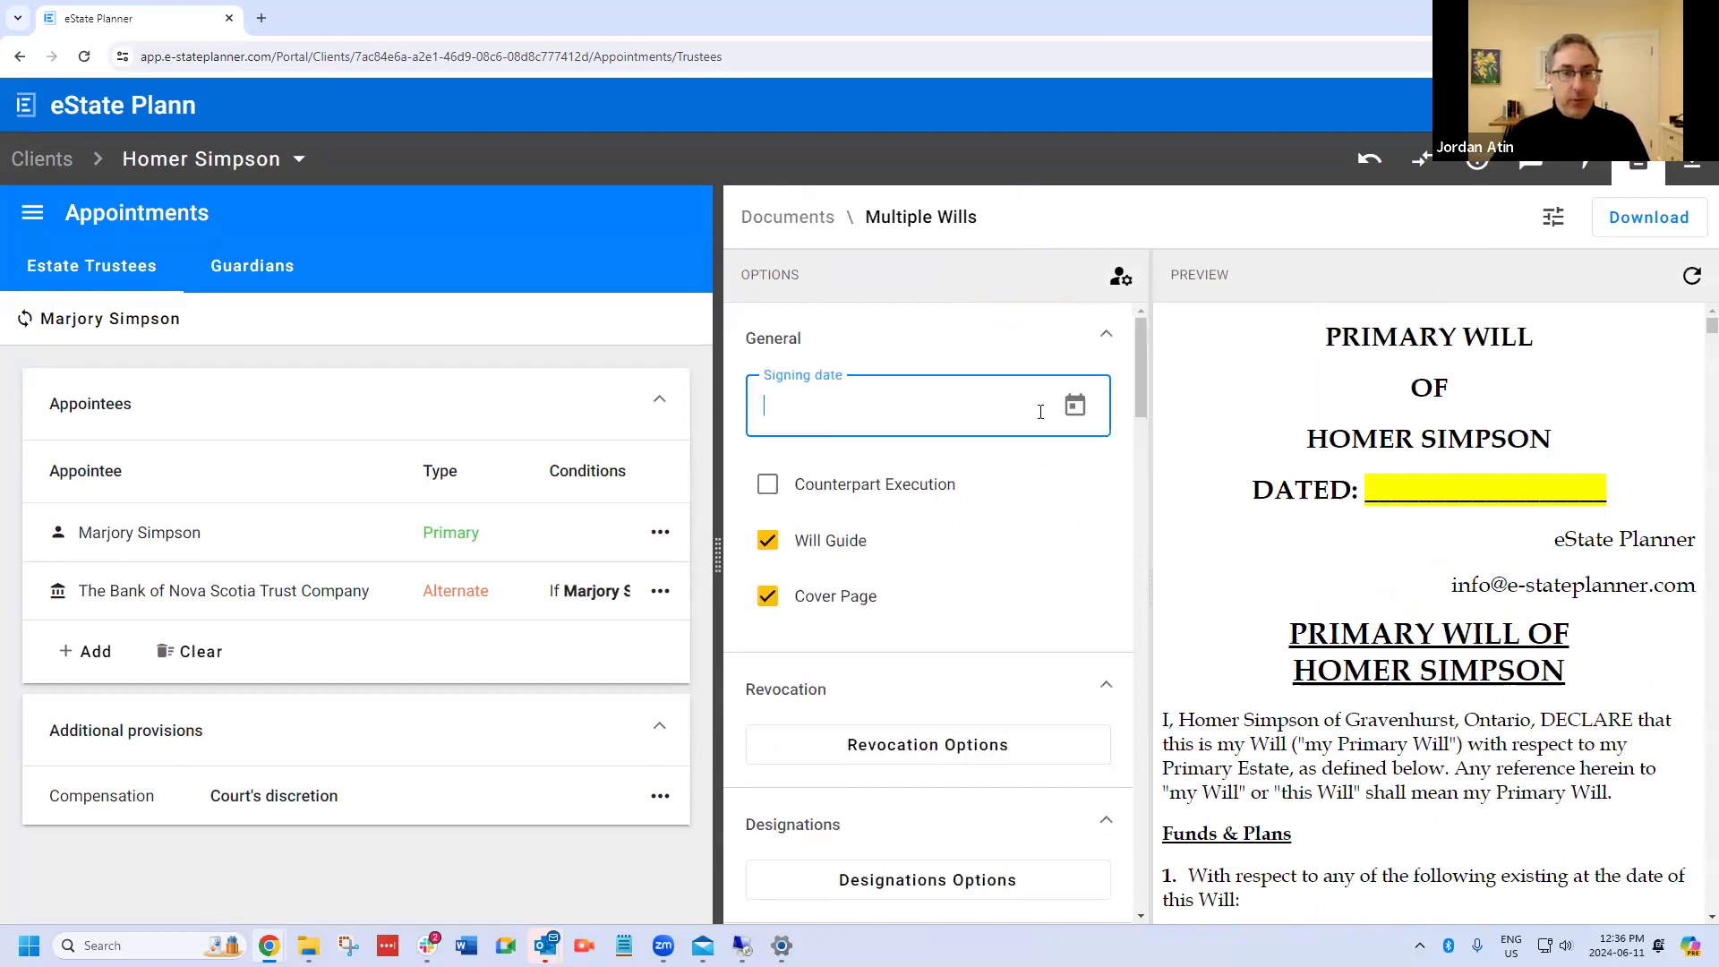
{"action": "left_click", "coordinate": [1073, 405]}
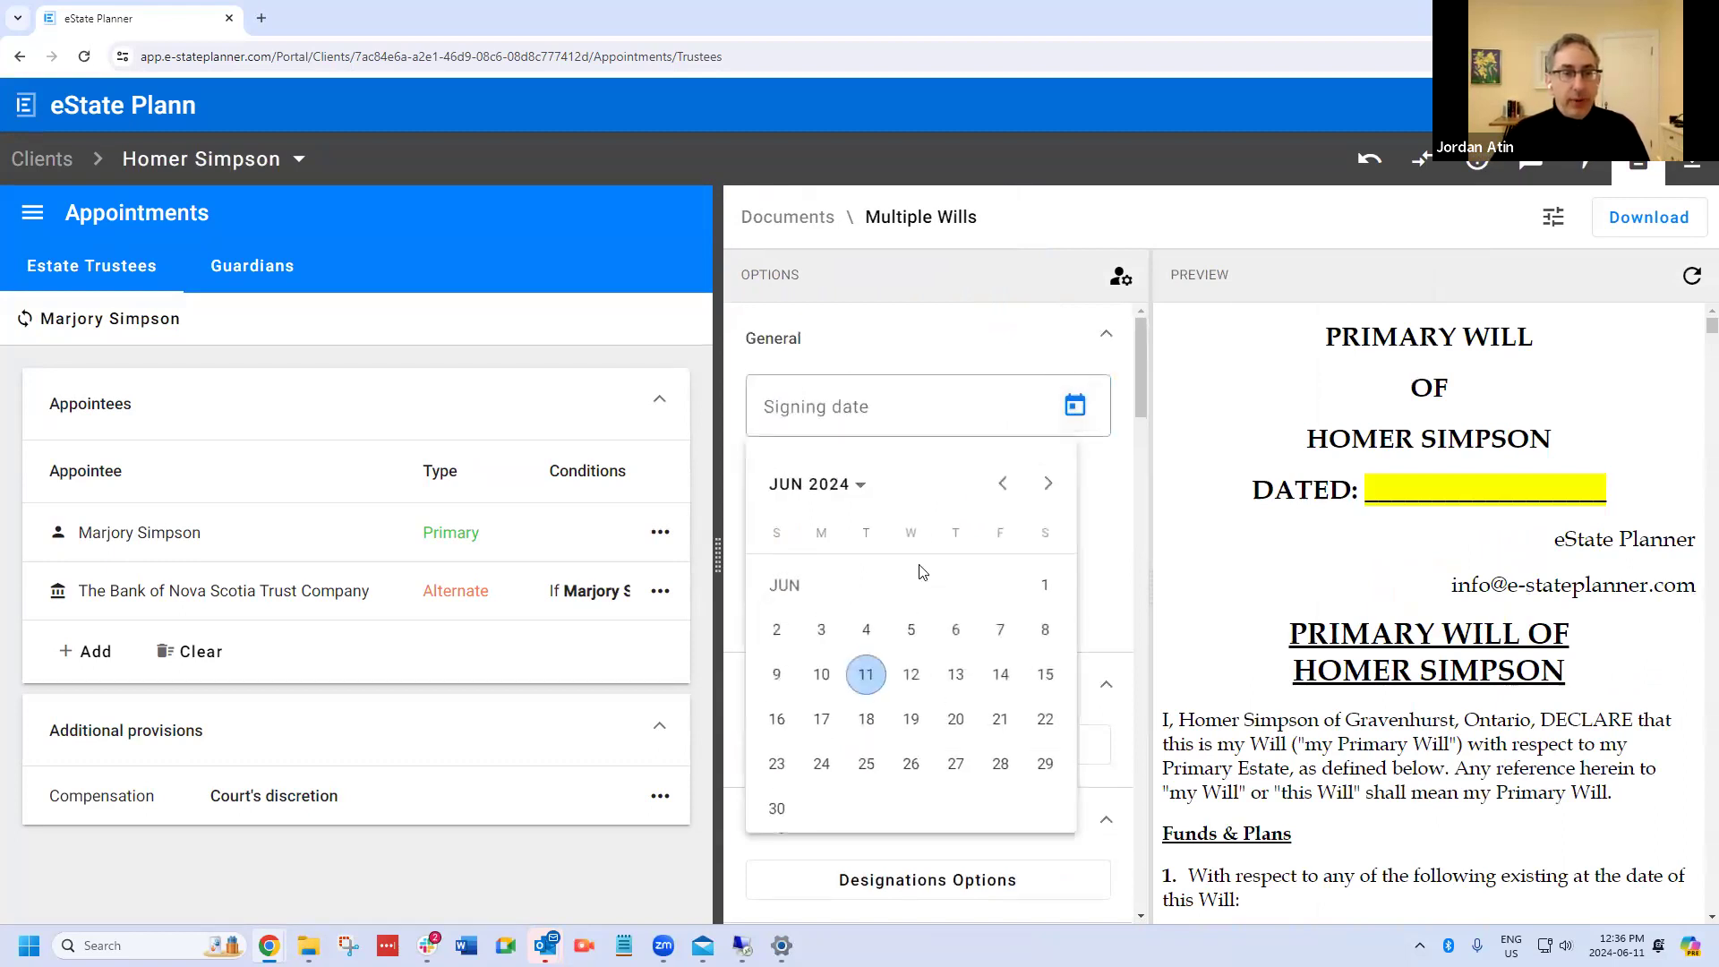
{"action": "left_click", "coordinate": [956, 719]}
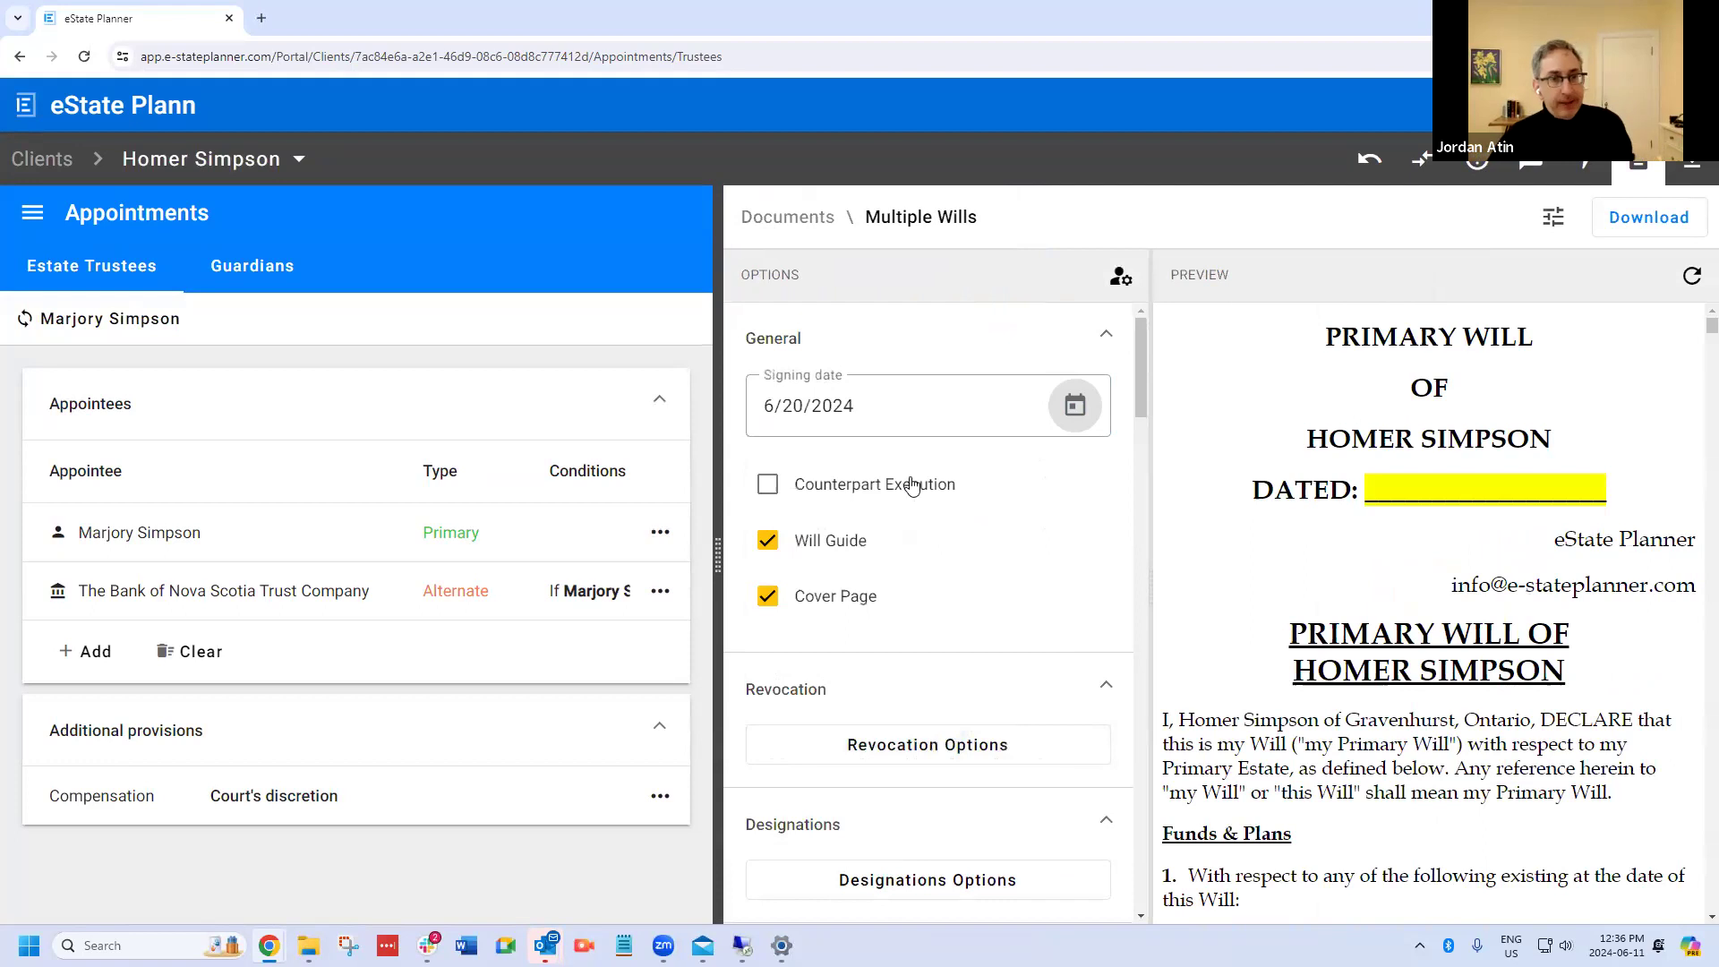
{"action": "left_click", "coordinate": [759, 597]}
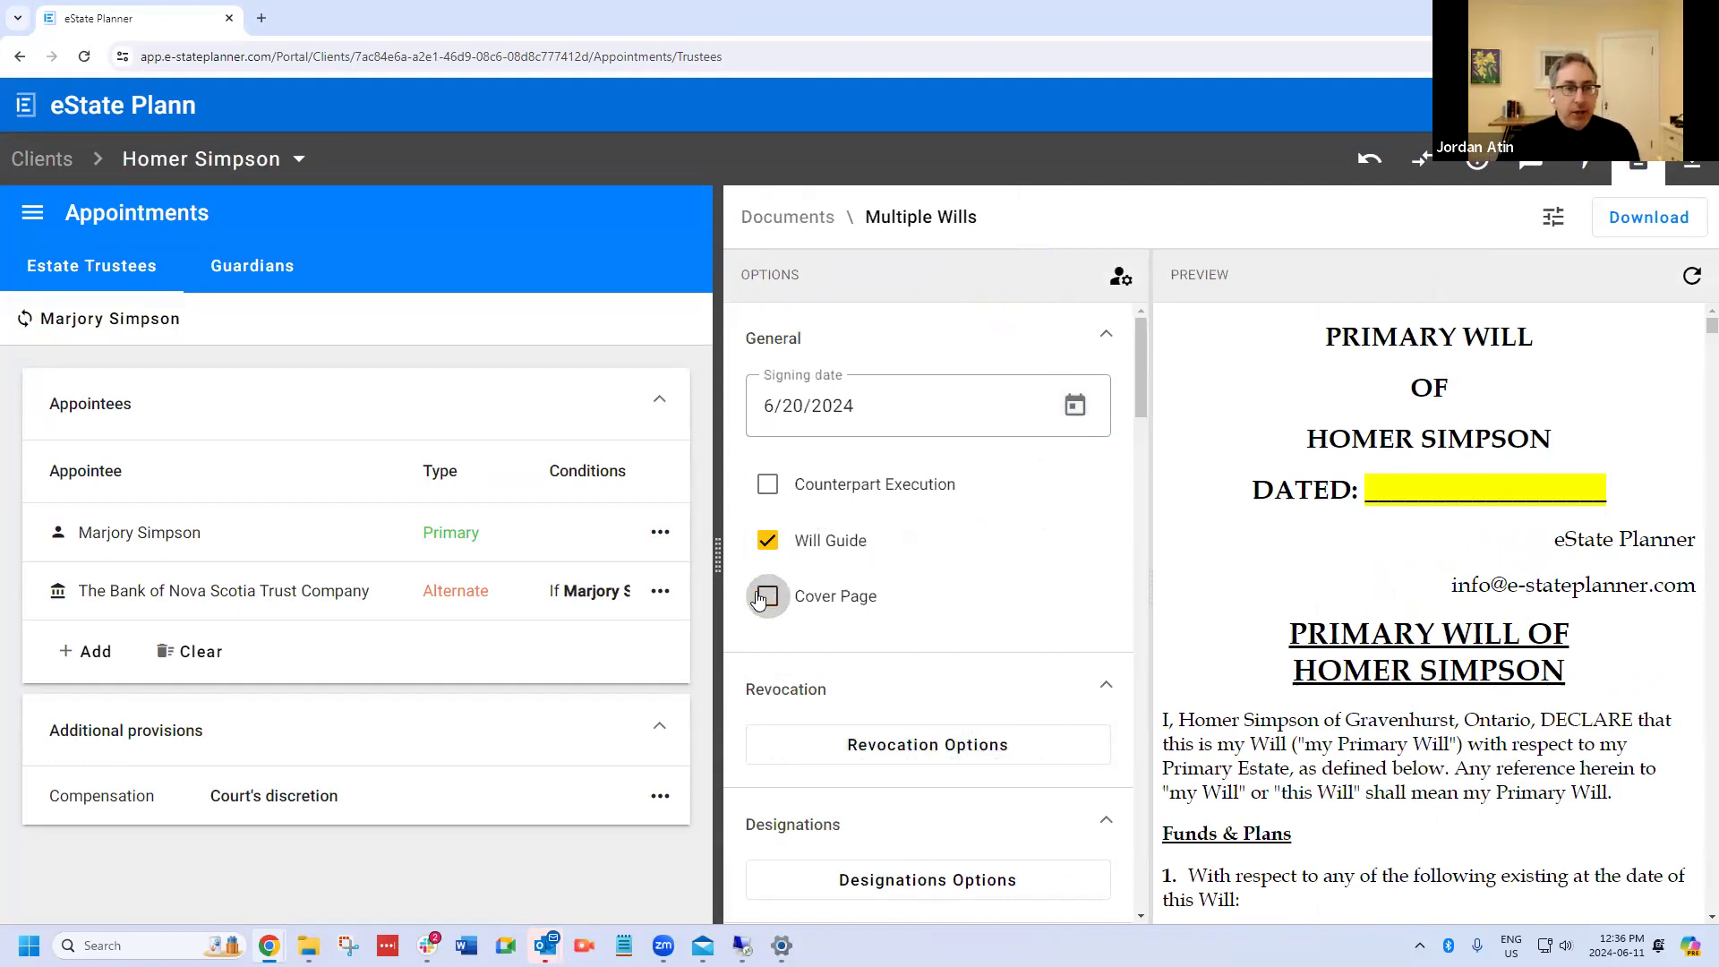
{"action": "left_click", "coordinate": [759, 597]}
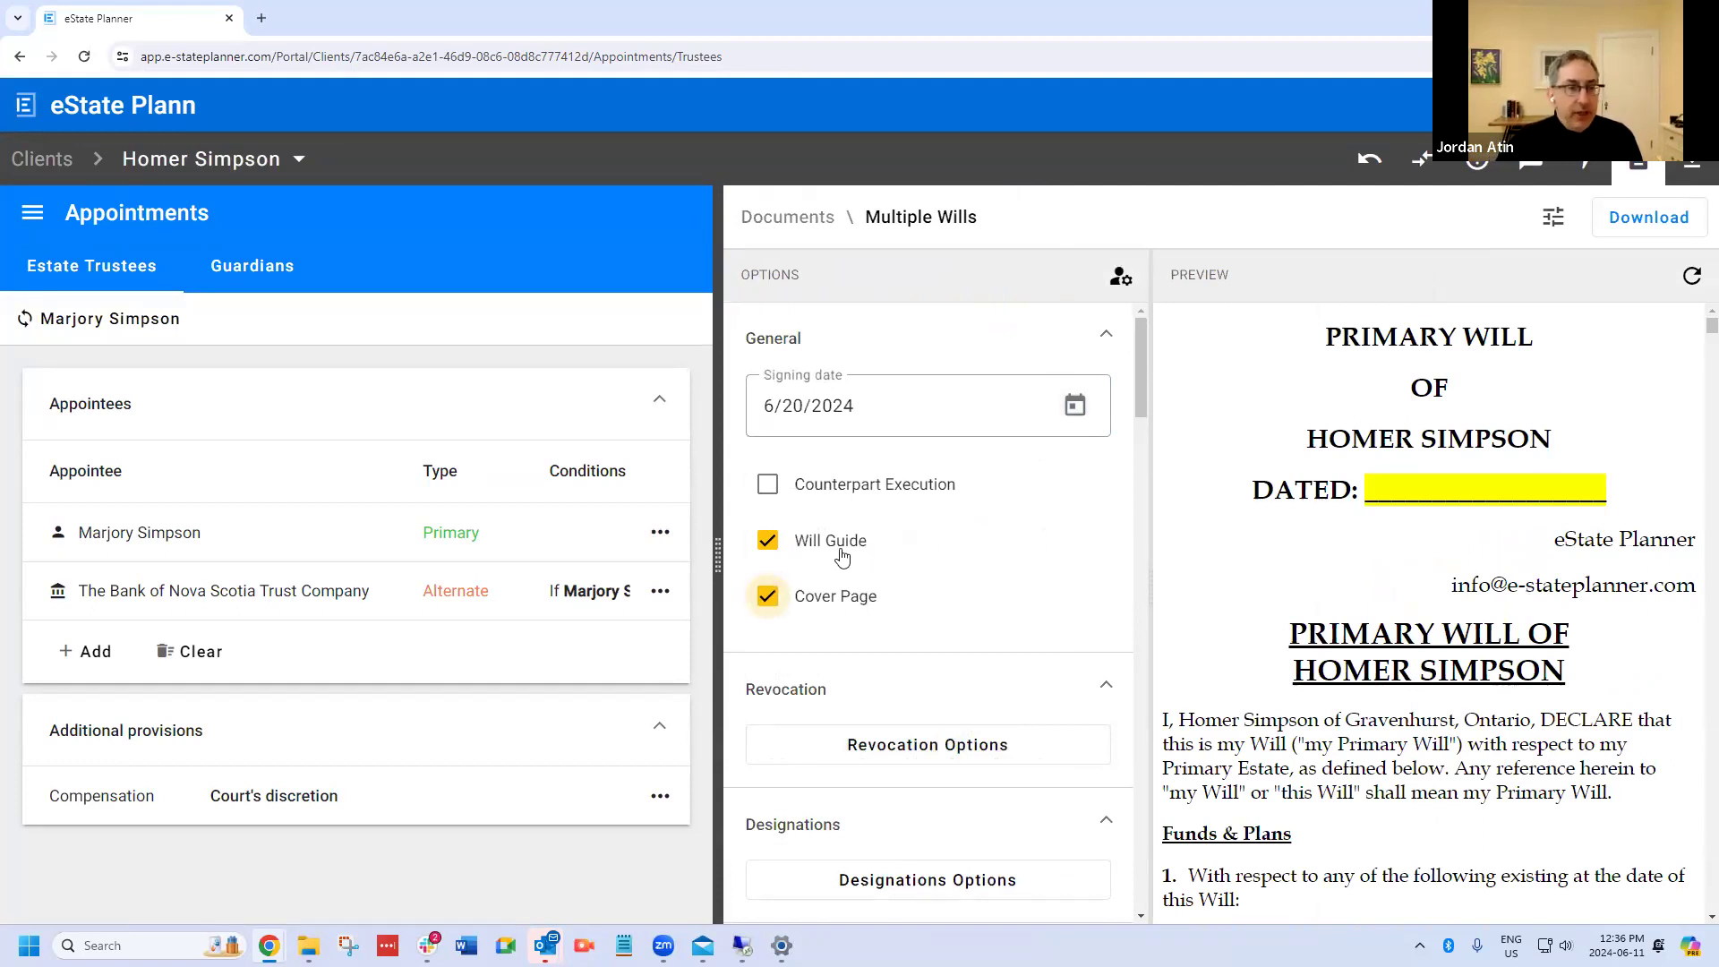
Step: Choose the deponent and the other witness for the Multiple Wills document
{"action": "scroll", "coordinate": [890, 583], "scroll_direction": "down", "scroll_amount": 2}
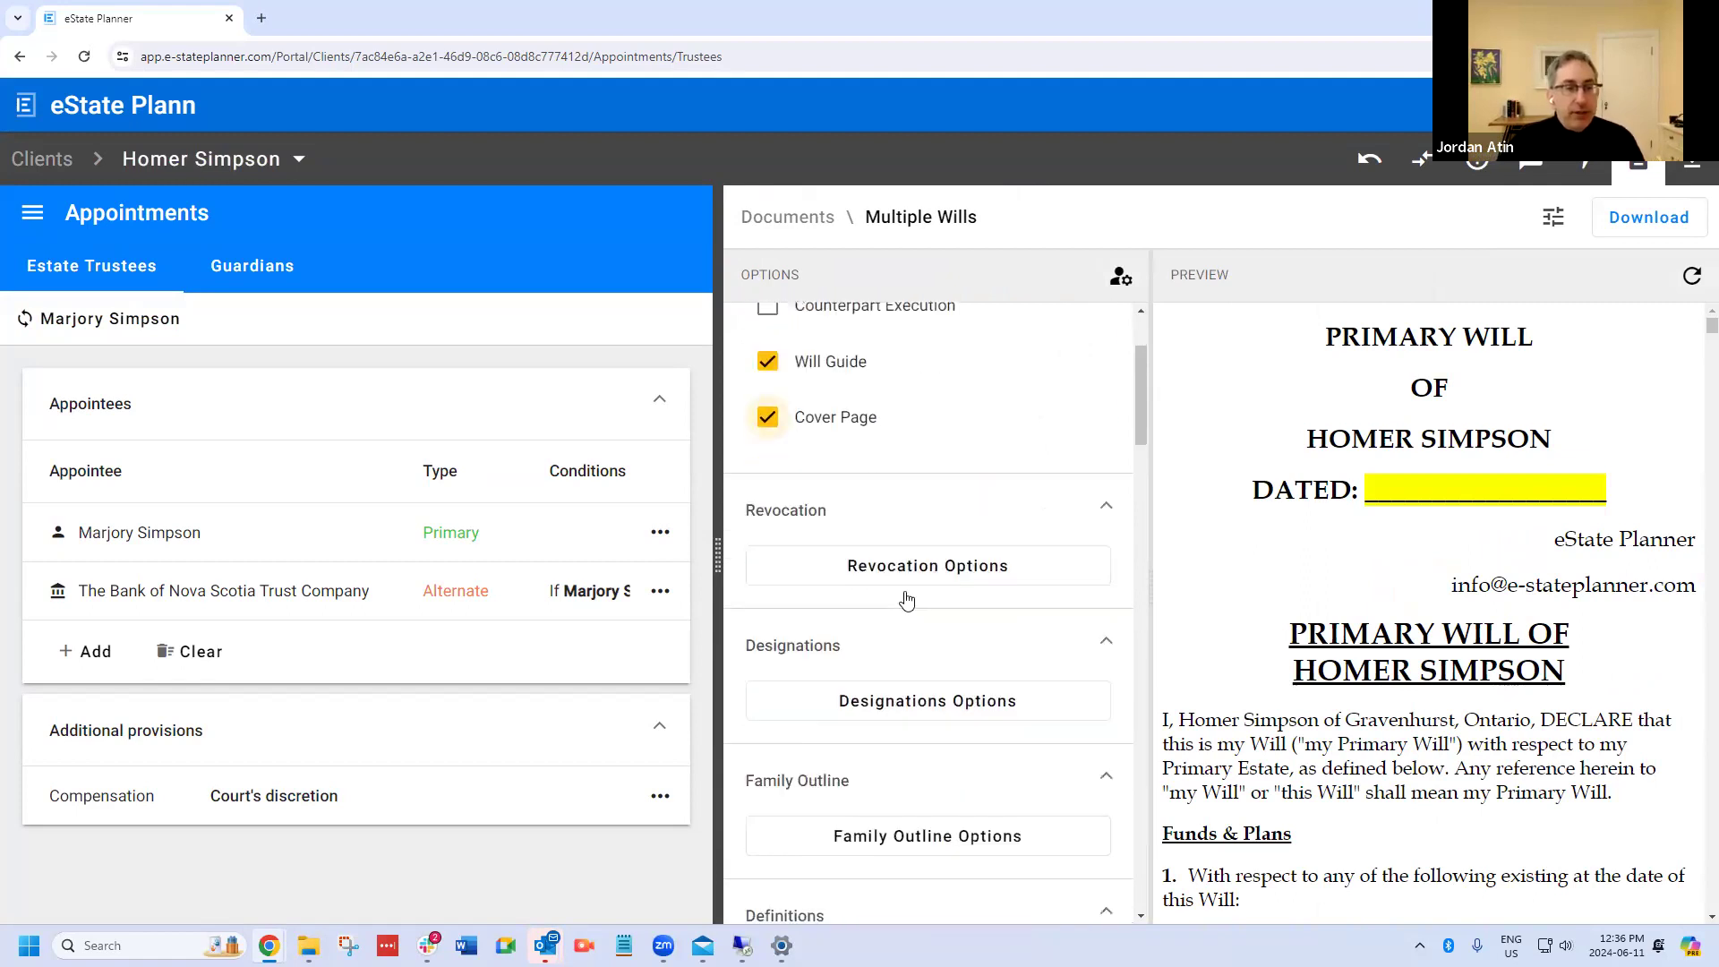
{"action": "scroll", "coordinate": [943, 533], "scroll_direction": "down", "scroll_amount": 2}
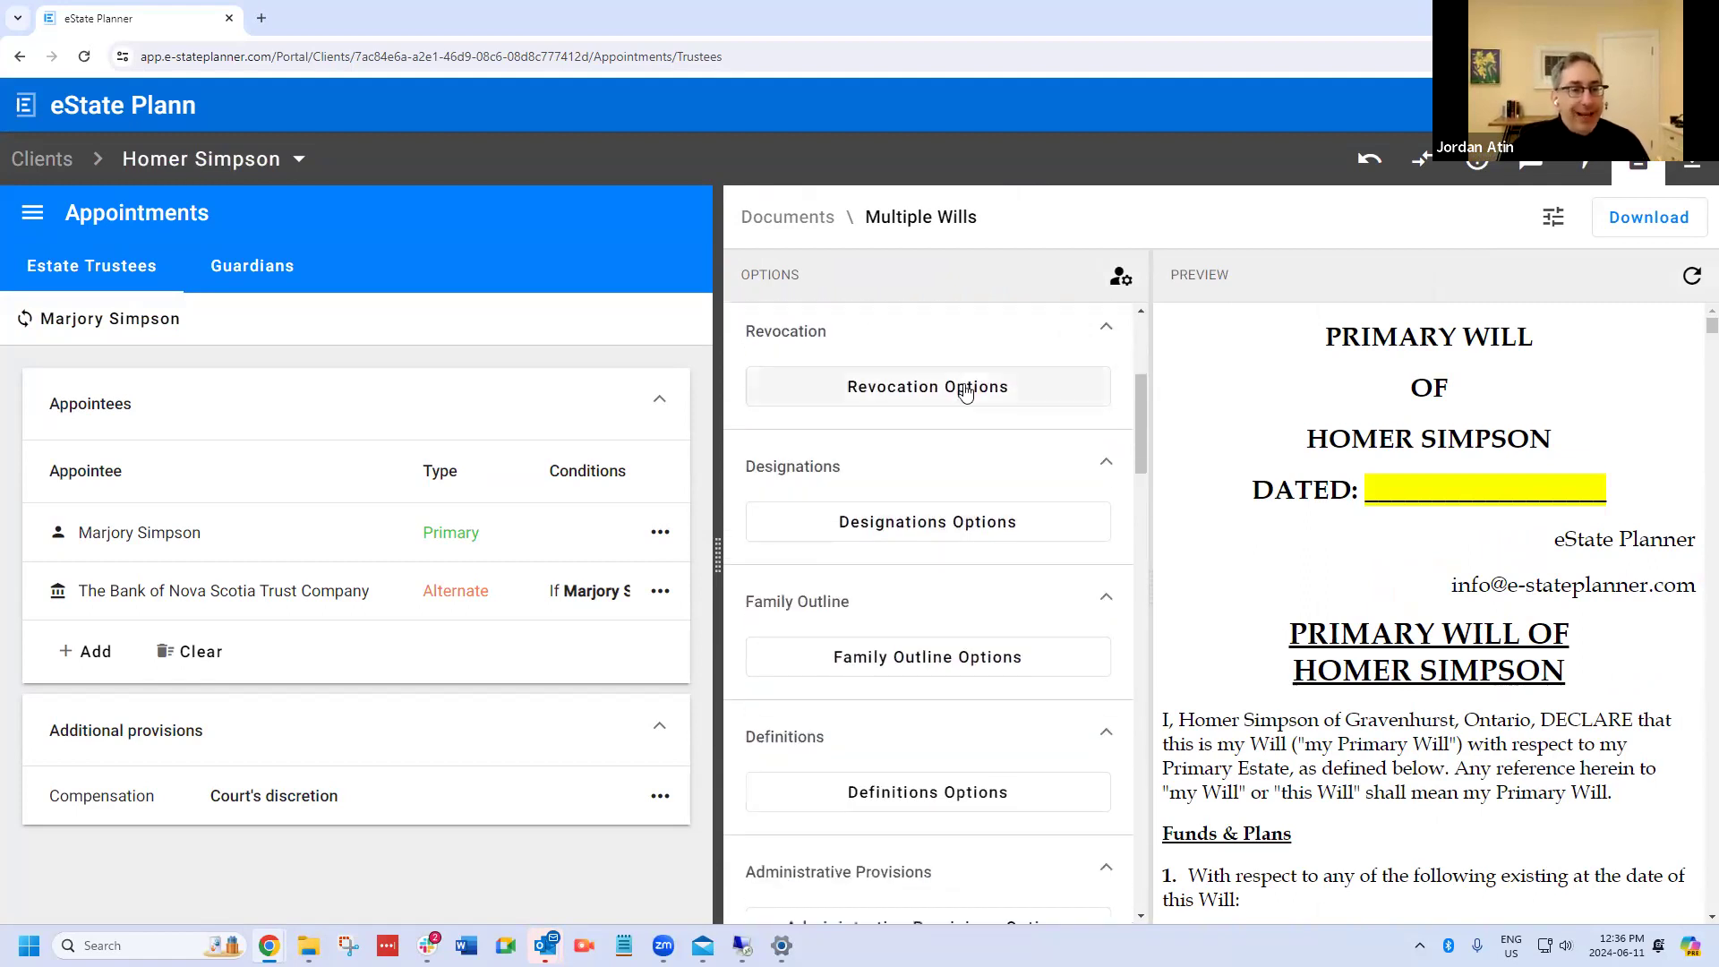
{"action": "scroll", "coordinate": [971, 531], "scroll_direction": "down", "scroll_amount": 6}
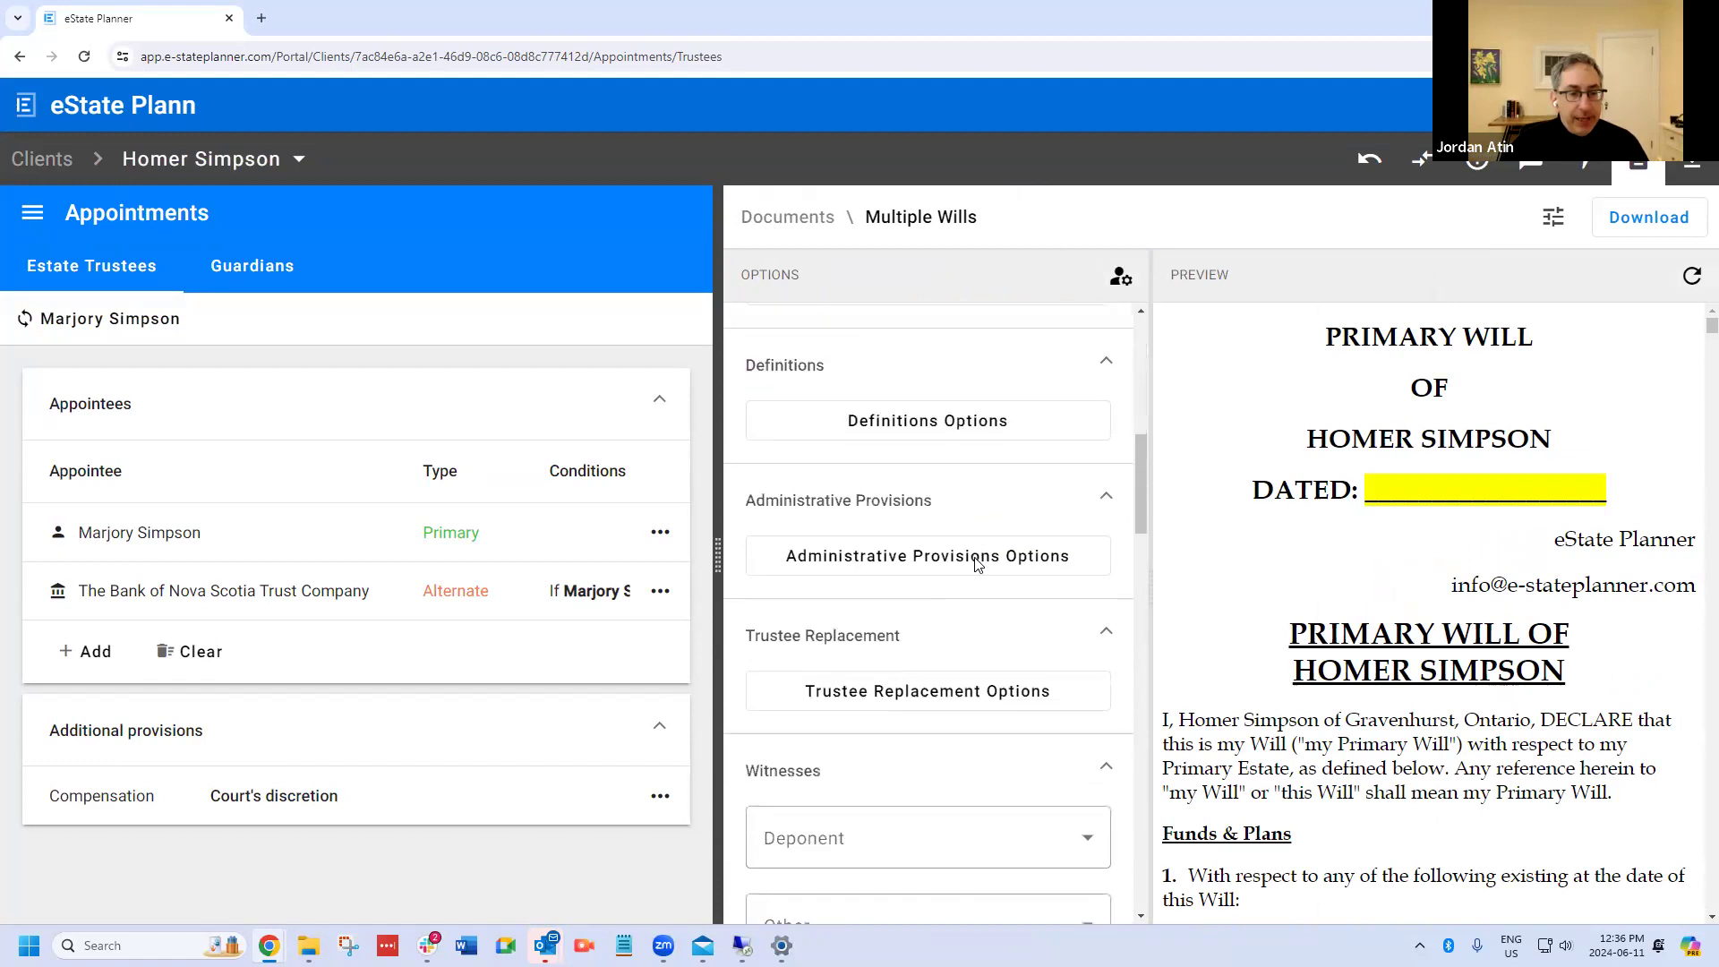
{"action": "scroll", "coordinate": [976, 563], "scroll_direction": "down", "scroll_amount": 2}
{"action": "left_click", "coordinate": [967, 498]}
{"action": "left_click", "coordinate": [938, 648]}
{"action": "left_click", "coordinate": [905, 587]}
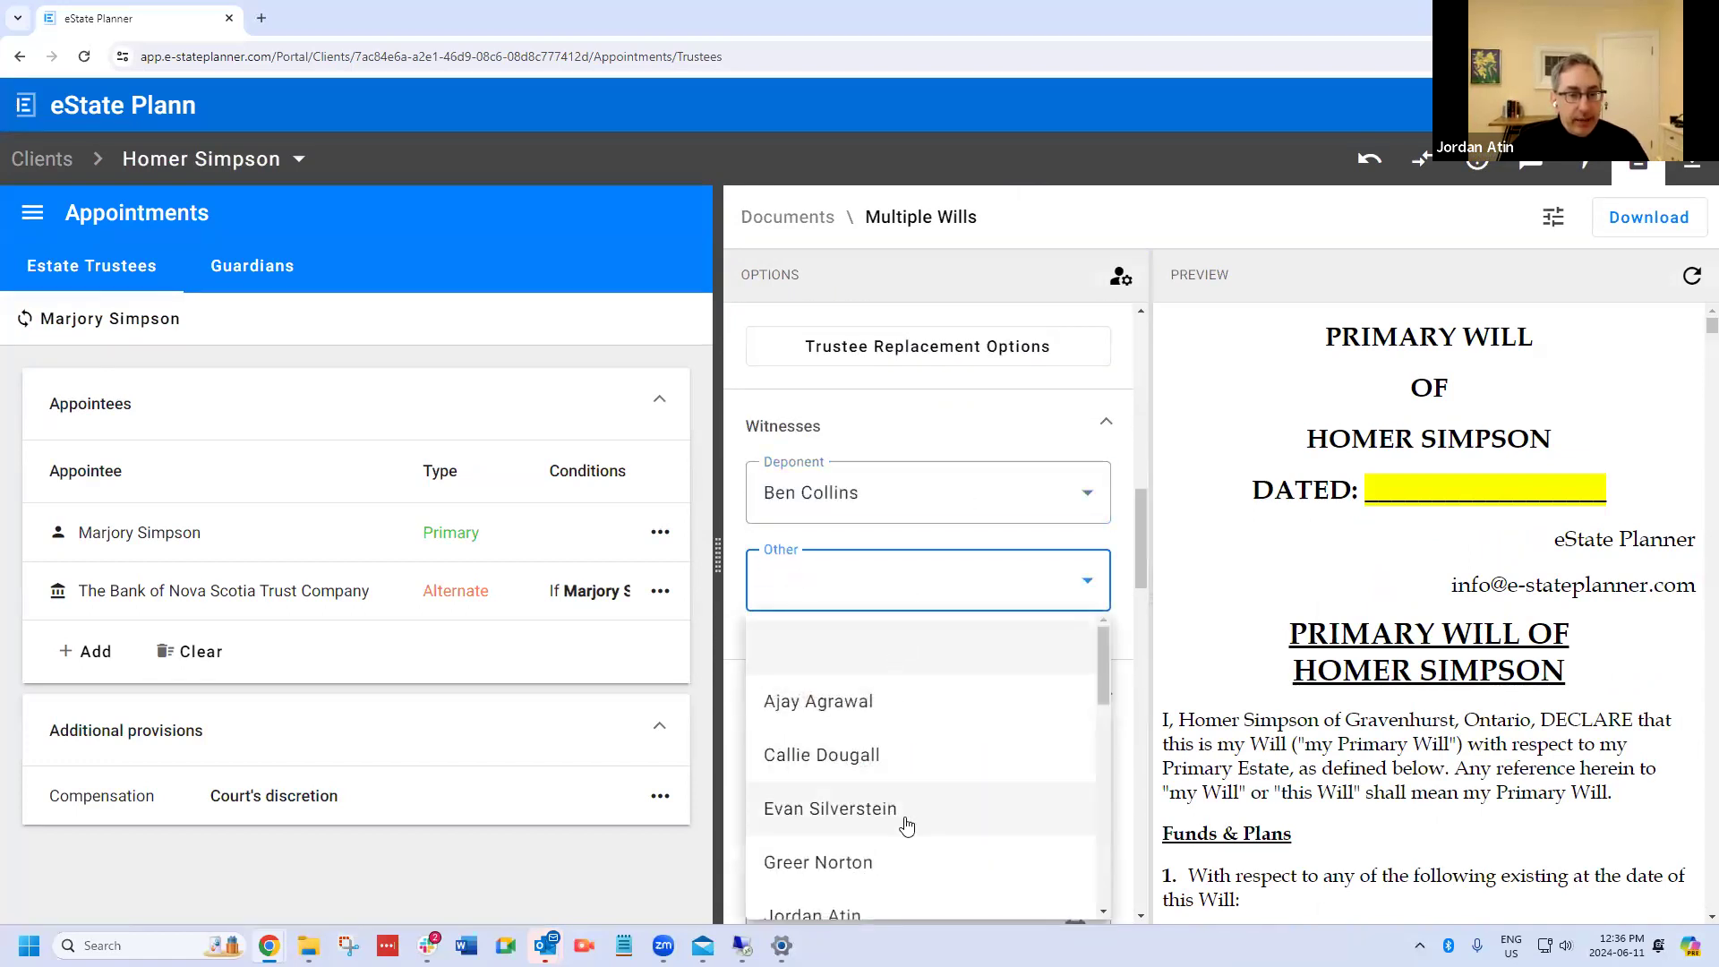
{"action": "left_click", "coordinate": [905, 815]}
Step: Look over the affidavit of execution options and set the executor pluralization to Dynamic
{"action": "scroll", "coordinate": [926, 698], "scroll_direction": "down", "scroll_amount": 3}
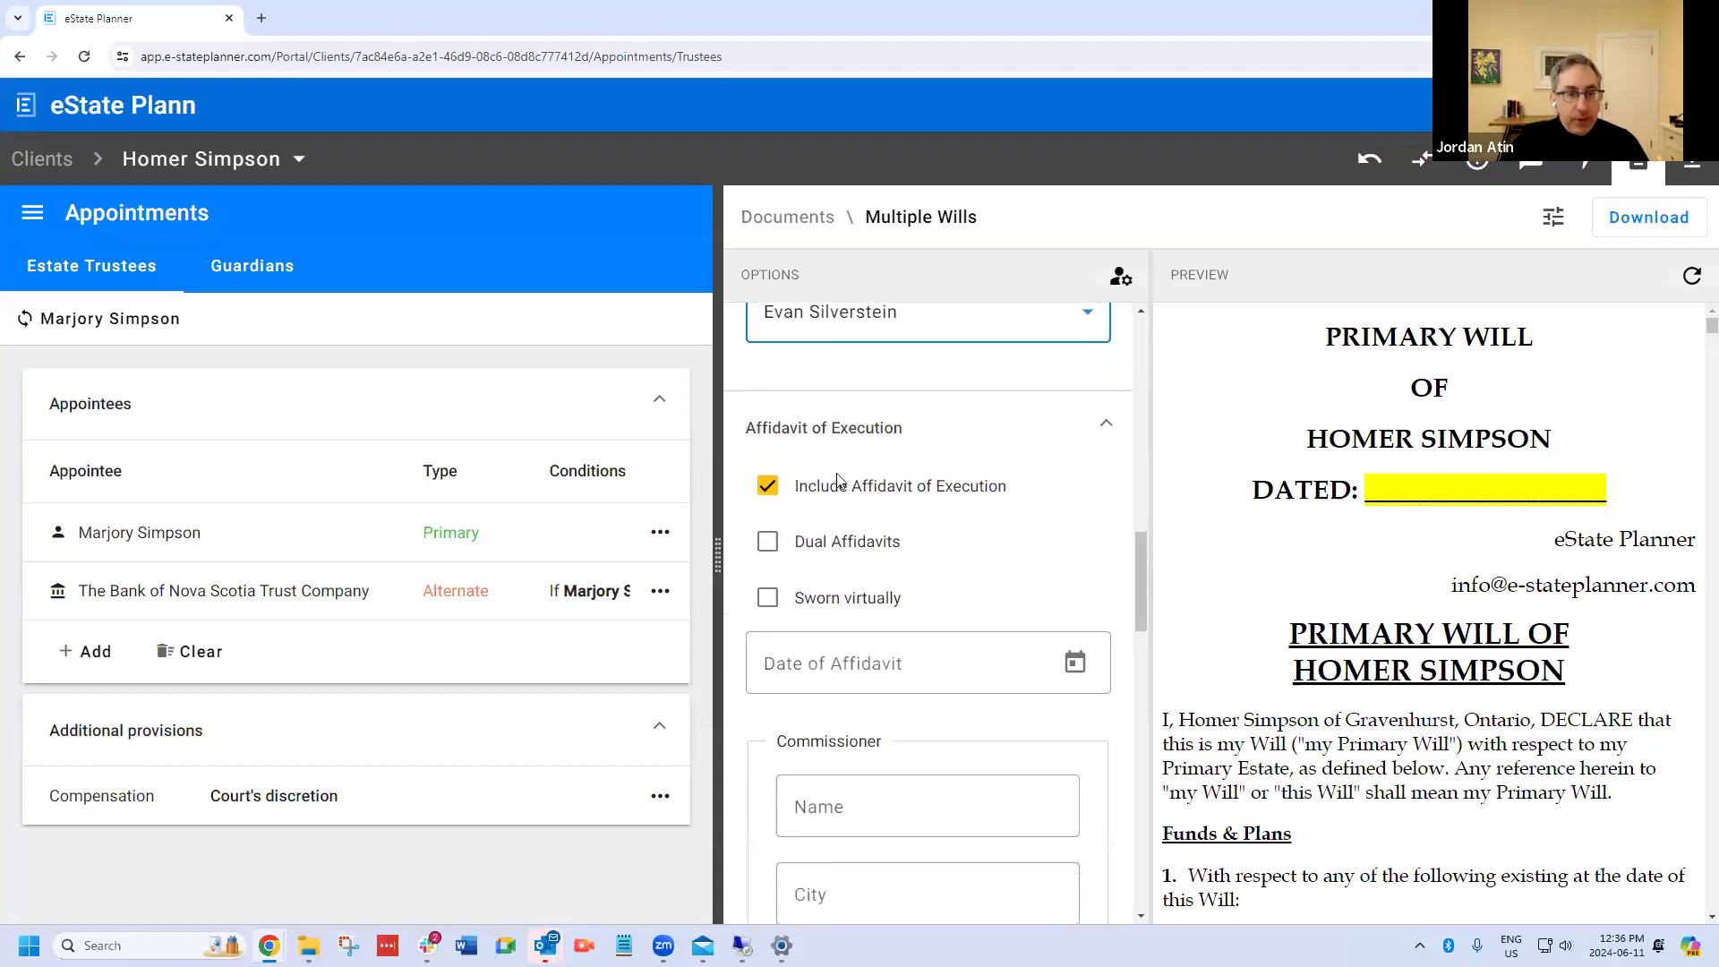
{"action": "scroll", "coordinate": [892, 626], "scroll_direction": "down", "scroll_amount": 5}
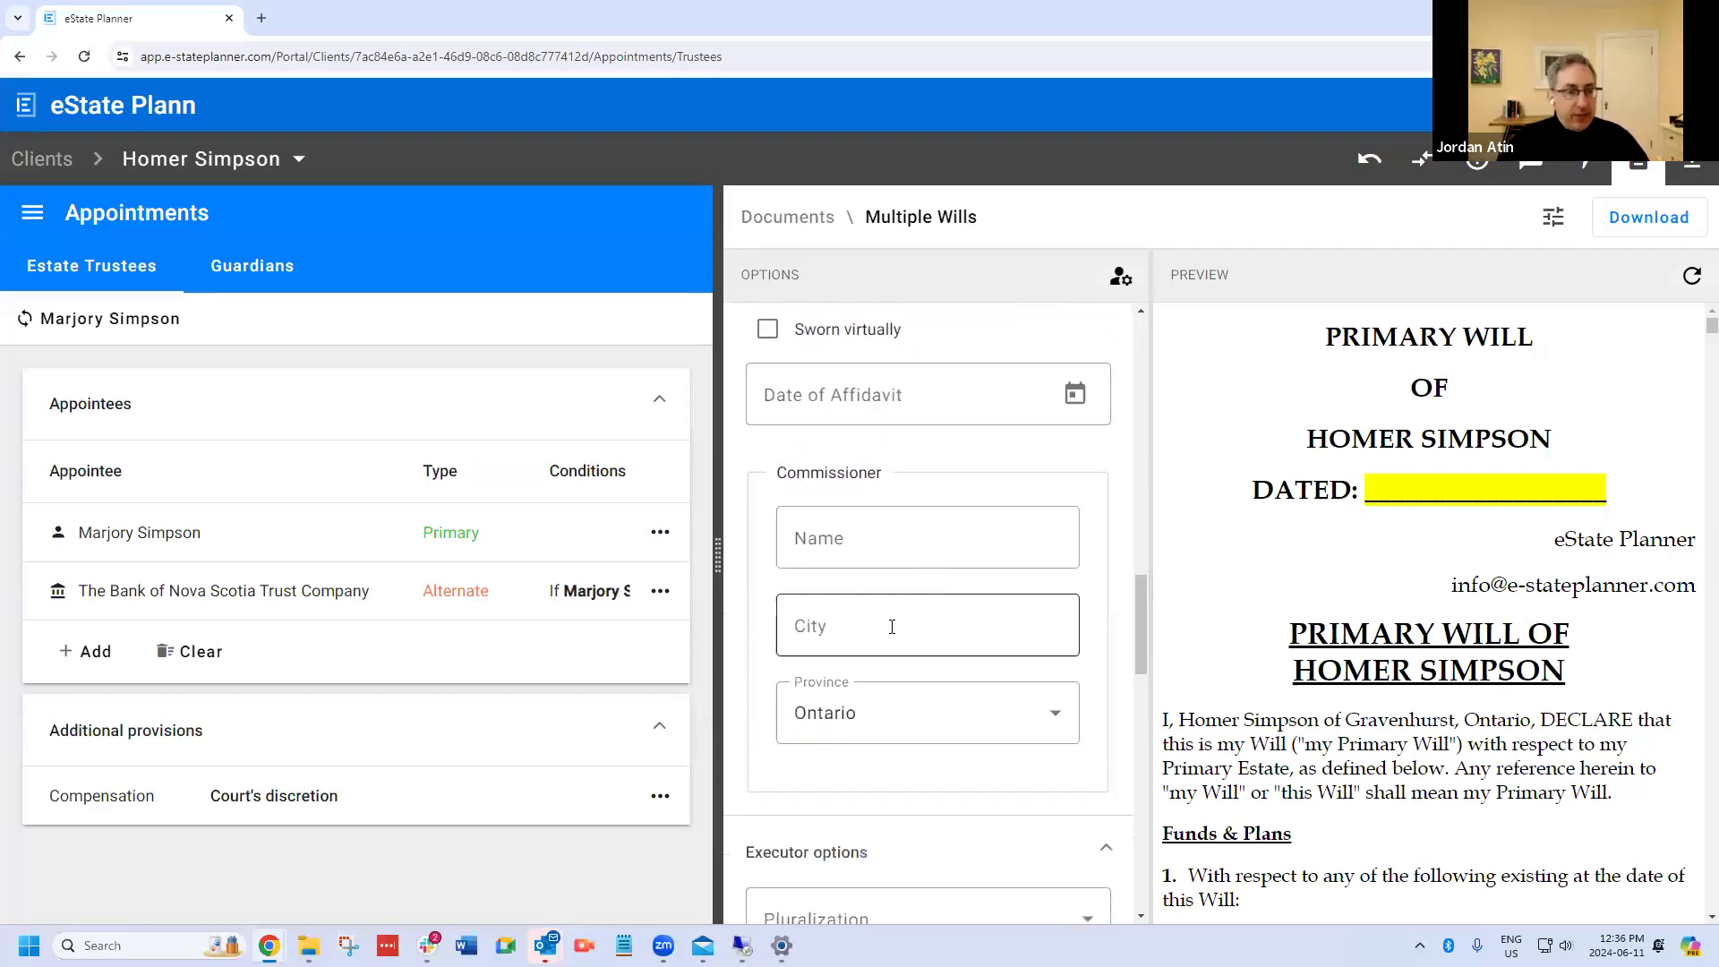
{"action": "scroll", "coordinate": [891, 626], "scroll_direction": "down", "scroll_amount": 1}
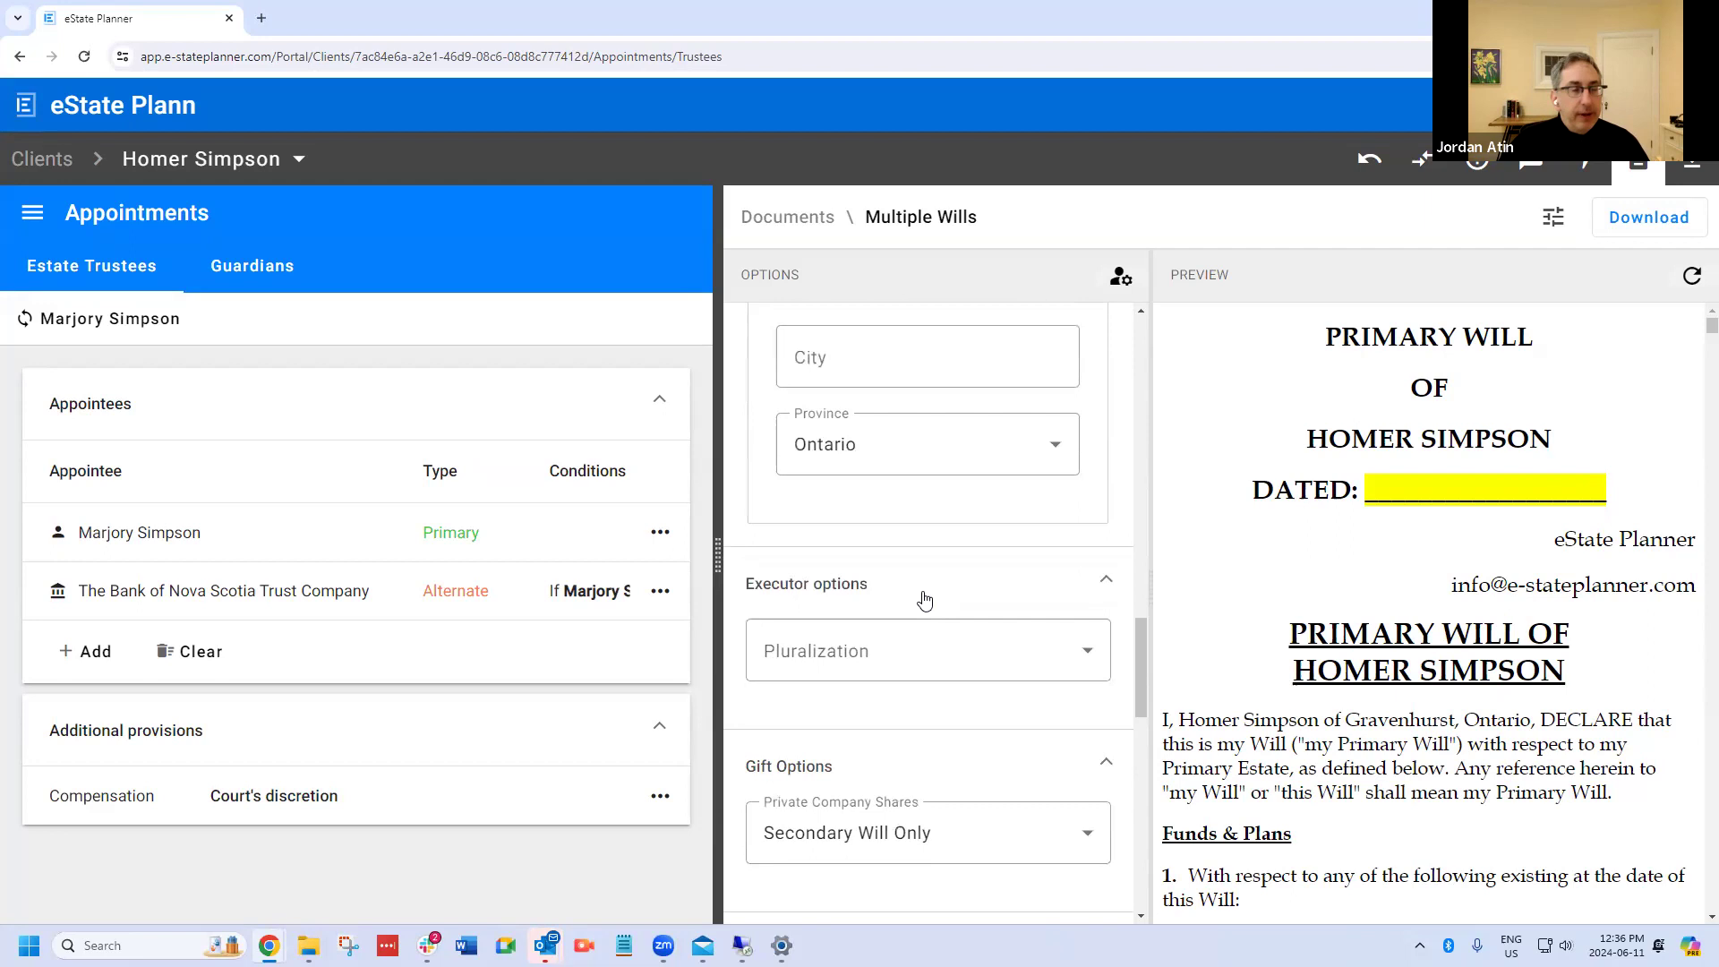
{"action": "left_click", "coordinate": [899, 637]}
{"action": "left_click", "coordinate": [895, 820]}
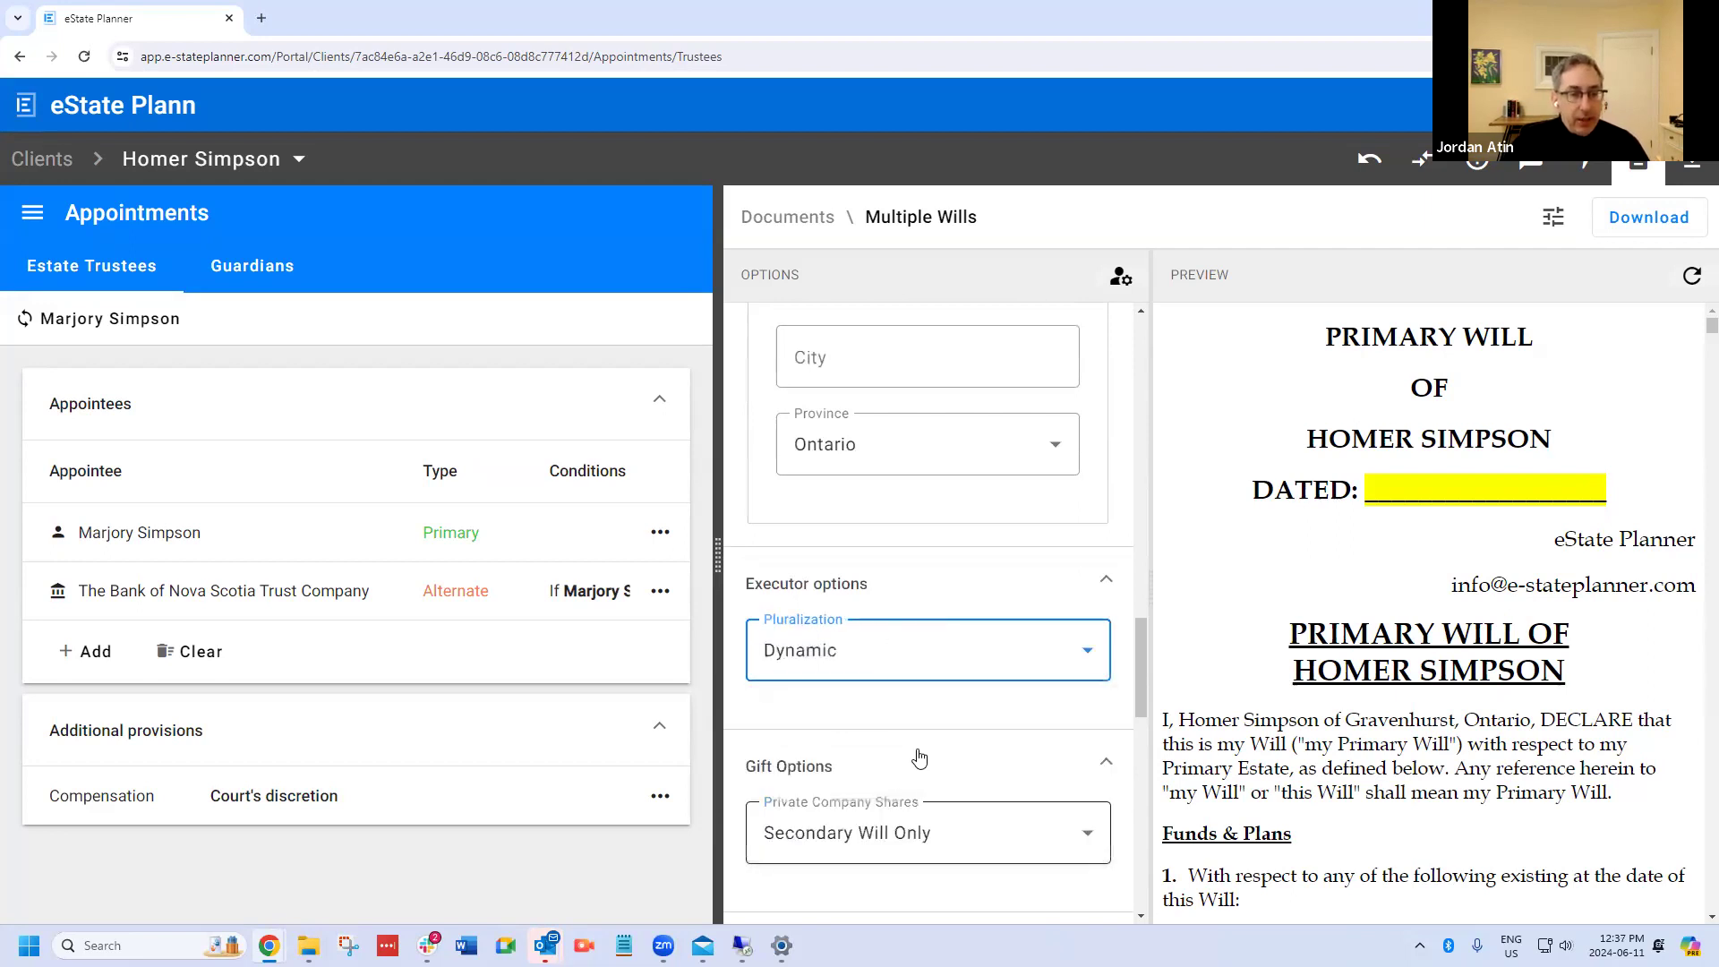
Step: Look over the gift, name, footer and document formatting options of the Multiple Wills document
{"action": "scroll", "coordinate": [948, 713], "scroll_direction": "down", "scroll_amount": 3}
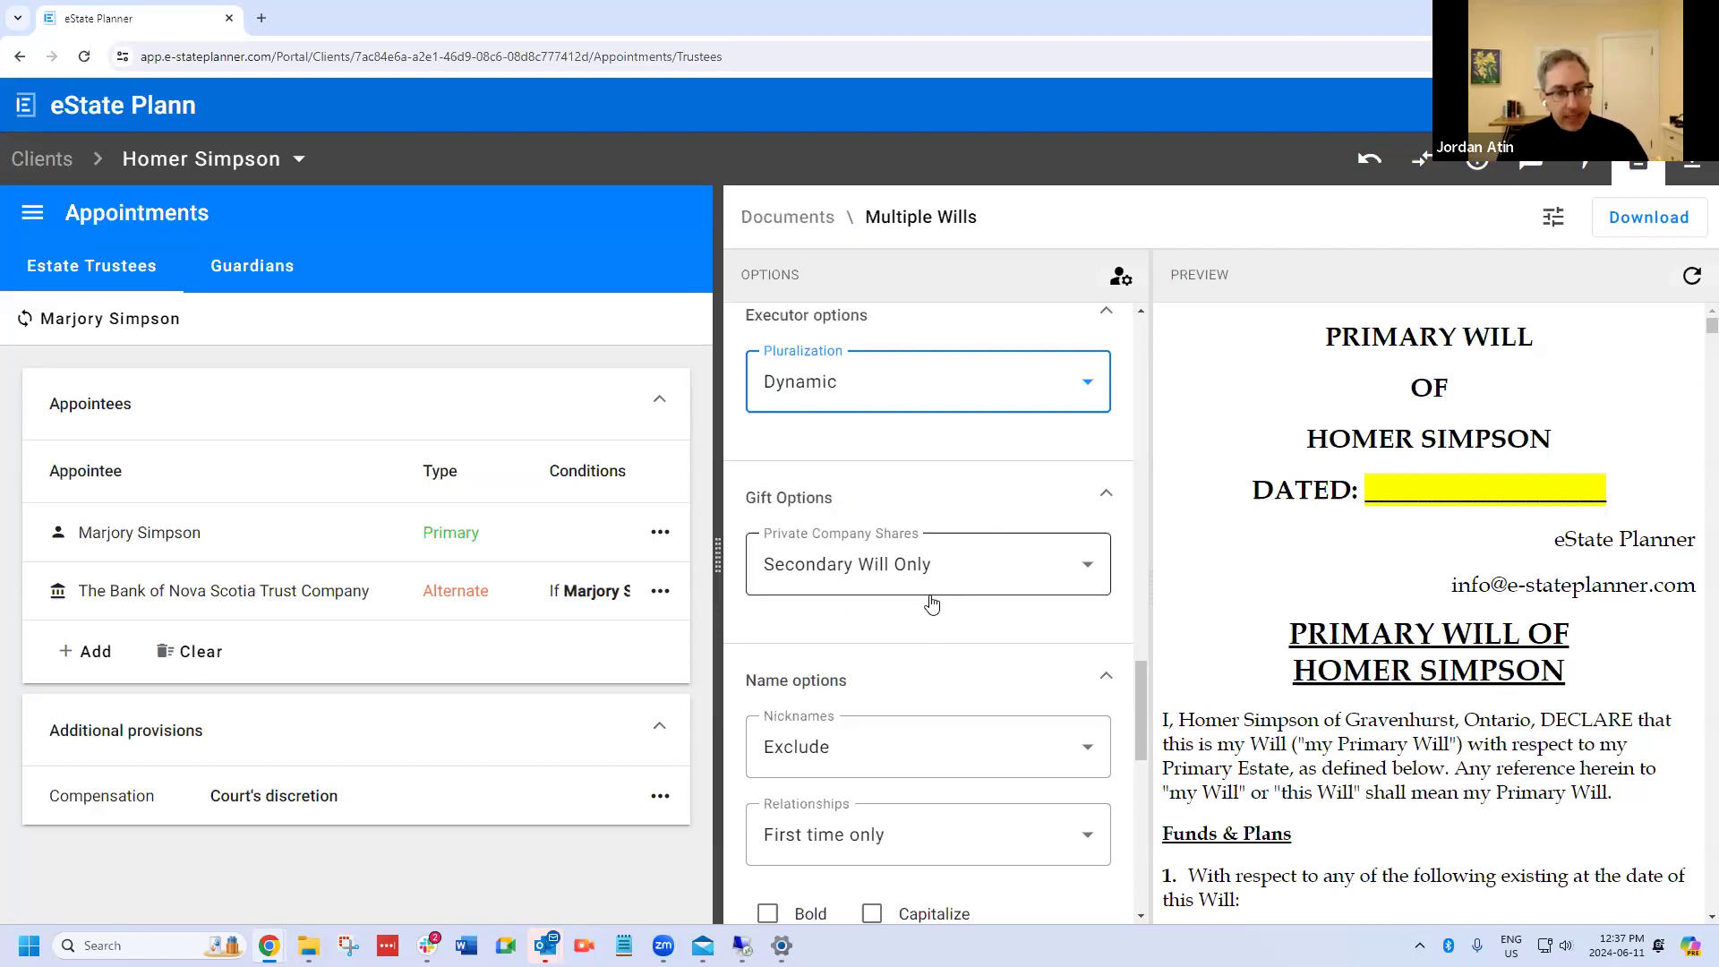
{"action": "scroll", "coordinate": [935, 583], "scroll_direction": "down", "scroll_amount": 8}
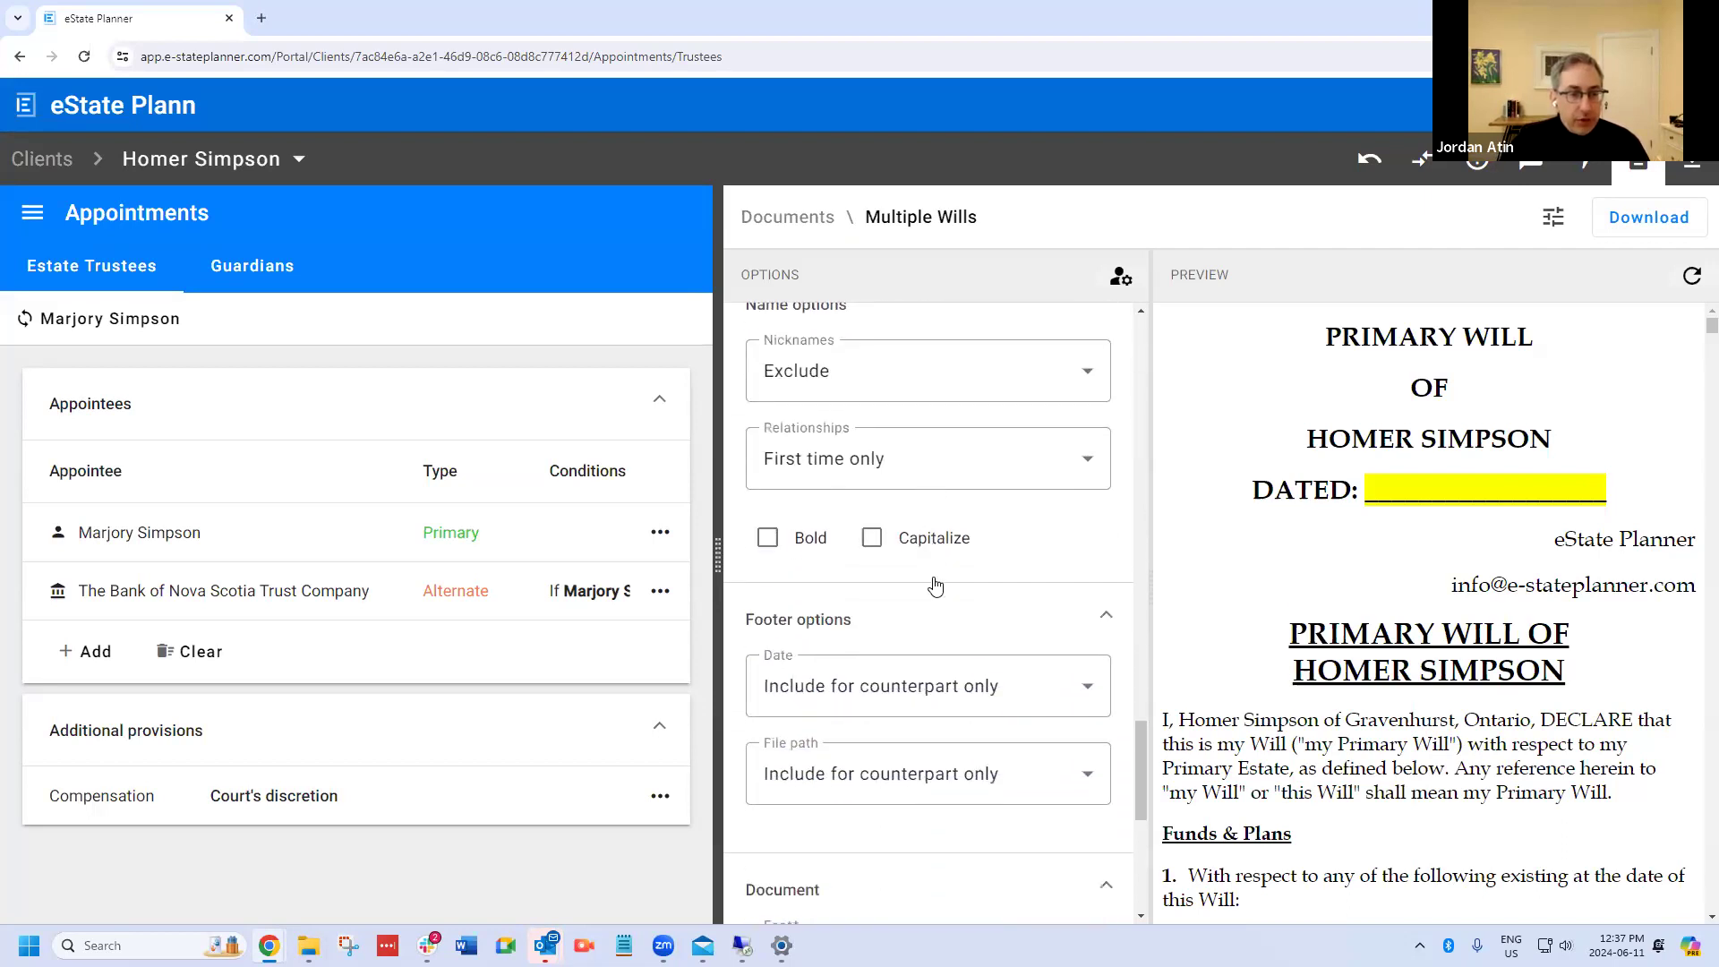
{"action": "scroll", "coordinate": [934, 583], "scroll_direction": "down", "scroll_amount": 2}
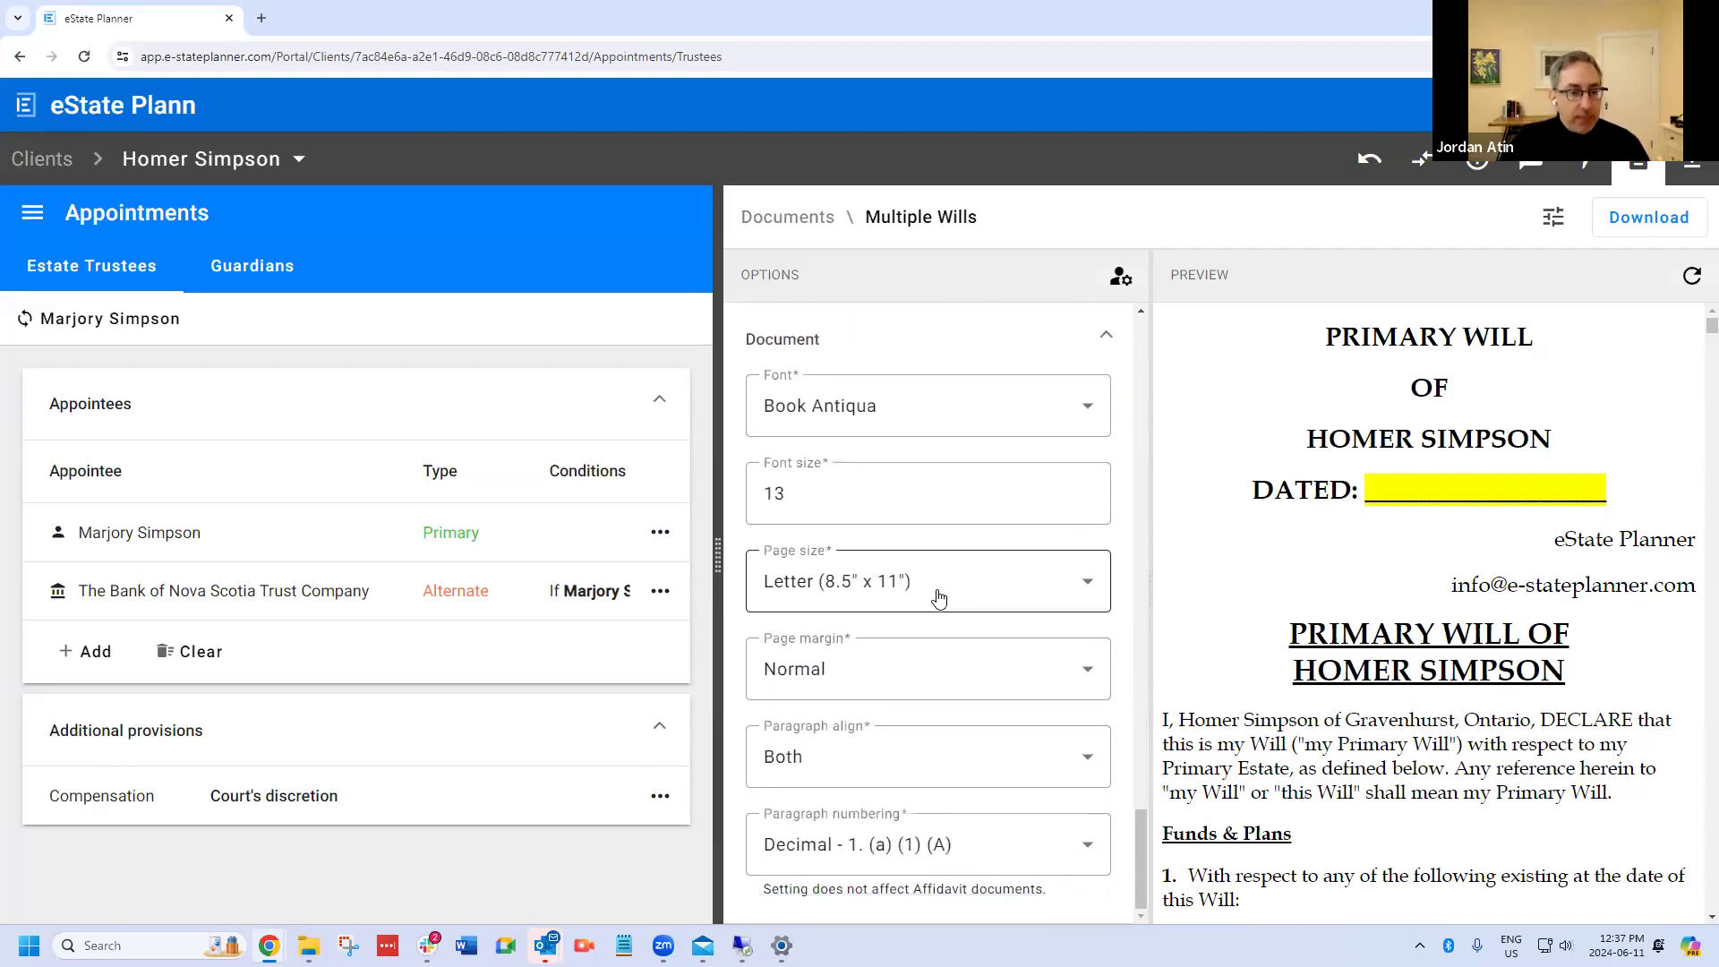
{"action": "scroll", "coordinate": [1017, 421], "scroll_direction": "up", "scroll_amount": 12}
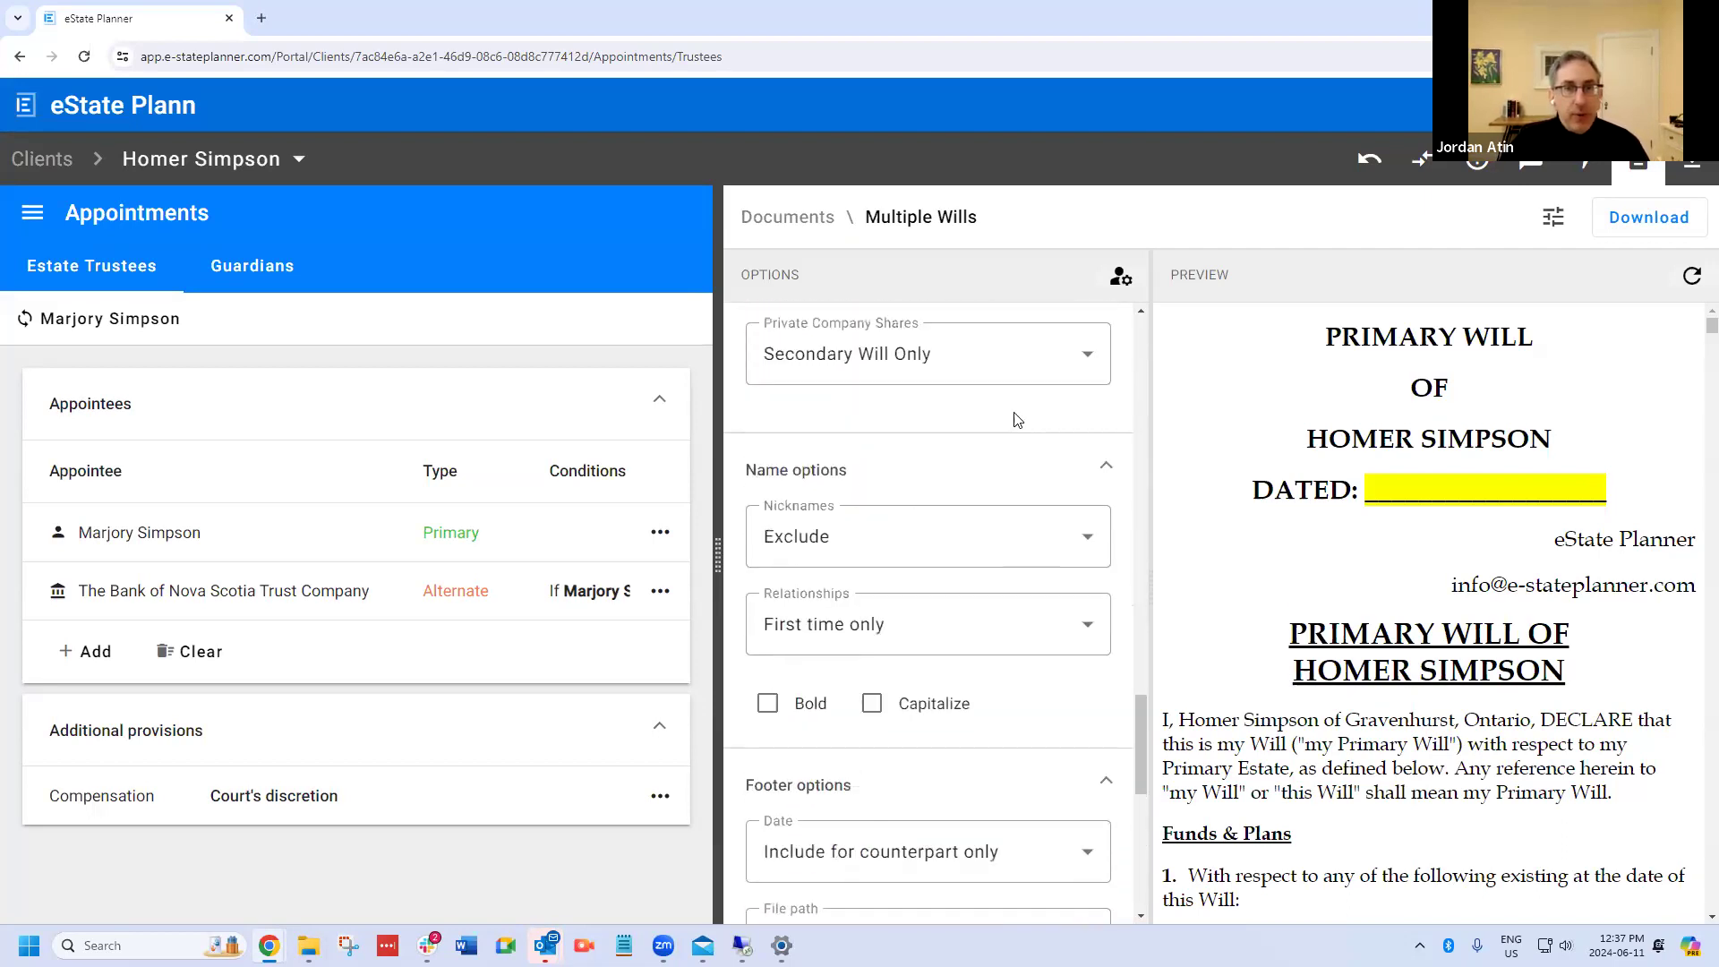
{"action": "scroll", "coordinate": [1025, 360], "scroll_direction": "up", "scroll_amount": 12}
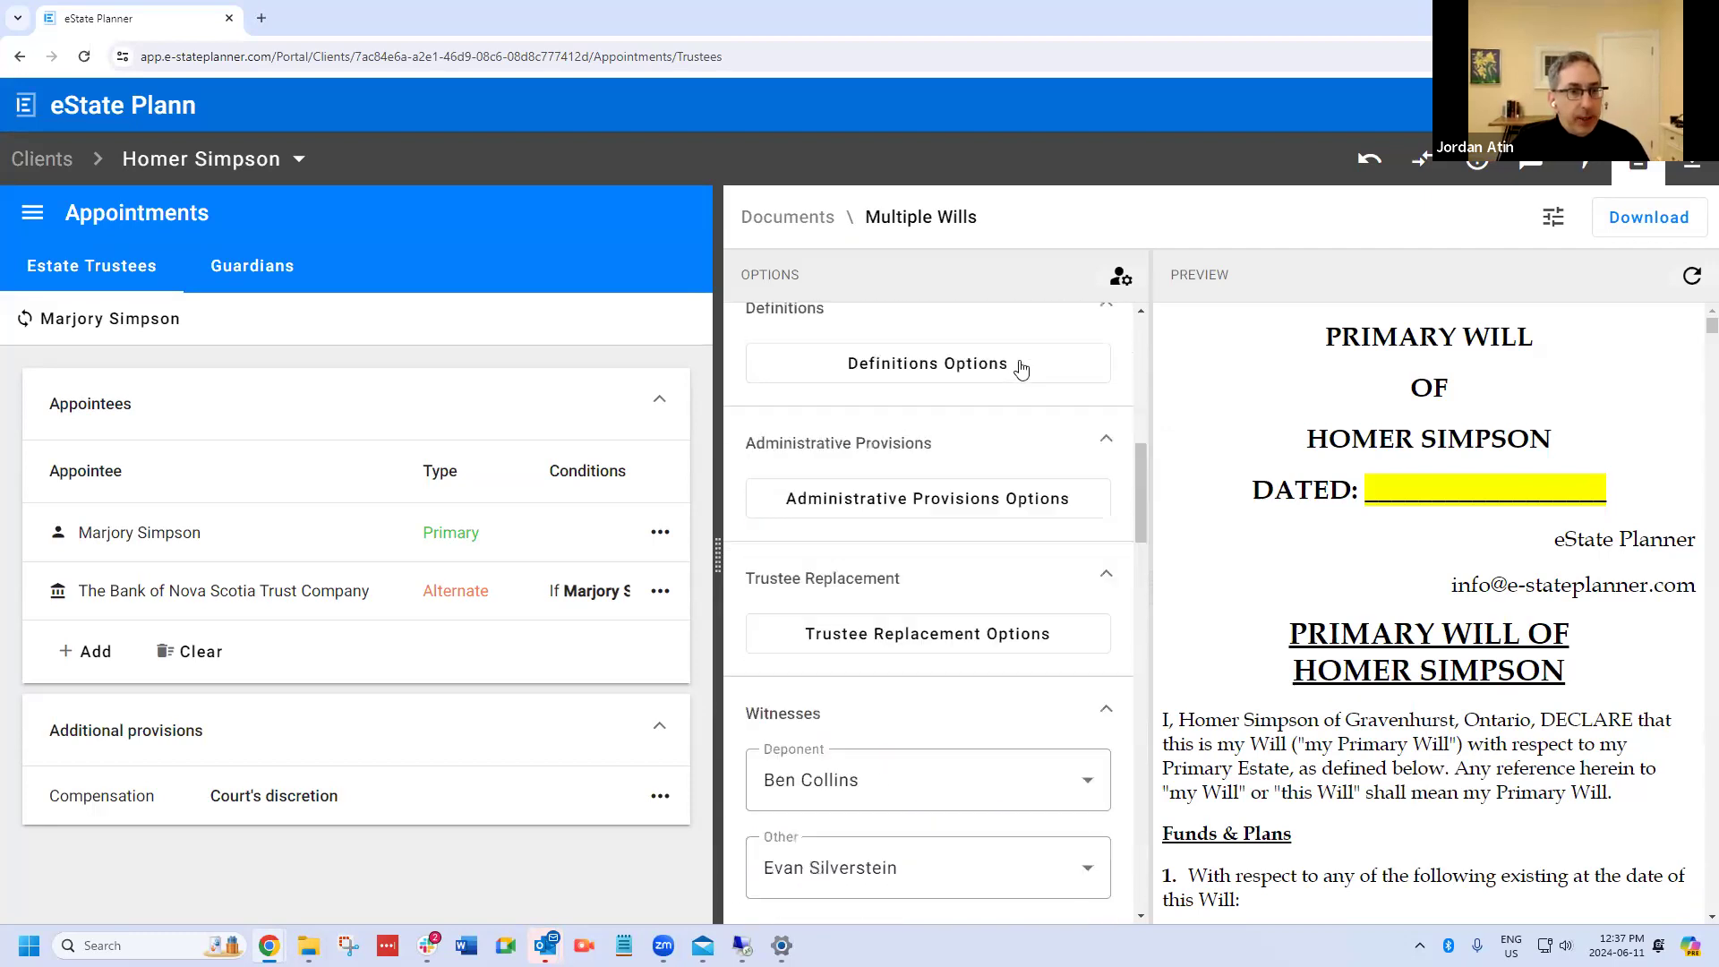
{"action": "scroll", "coordinate": [1021, 370], "scroll_direction": "up", "scroll_amount": 1}
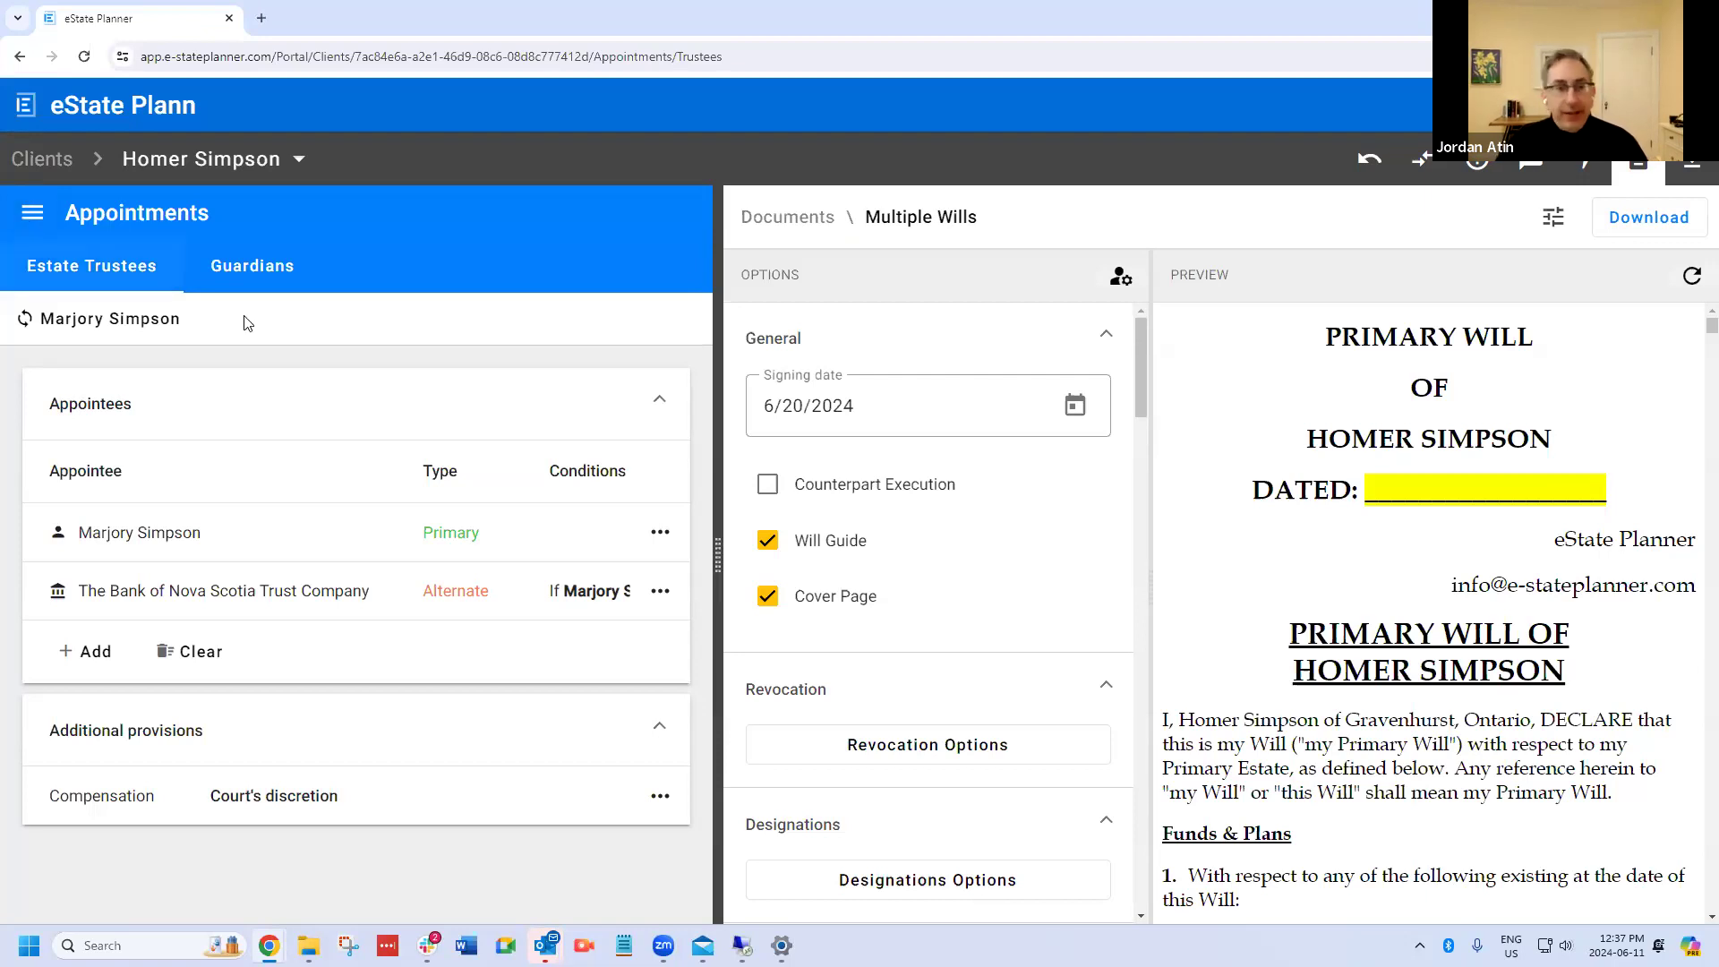
Step: In the plan's provisions, include unspecified corporate assets controlled by Family as secondary will assets, regenerate the will preview and widen it
{"action": "left_click_drag", "start_coordinate": [717, 556], "coordinate": [1214, 560]}
{"action": "left_click", "coordinate": [33, 212]}
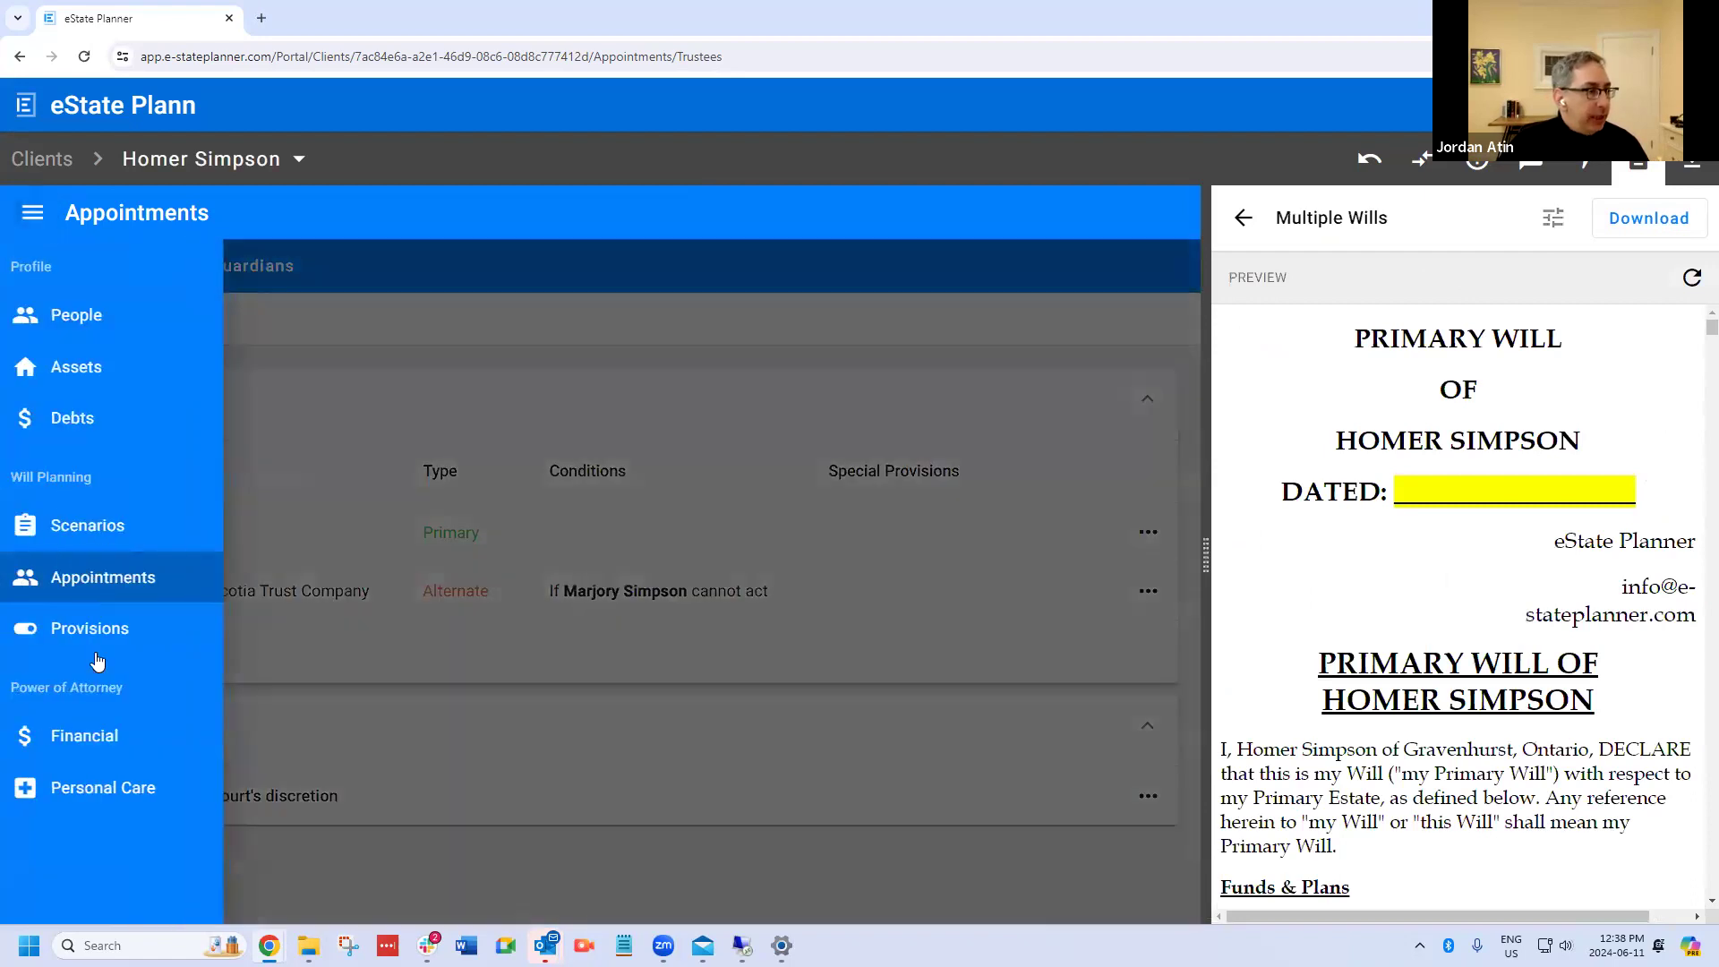
{"action": "left_click", "coordinate": [99, 631]}
{"action": "scroll", "coordinate": [110, 588], "scroll_direction": "down", "scroll_amount": 8}
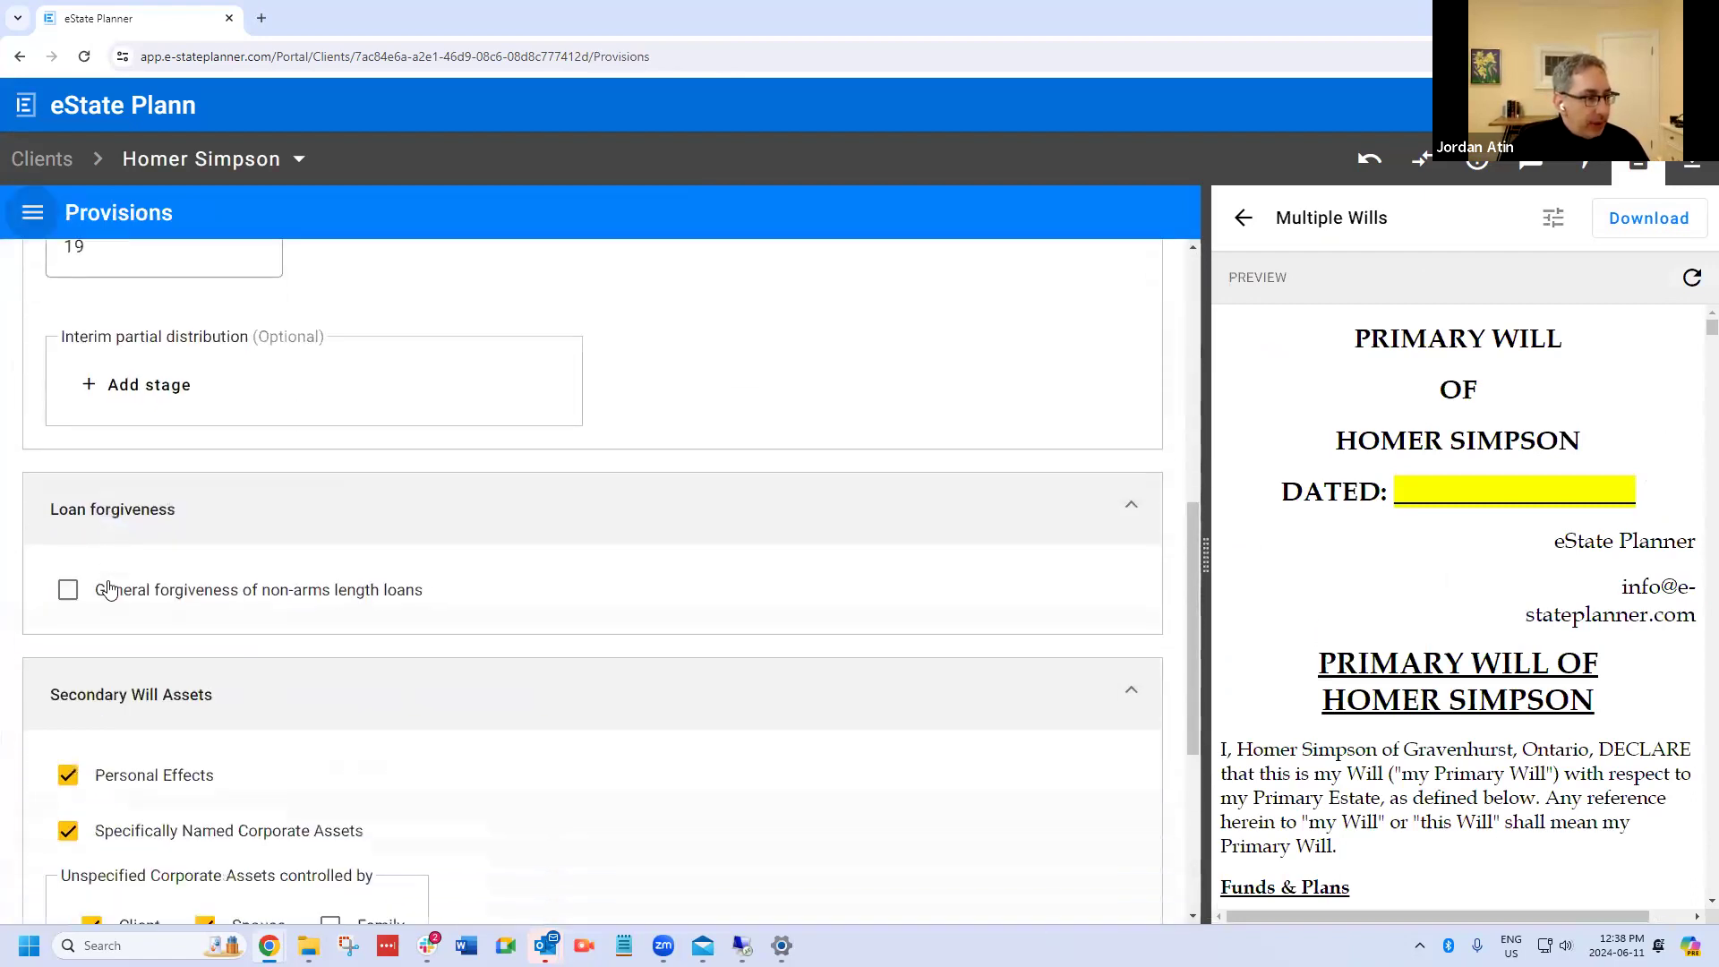
{"action": "scroll", "coordinate": [109, 588], "scroll_direction": "down", "scroll_amount": 5}
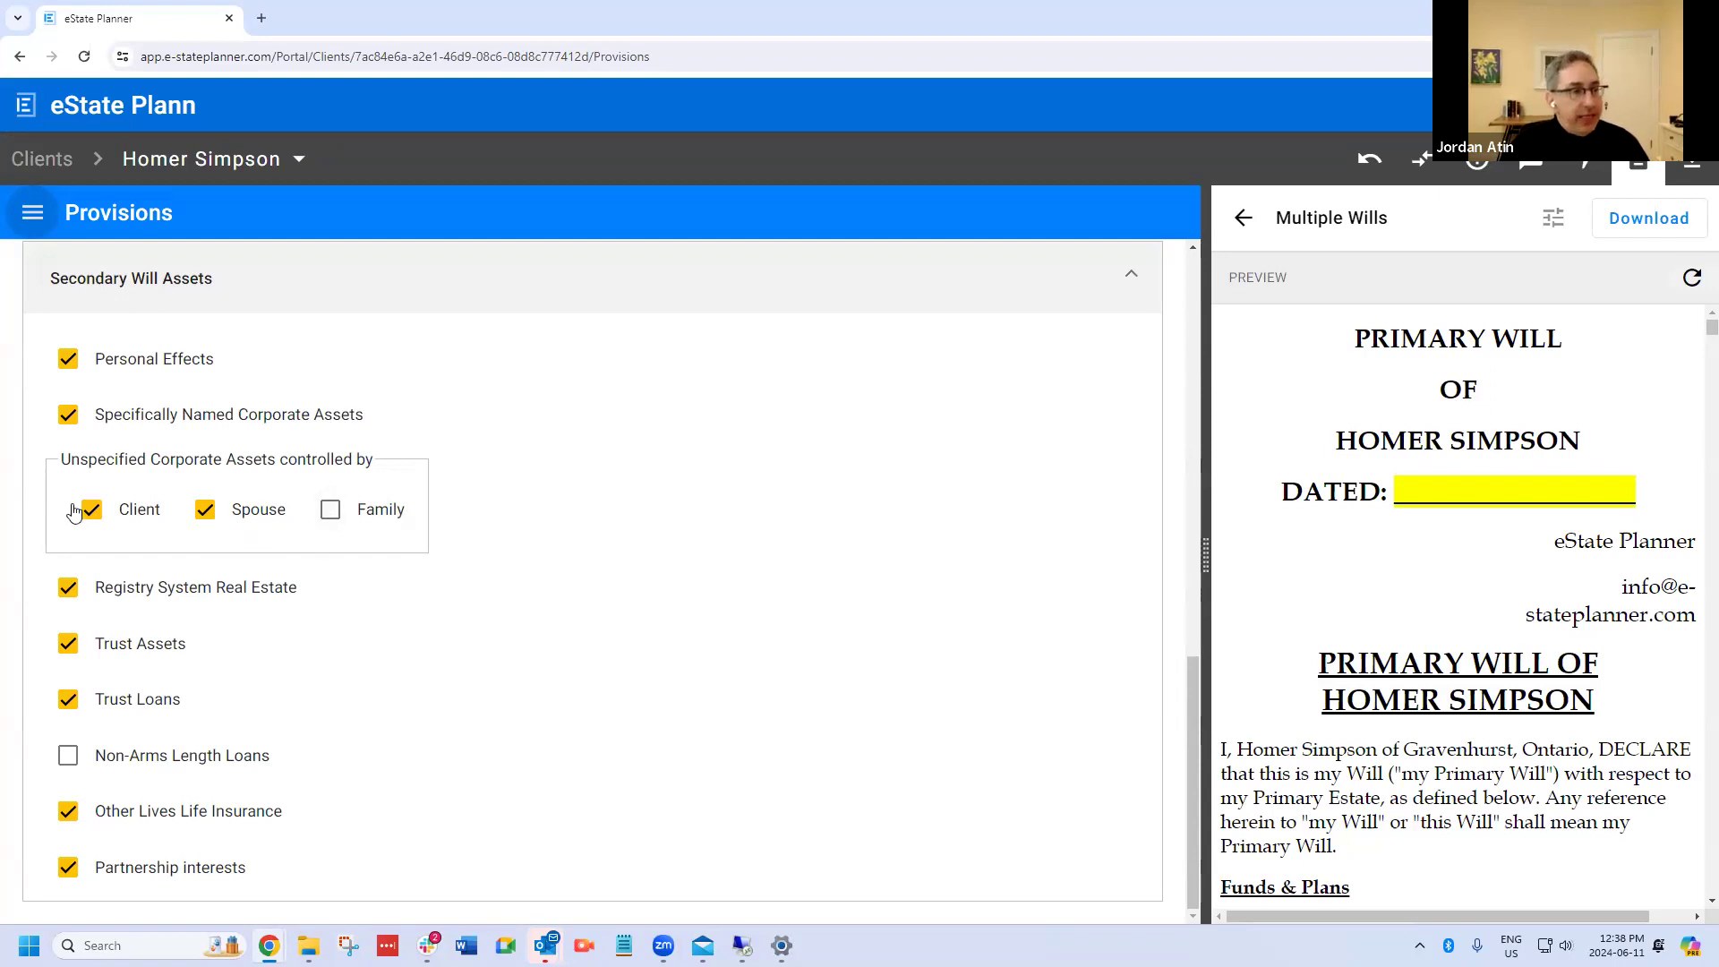
{"action": "left_click", "coordinate": [330, 509]}
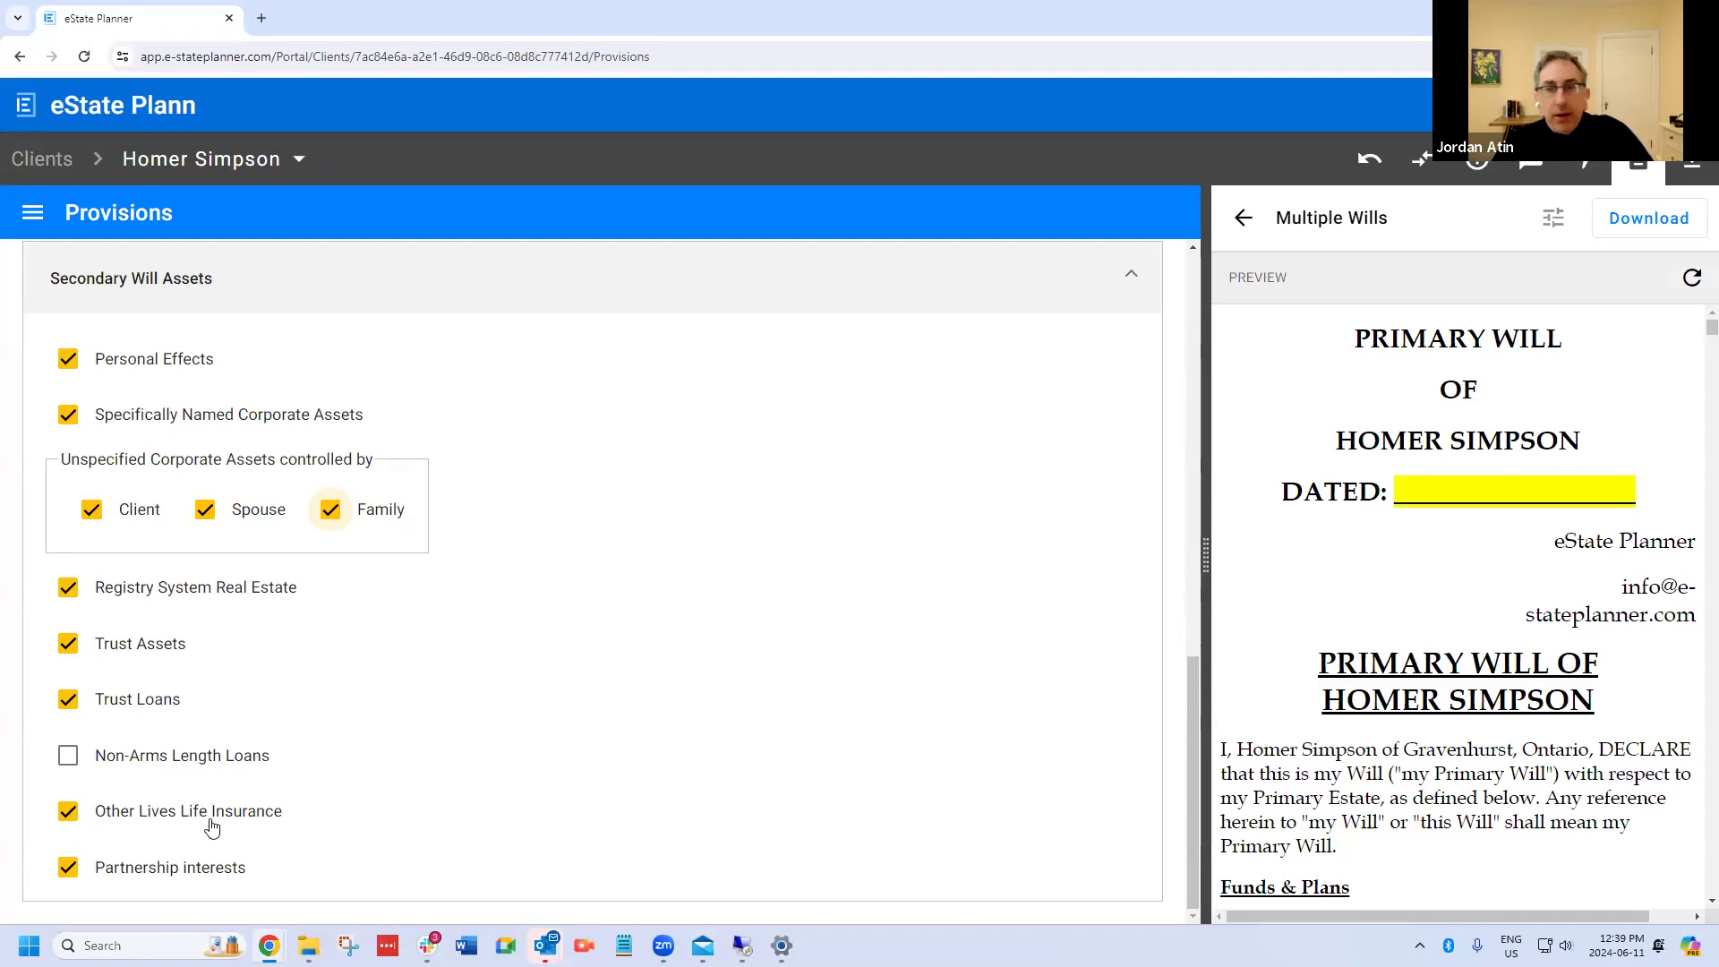
{"action": "left_click", "coordinate": [1691, 277]}
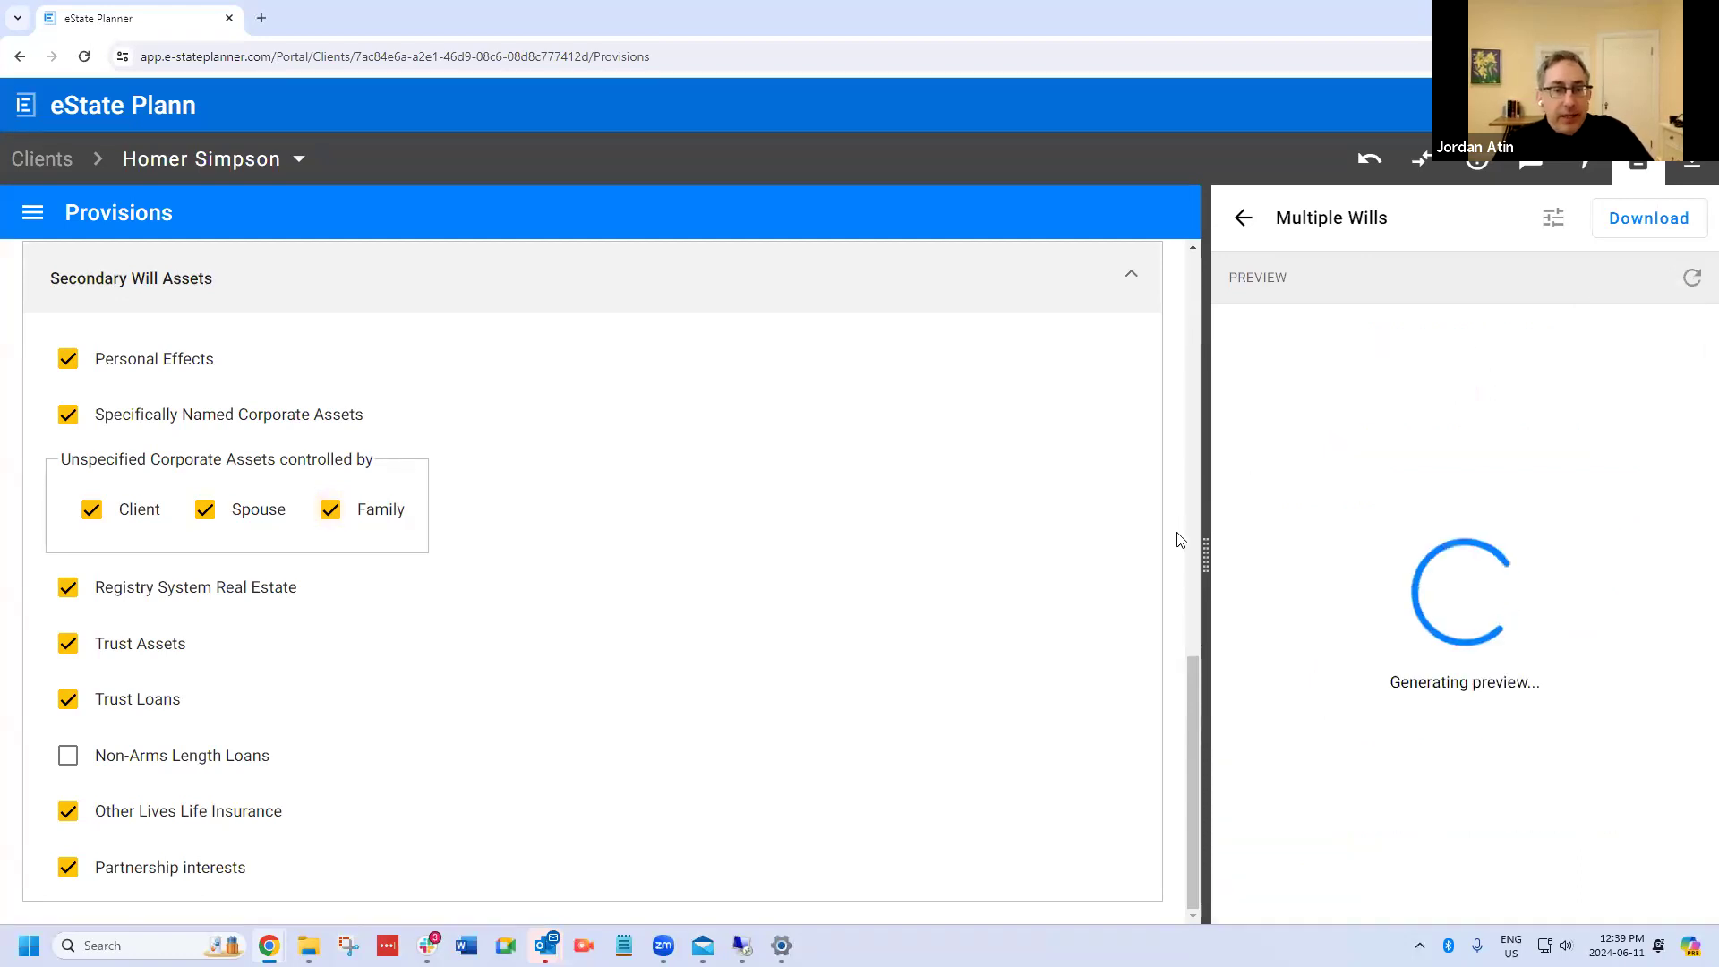
{"action": "left_click_drag", "start_coordinate": [1205, 553], "coordinate": [863, 541]}
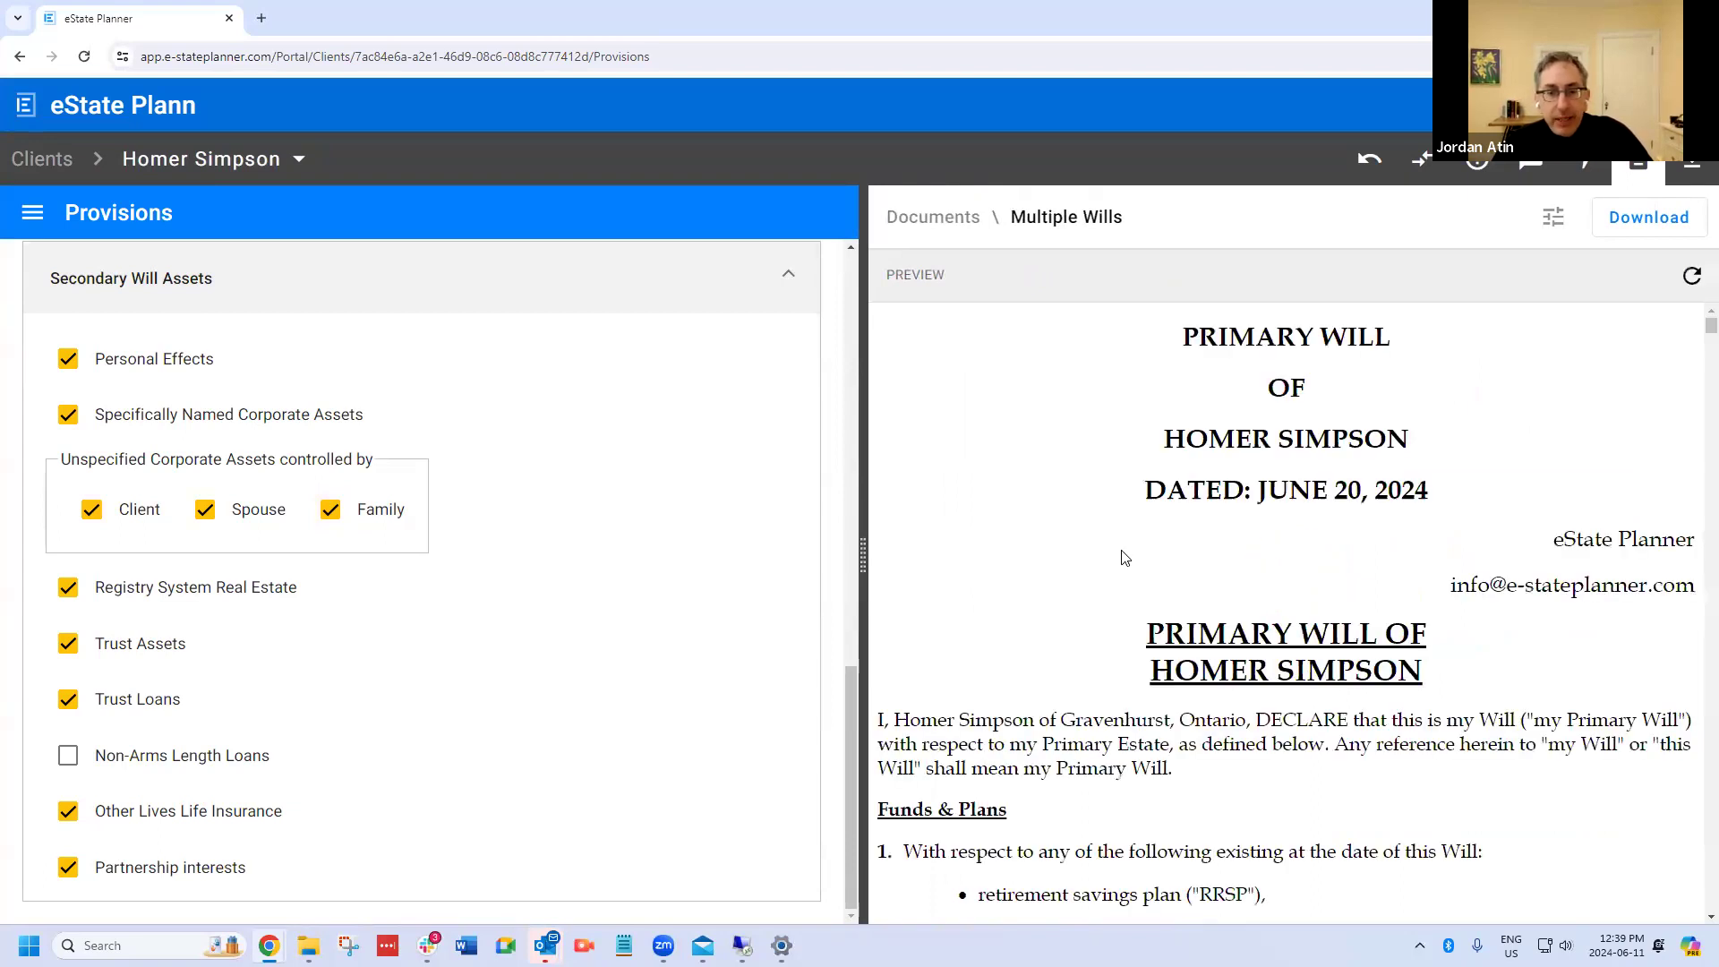
Step: Read the primary will's opening, Funds & Plans, Revocation, and Definitions and Interpretations clauses in the preview
{"action": "scroll", "coordinate": [1125, 558], "scroll_direction": "down", "scroll_amount": 2}
{"action": "scroll", "coordinate": [1124, 550], "scroll_direction": "down", "scroll_amount": 1}
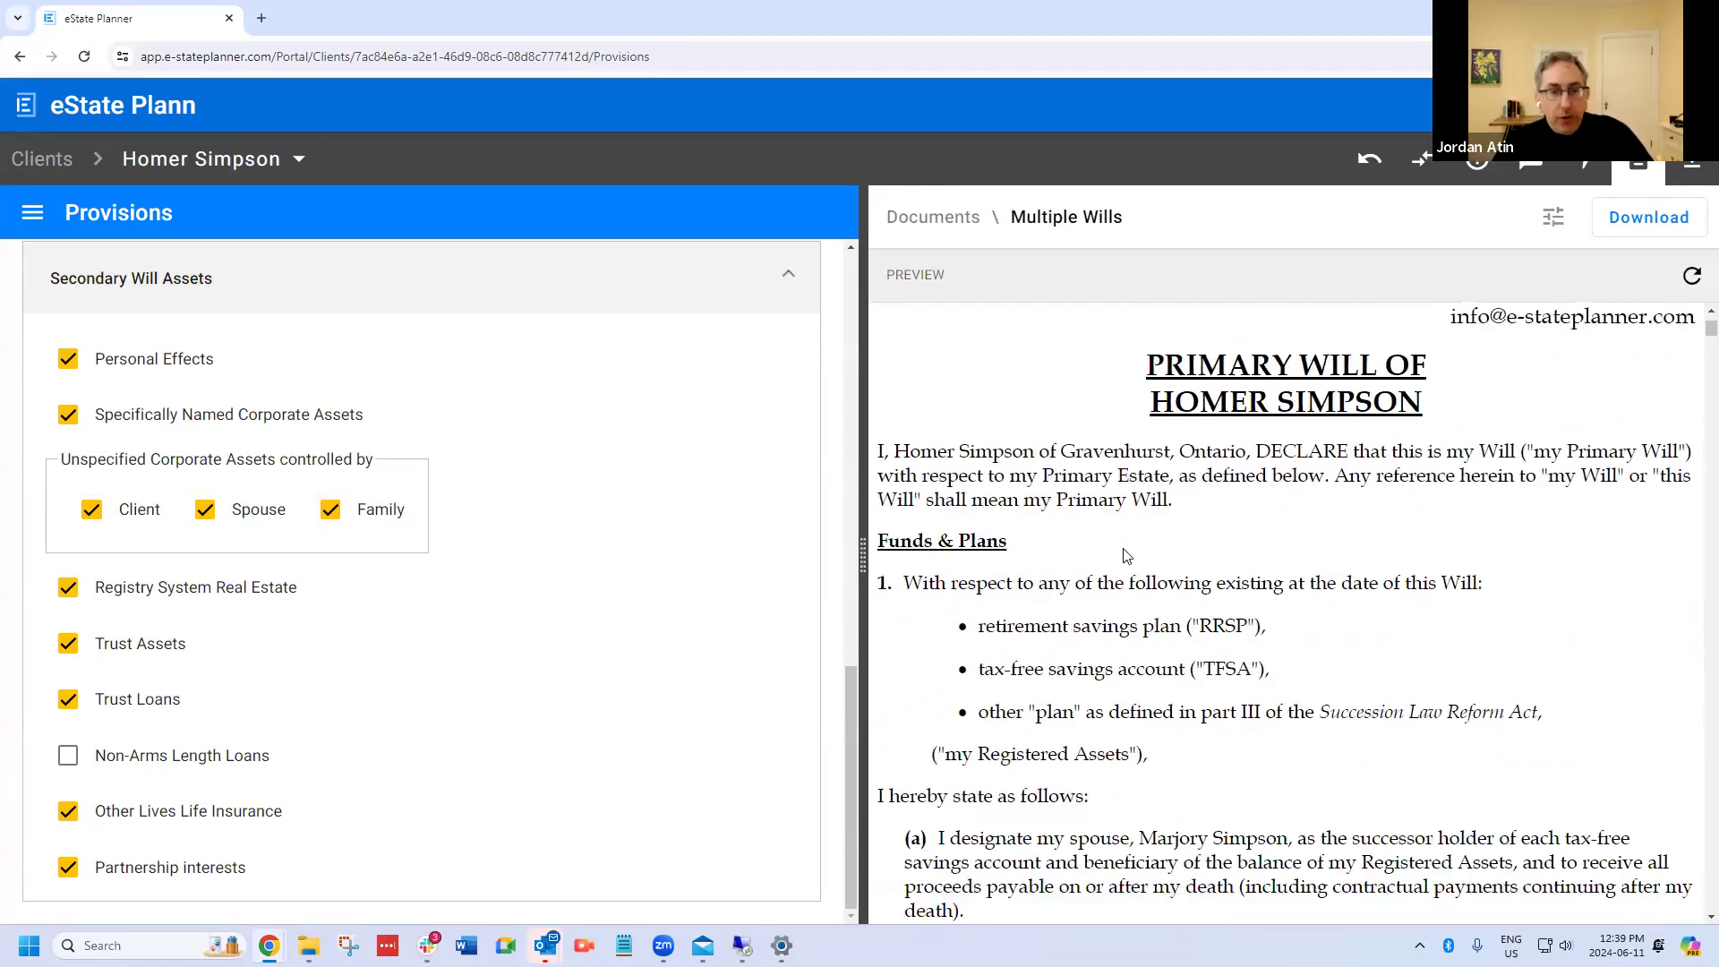
{"action": "scroll", "coordinate": [1124, 547], "scroll_direction": "down", "scroll_amount": 1}
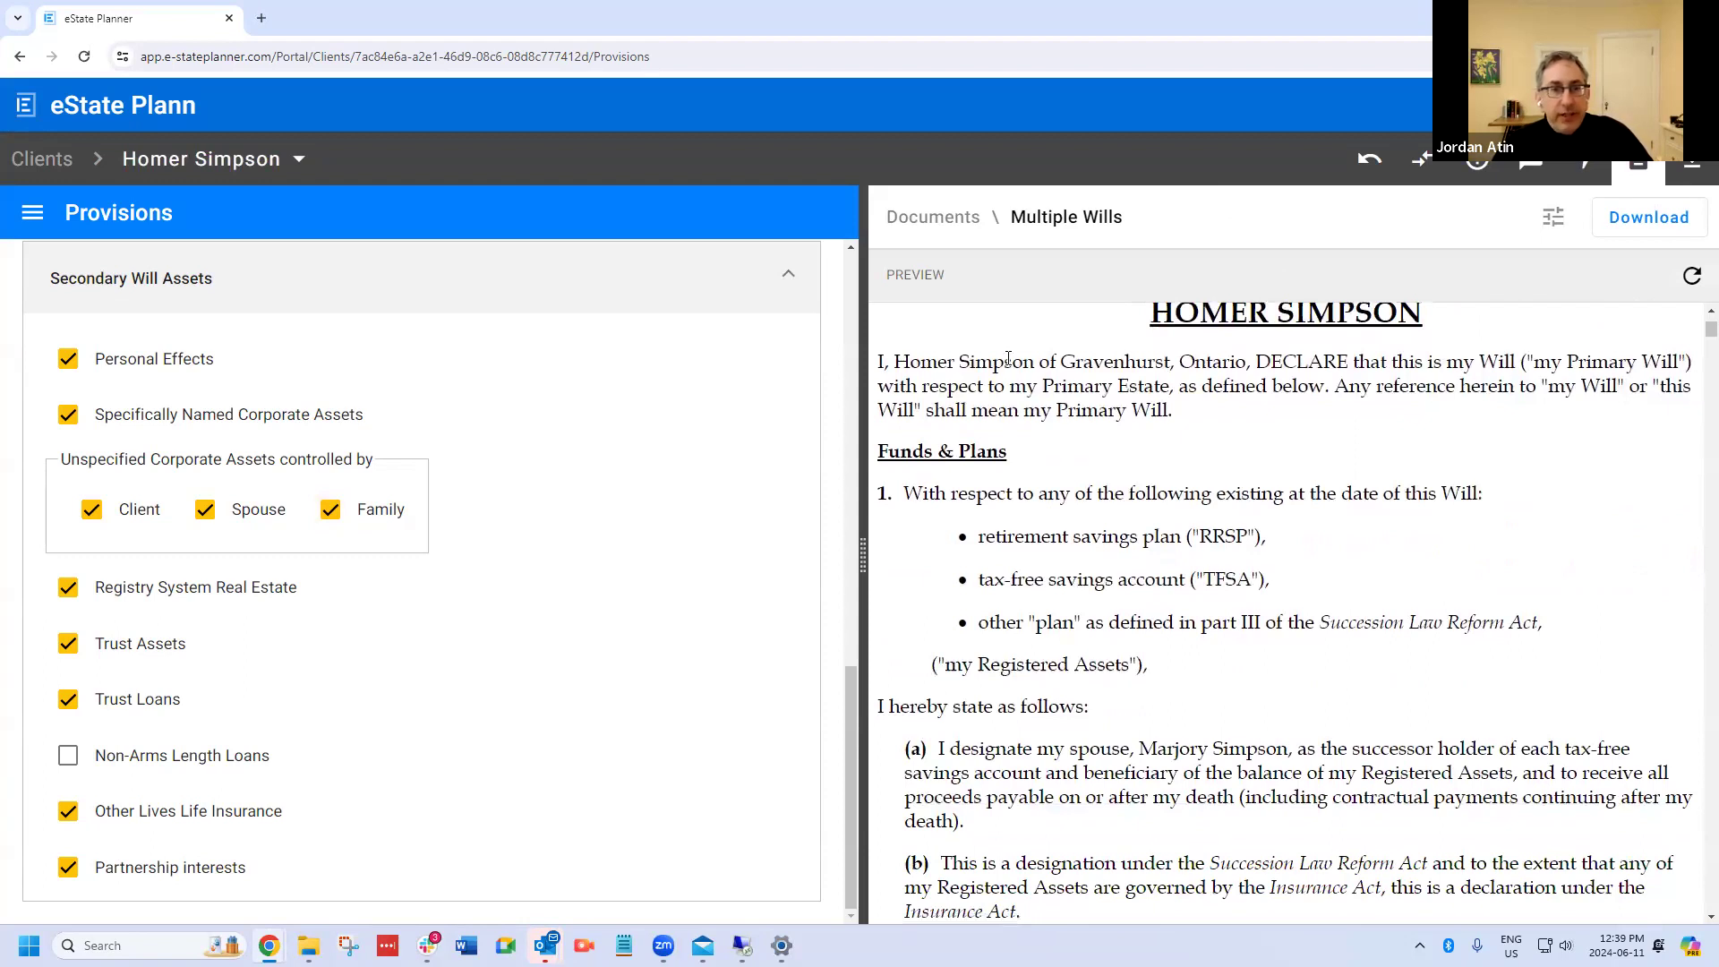
{"action": "scroll", "coordinate": [1118, 452], "scroll_direction": "up", "scroll_amount": 1}
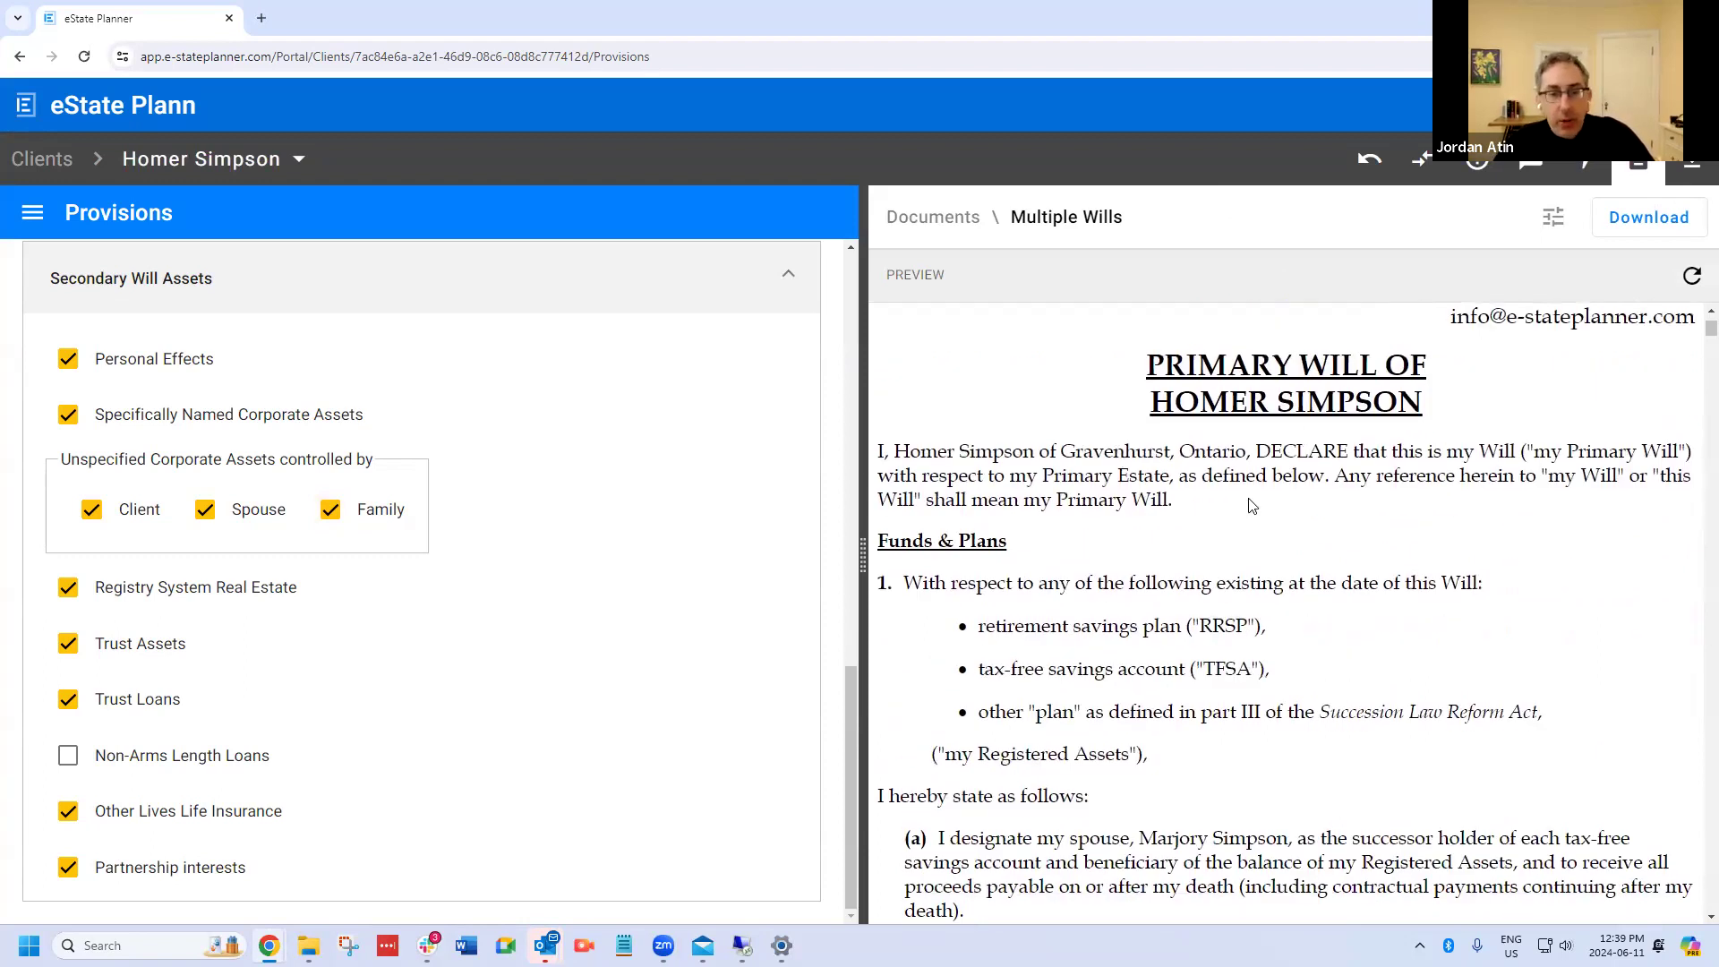
{"action": "scroll", "coordinate": [1251, 506], "scroll_direction": "down", "scroll_amount": 5}
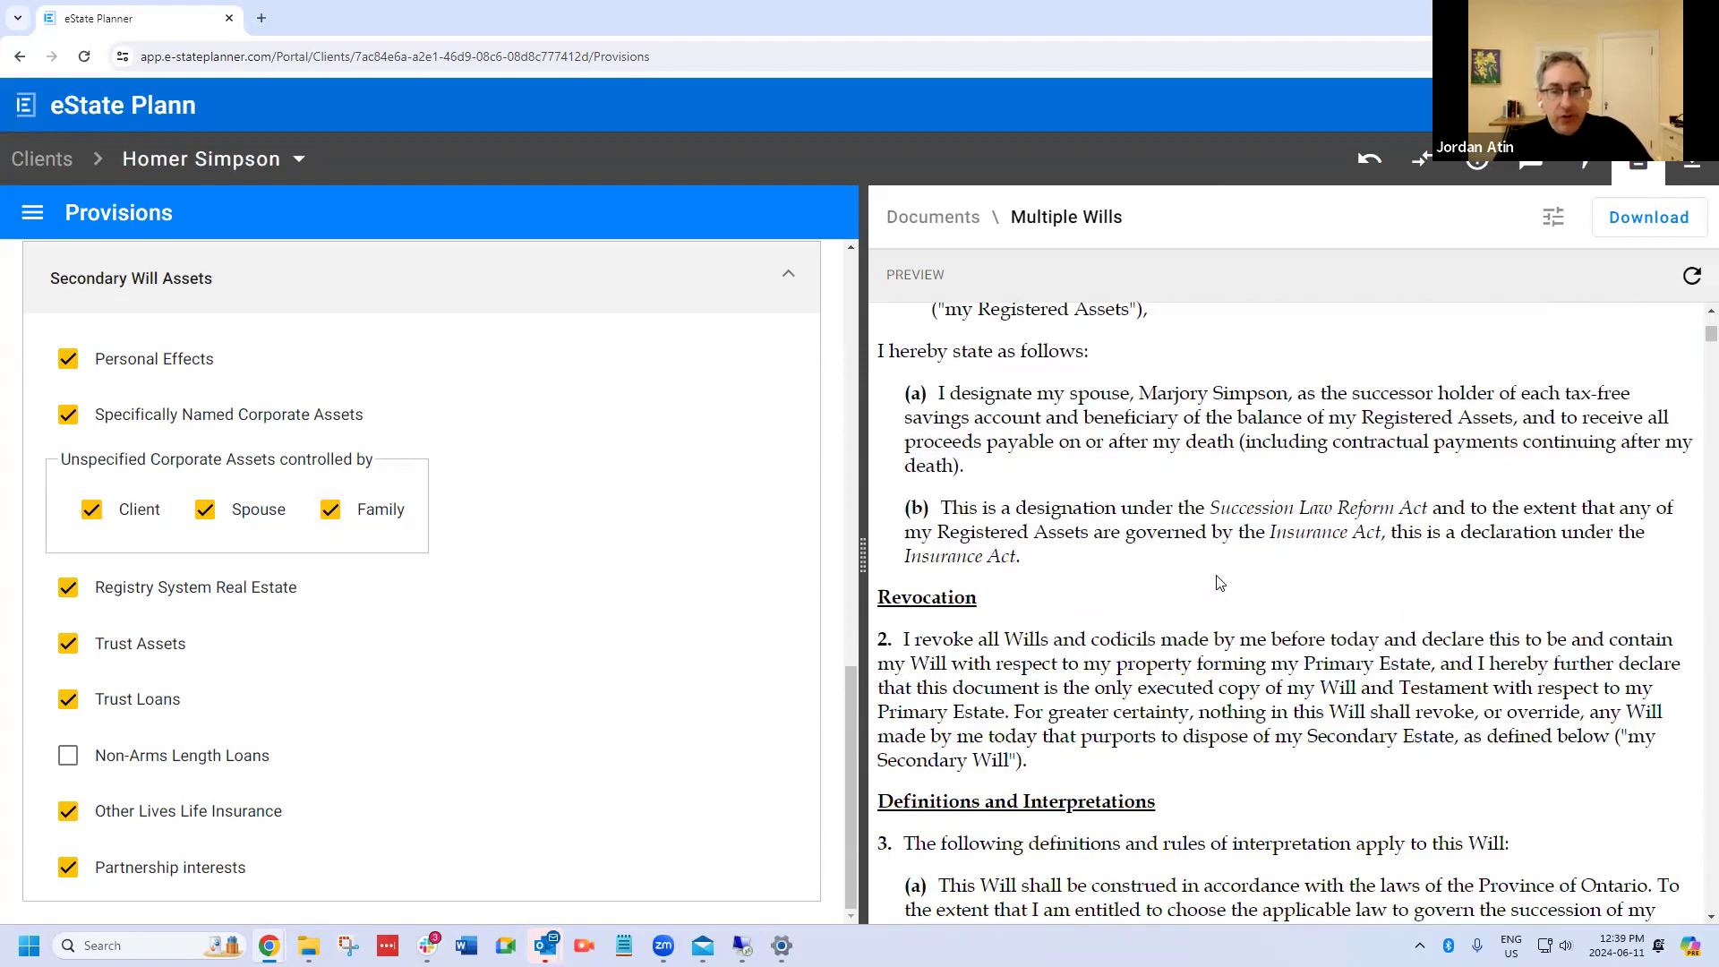
{"action": "scroll", "coordinate": [1220, 583], "scroll_direction": "down", "scroll_amount": 2}
{"action": "scroll", "coordinate": [1210, 581], "scroll_direction": "down", "scroll_amount": 2}
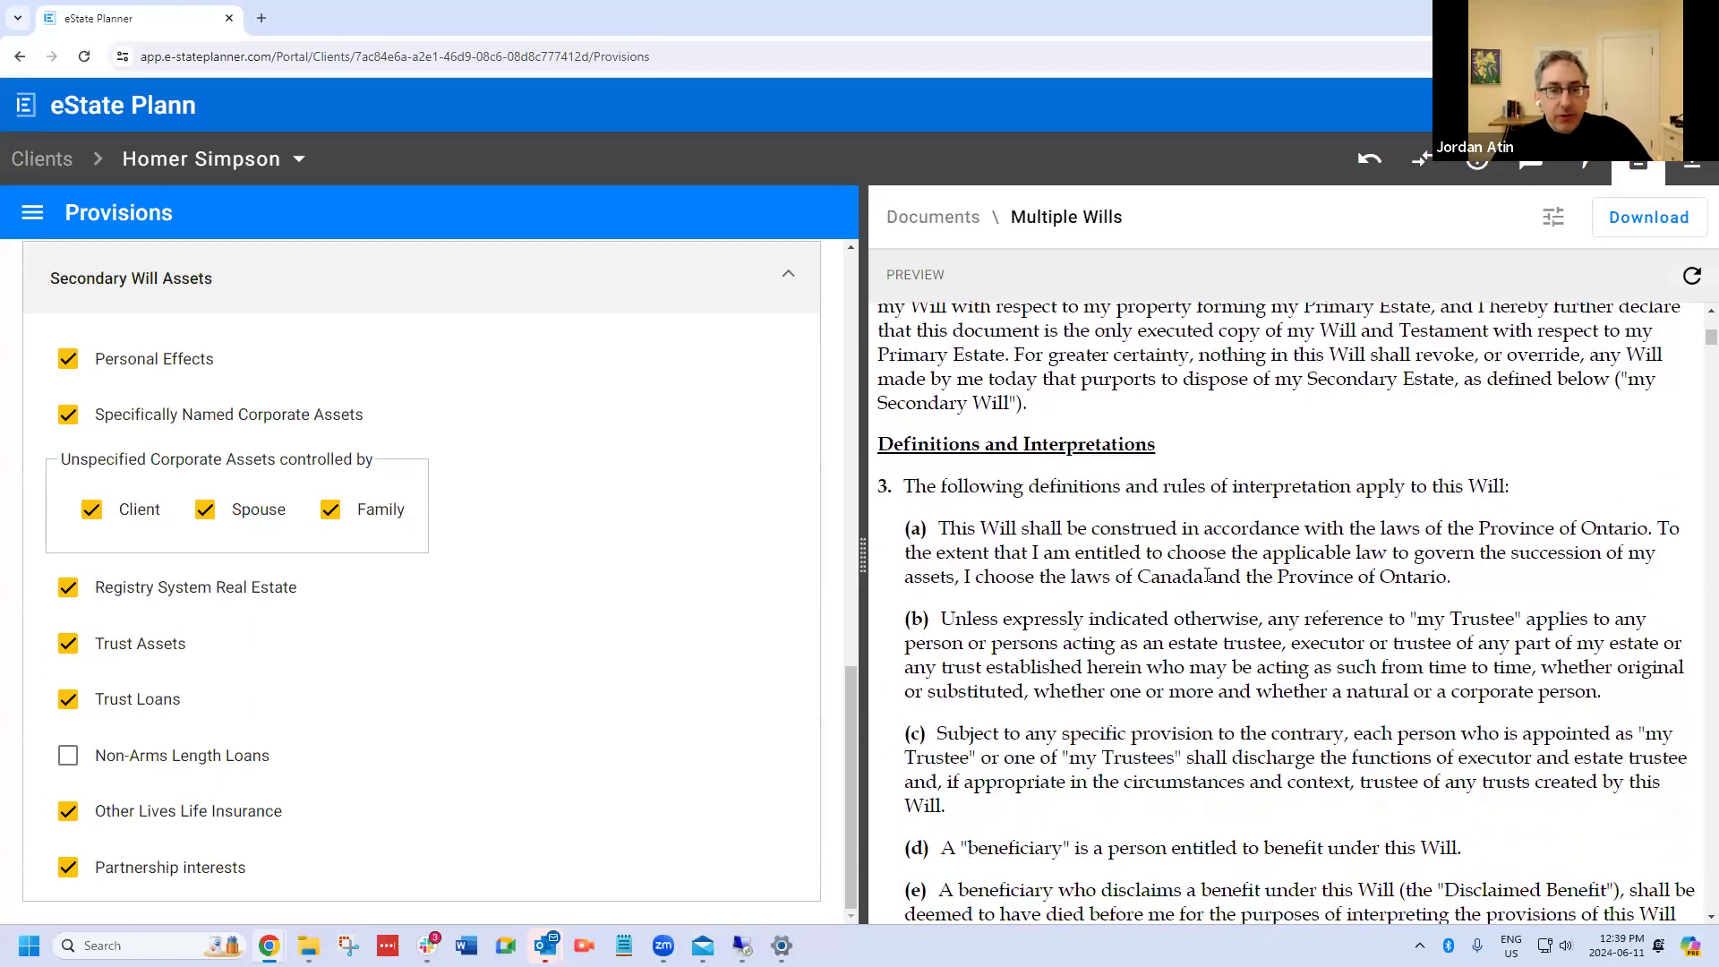
{"action": "scroll", "coordinate": [1140, 514], "scroll_direction": "up", "scroll_amount": 4}
{"action": "scroll", "coordinate": [1168, 606], "scroll_direction": "down", "scroll_amount": 4}
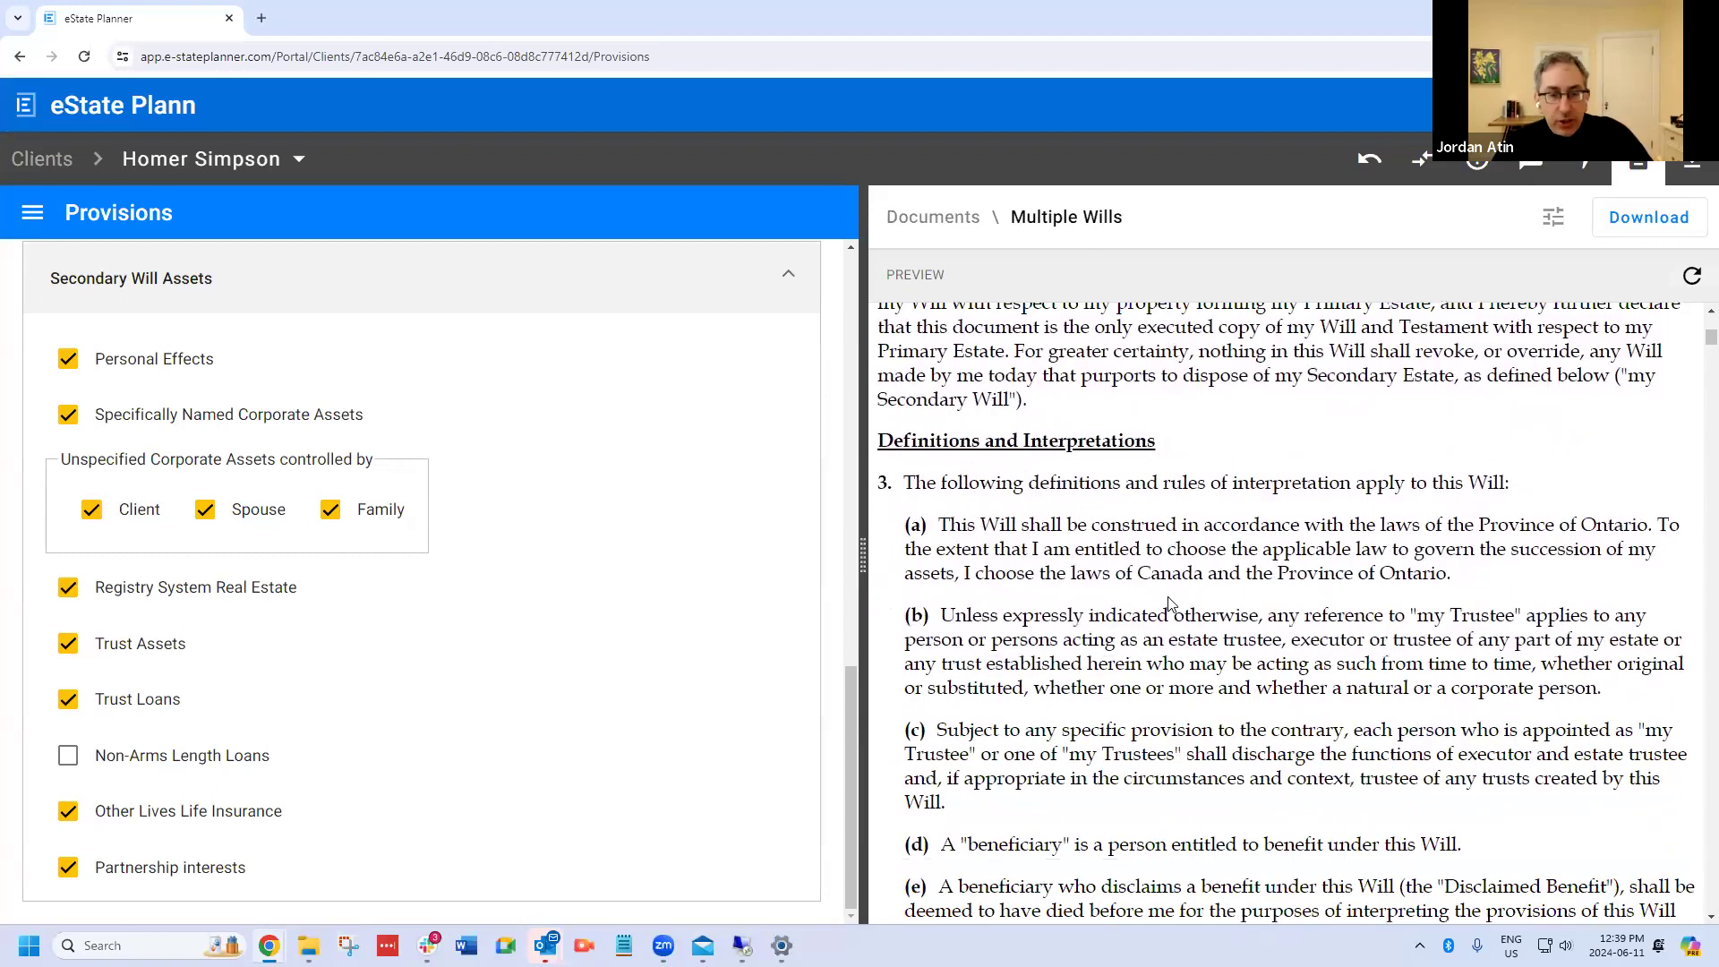
{"action": "scroll", "coordinate": [1168, 596], "scroll_direction": "down", "scroll_amount": 12}
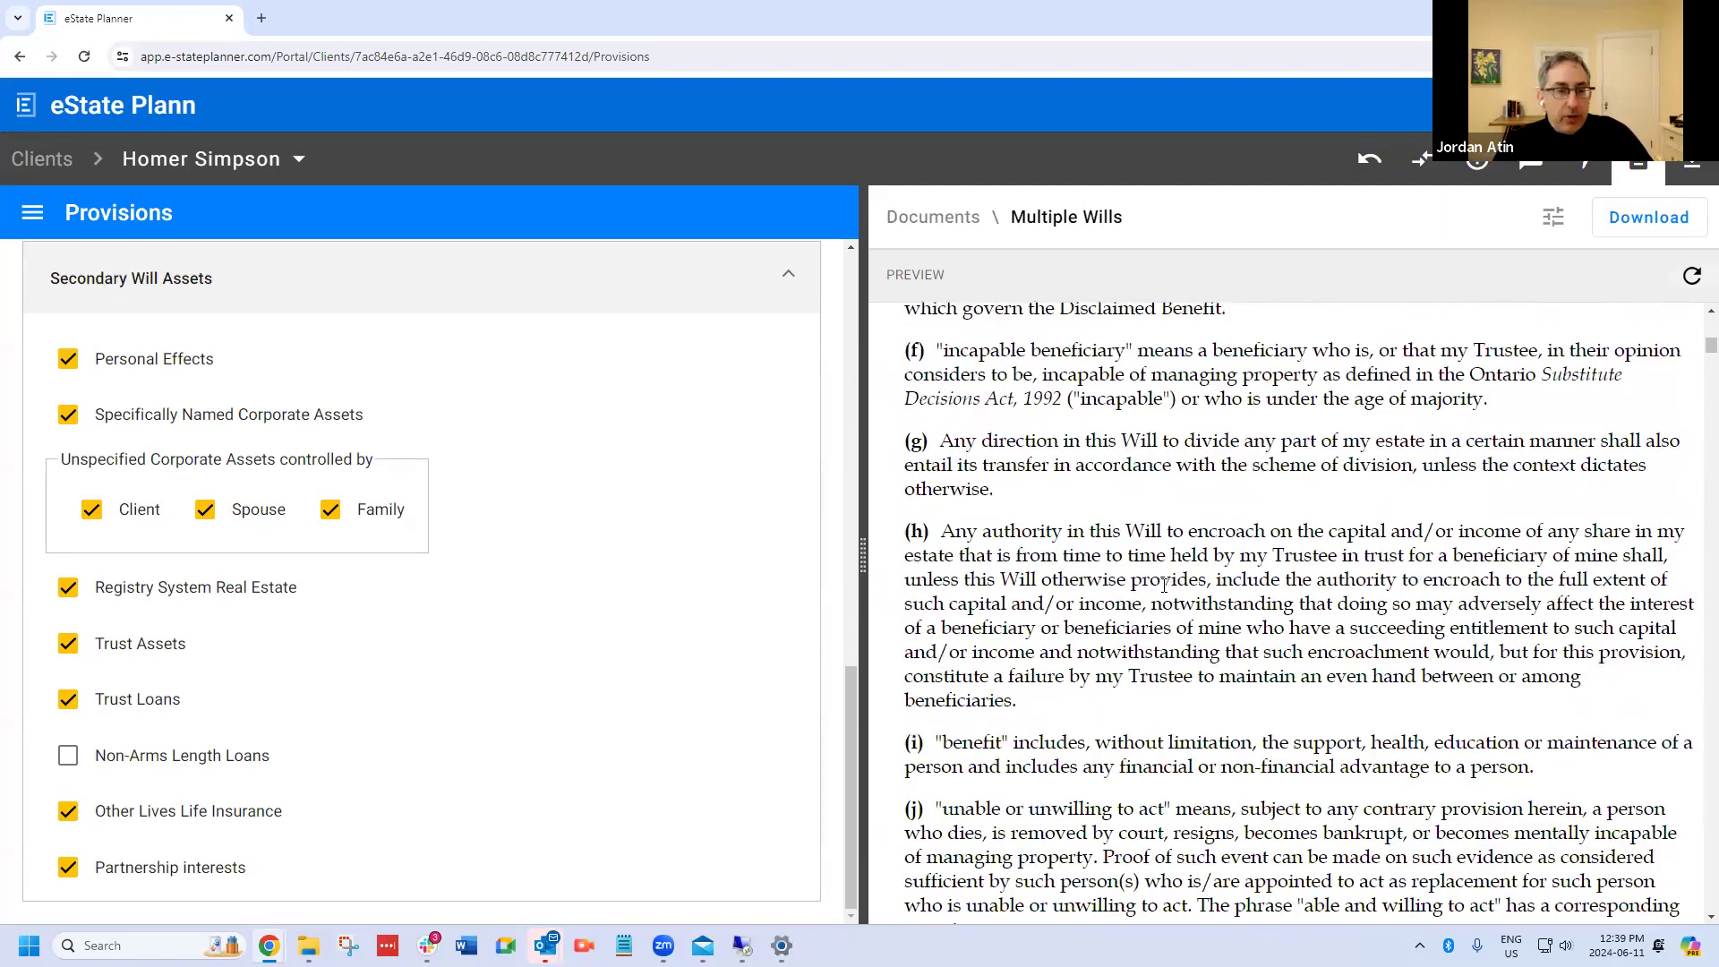
{"action": "scroll", "coordinate": [1160, 580], "scroll_direction": "down", "scroll_amount": 8}
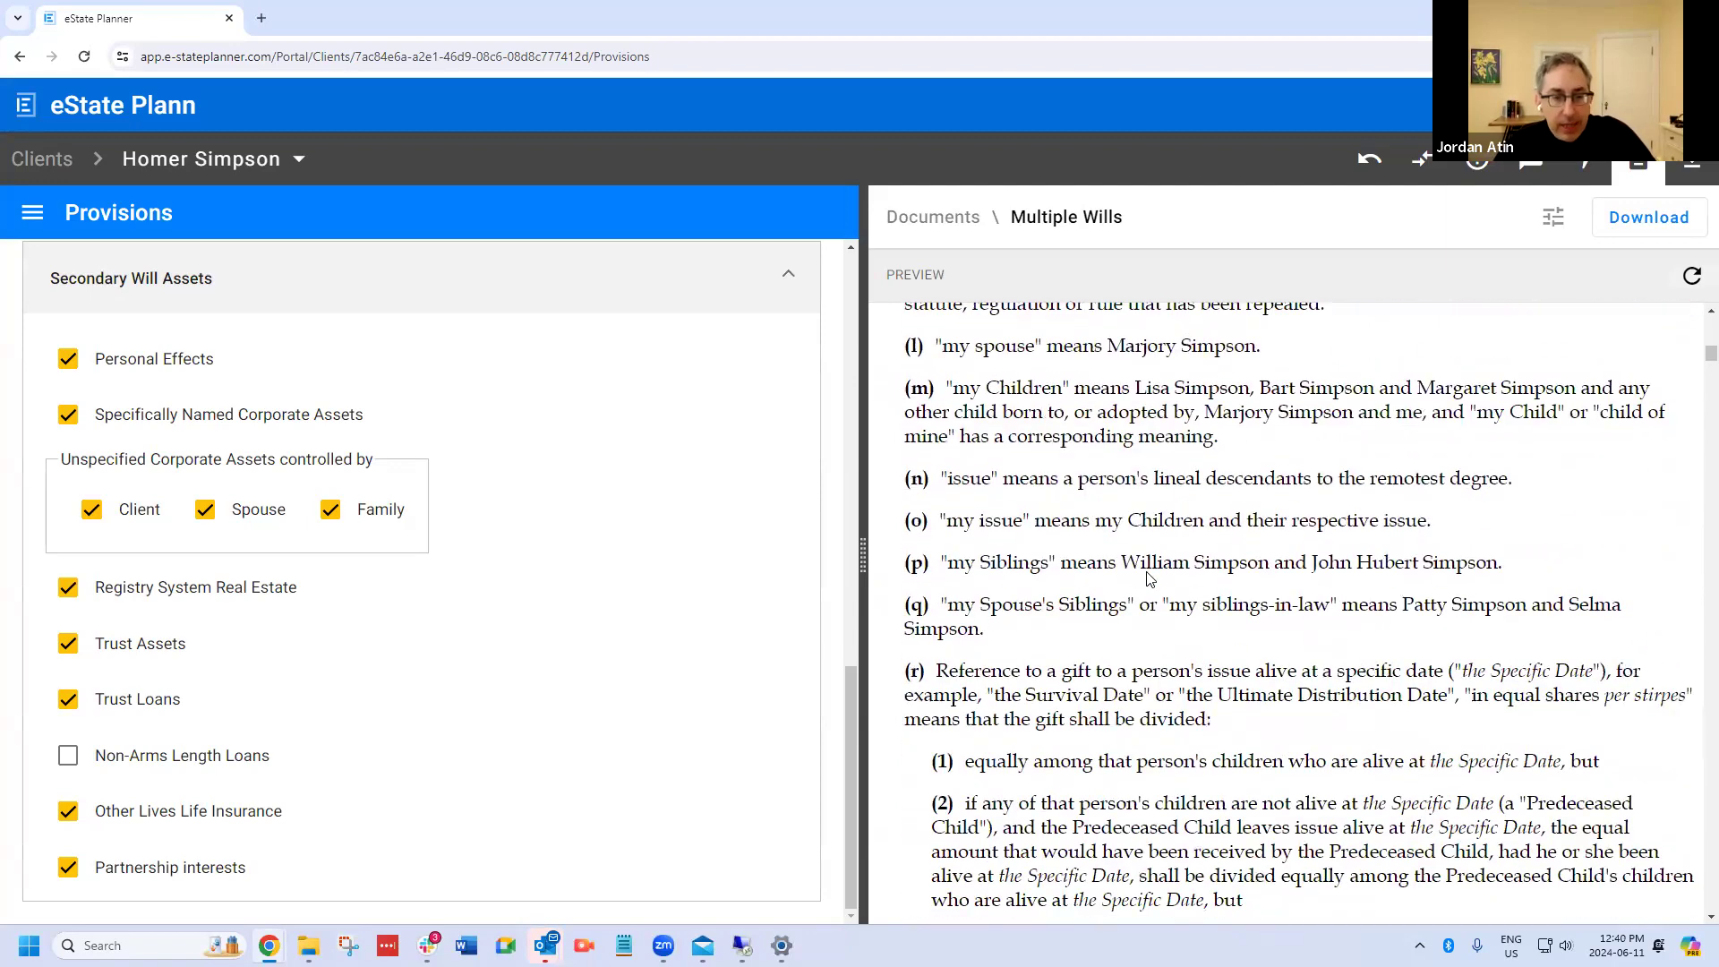
{"action": "scroll", "coordinate": [1147, 573], "scroll_direction": "down", "scroll_amount": 10}
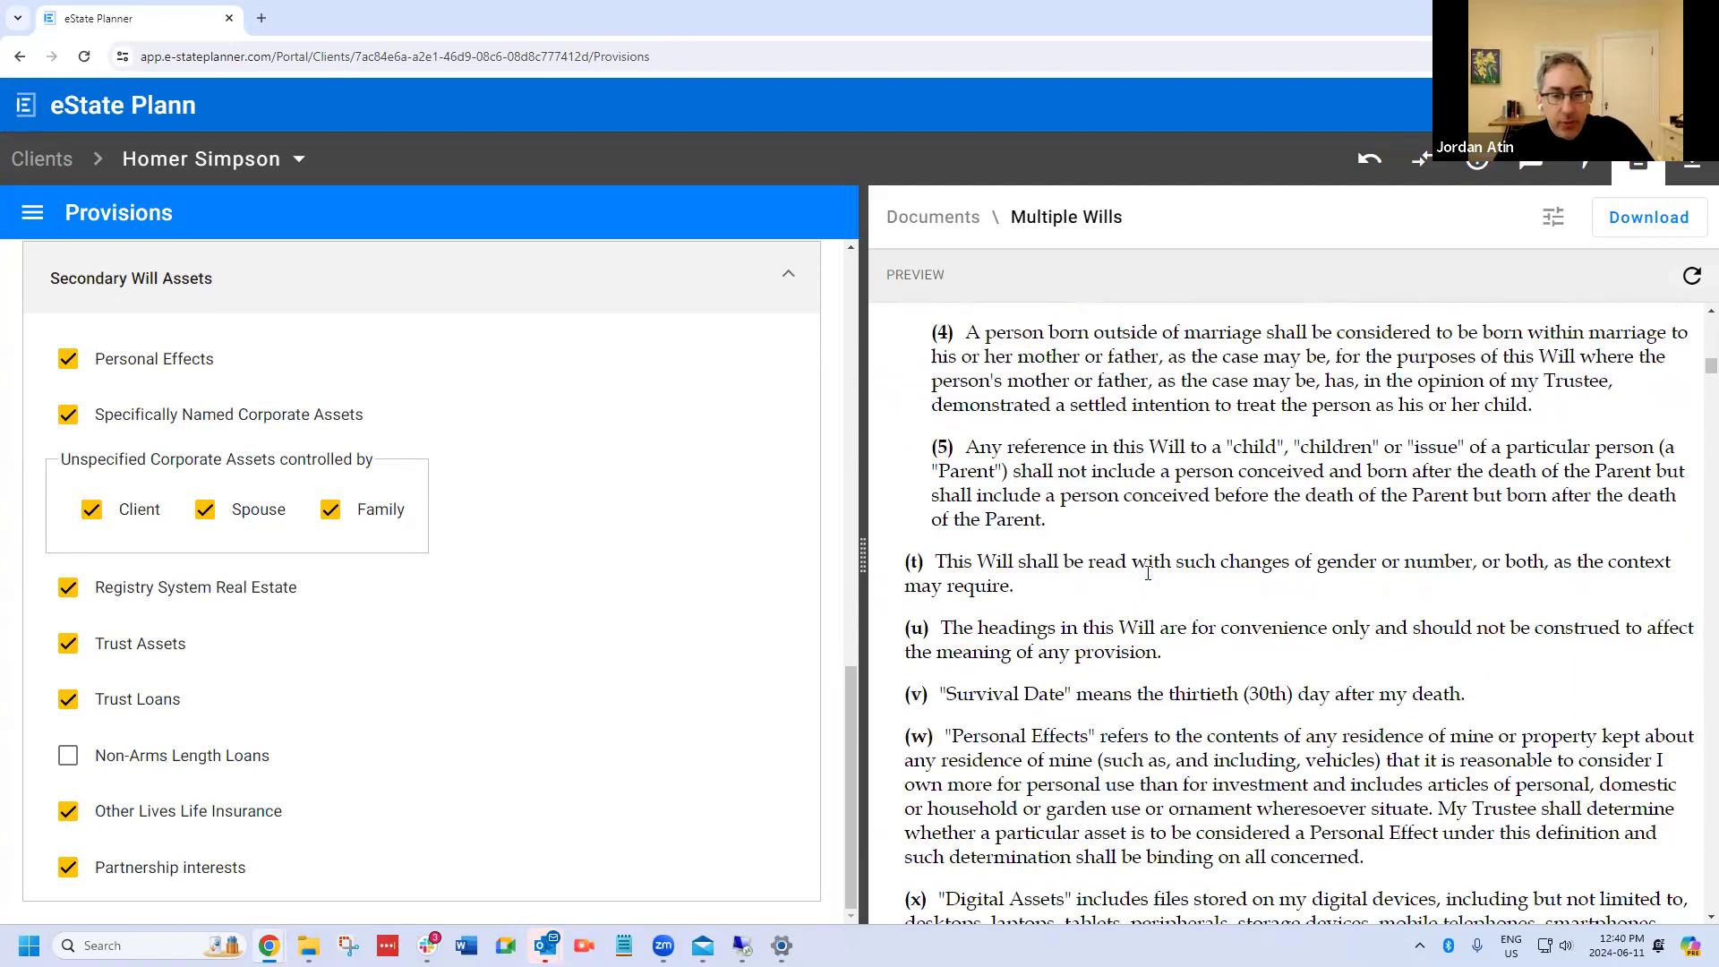
Step: Examine the "Corporate Assets" definition, highlighting paragraph (D) on other private corporations controlled by the client, spouse or family
{"action": "scroll", "coordinate": [1147, 573], "scroll_direction": "down", "scroll_amount": 4}
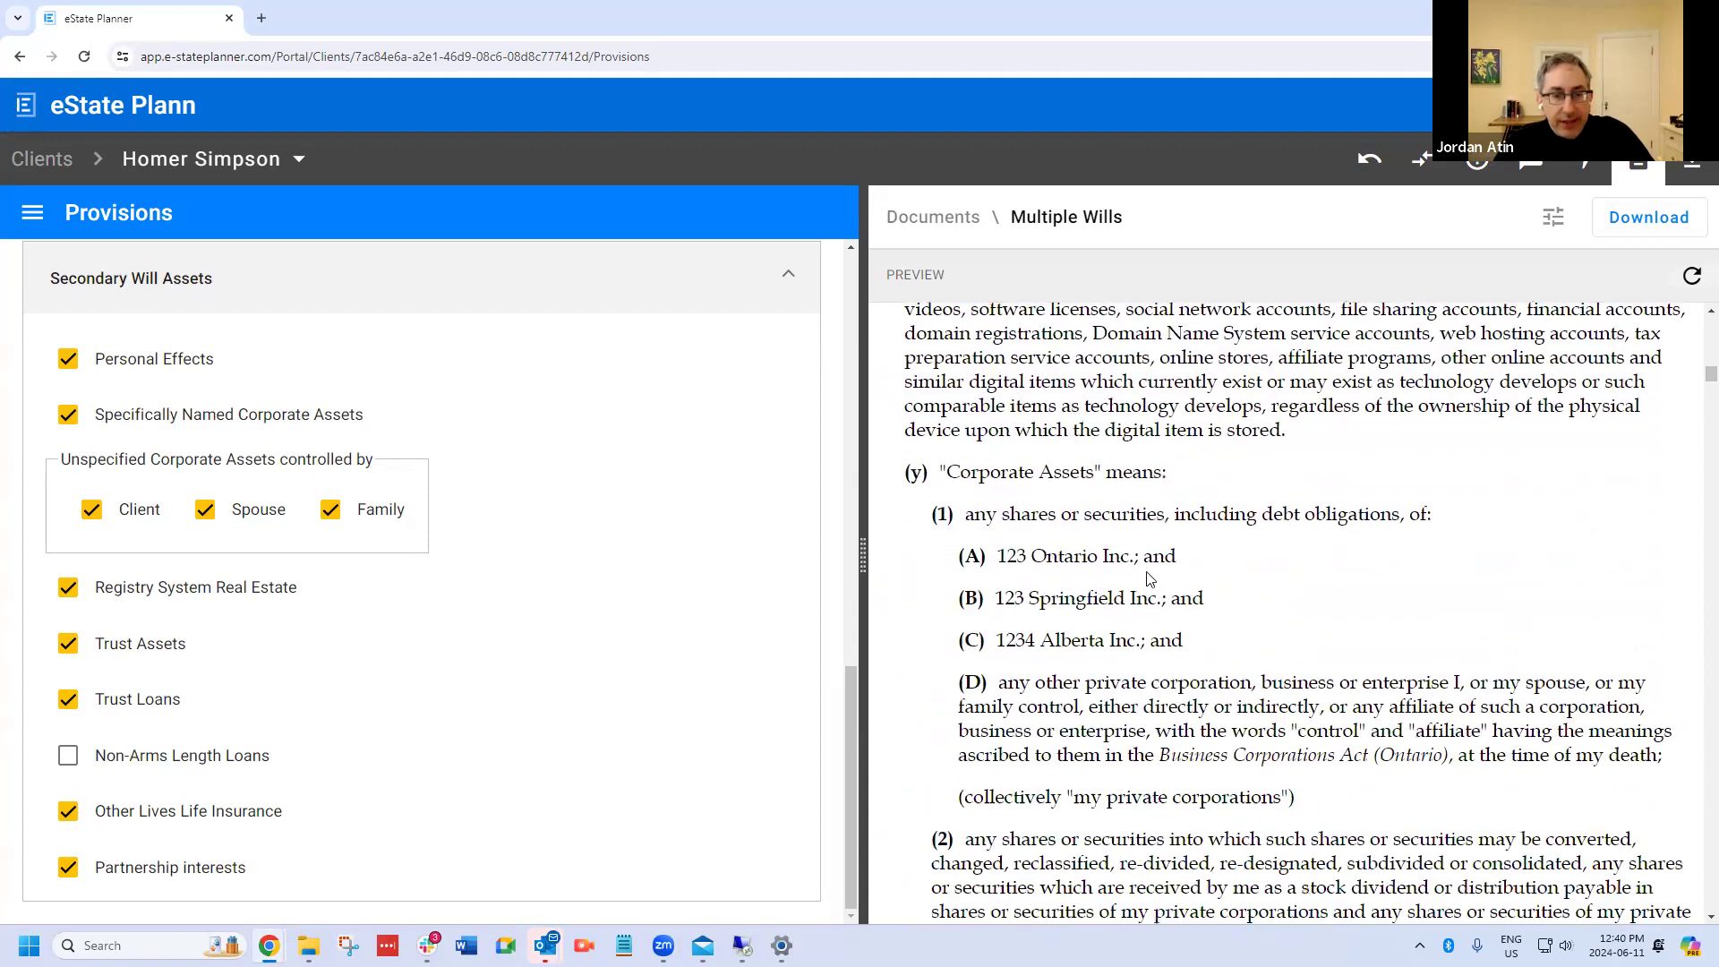
{"action": "scroll", "coordinate": [1068, 511], "scroll_direction": "up", "scroll_amount": 3}
{"action": "scroll", "coordinate": [927, 466], "scroll_direction": "down", "scroll_amount": 3}
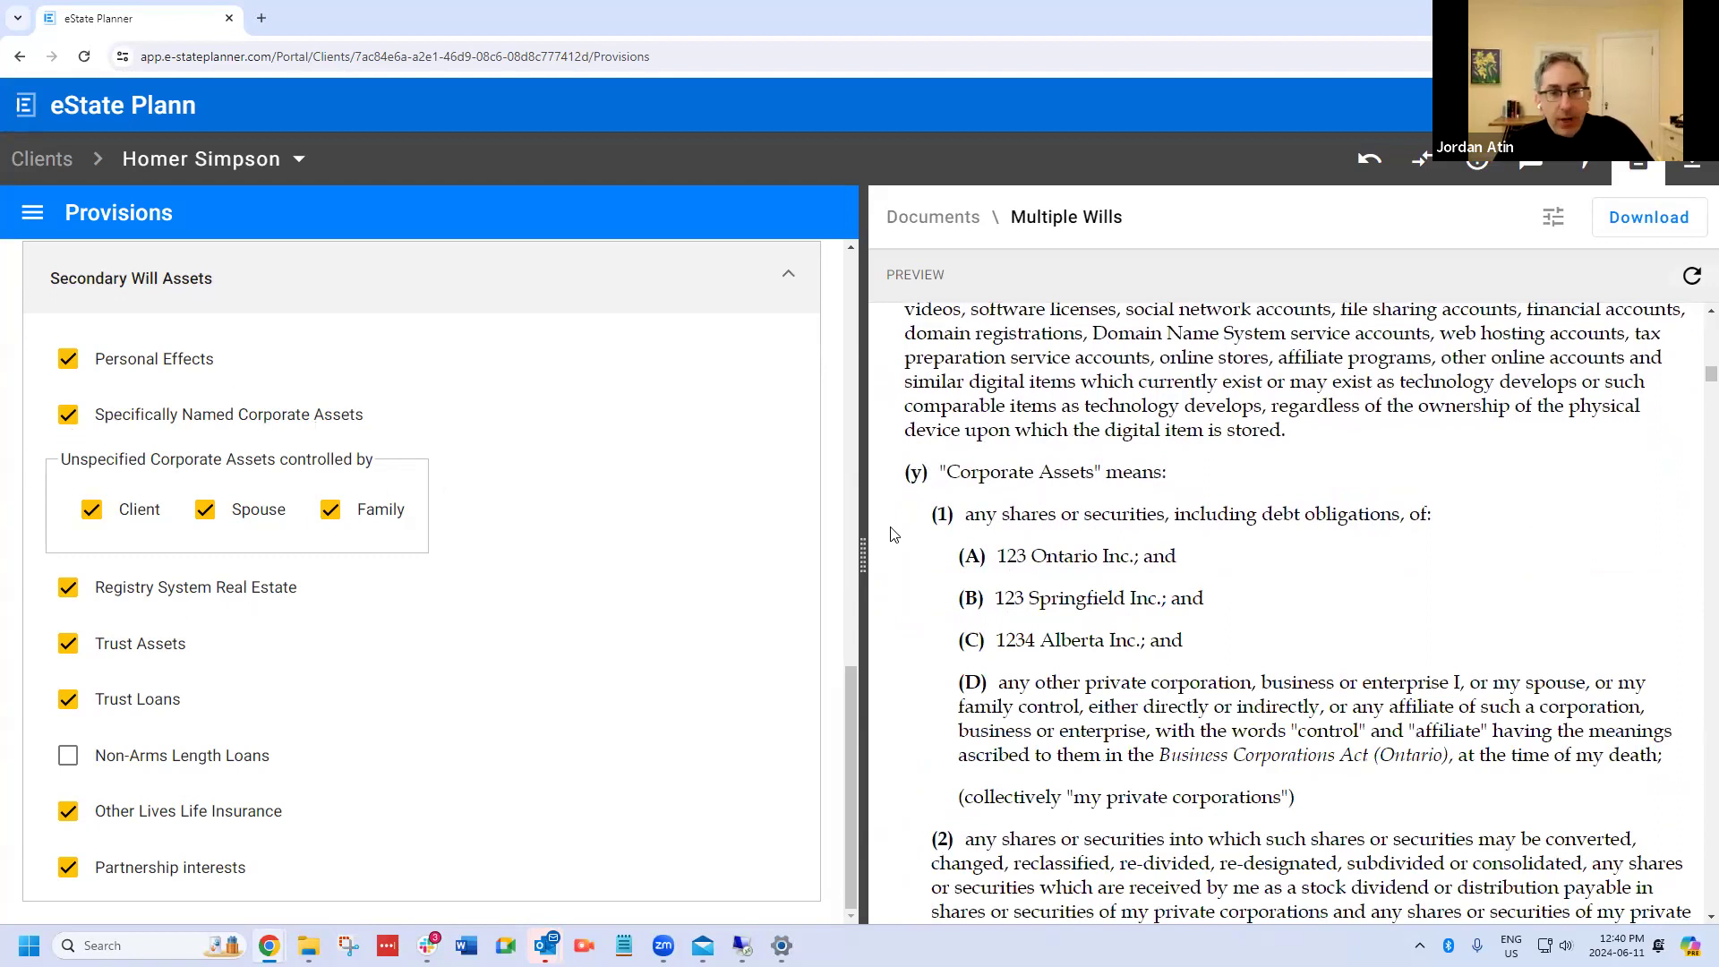
{"action": "left_click_drag", "start_coordinate": [947, 557], "coordinate": [1234, 632]}
{"action": "left_click_drag", "start_coordinate": [993, 684], "coordinate": [1683, 761]}
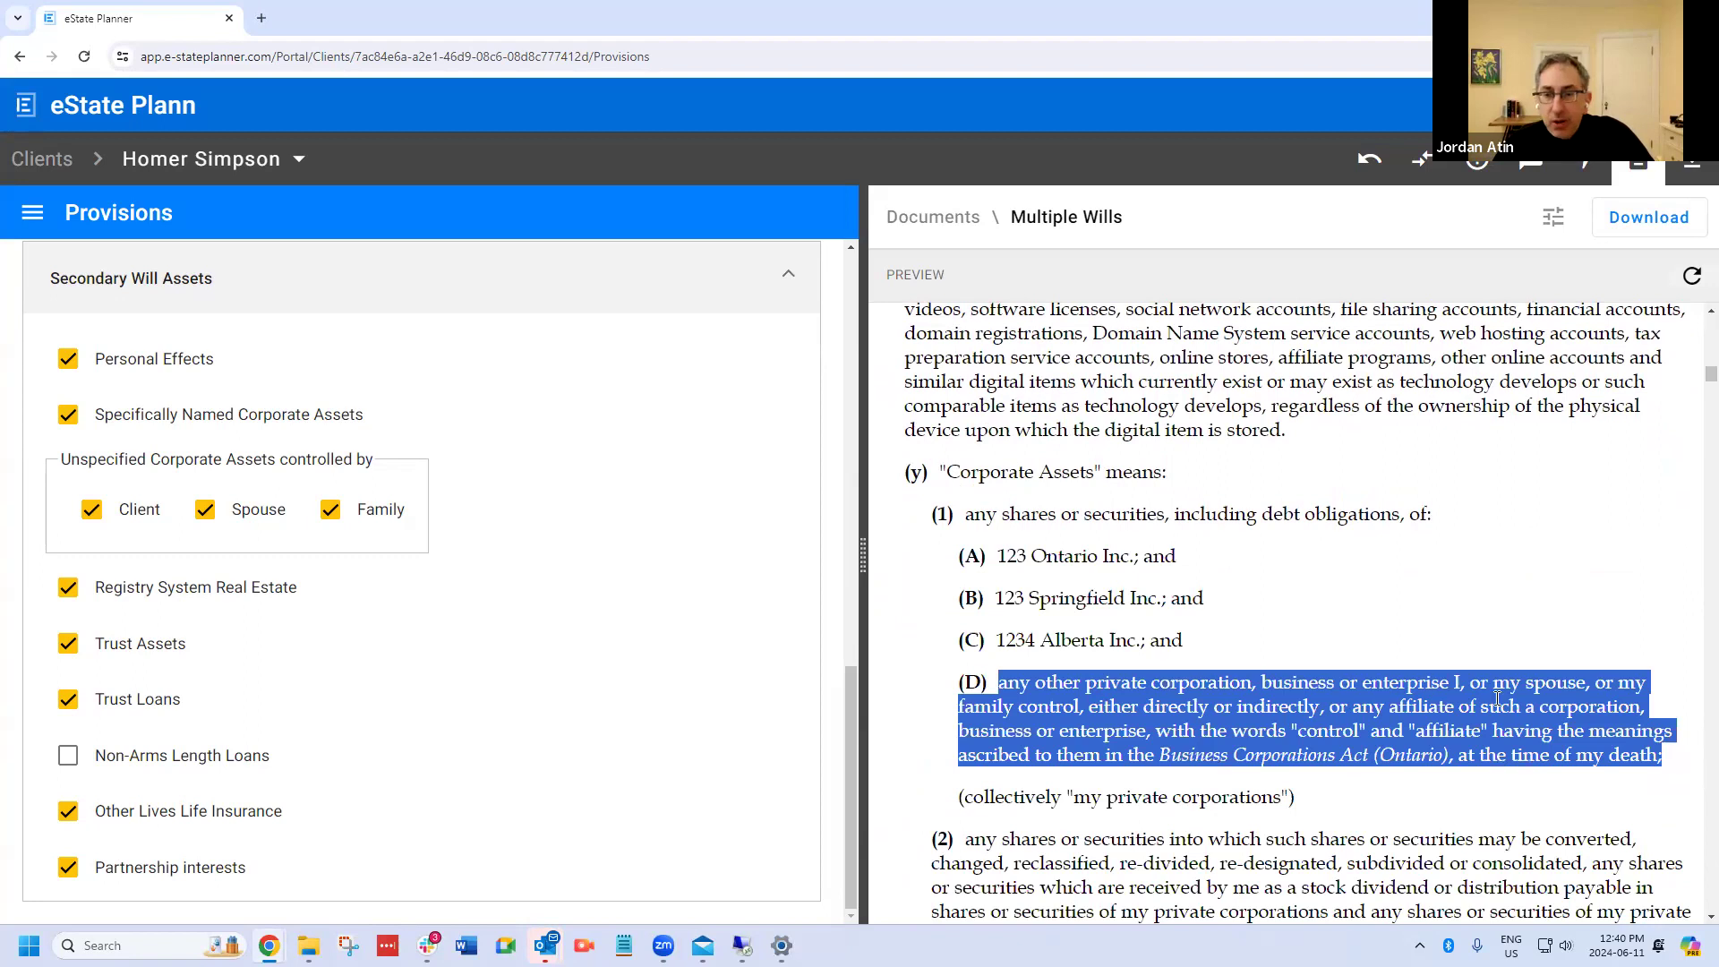
{"action": "left_click", "coordinate": [1450, 679]}
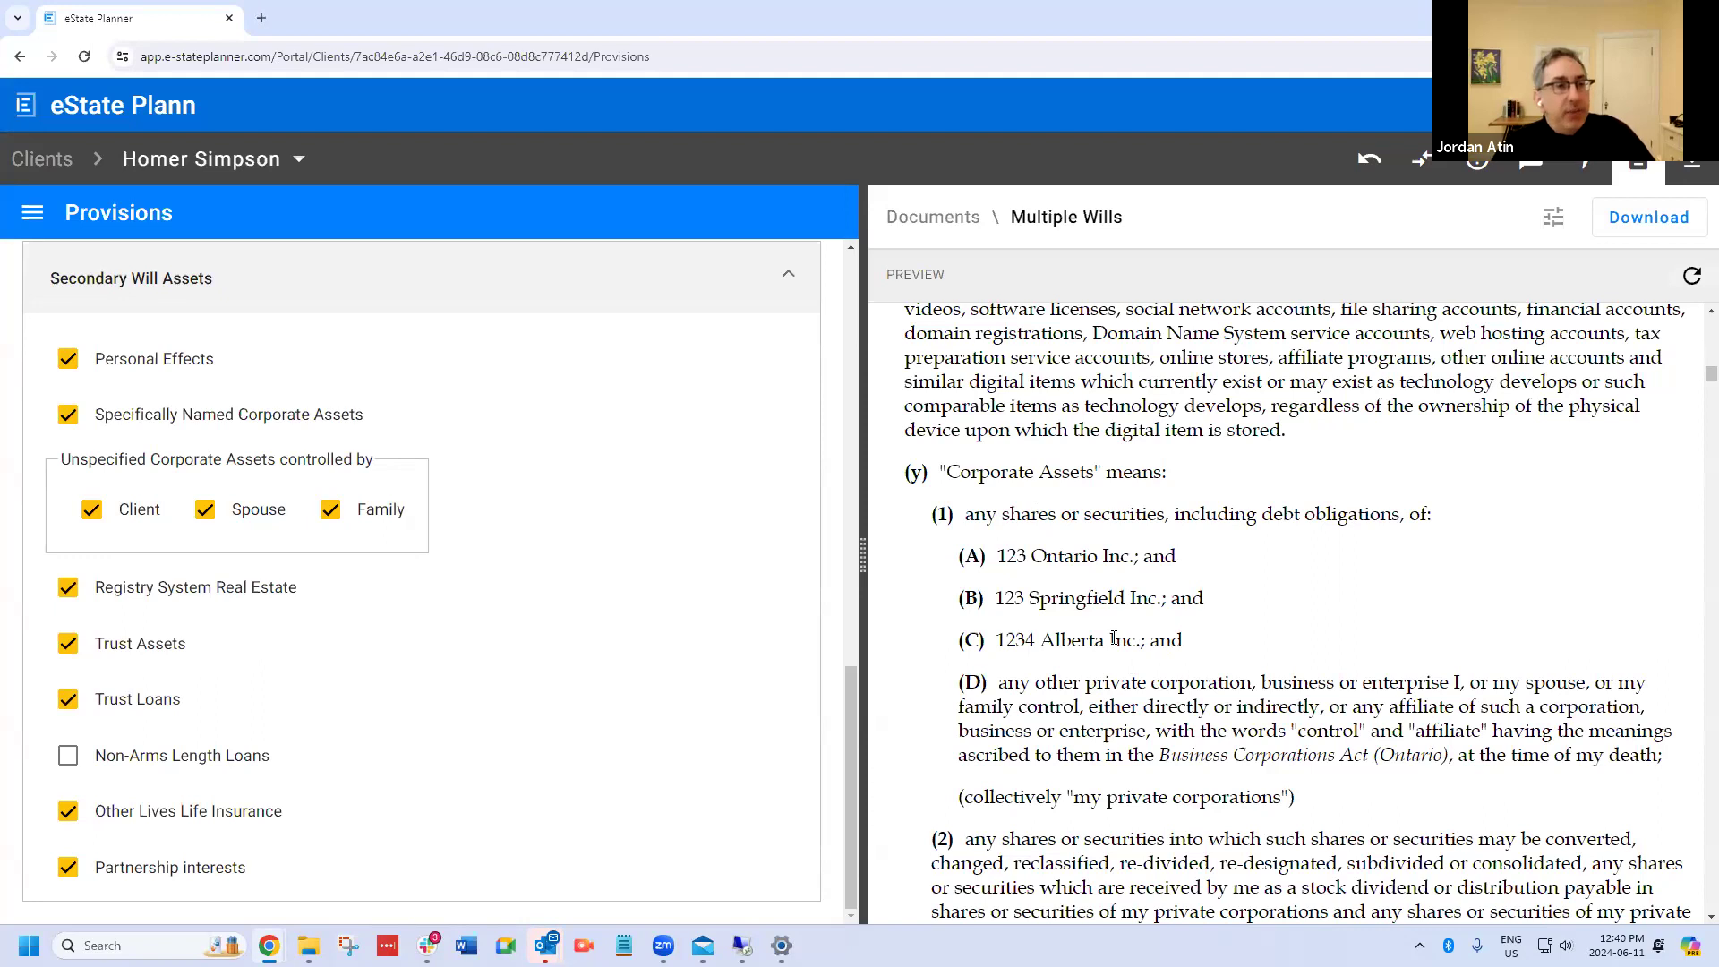
Step: Review the remaining secondary estate definitions and highlight the "Disclaimed Assets" paragraph (ee)
{"action": "scroll", "coordinate": [1096, 632], "scroll_direction": "down", "scroll_amount": 3}
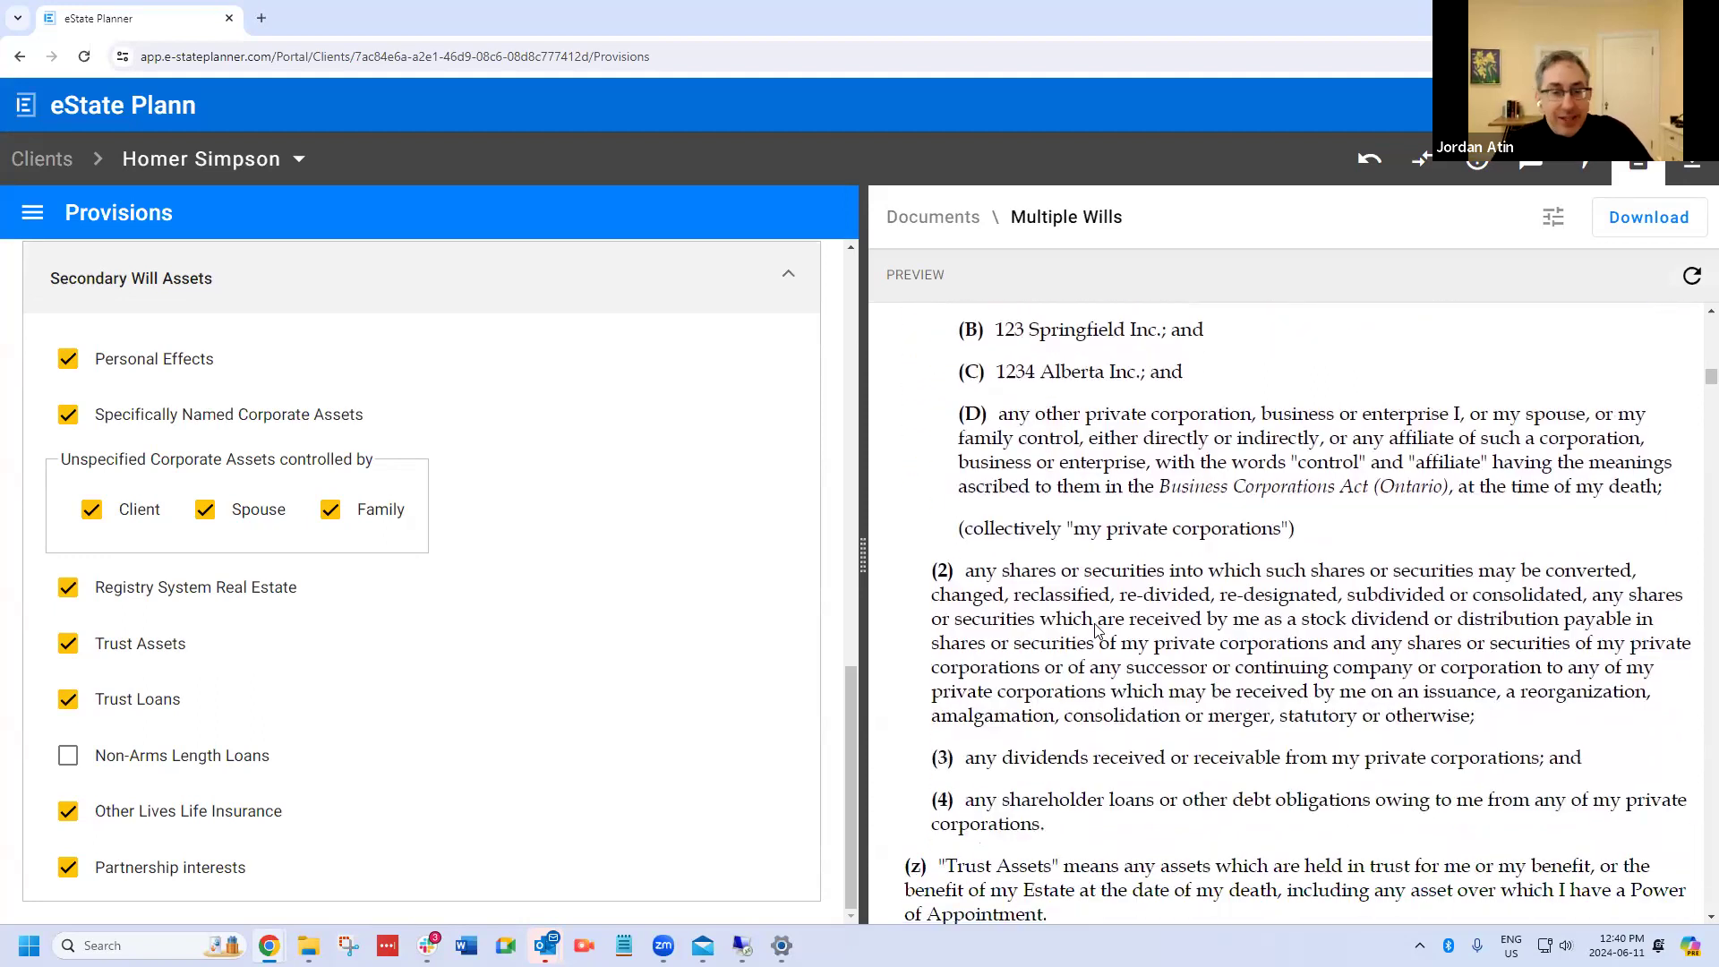
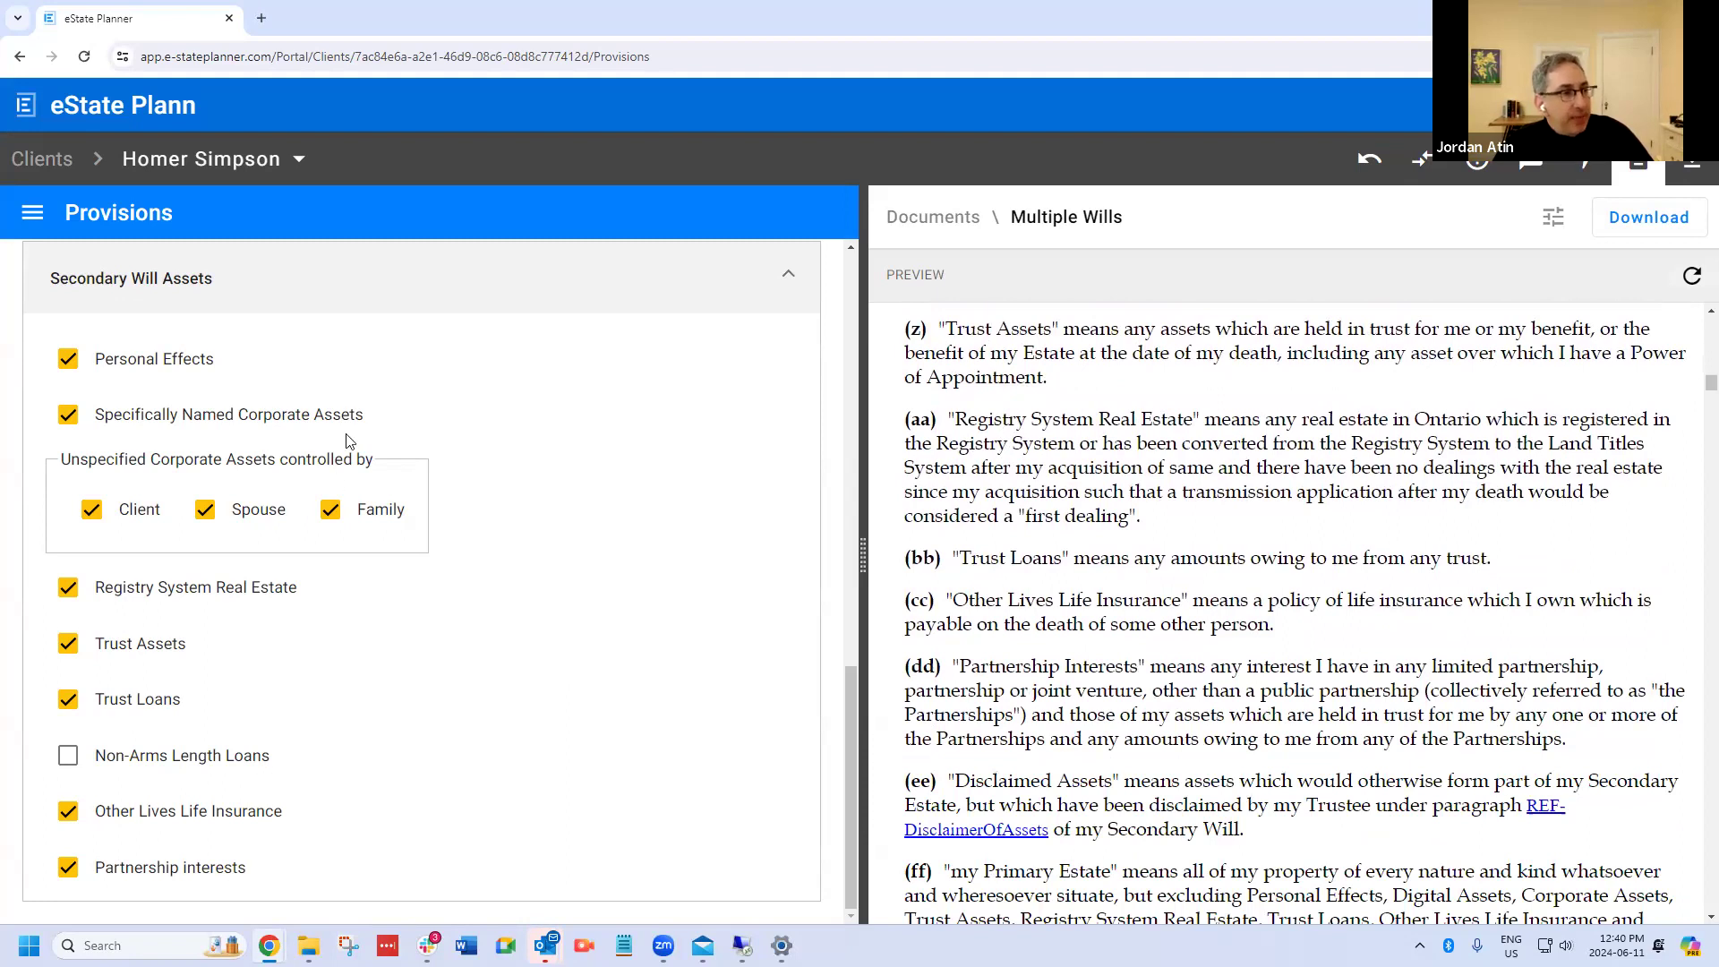
{"action": "scroll", "coordinate": [1052, 589], "scroll_direction": "down", "scroll_amount": 3}
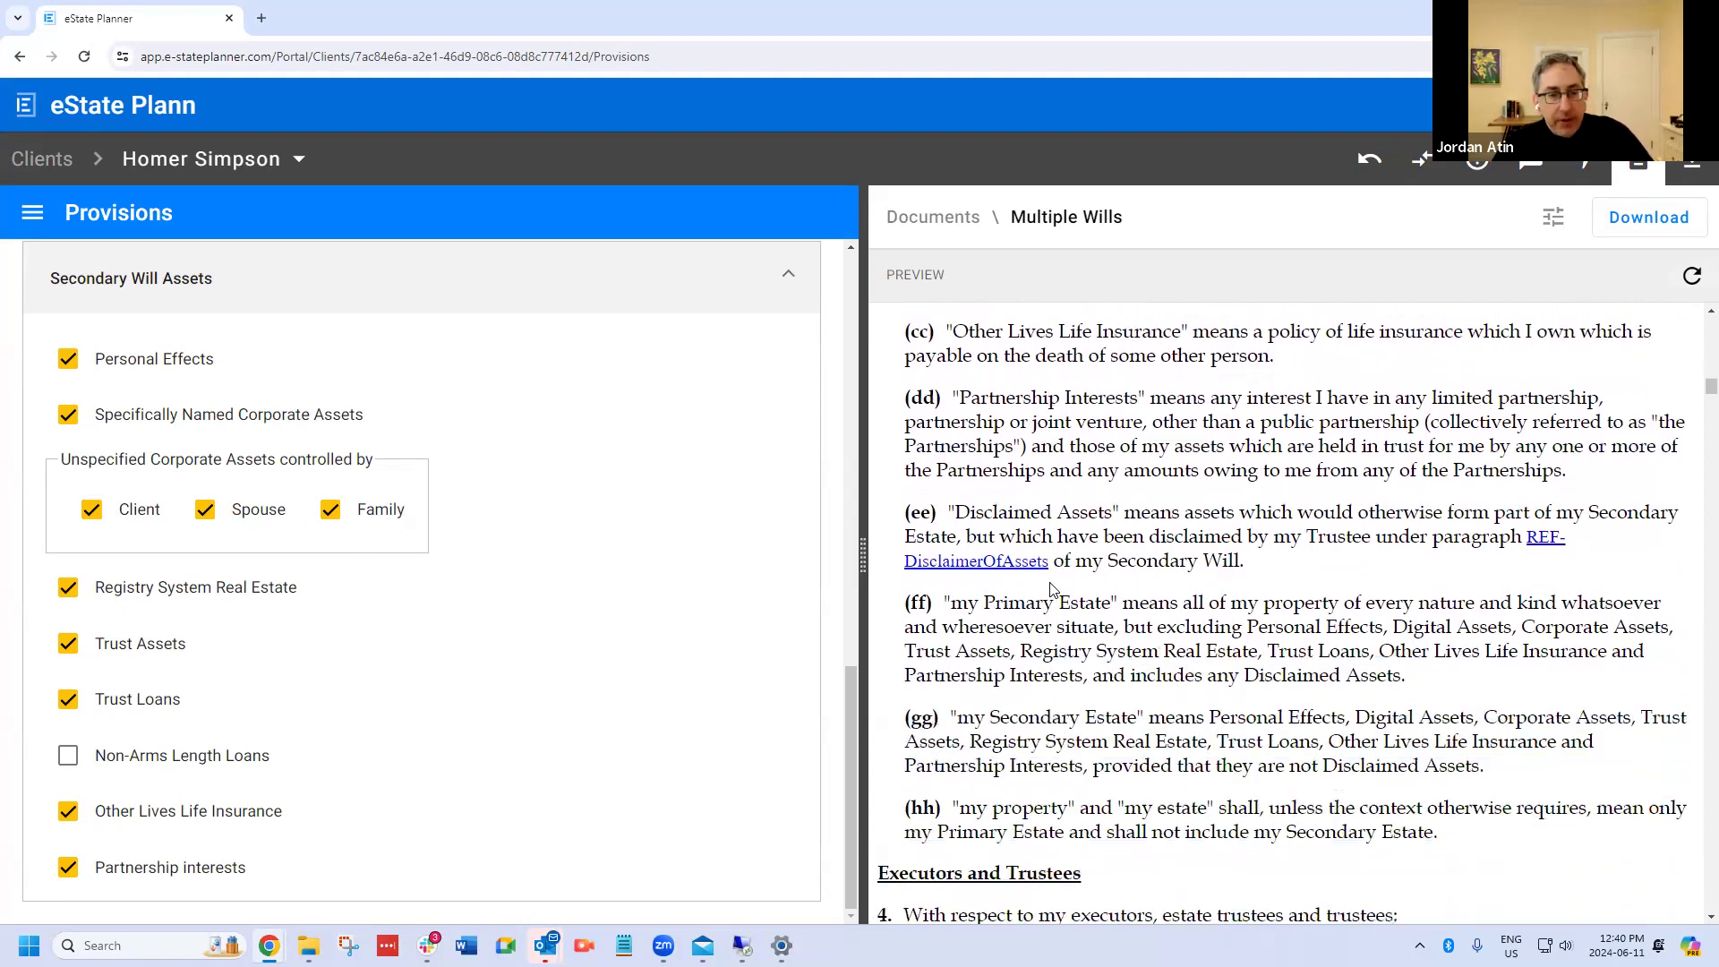
{"action": "left_click_drag", "start_coordinate": [1271, 562], "coordinate": [1104, 561]}
{"action": "left_click_drag", "start_coordinate": [944, 541], "coordinate": [886, 517]}
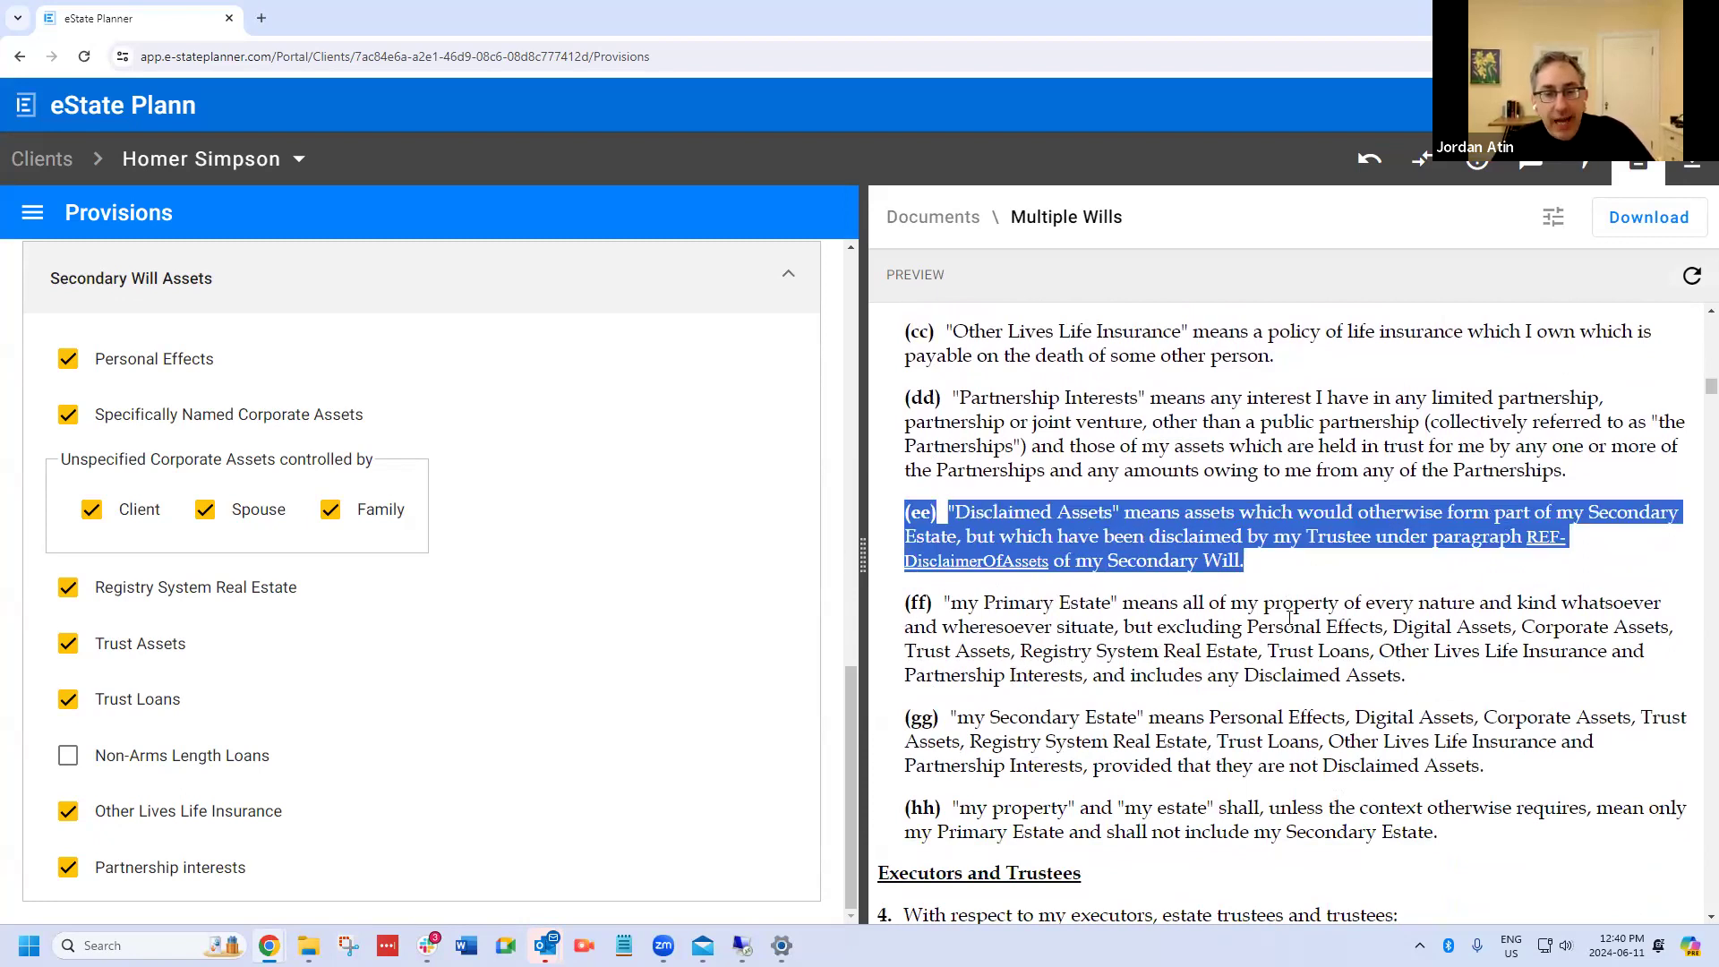
{"action": "left_click", "coordinate": [994, 575]}
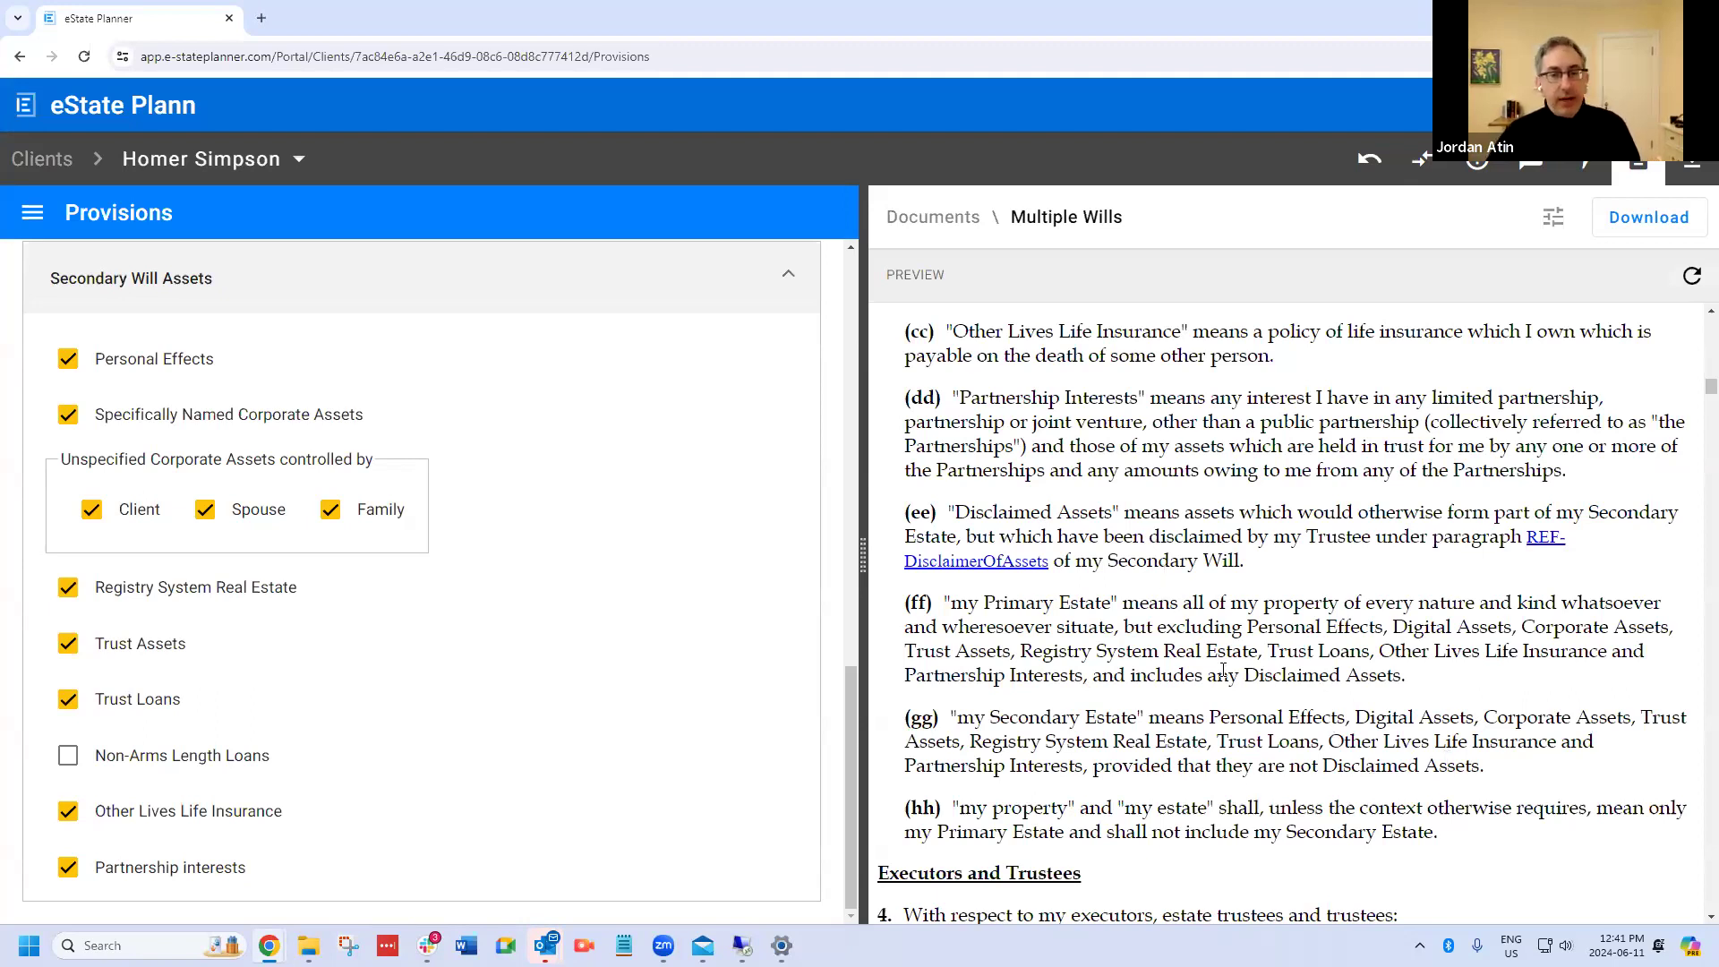
Step: Read from the executor appointments through the Trust for Residence clause, highlighting "to the extent that it forms part of my Primary Estate"
{"action": "scroll", "coordinate": [1223, 669], "scroll_direction": "down", "scroll_amount": 1}
{"action": "scroll", "coordinate": [1223, 663], "scroll_direction": "down", "scroll_amount": 7}
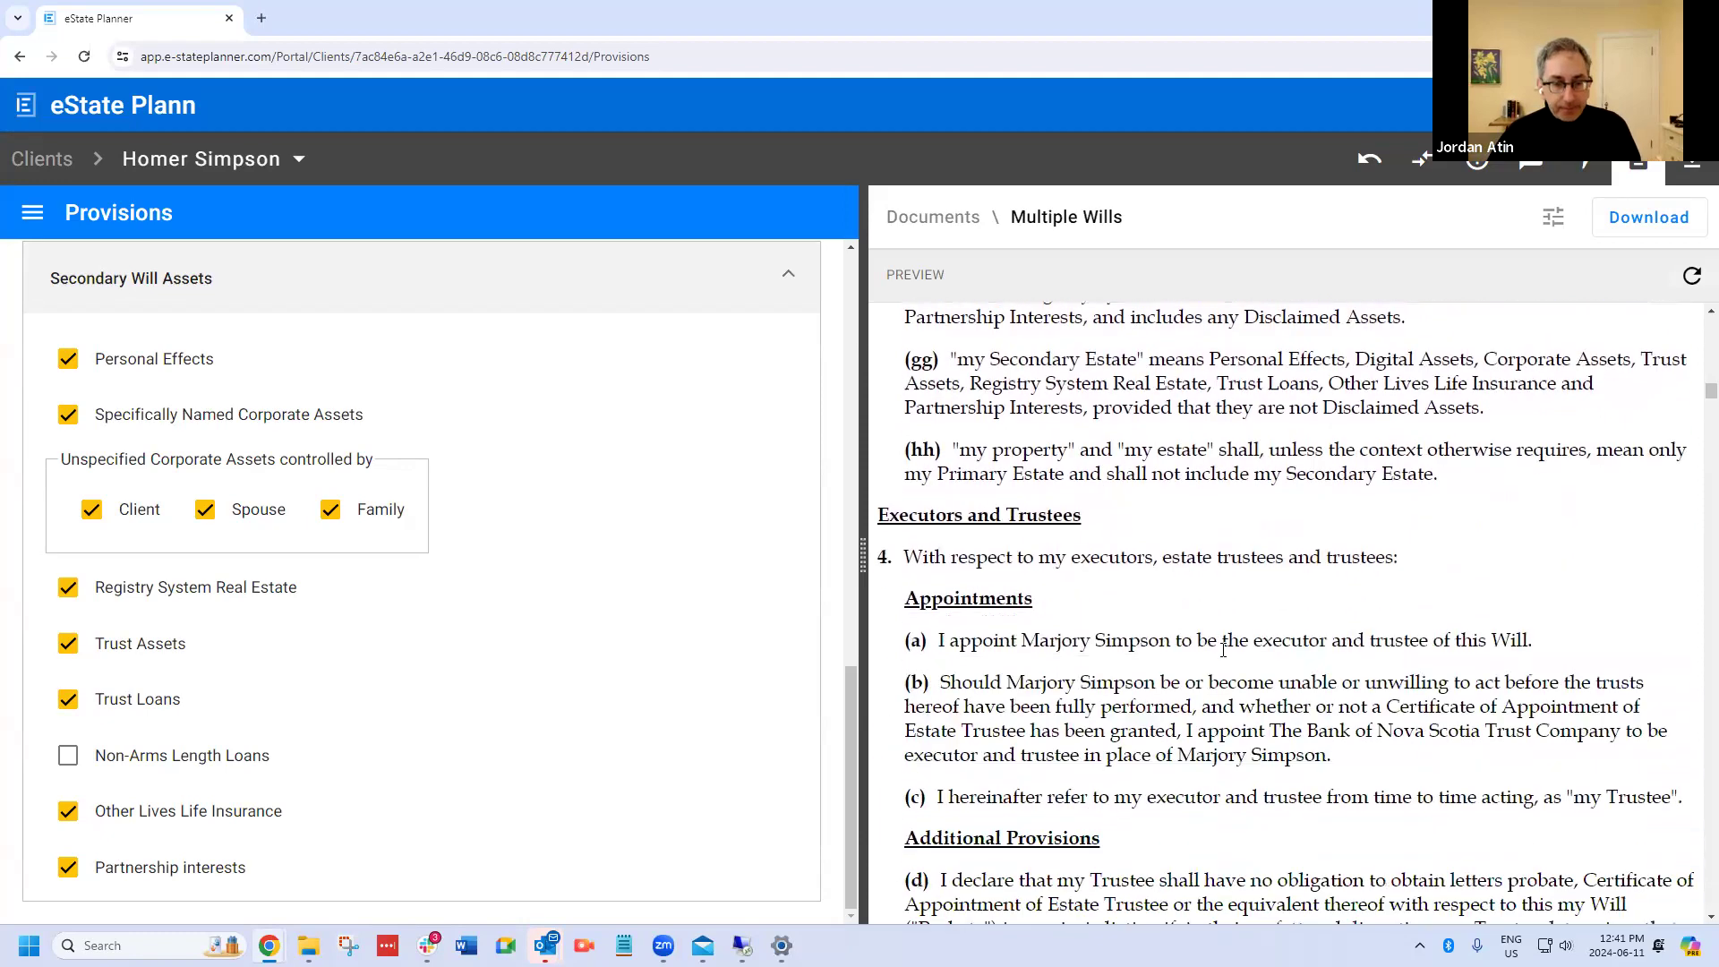
{"action": "scroll", "coordinate": [1223, 649], "scroll_direction": "down", "scroll_amount": 15}
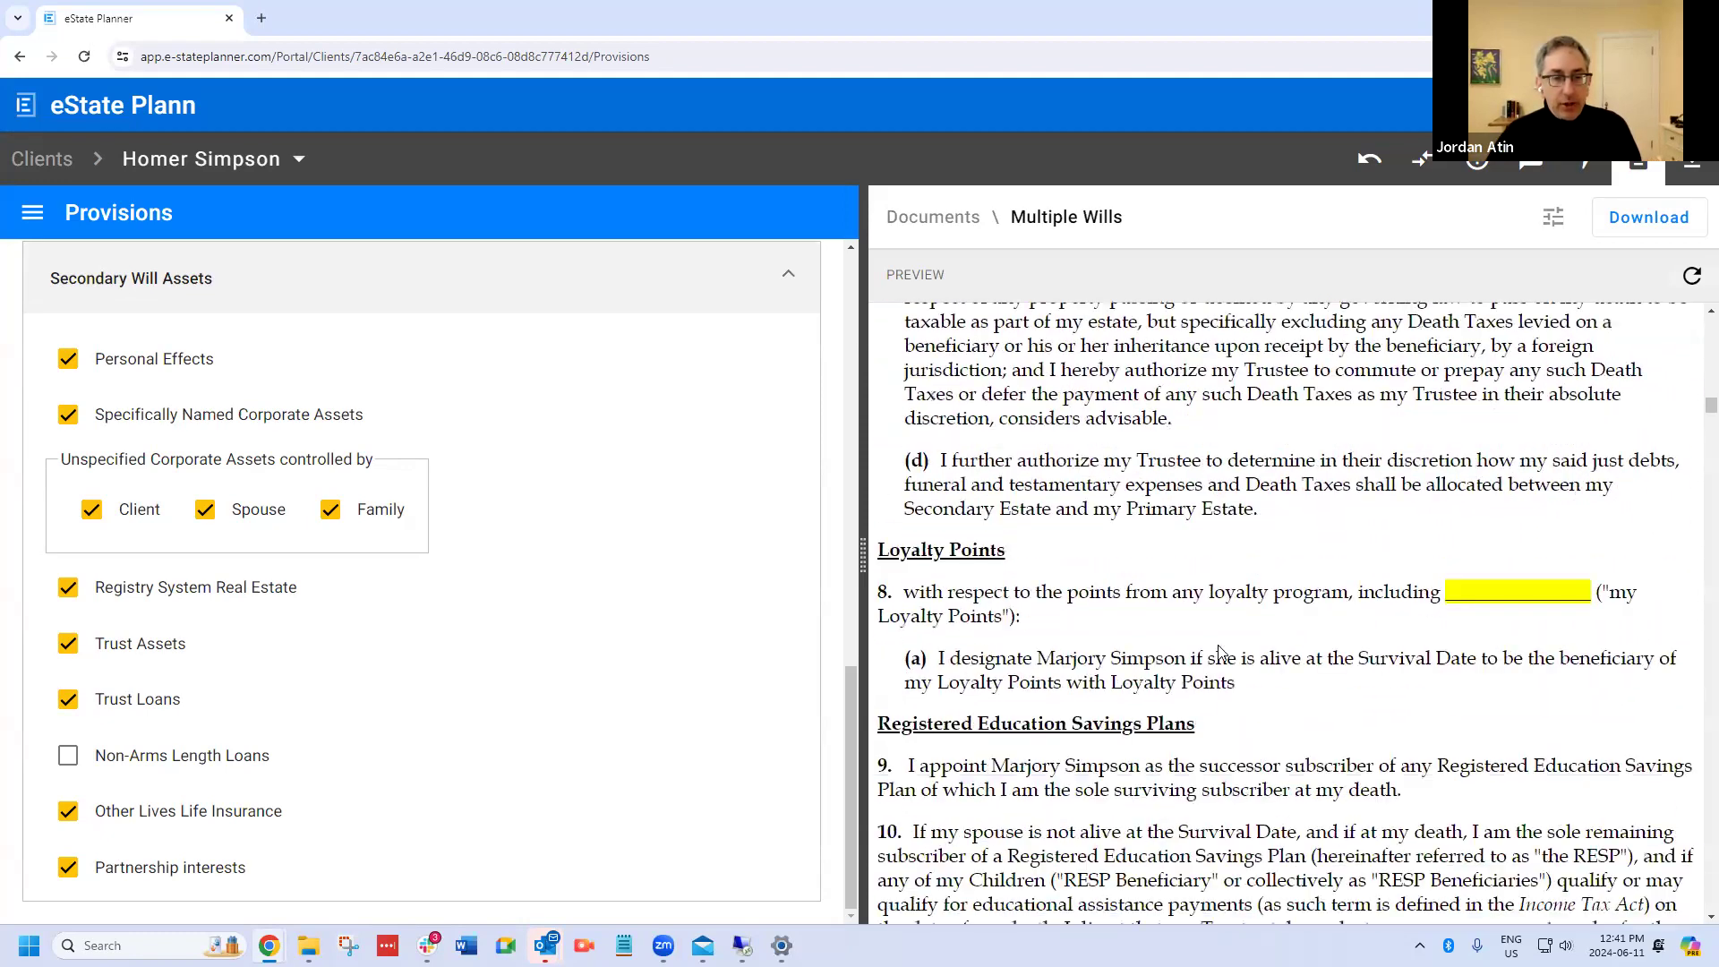
{"action": "scroll", "coordinate": [1219, 651], "scroll_direction": "down", "scroll_amount": 11}
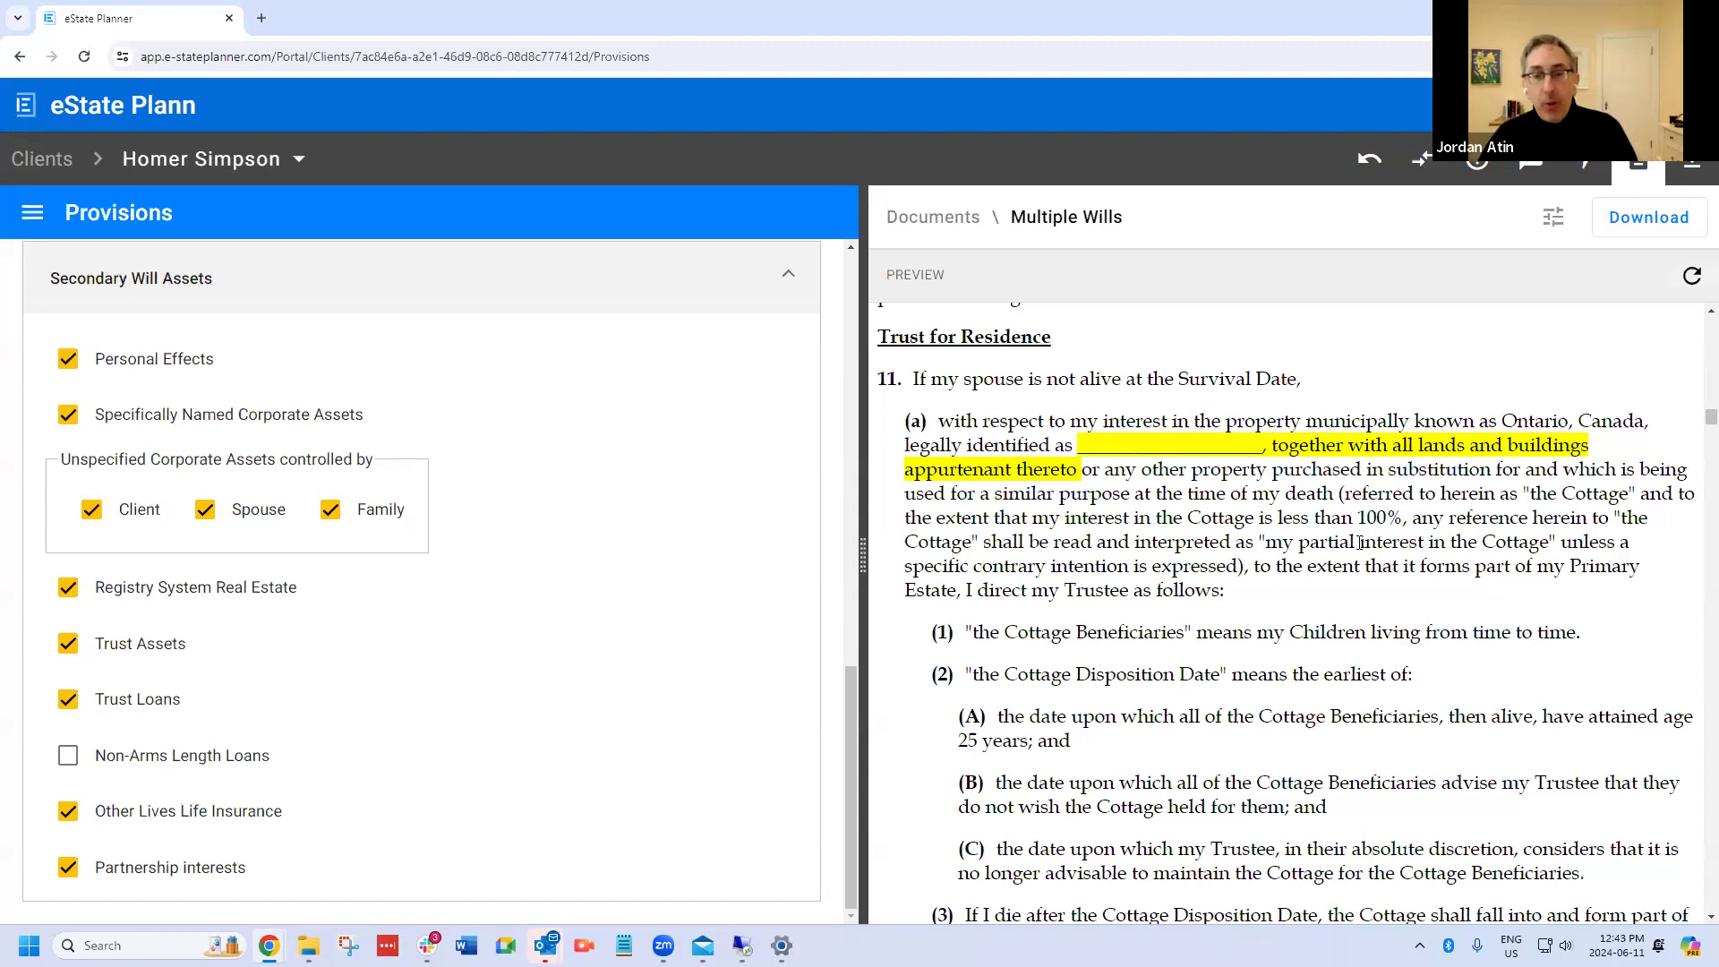
{"action": "left_click_drag", "start_coordinate": [1253, 565], "coordinate": [958, 570]}
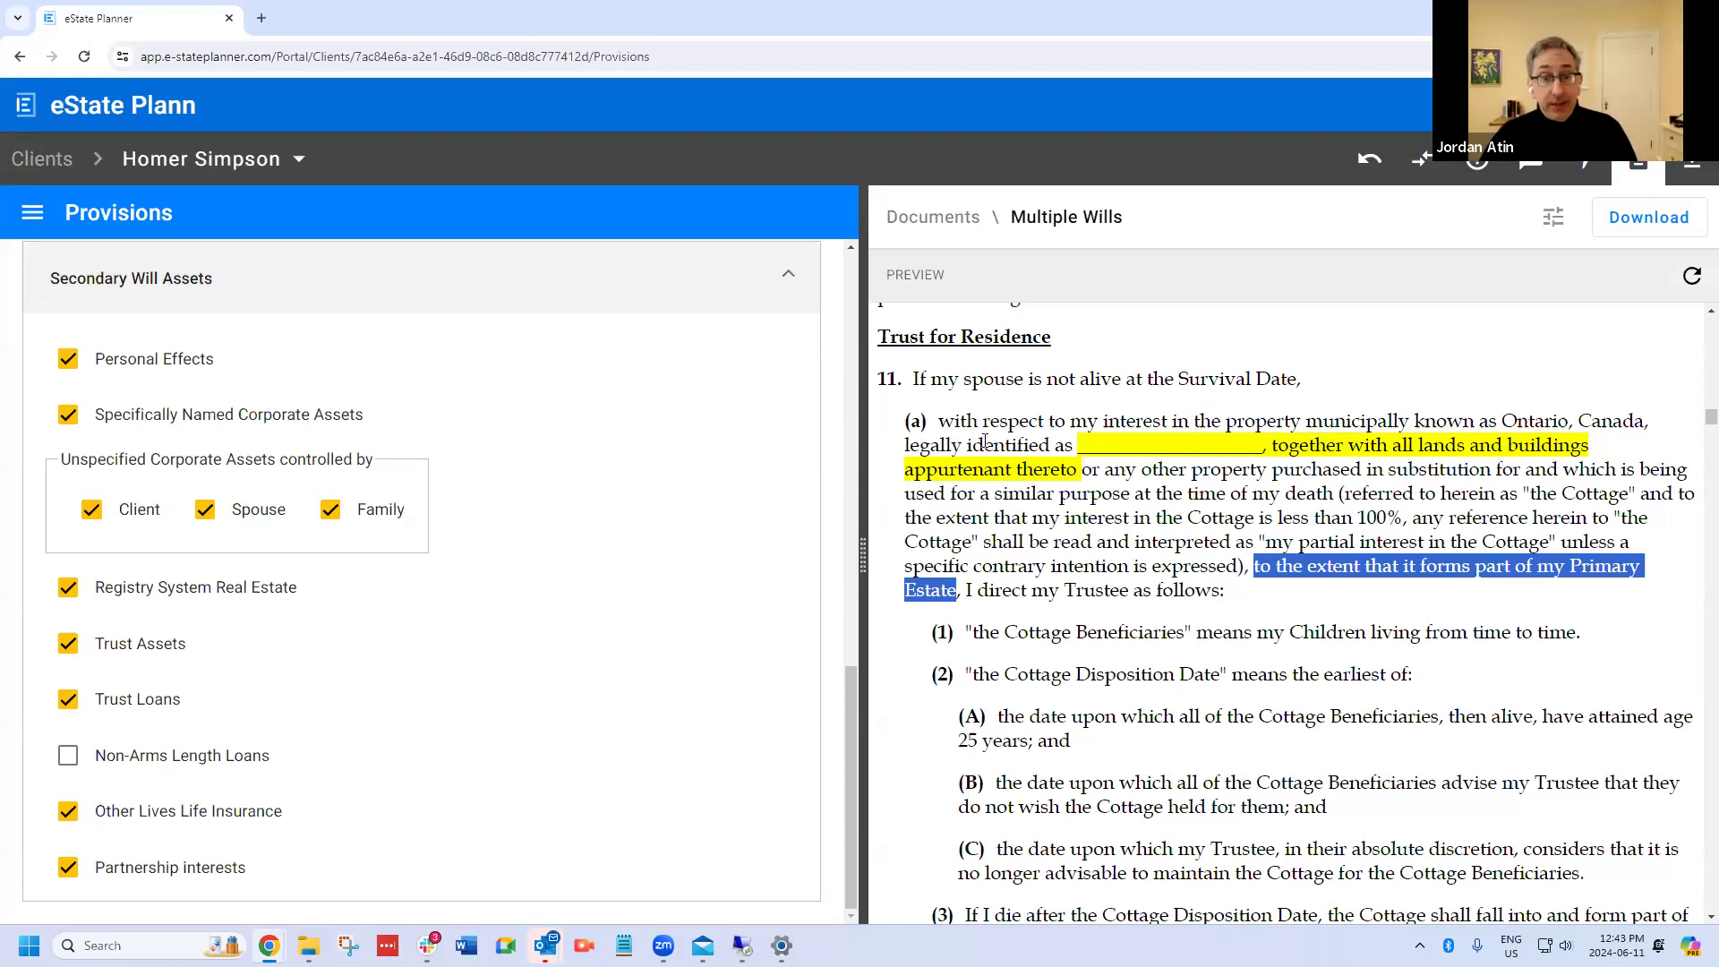
{"action": "scroll", "coordinate": [983, 441], "scroll_direction": "down", "scroll_amount": 1}
{"action": "scroll", "coordinate": [996, 454], "scroll_direction": "down", "scroll_amount": 4}
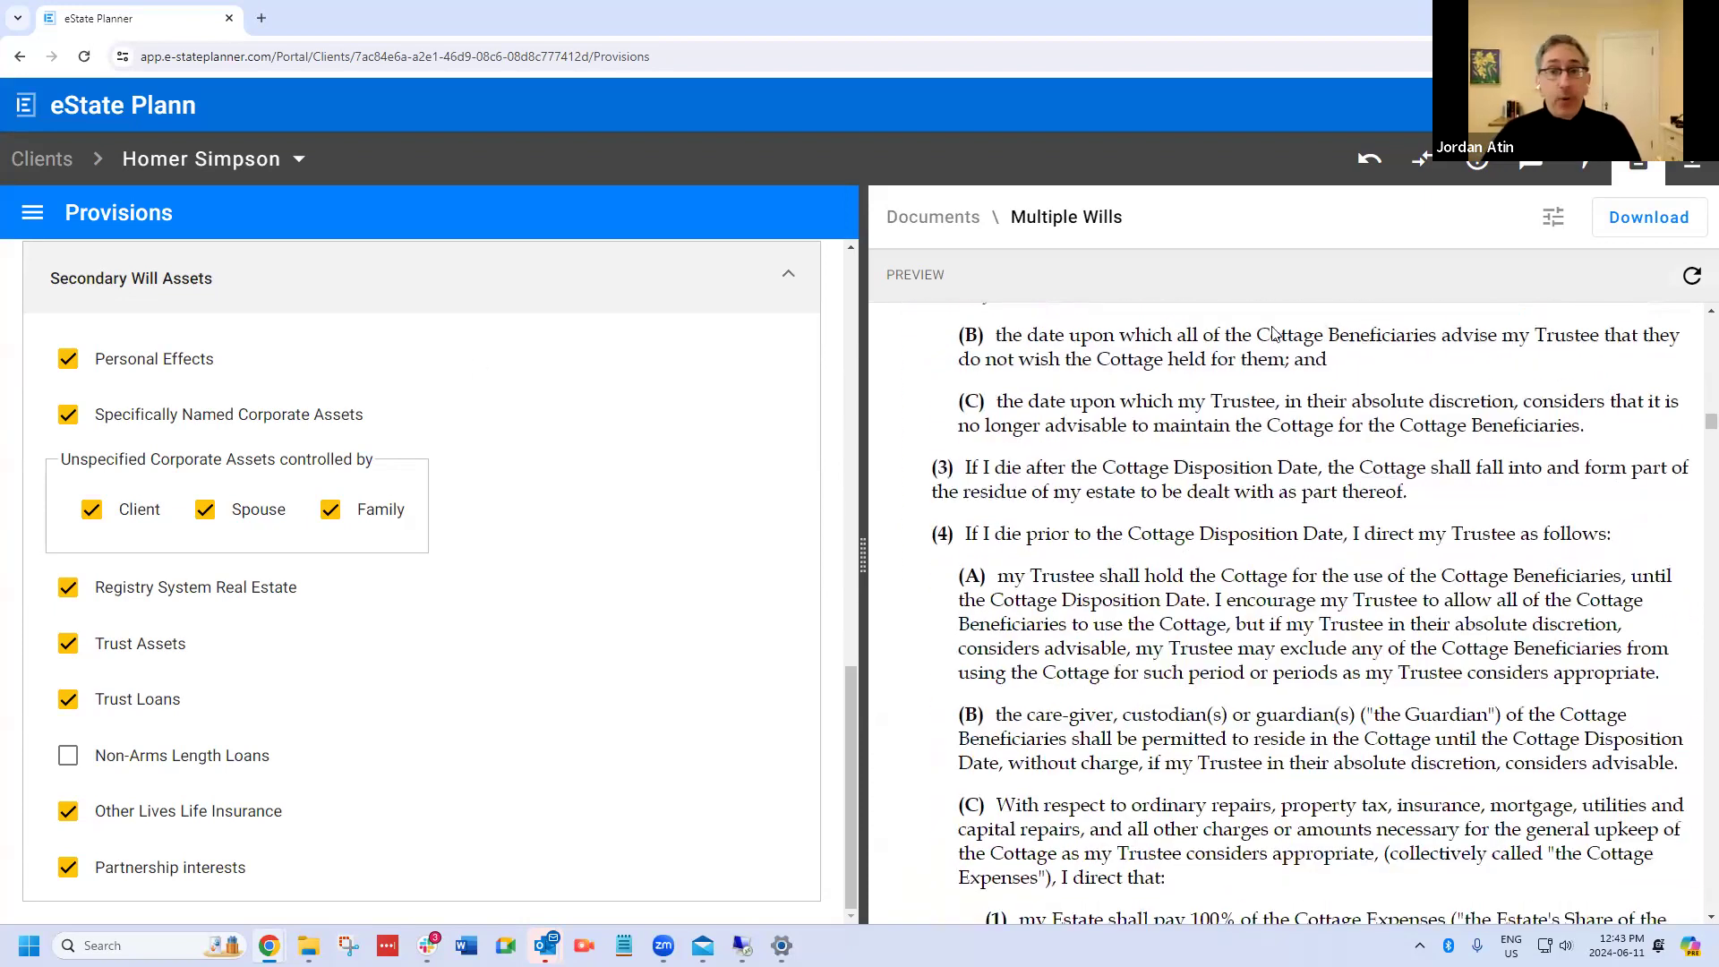
Step: Show the Multiple Wills document options beside the preview and find the Gift Options section
{"action": "left_click", "coordinate": [1541, 229]}
{"action": "scroll", "coordinate": [1107, 500], "scroll_direction": "down", "scroll_amount": 10}
{"action": "scroll", "coordinate": [1107, 500], "scroll_direction": "down", "scroll_amount": 8}
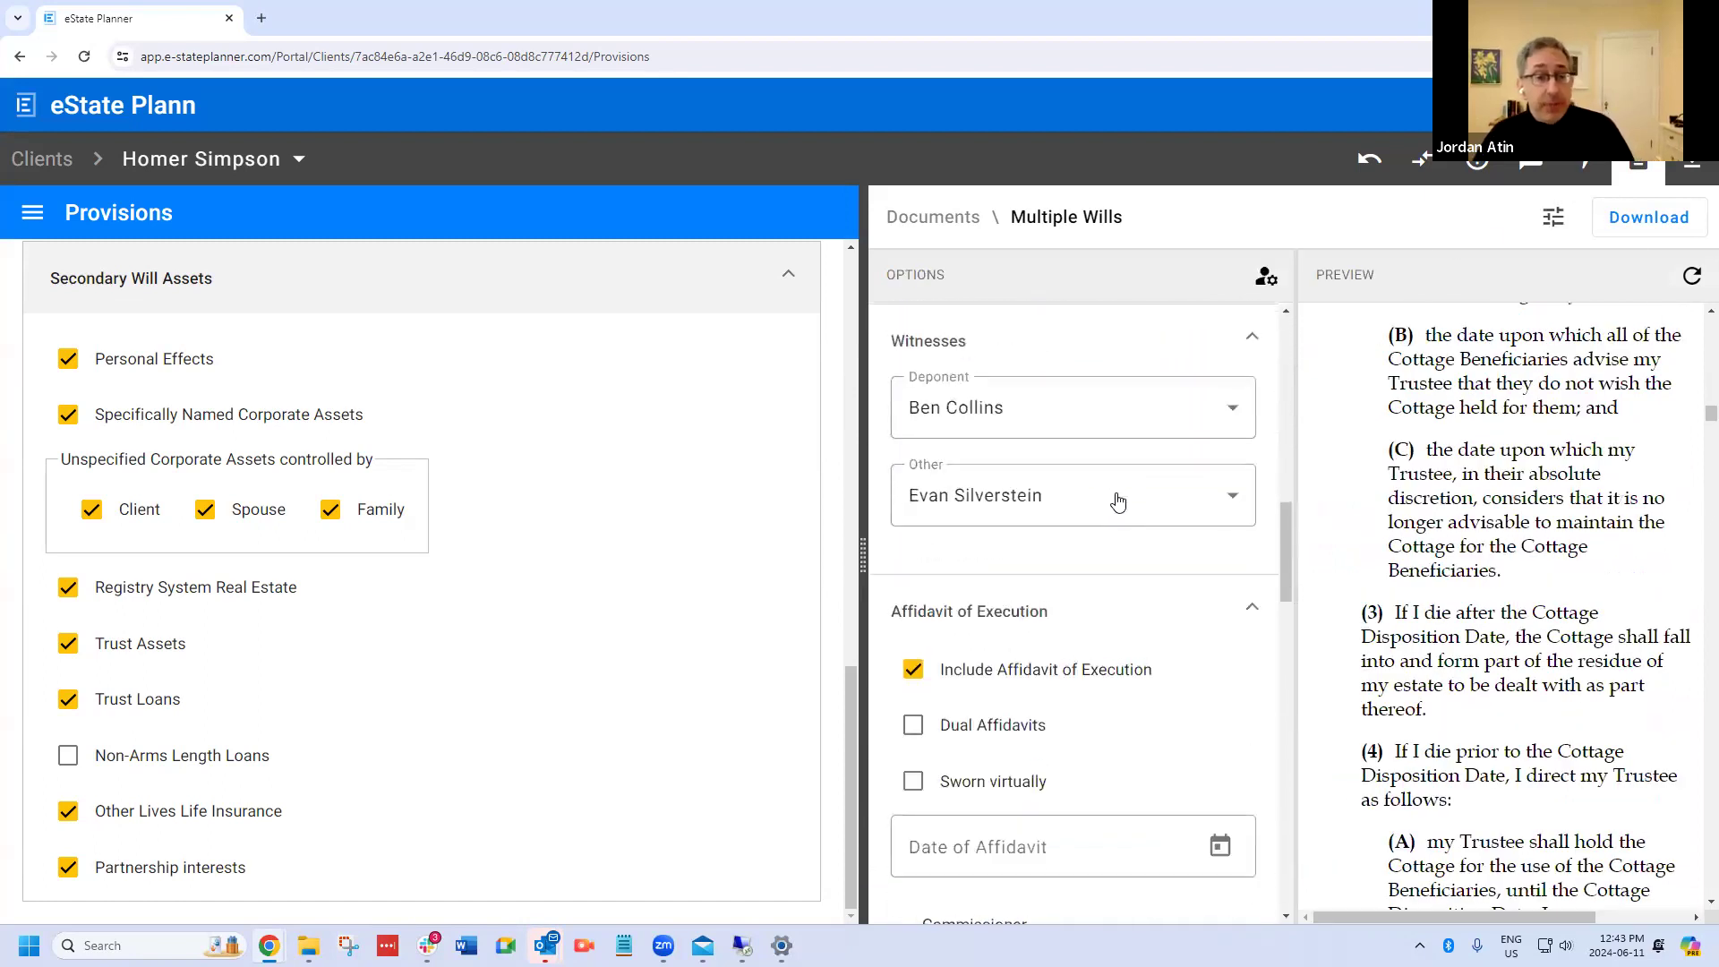
{"action": "scroll", "coordinate": [1094, 497], "scroll_direction": "down", "scroll_amount": 1}
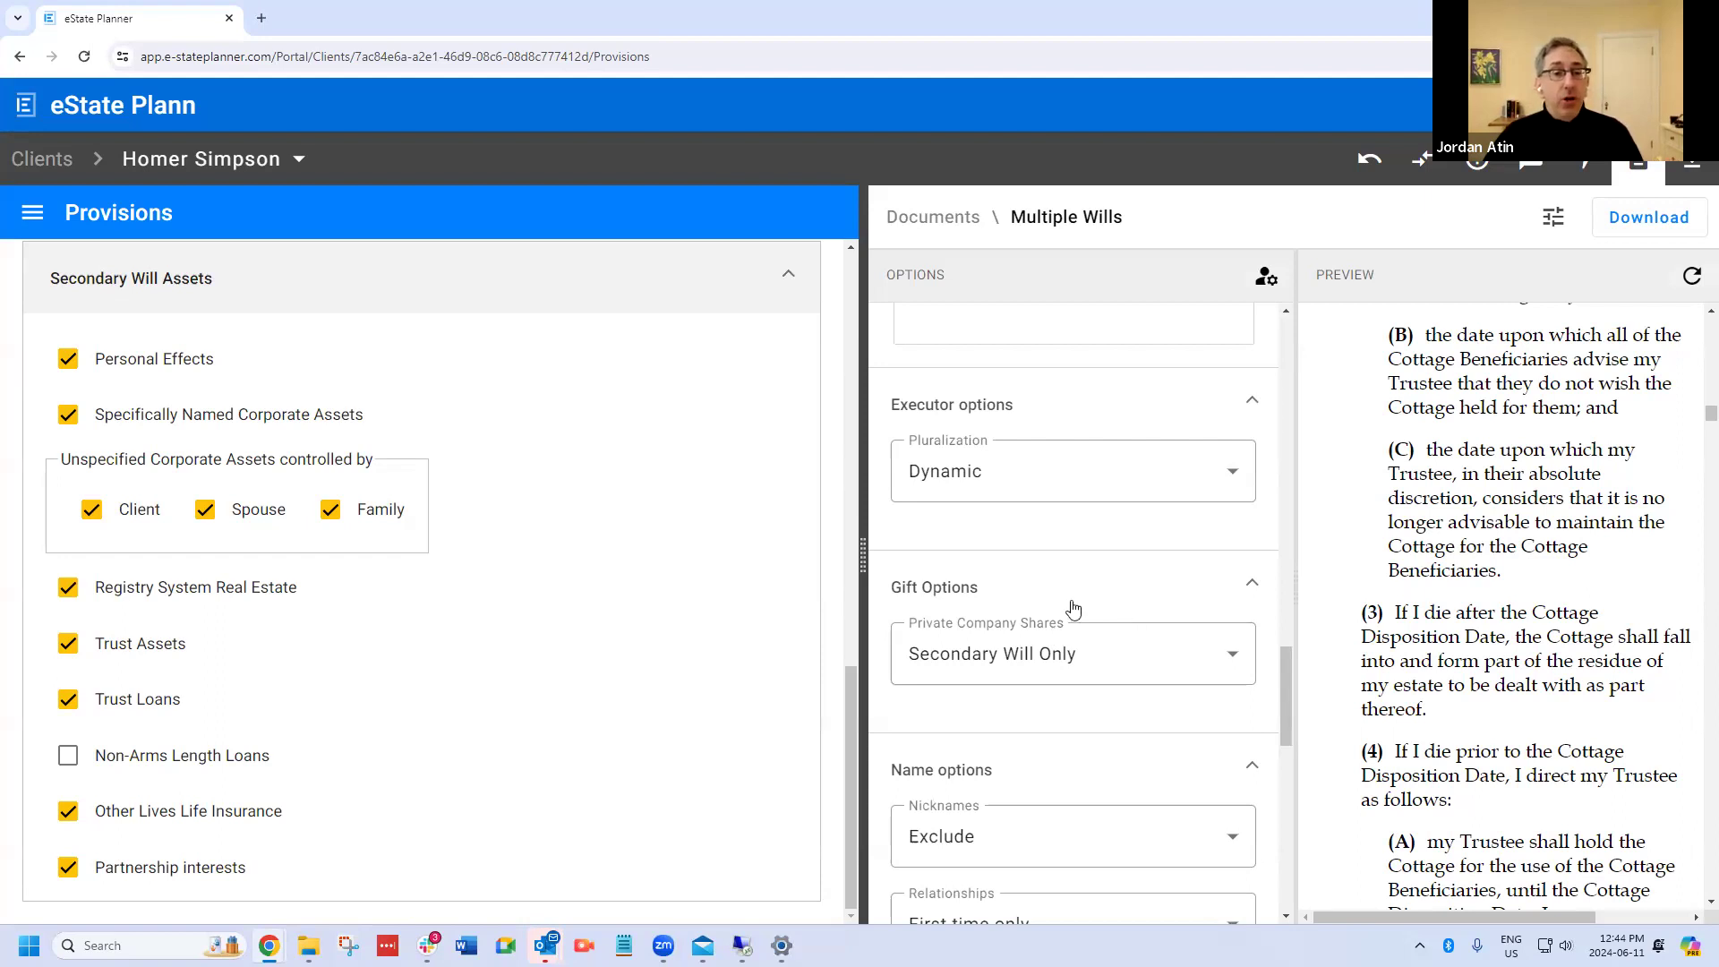
Step: Try Primary and Secondary Wills for gifts of Private Company Shares and restore the setting to Secondary Will Only
{"action": "left_click", "coordinate": [1049, 667]}
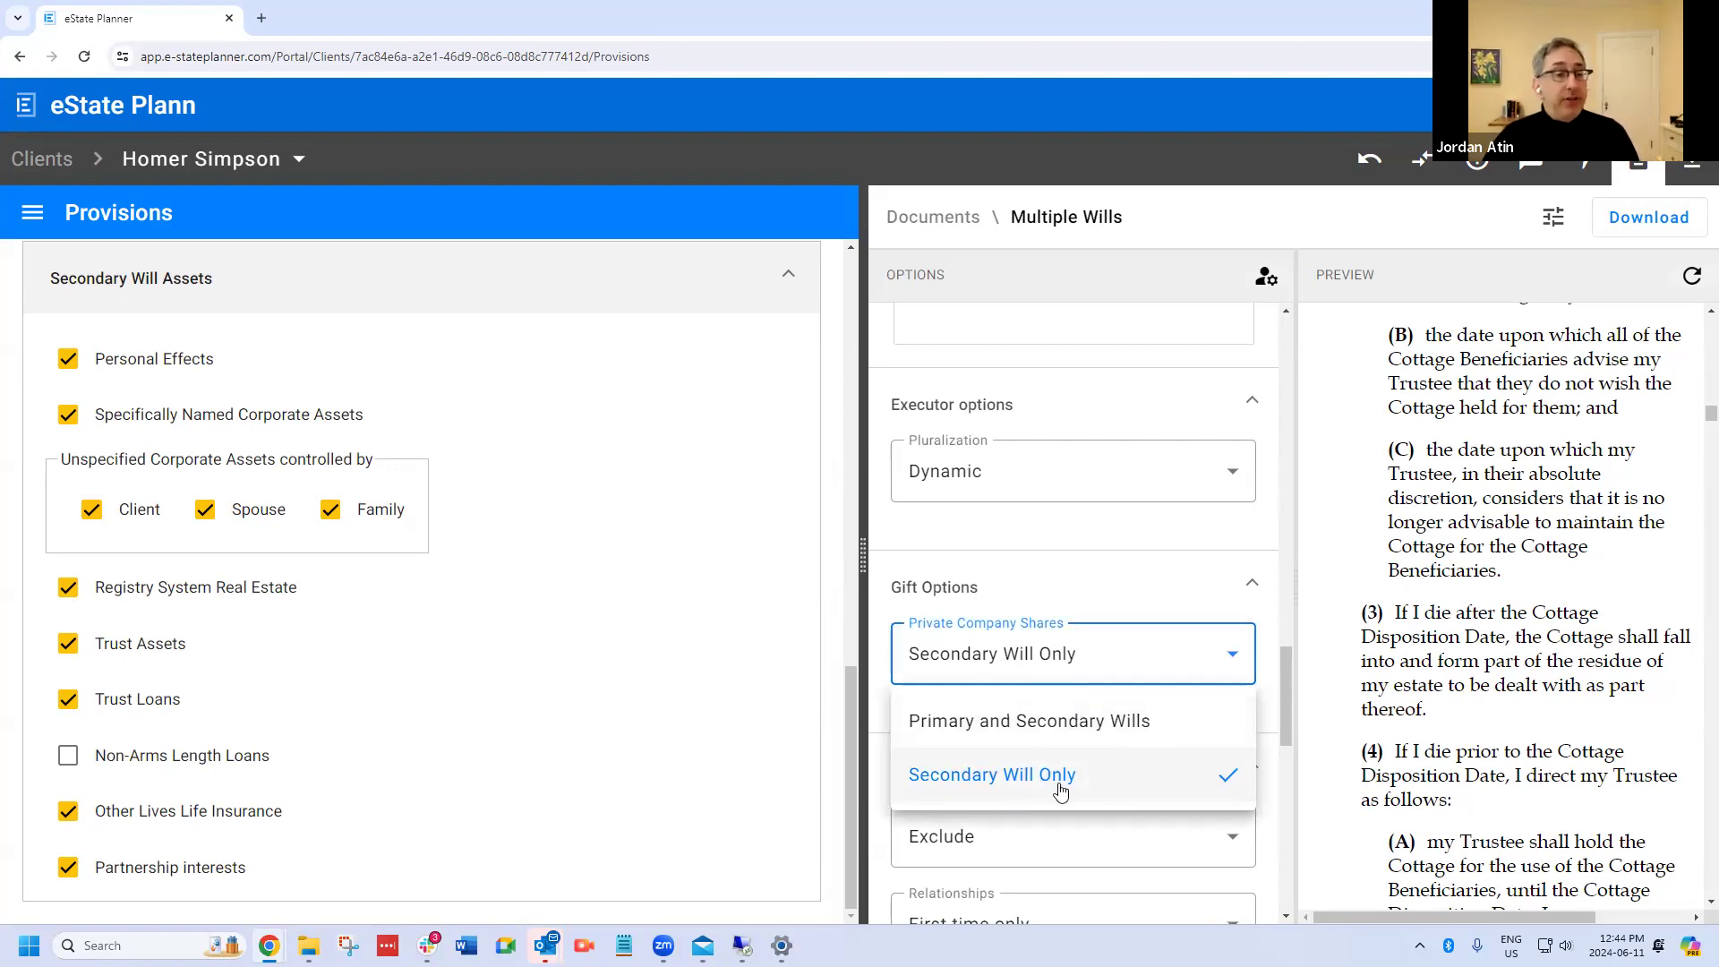
{"action": "left_click", "coordinate": [1088, 728]}
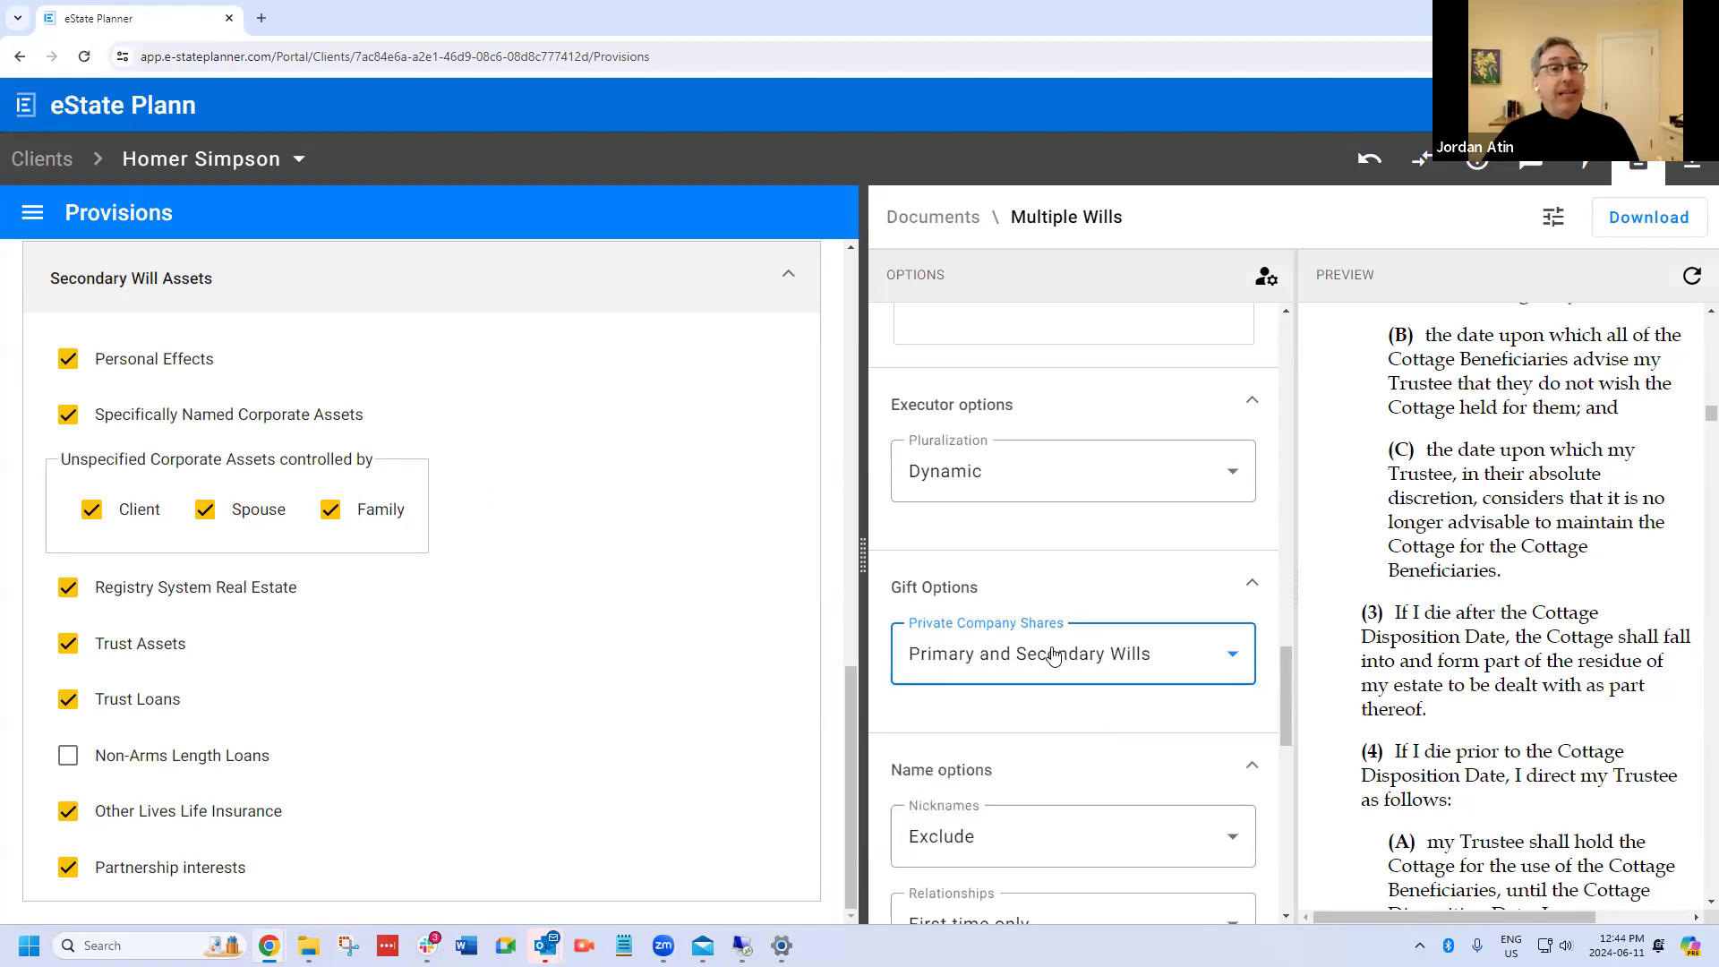
{"action": "left_click", "coordinate": [1096, 662]}
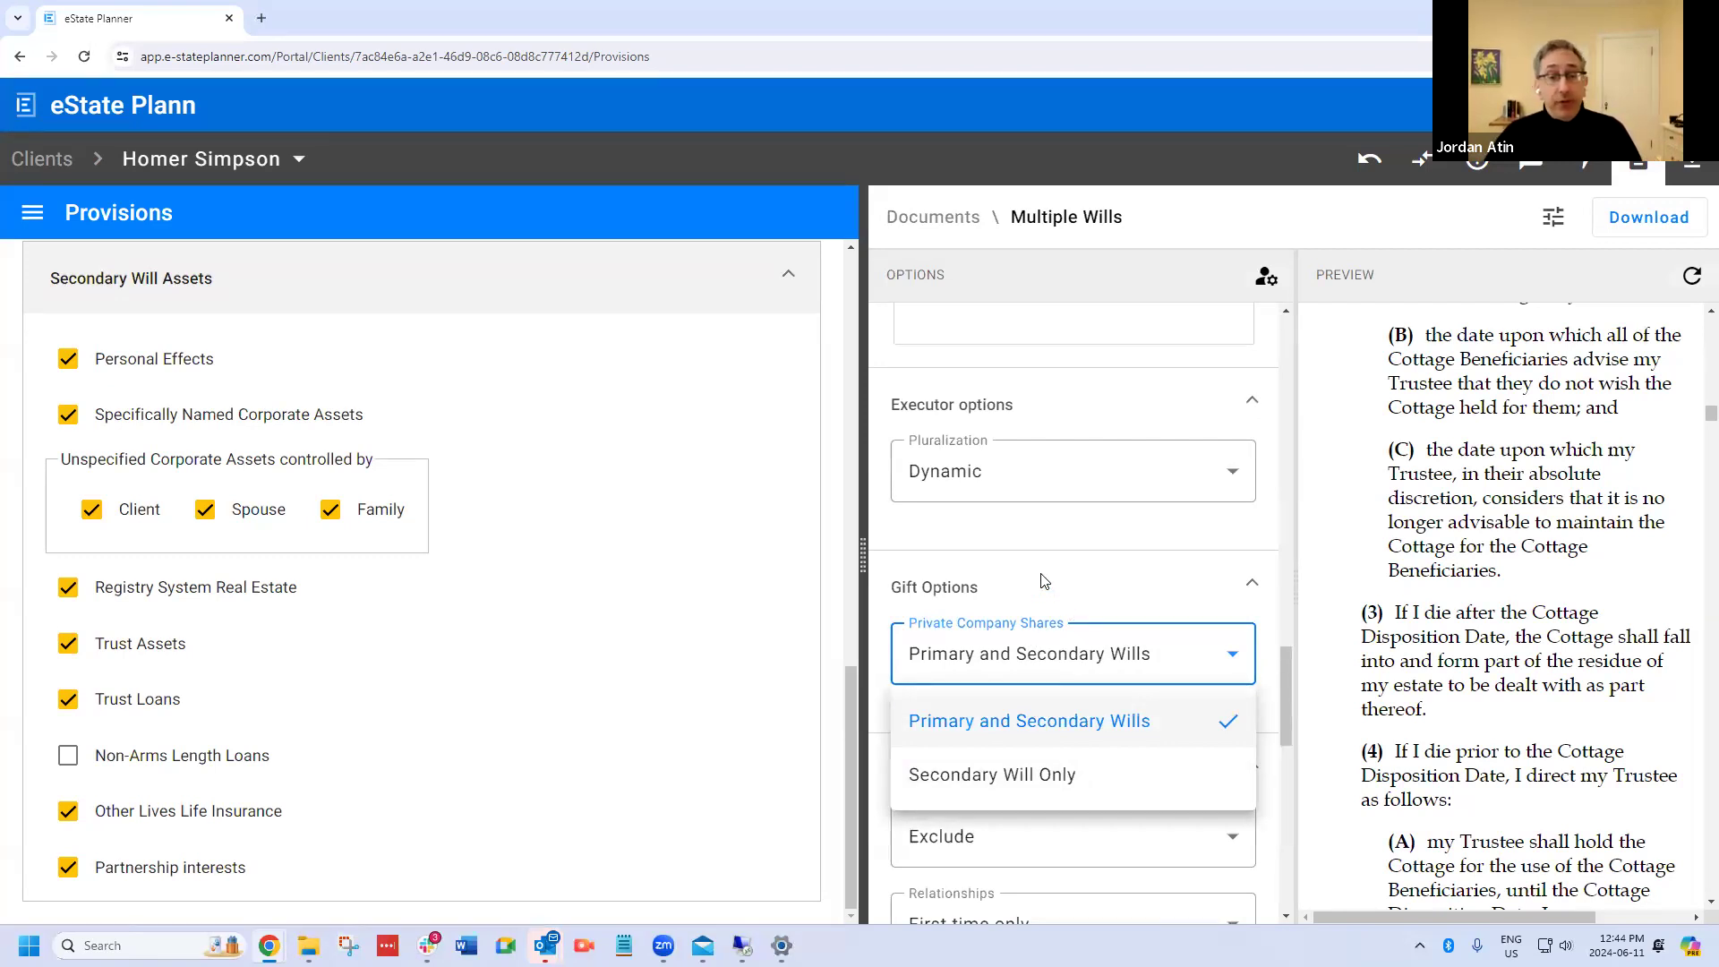
{"action": "left_click", "coordinate": [1065, 777]}
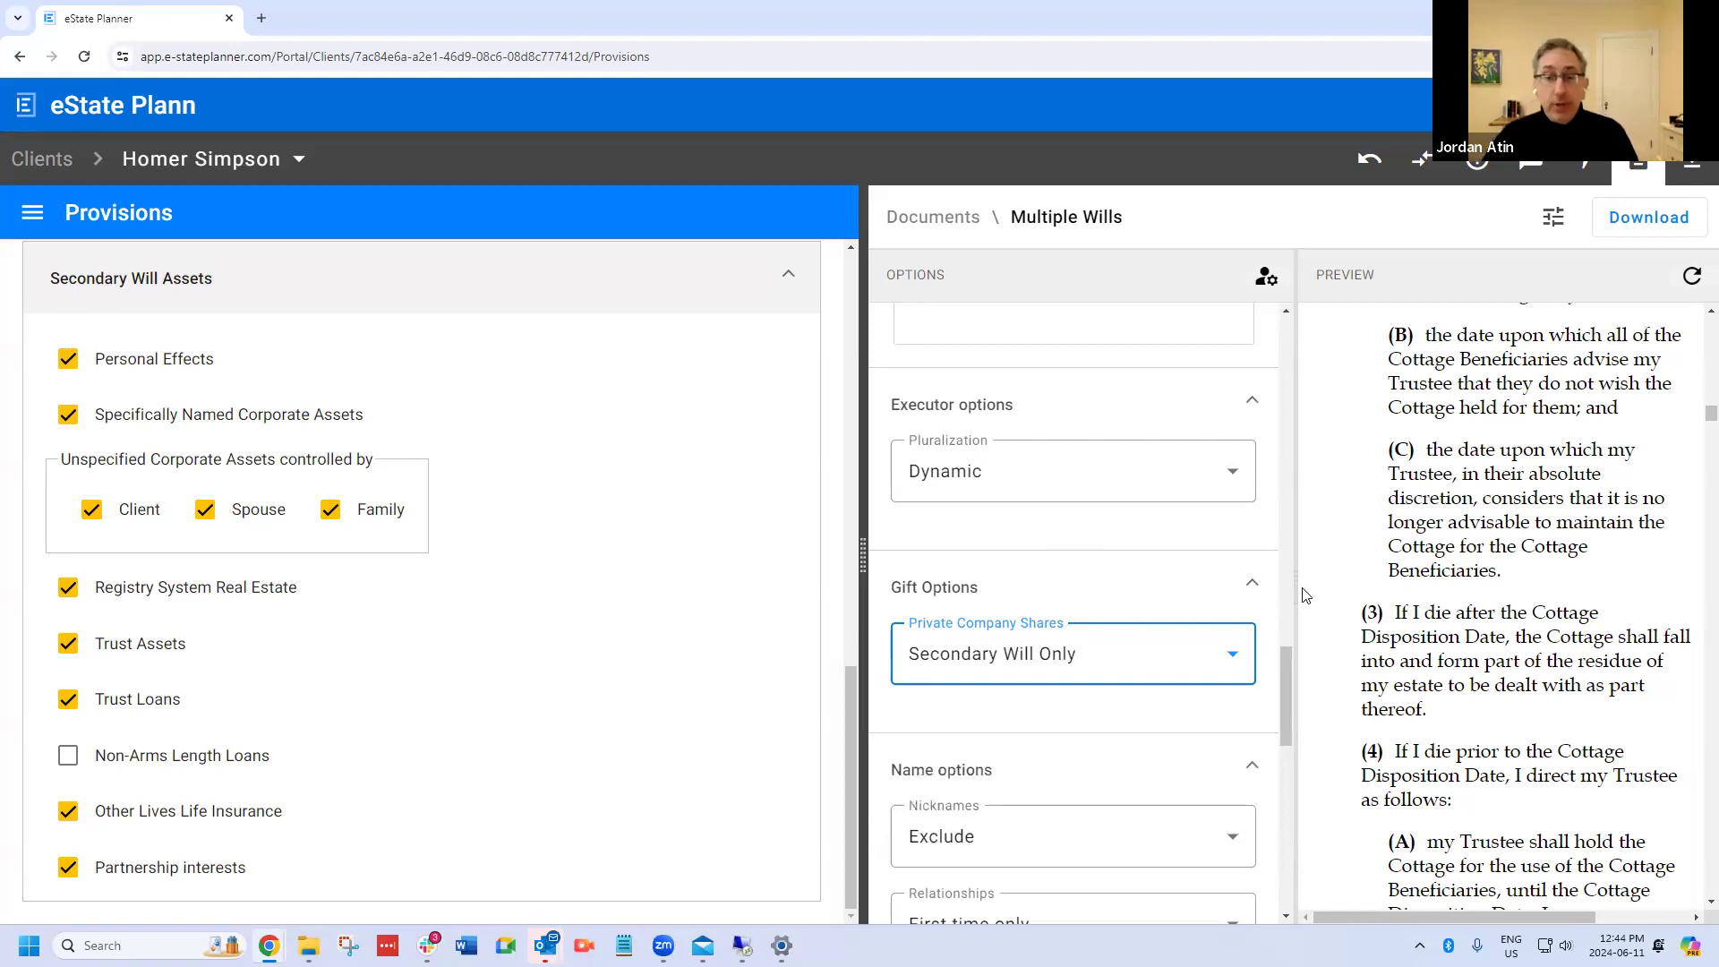
{"action": "scroll", "coordinate": [1060, 519], "scroll_direction": "down", "scroll_amount": 2}
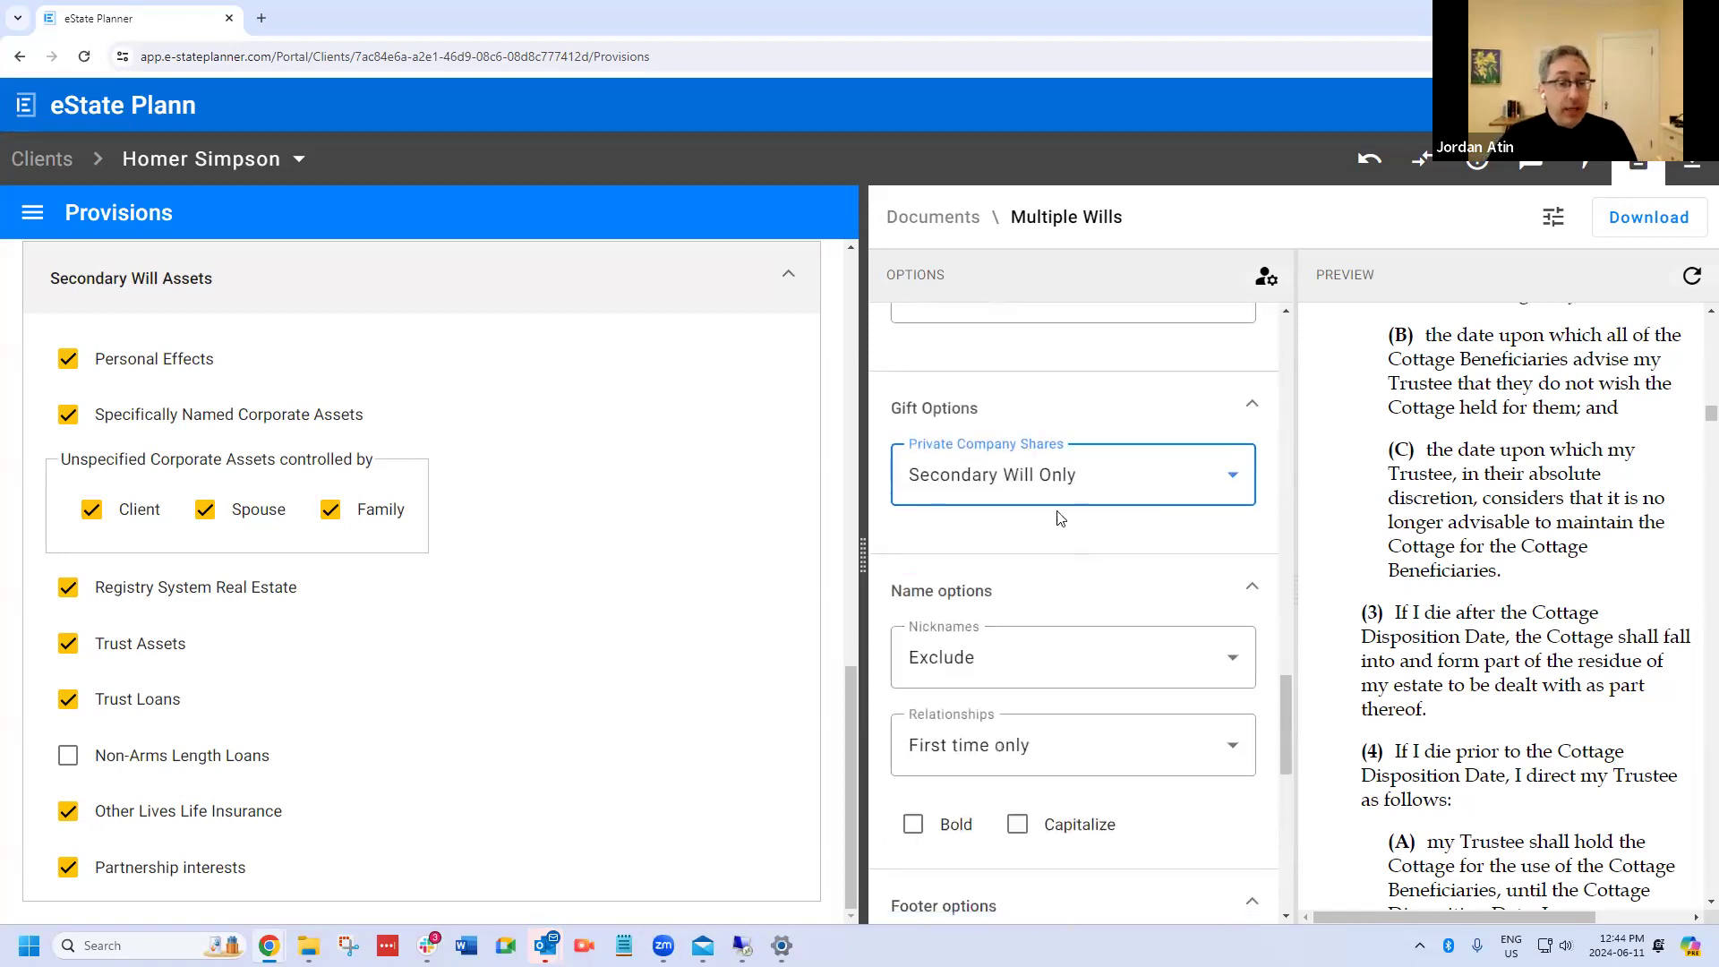
{"action": "scroll", "coordinate": [1048, 562], "scroll_direction": "up", "scroll_amount": 2}
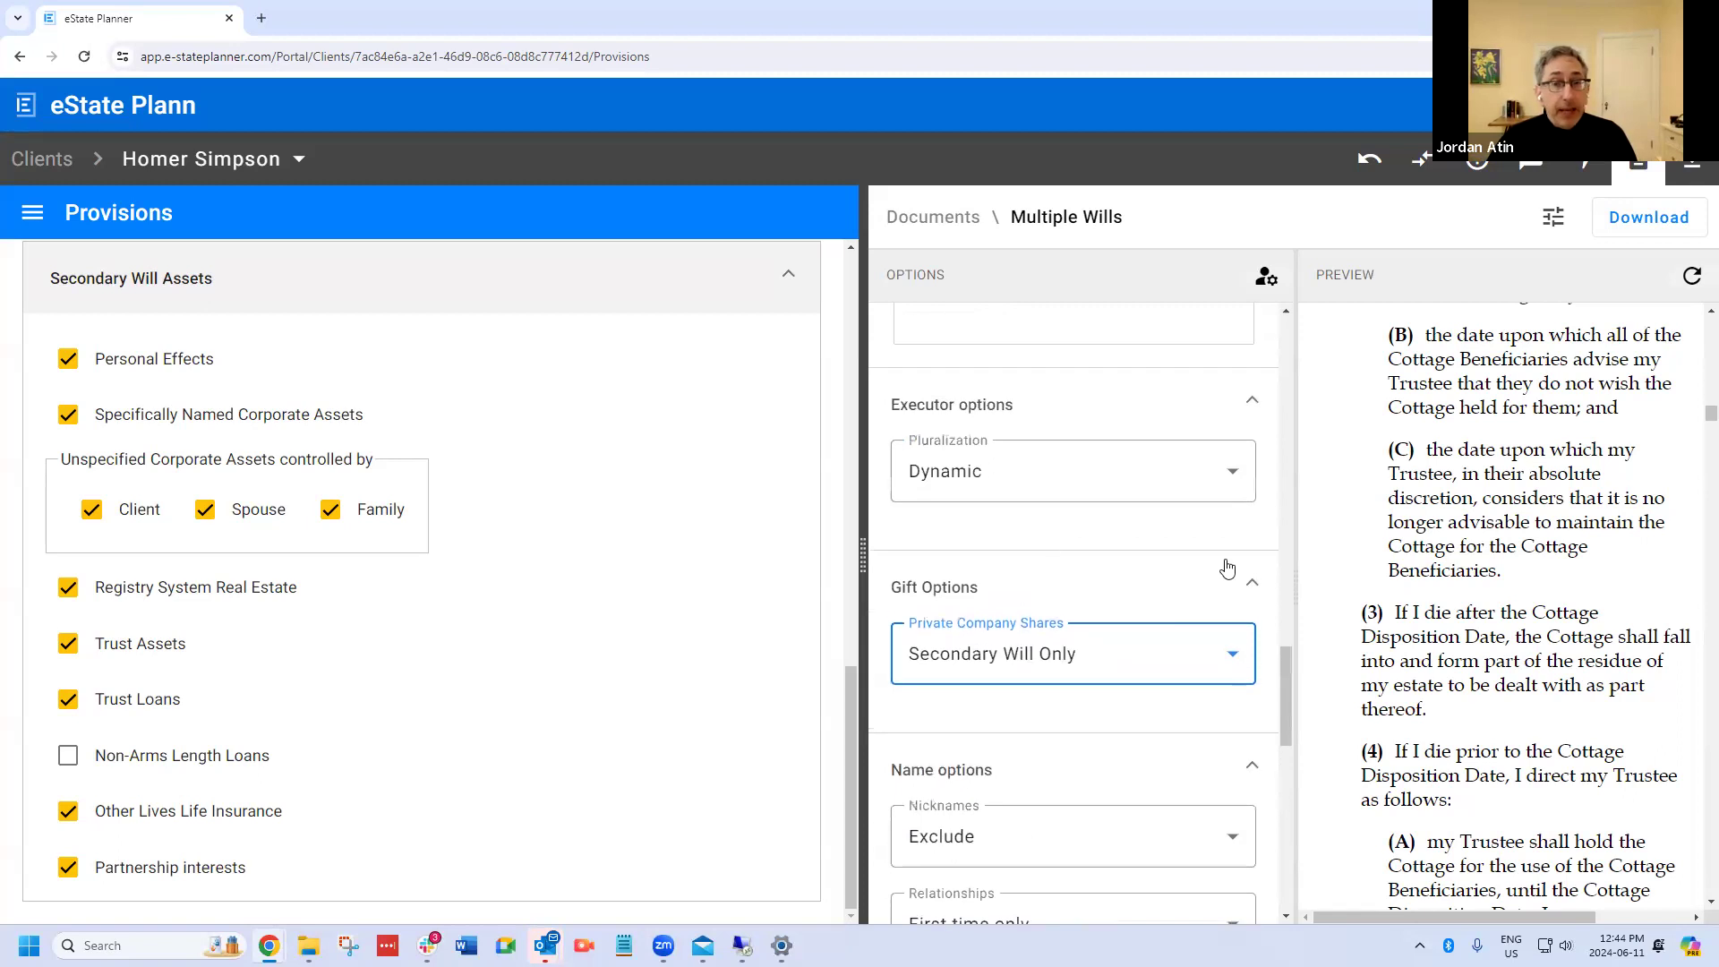
Step: Open the Descendants Only scenario of the client's will plan
{"action": "left_click", "coordinate": [32, 212]}
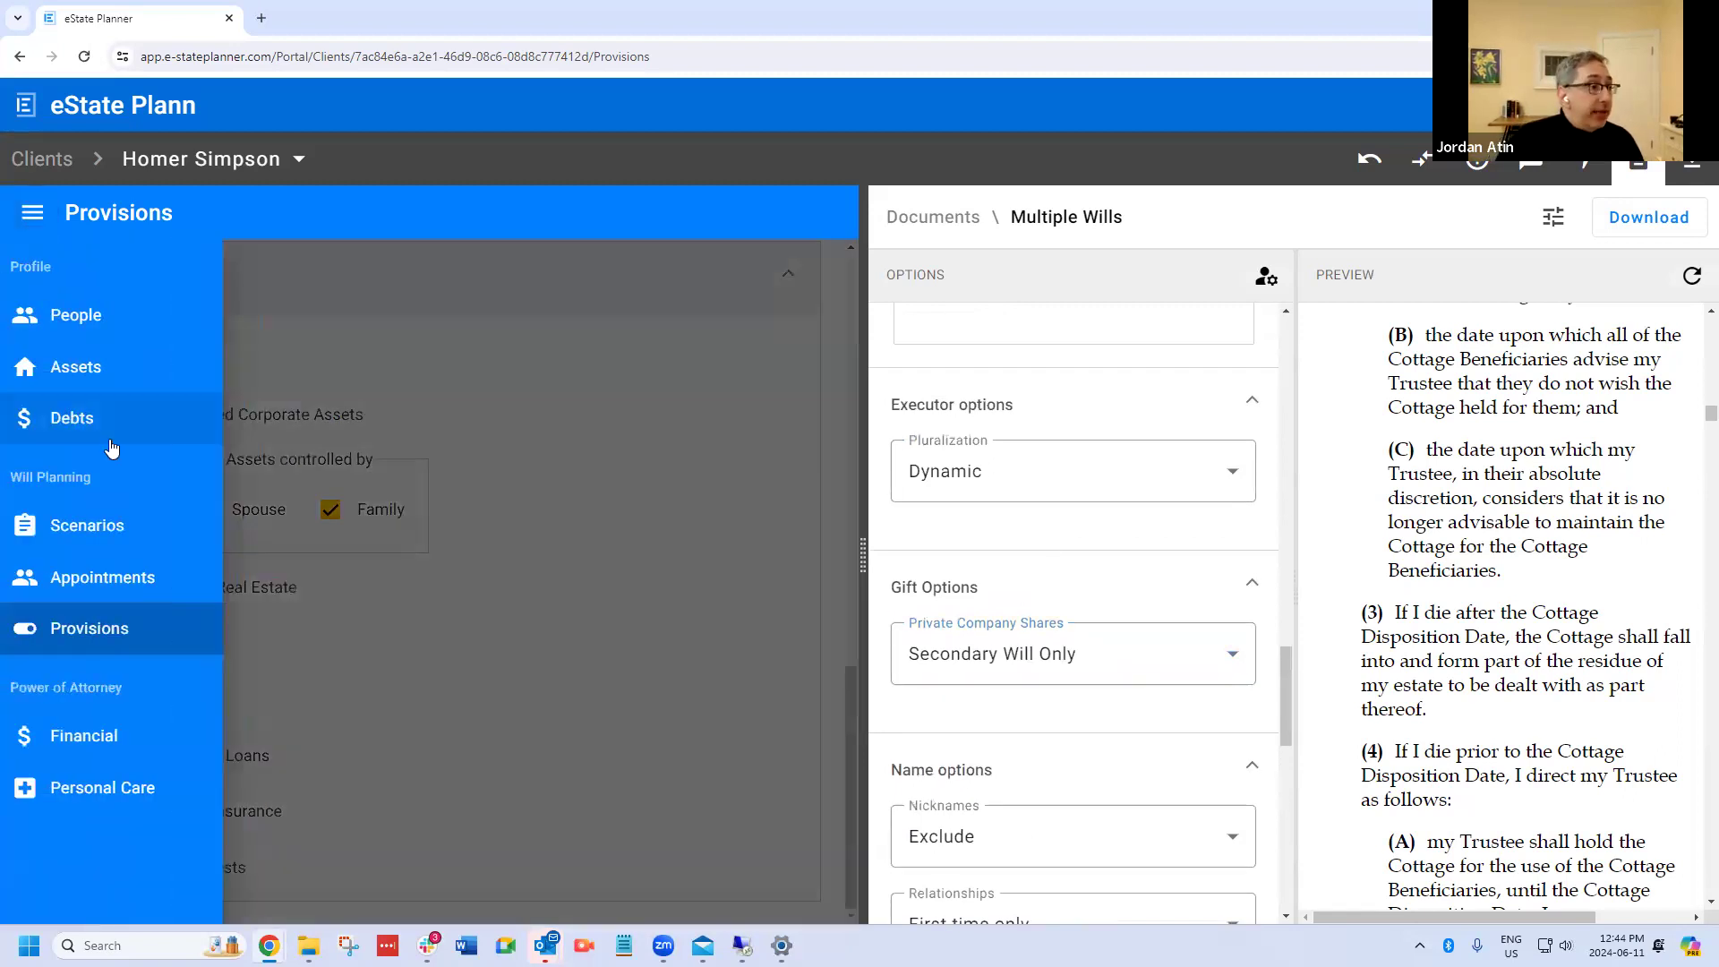
{"action": "left_click", "coordinate": [77, 367]}
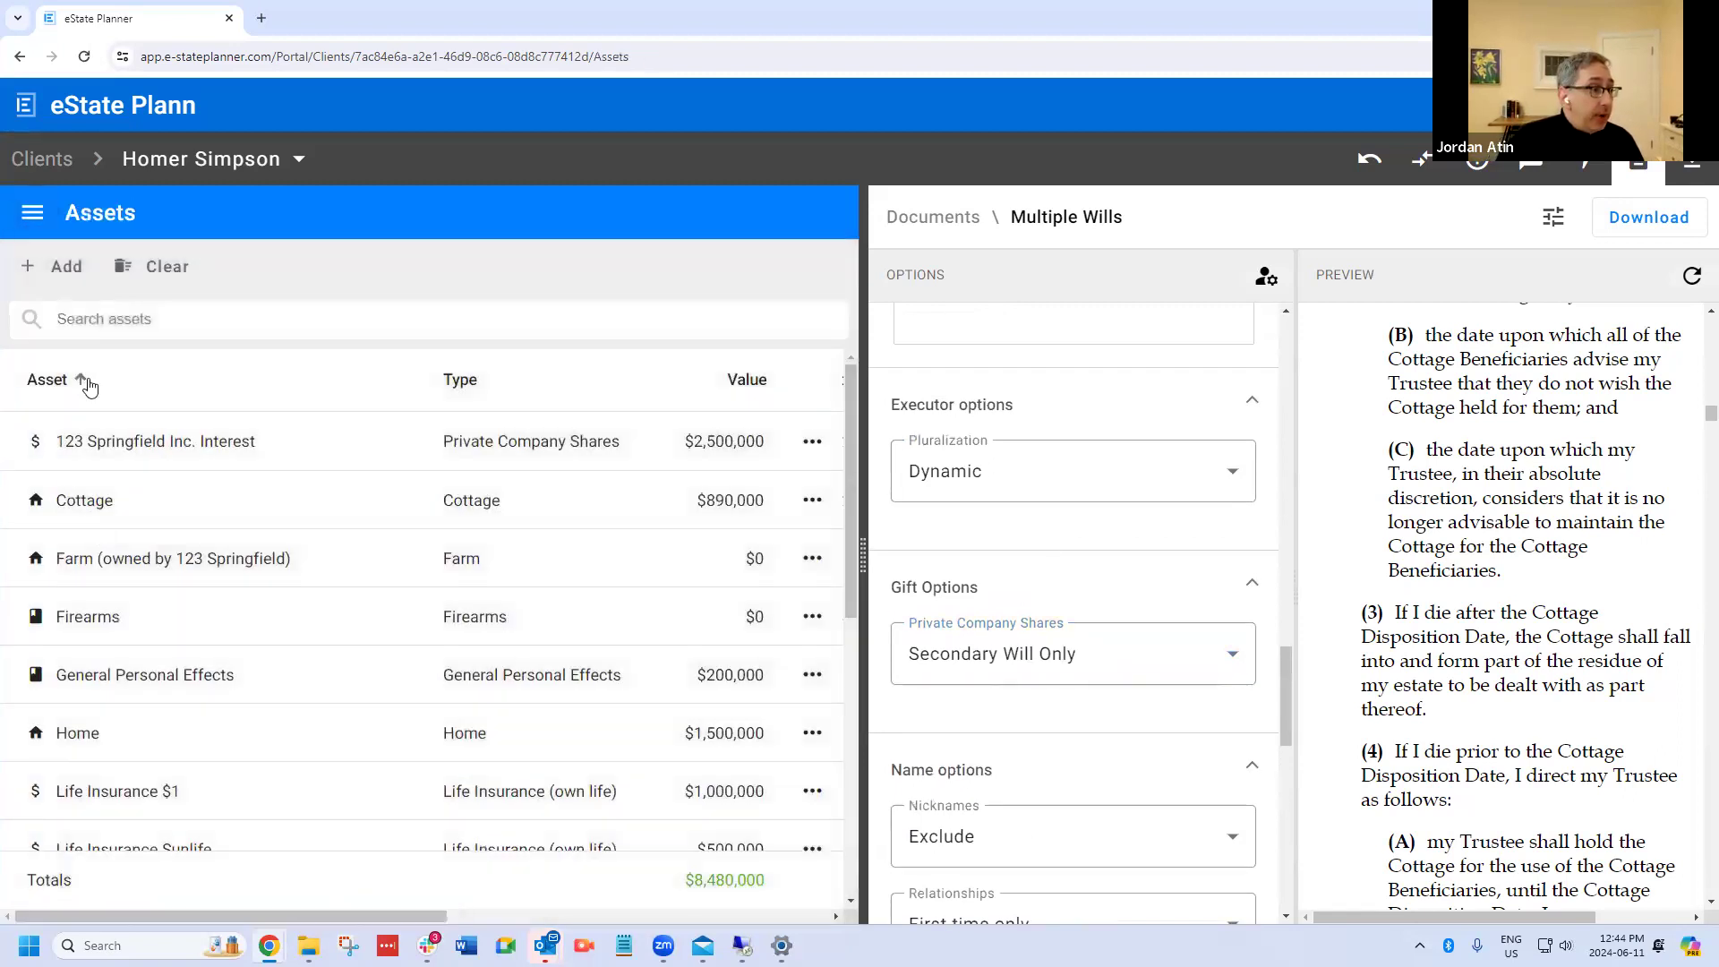
{"action": "left_click", "coordinate": [32, 212]}
{"action": "left_click", "coordinate": [80, 524]}
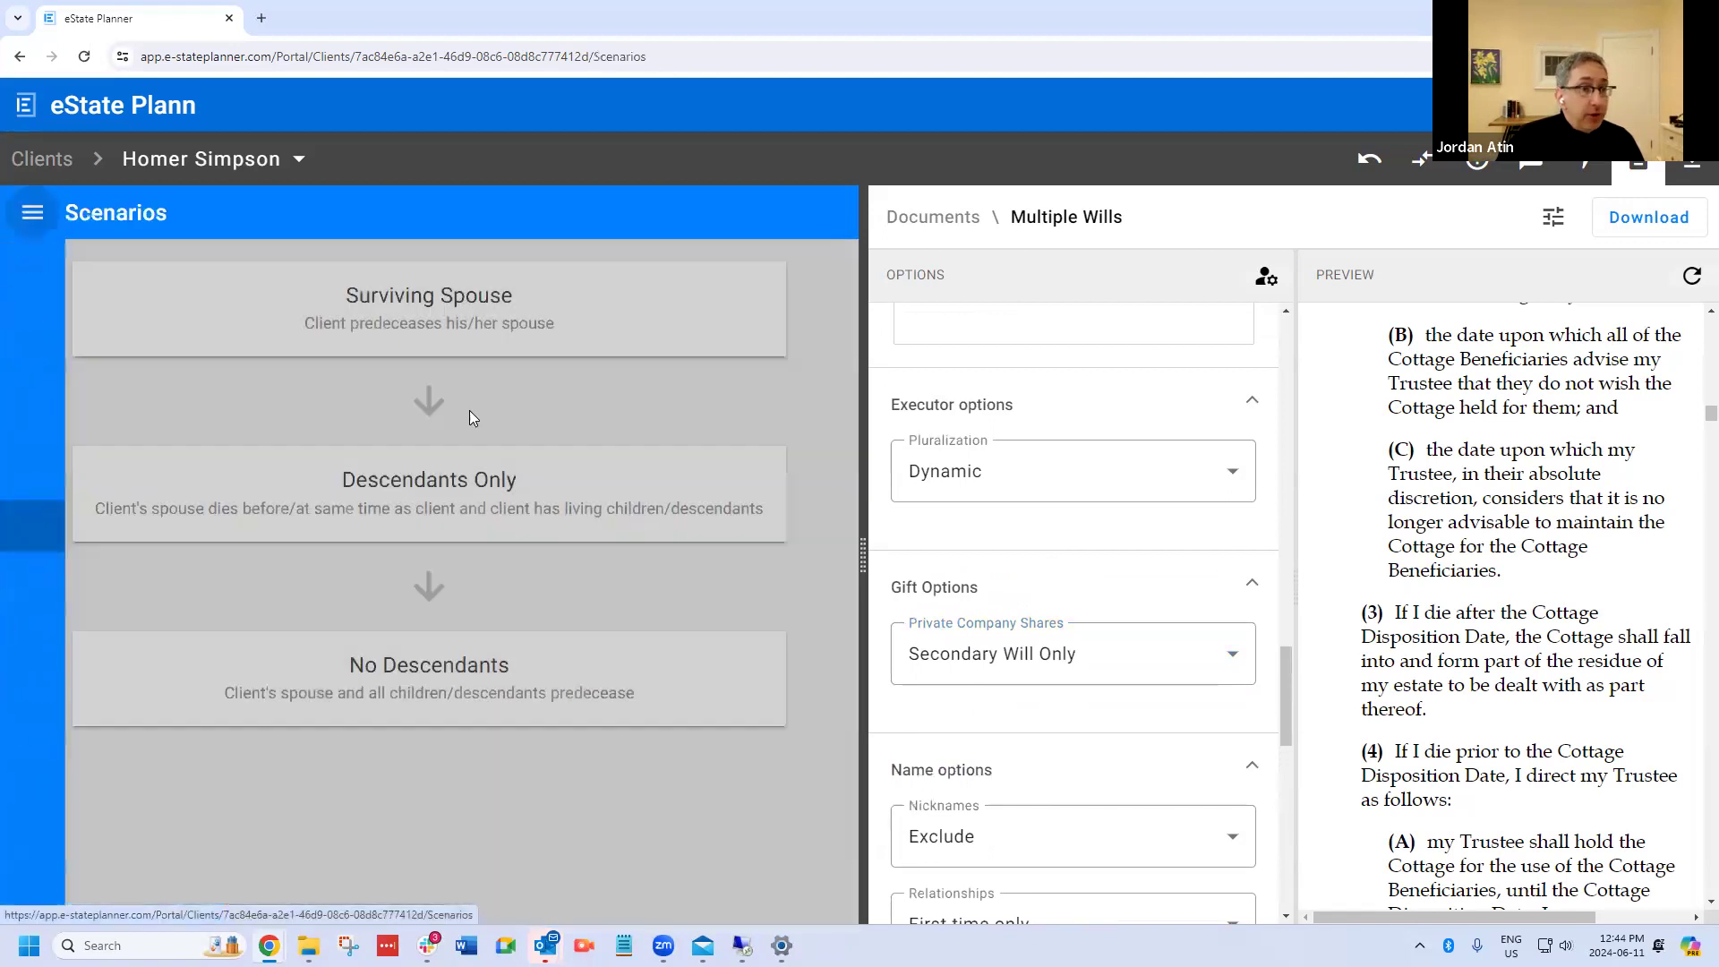
{"action": "left_click", "coordinate": [337, 497]}
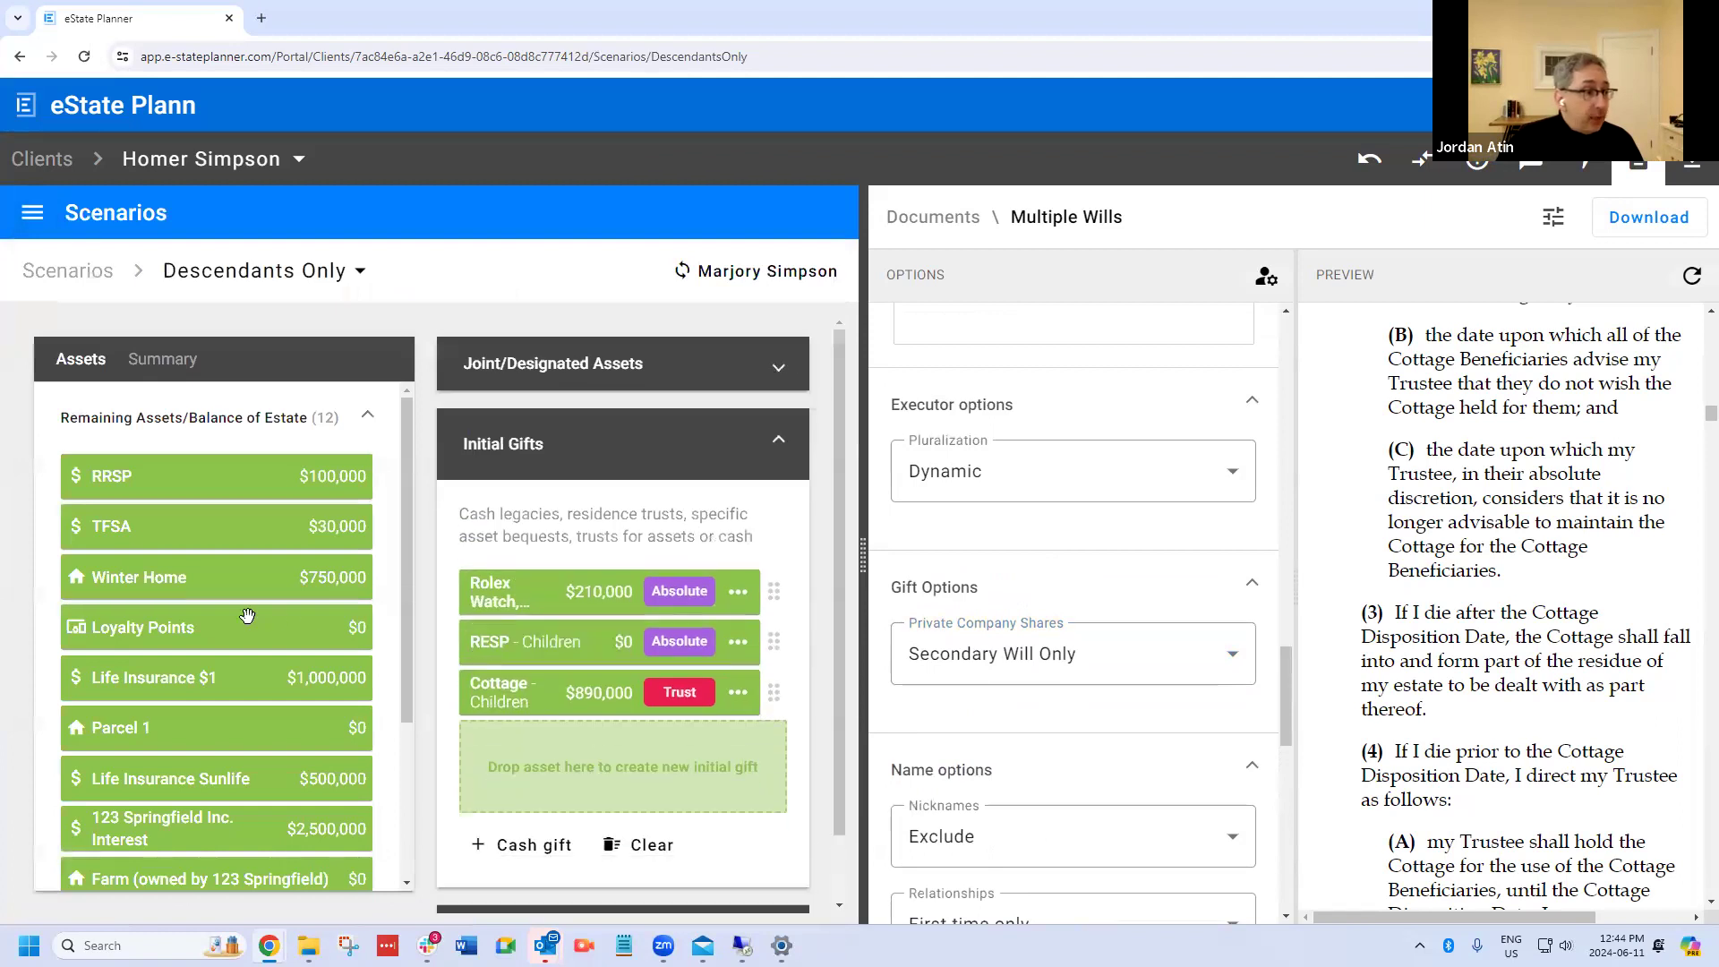
Step: Create an absolute initial gift of the 123 Springfield Inc. Interest with the client's father as beneficiary
{"action": "scroll", "coordinate": [151, 578], "scroll_direction": "down", "scroll_amount": 2}
{"action": "left_click_drag", "start_coordinate": [157, 635], "coordinate": [557, 775]}
{"action": "left_click", "coordinate": [1304, 238]}
{"action": "left_click", "coordinate": [1438, 322]}
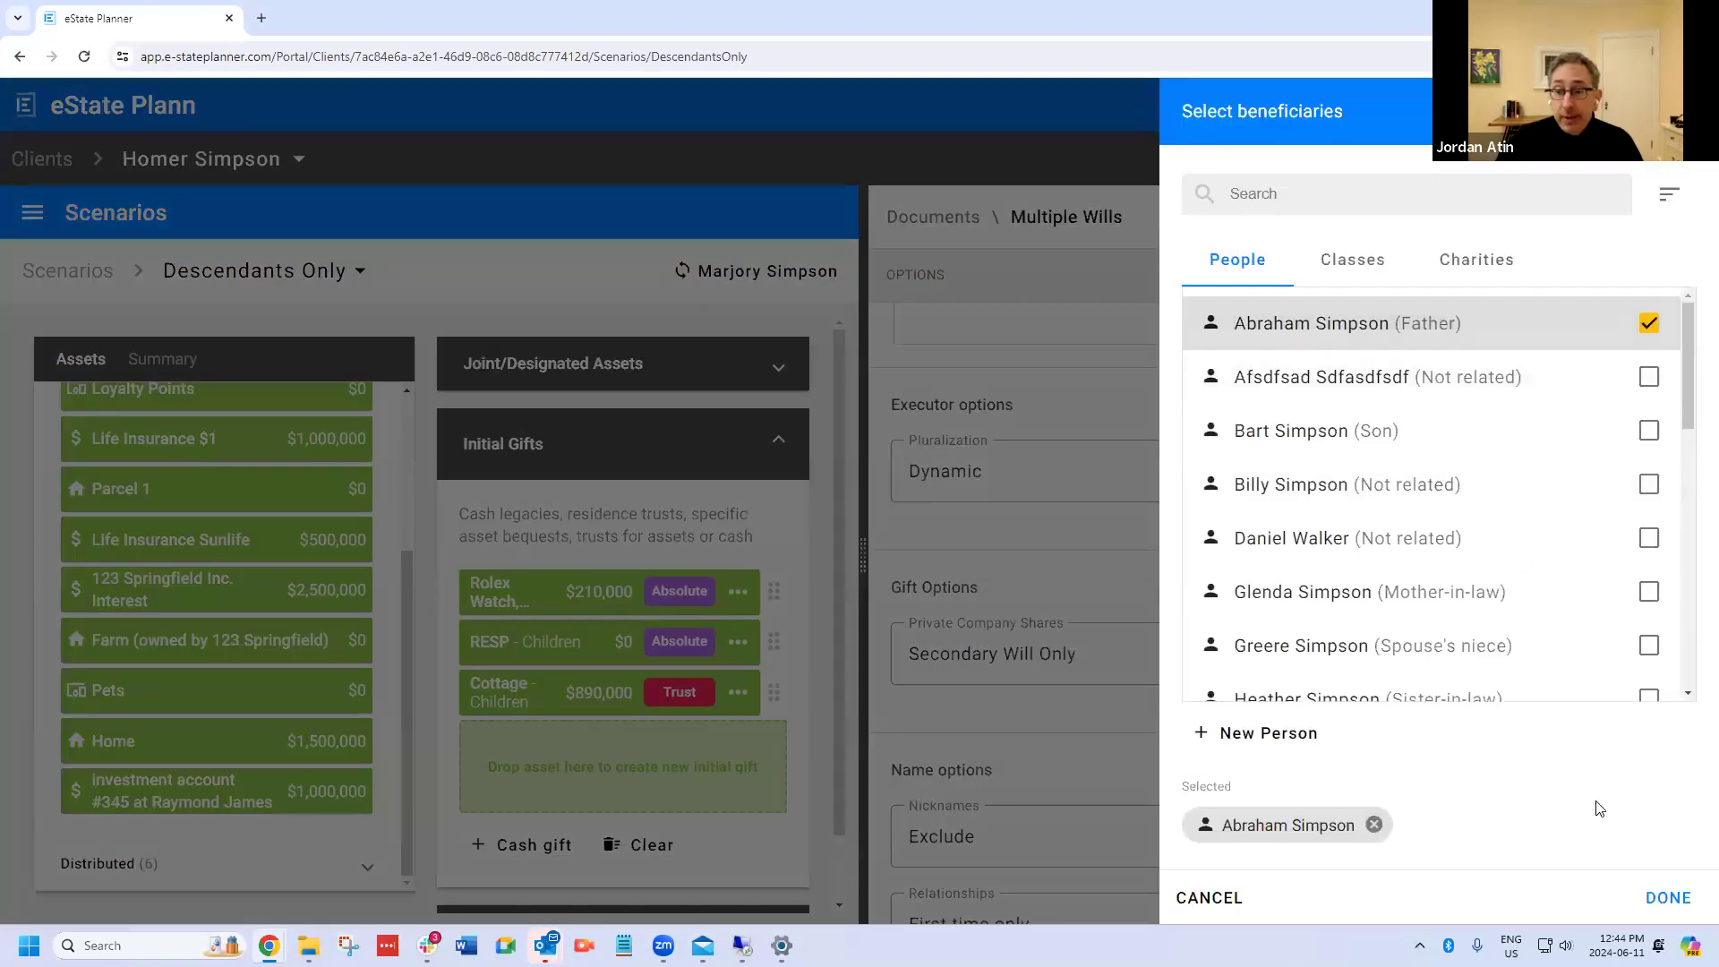
{"action": "left_click", "coordinate": [1665, 897]}
{"action": "left_click", "coordinate": [1663, 897]}
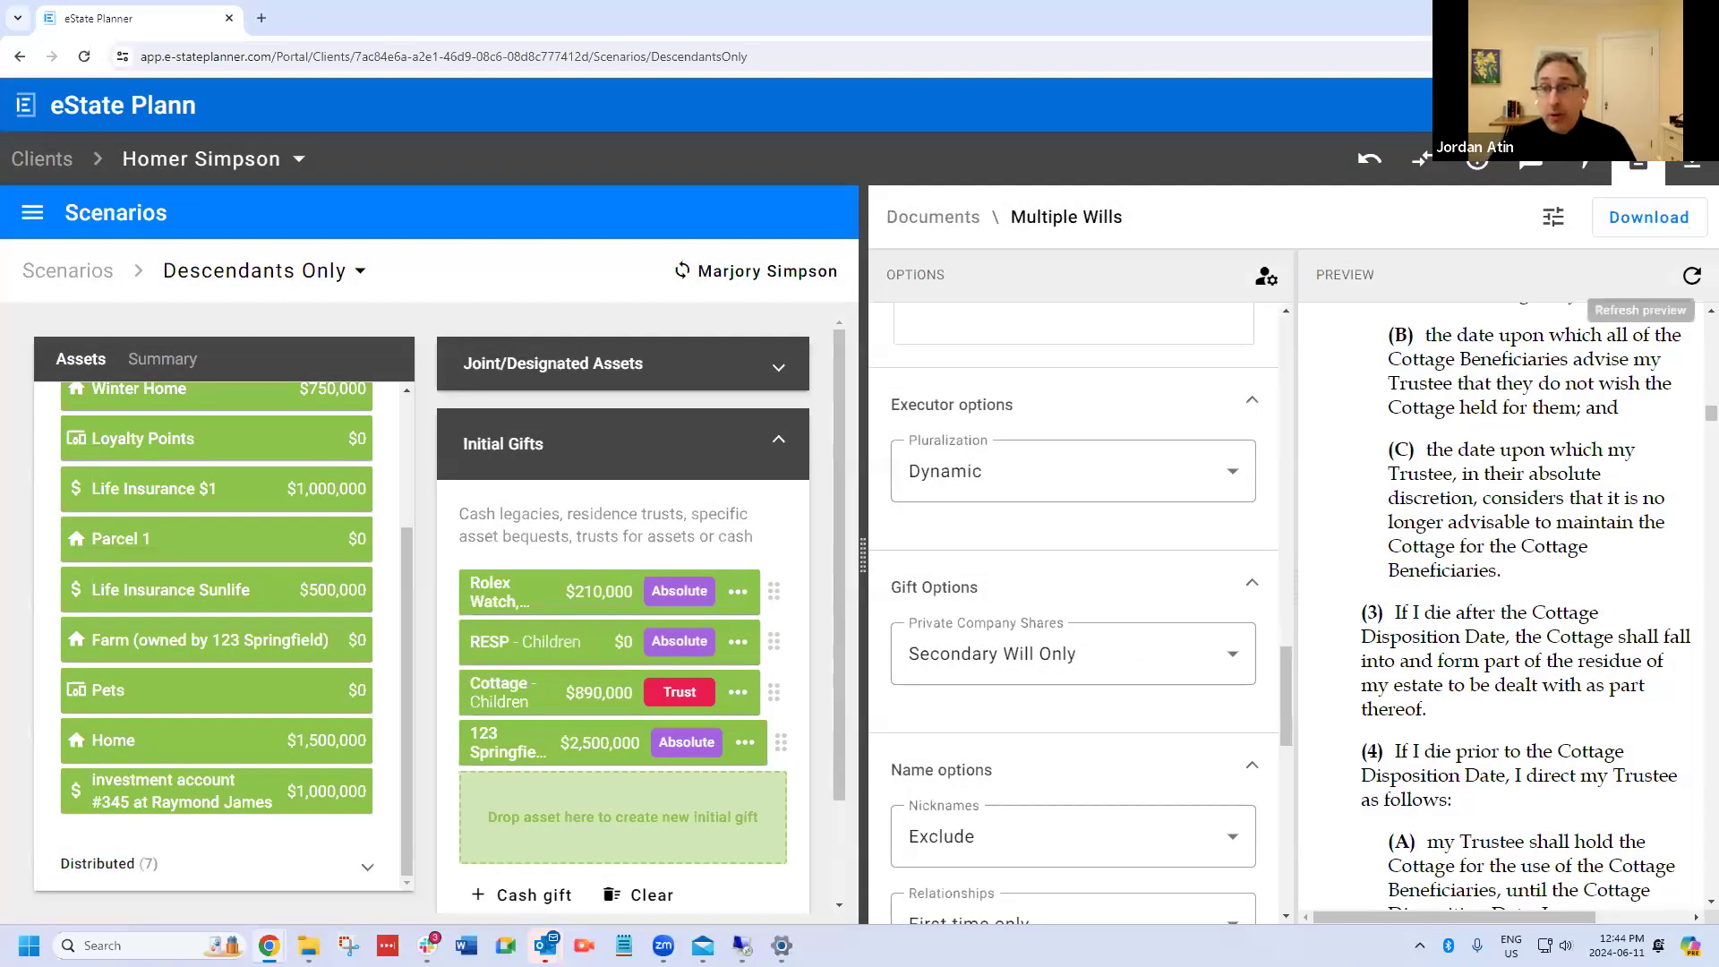
Step: Regenerate the Multiple Wills preview and highlight the secondary will's Initial Gifts paragraph (a) on the 123 Springfield Inc. Interest
{"action": "left_click", "coordinate": [1690, 276]}
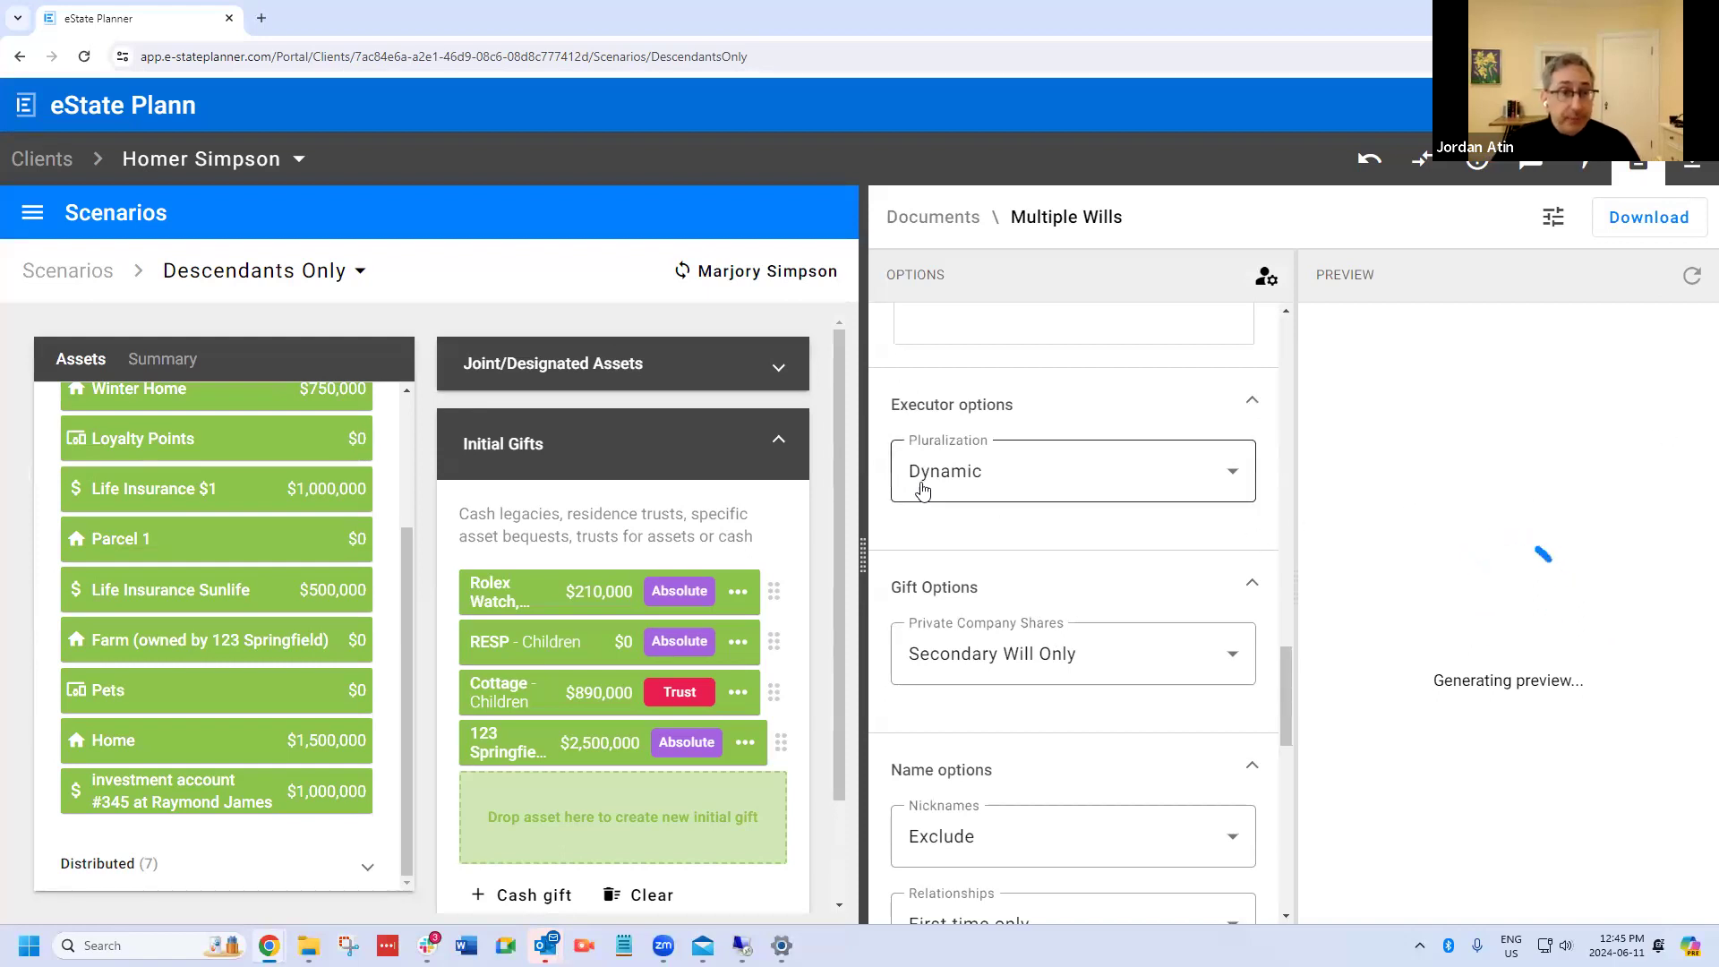
{"action": "left_click_drag", "start_coordinate": [1695, 407], "coordinate": [1694, 667]}
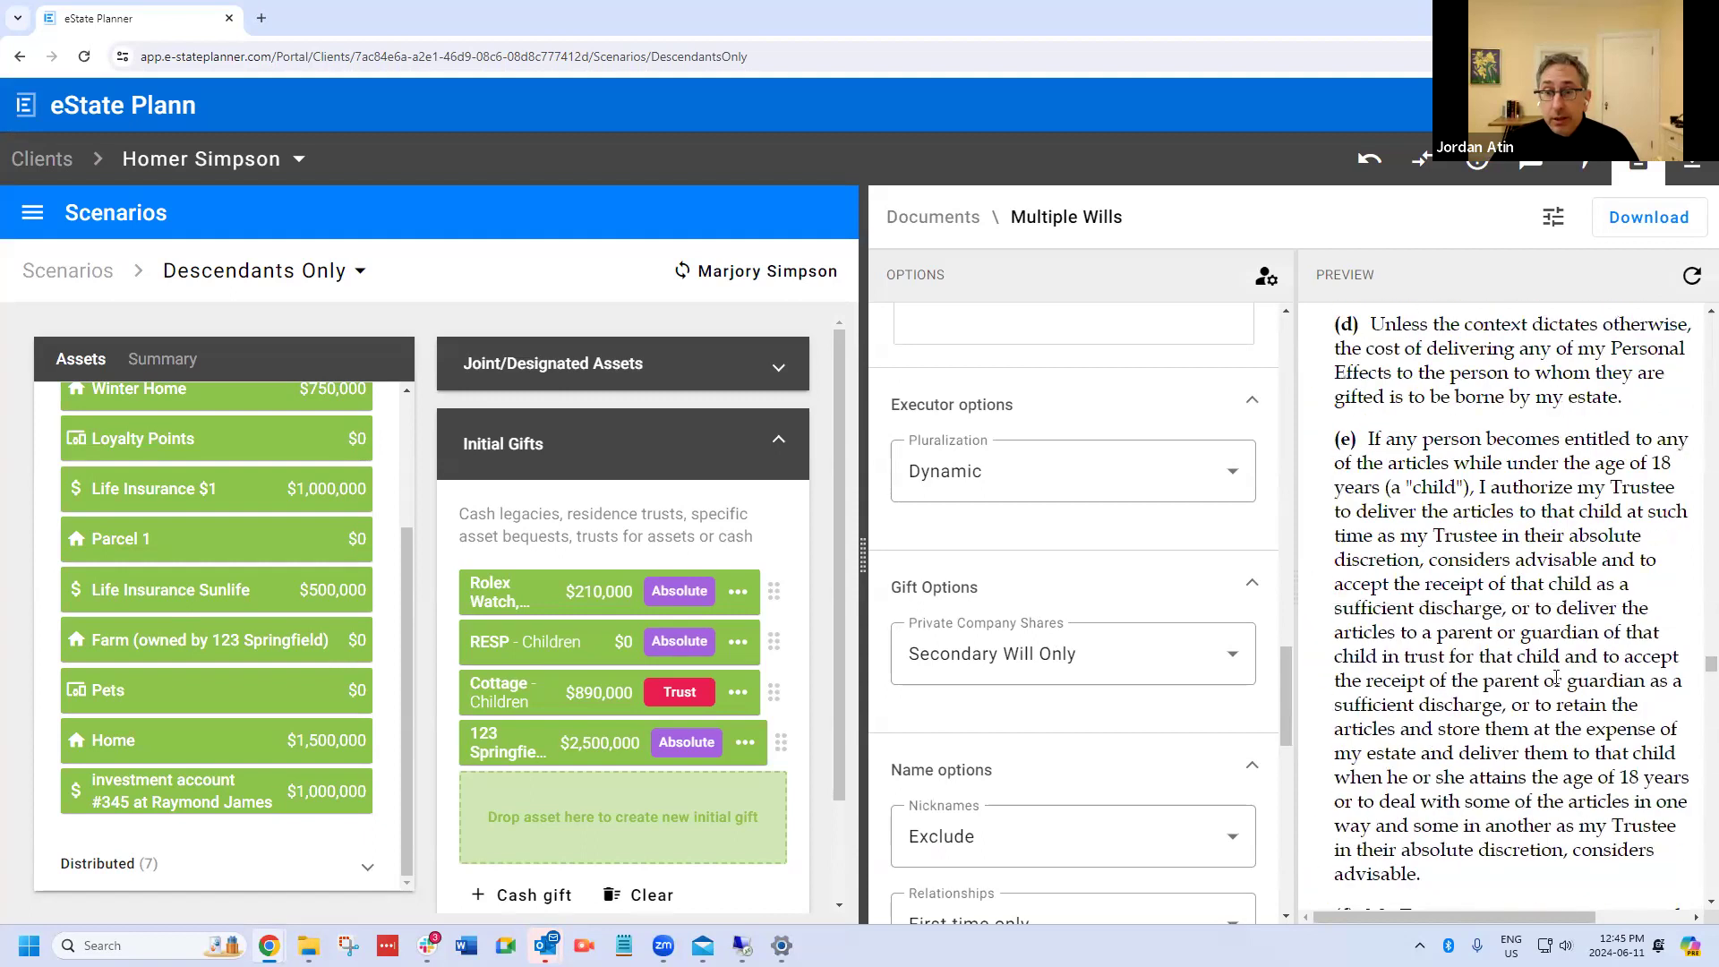
{"action": "scroll", "coordinate": [1538, 677], "scroll_direction": "down", "scroll_amount": 8}
{"action": "scroll", "coordinate": [1538, 676], "scroll_direction": "down", "scroll_amount": 2}
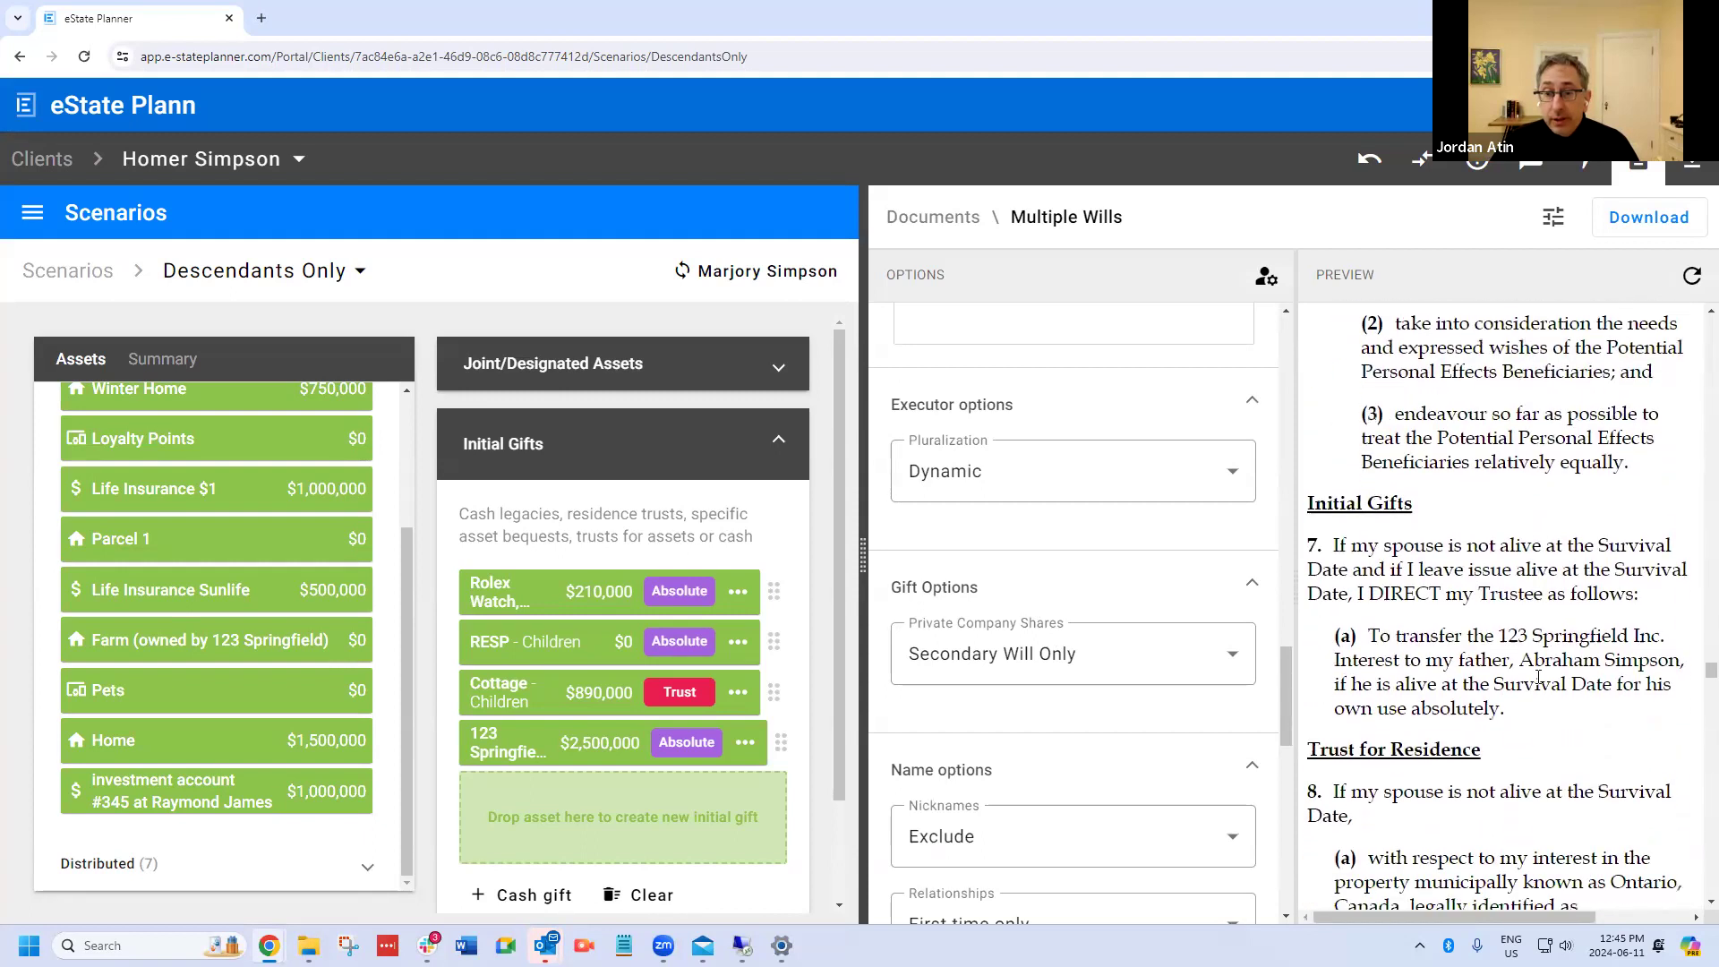
{"action": "left_click_drag", "start_coordinate": [1517, 716], "coordinate": [1314, 637]}
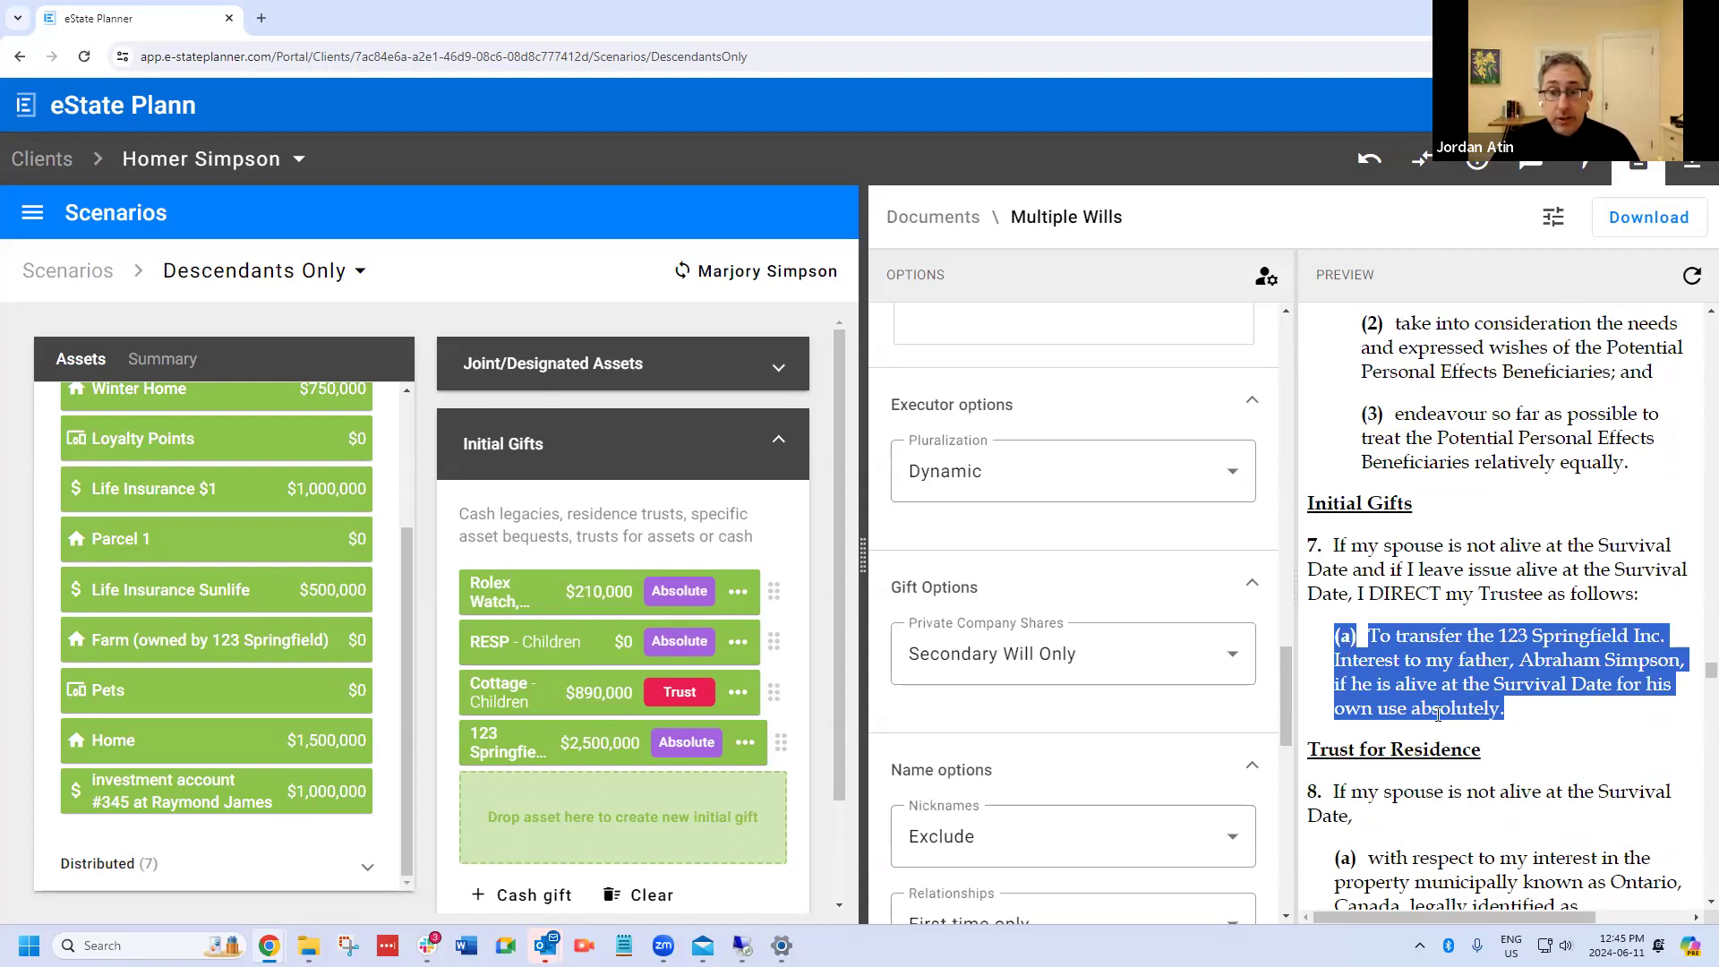
Step: Highlight the phrase "the 123 Springfield Inc. Interest" in the gift paragraph, and its word "Interest" alone
{"action": "left_click", "coordinate": [1469, 641]}
{"action": "left_click_drag", "start_coordinate": [1481, 639], "coordinate": [1398, 658]}
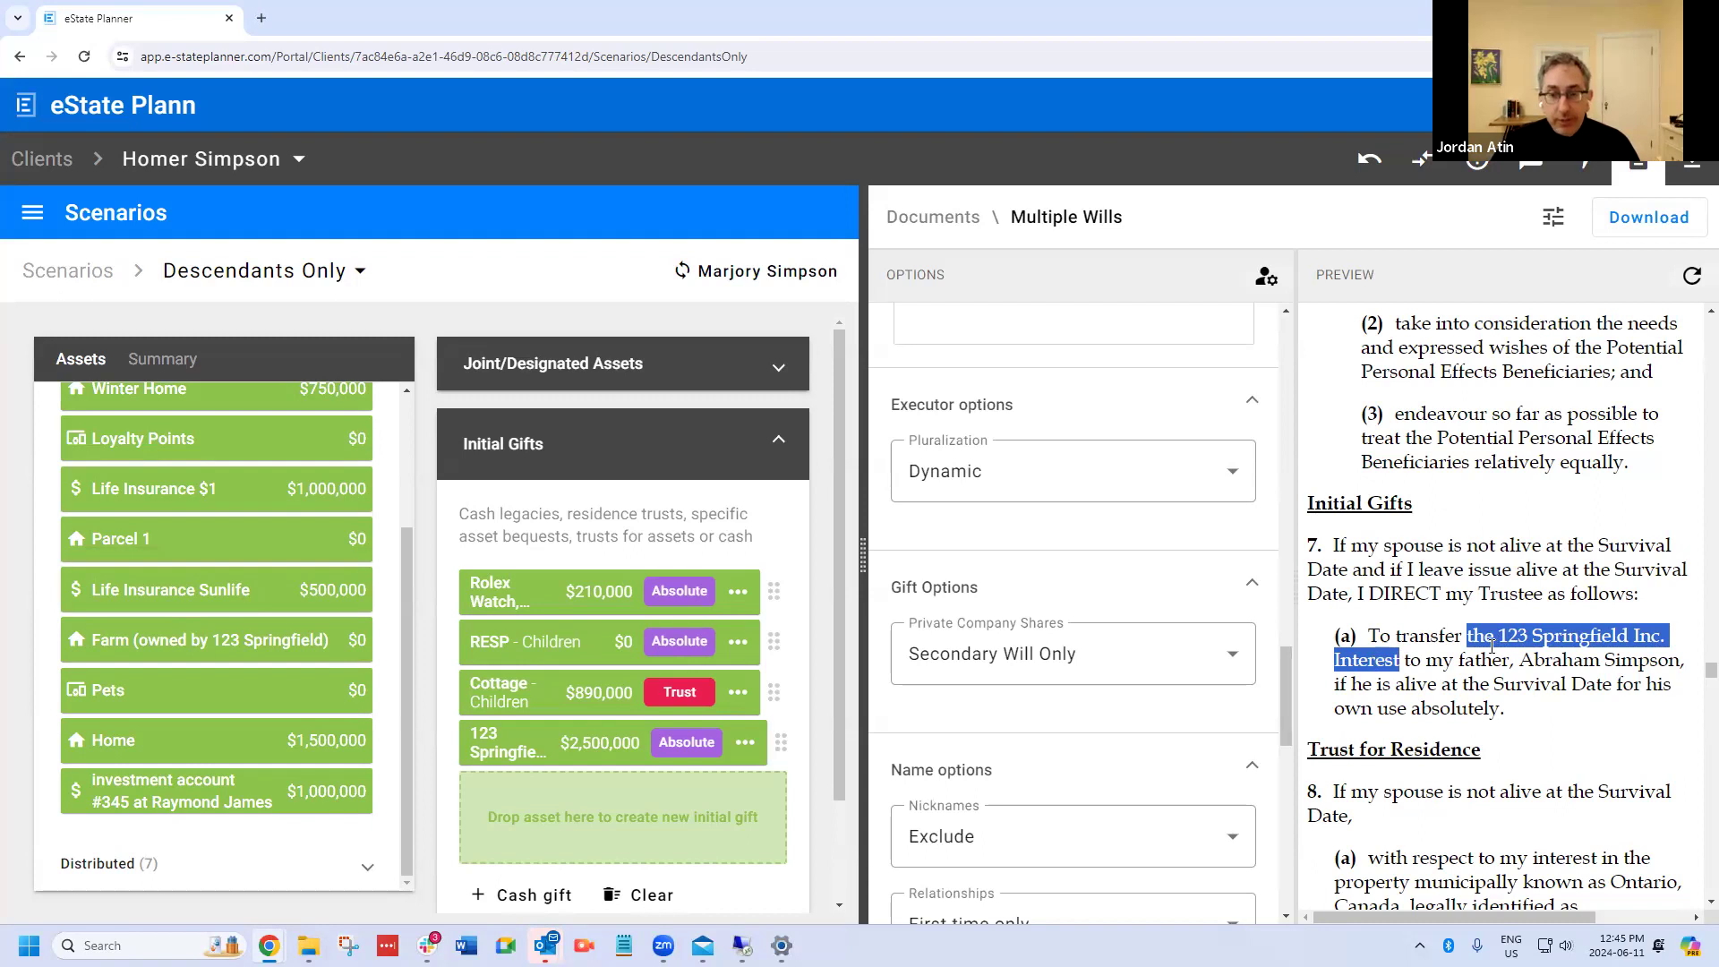
{"action": "double_click", "coordinate": [1342, 667]}
Step: Go back through the secondary will to the "Corporate Assets" definition and read which corporations it covers
{"action": "scroll", "coordinate": [1495, 634], "scroll_direction": "up", "scroll_amount": 10}
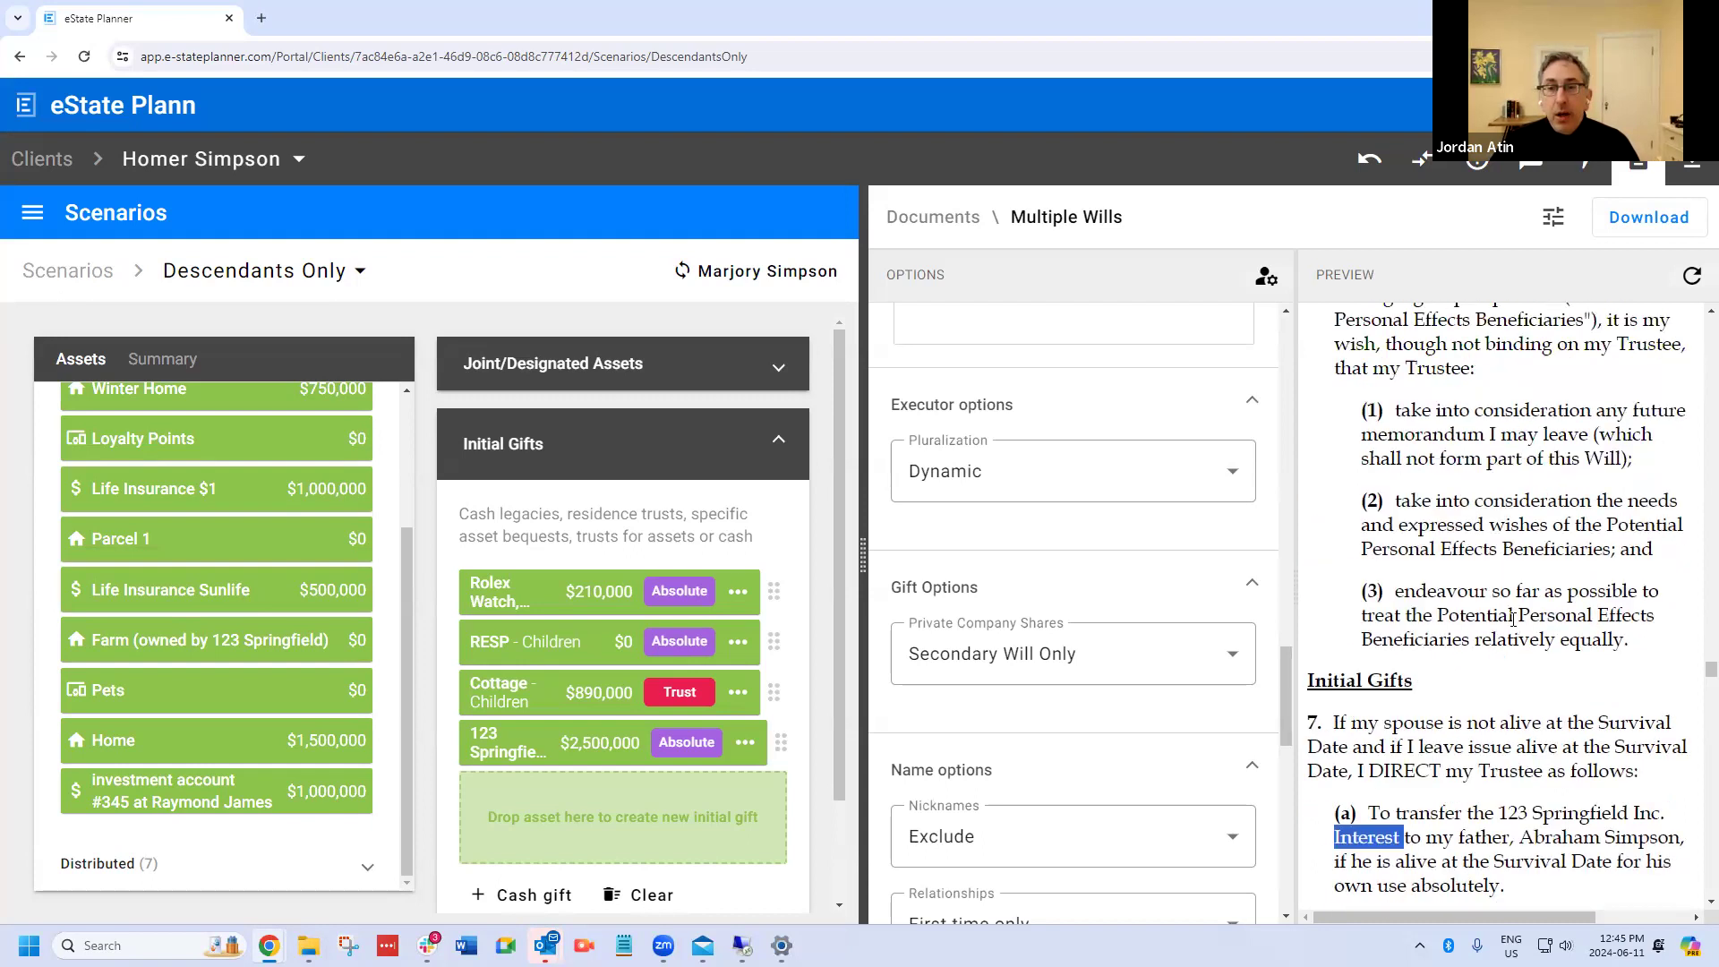
{"action": "scroll", "coordinate": [1530, 616], "scroll_direction": "up", "scroll_amount": 10}
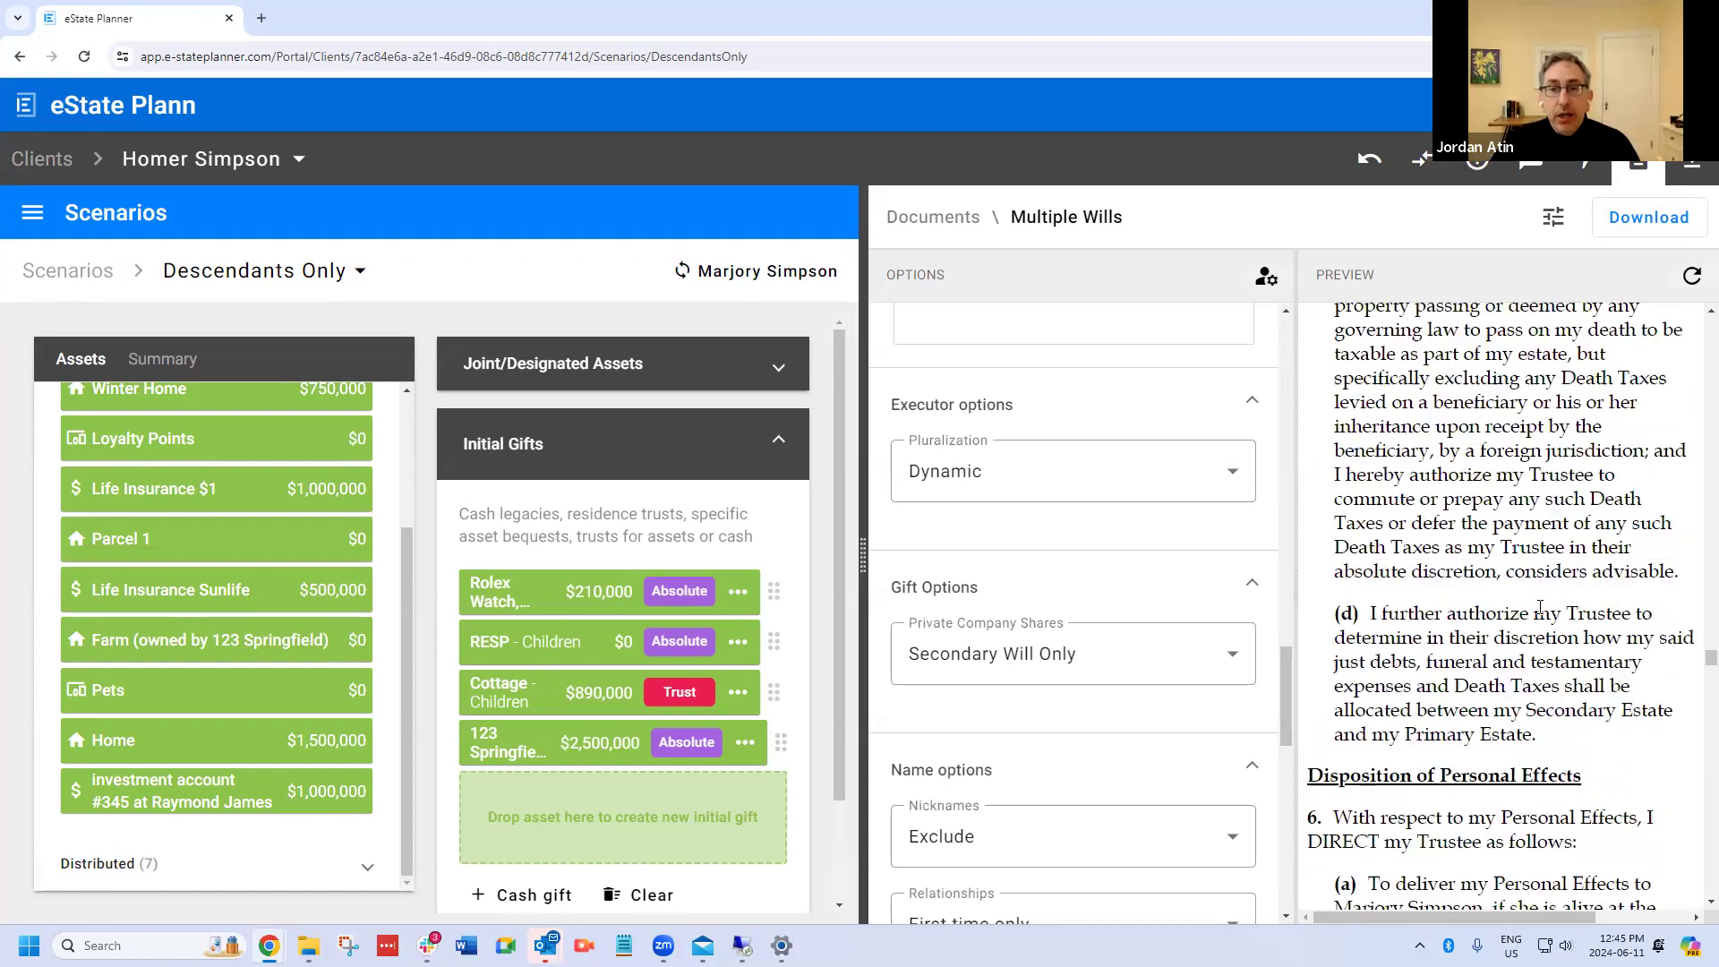
{"action": "scroll", "coordinate": [1539, 607], "scroll_direction": "up", "scroll_amount": 10}
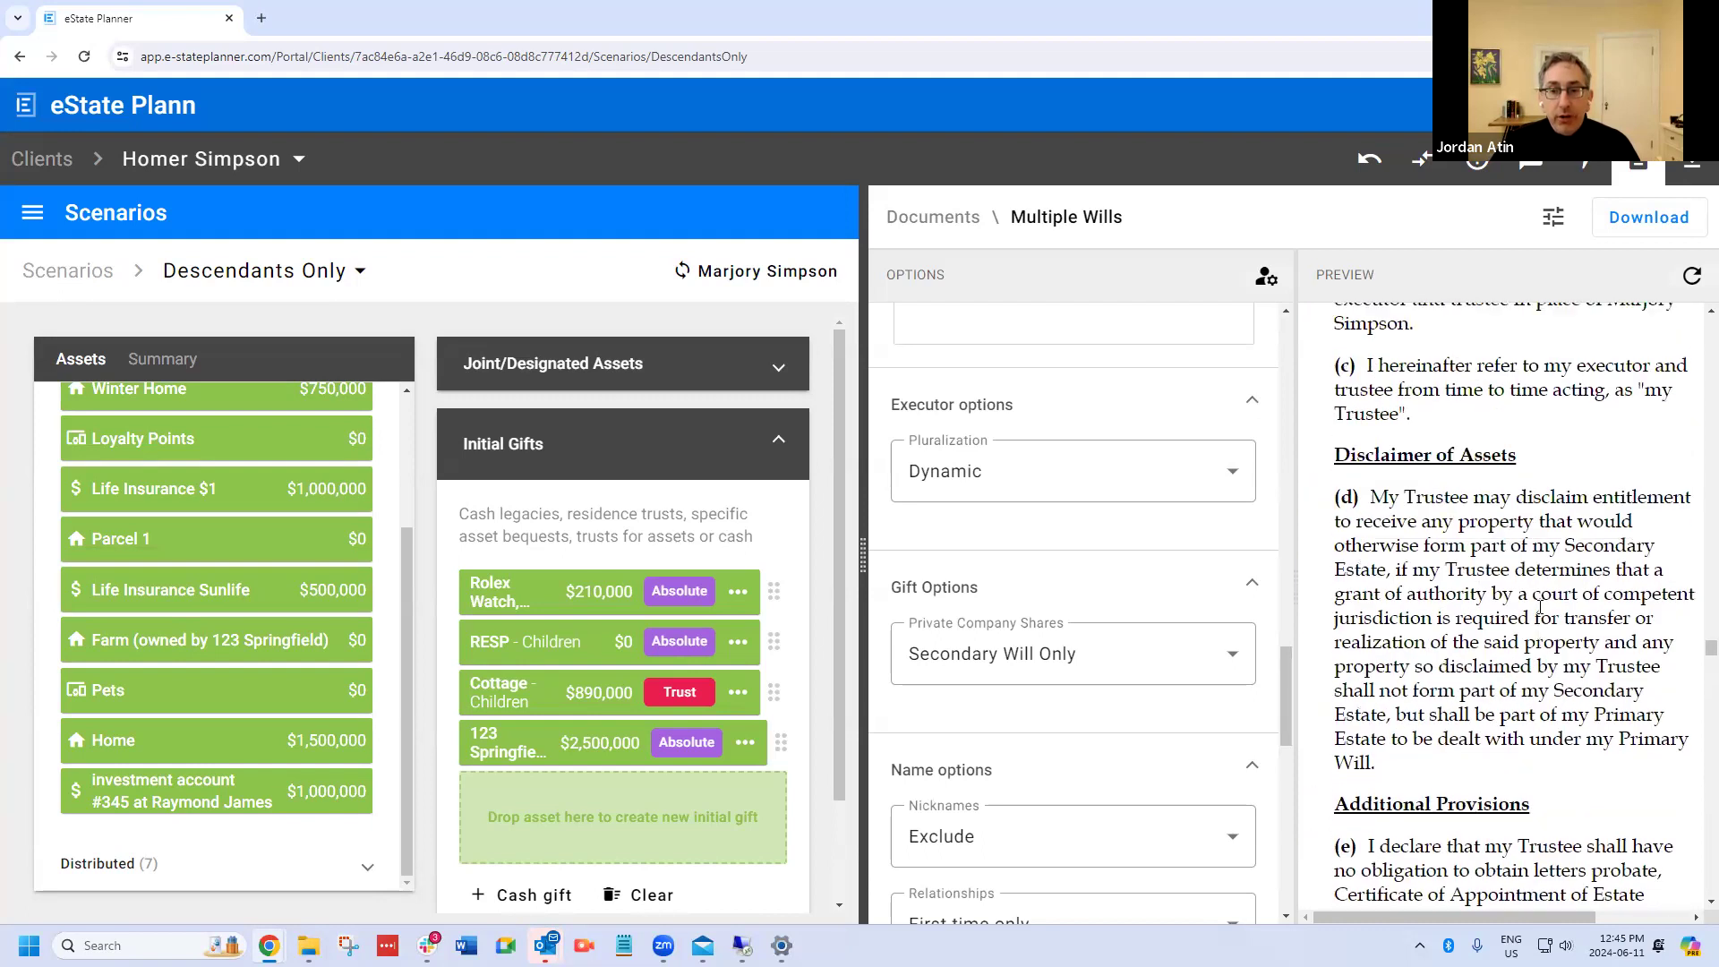
{"action": "scroll", "coordinate": [1539, 612], "scroll_direction": "up", "scroll_amount": 10}
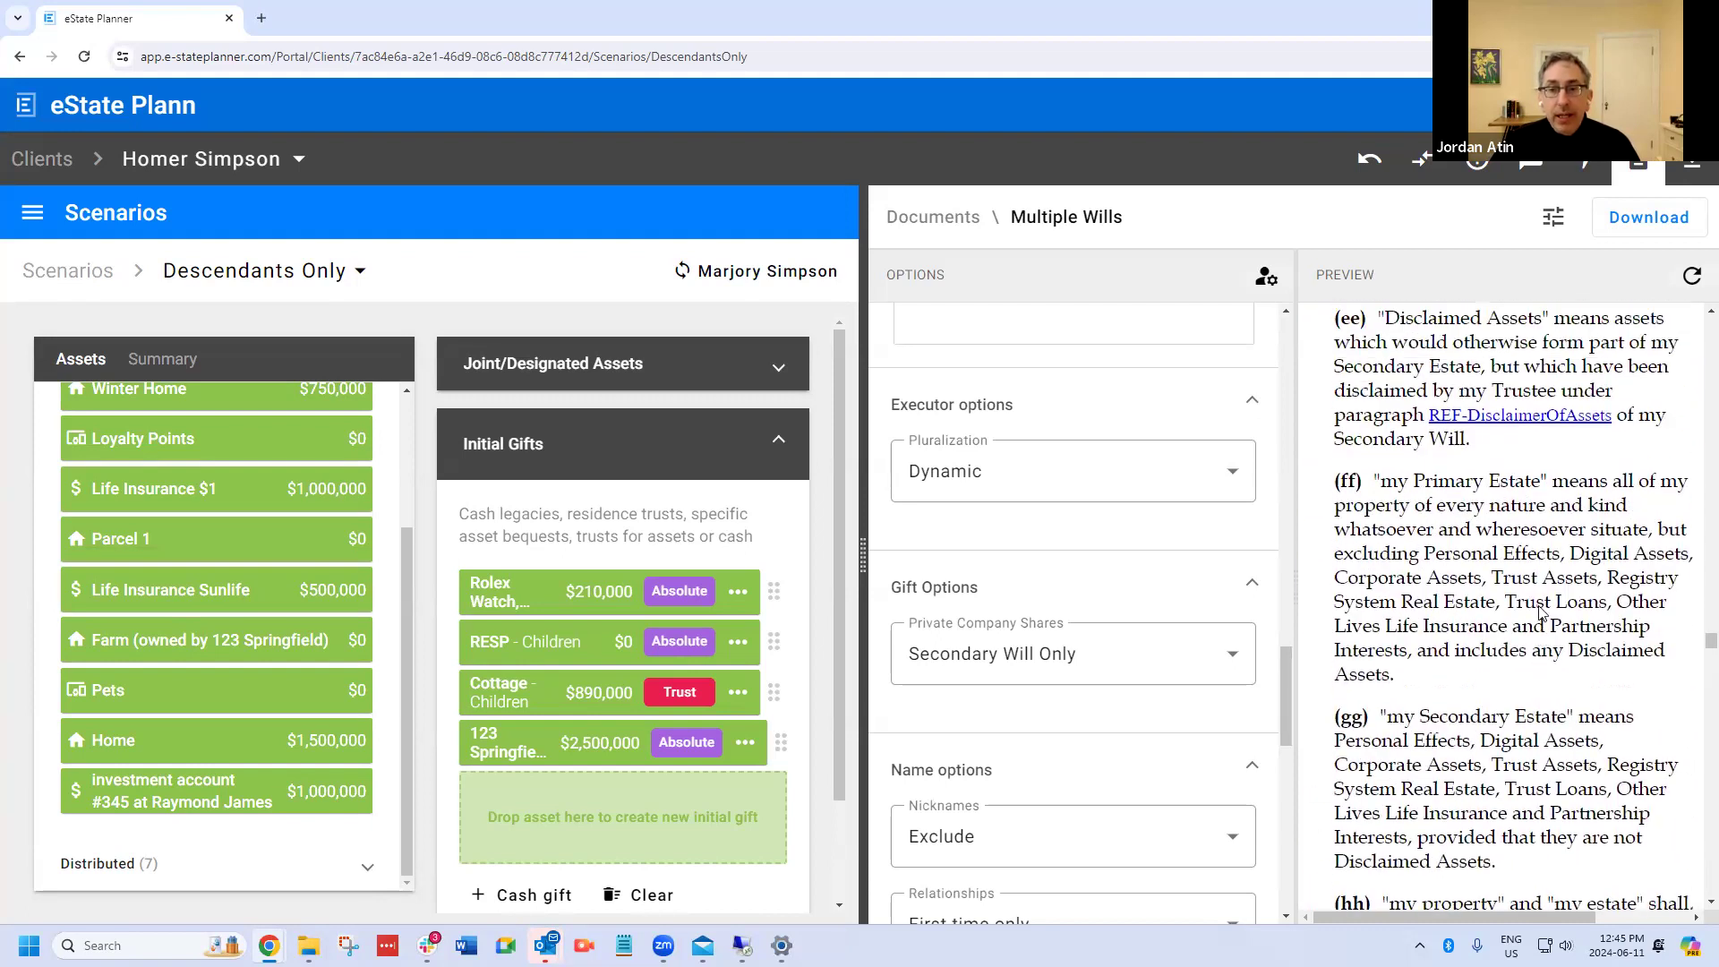
{"action": "scroll", "coordinate": [1540, 607], "scroll_direction": "up", "scroll_amount": 10}
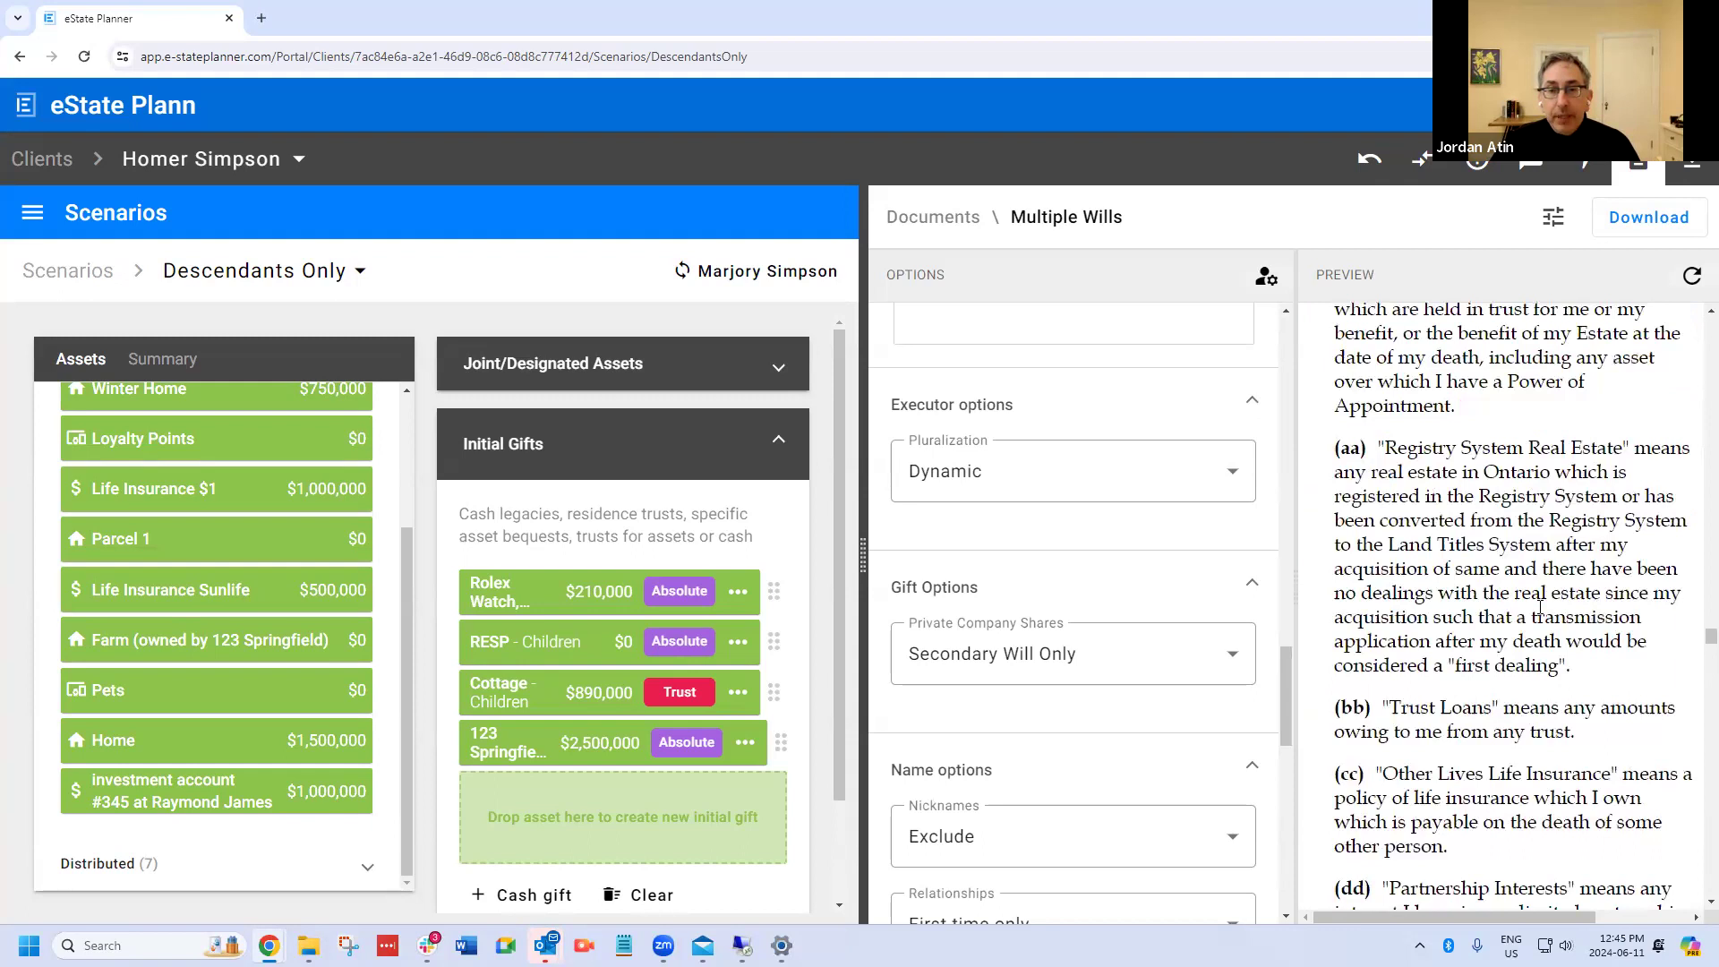
{"action": "scroll", "coordinate": [1539, 607], "scroll_direction": "up", "scroll_amount": 10}
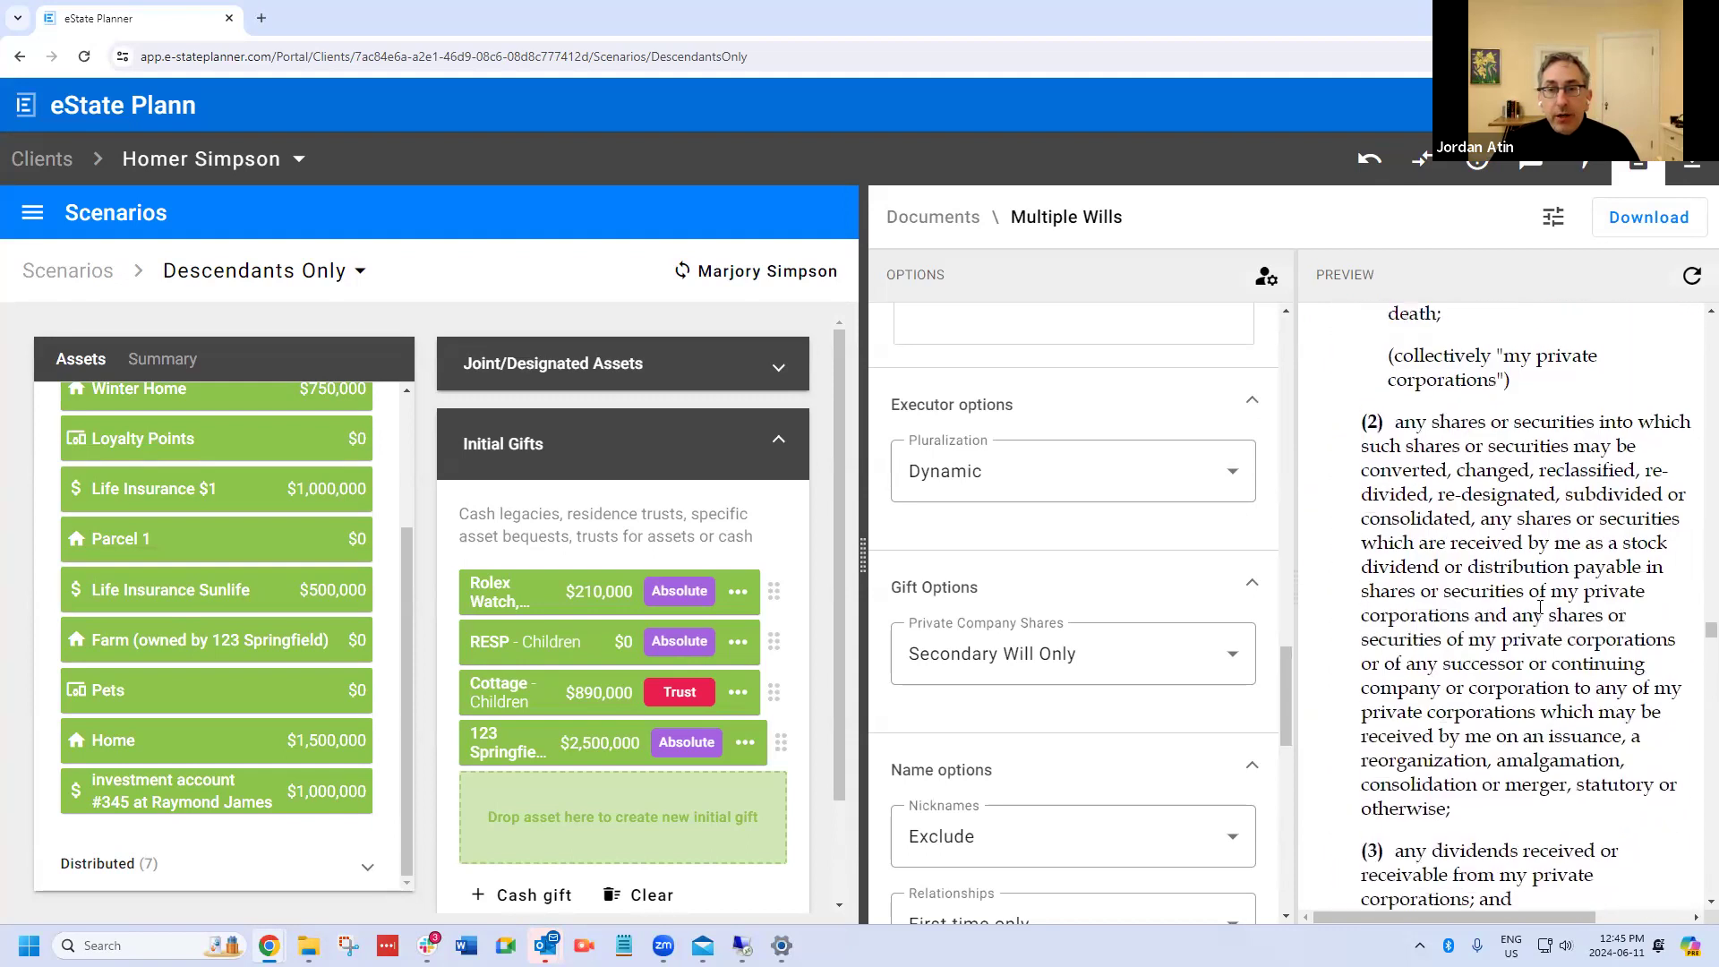
{"action": "scroll", "coordinate": [1529, 583], "scroll_direction": "down", "scroll_amount": 3}
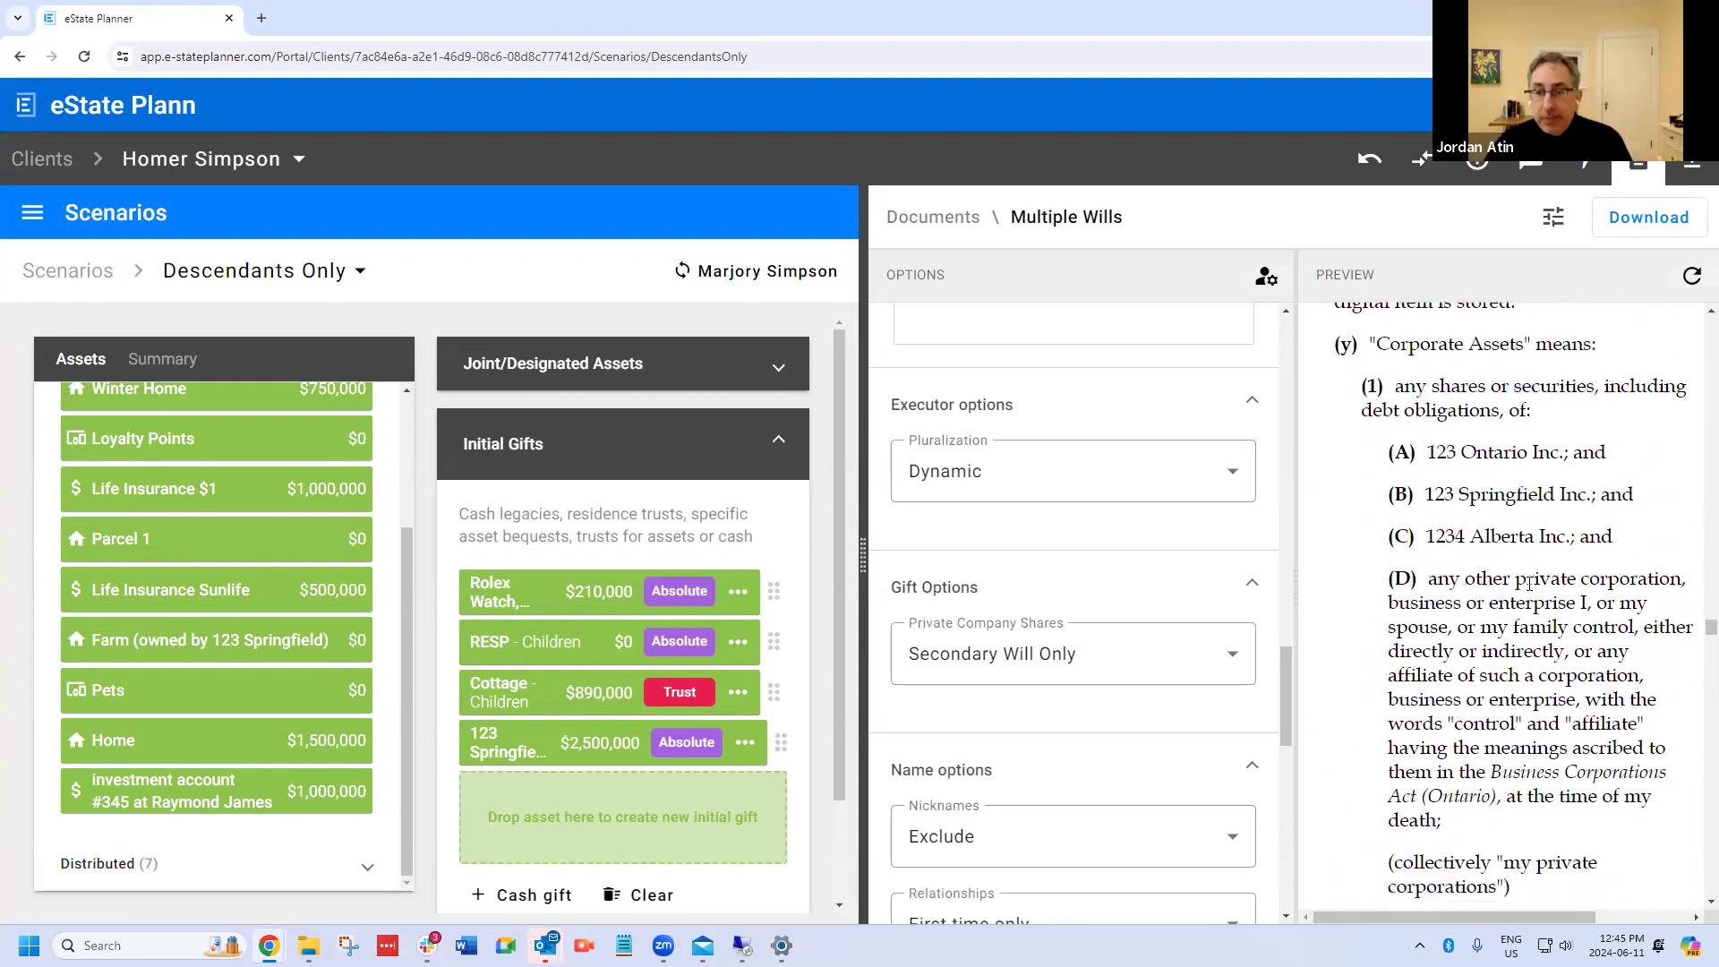
{"action": "scroll", "coordinate": [1521, 593], "scroll_direction": "down", "scroll_amount": 2}
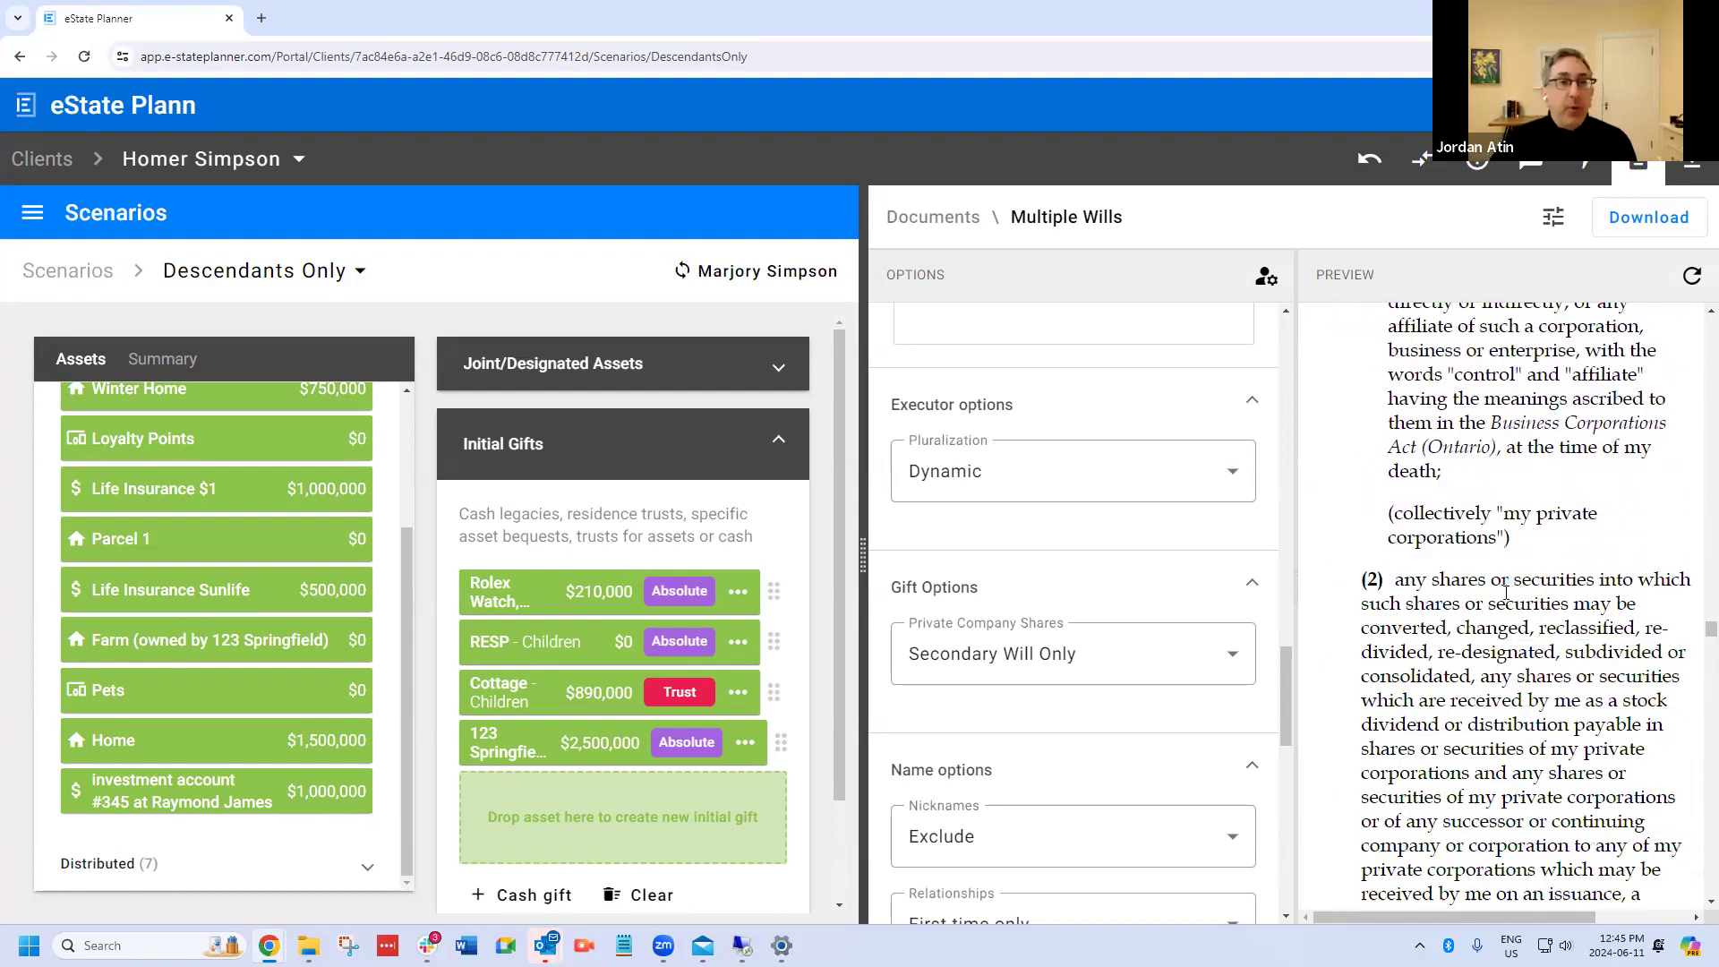
Step: Highlight the closing paragraph of the "Corporate Assets" definition that introduces the term "[Name of Corporation] Interest"
{"action": "scroll", "coordinate": [1502, 593], "scroll_direction": "down", "scroll_amount": 6}
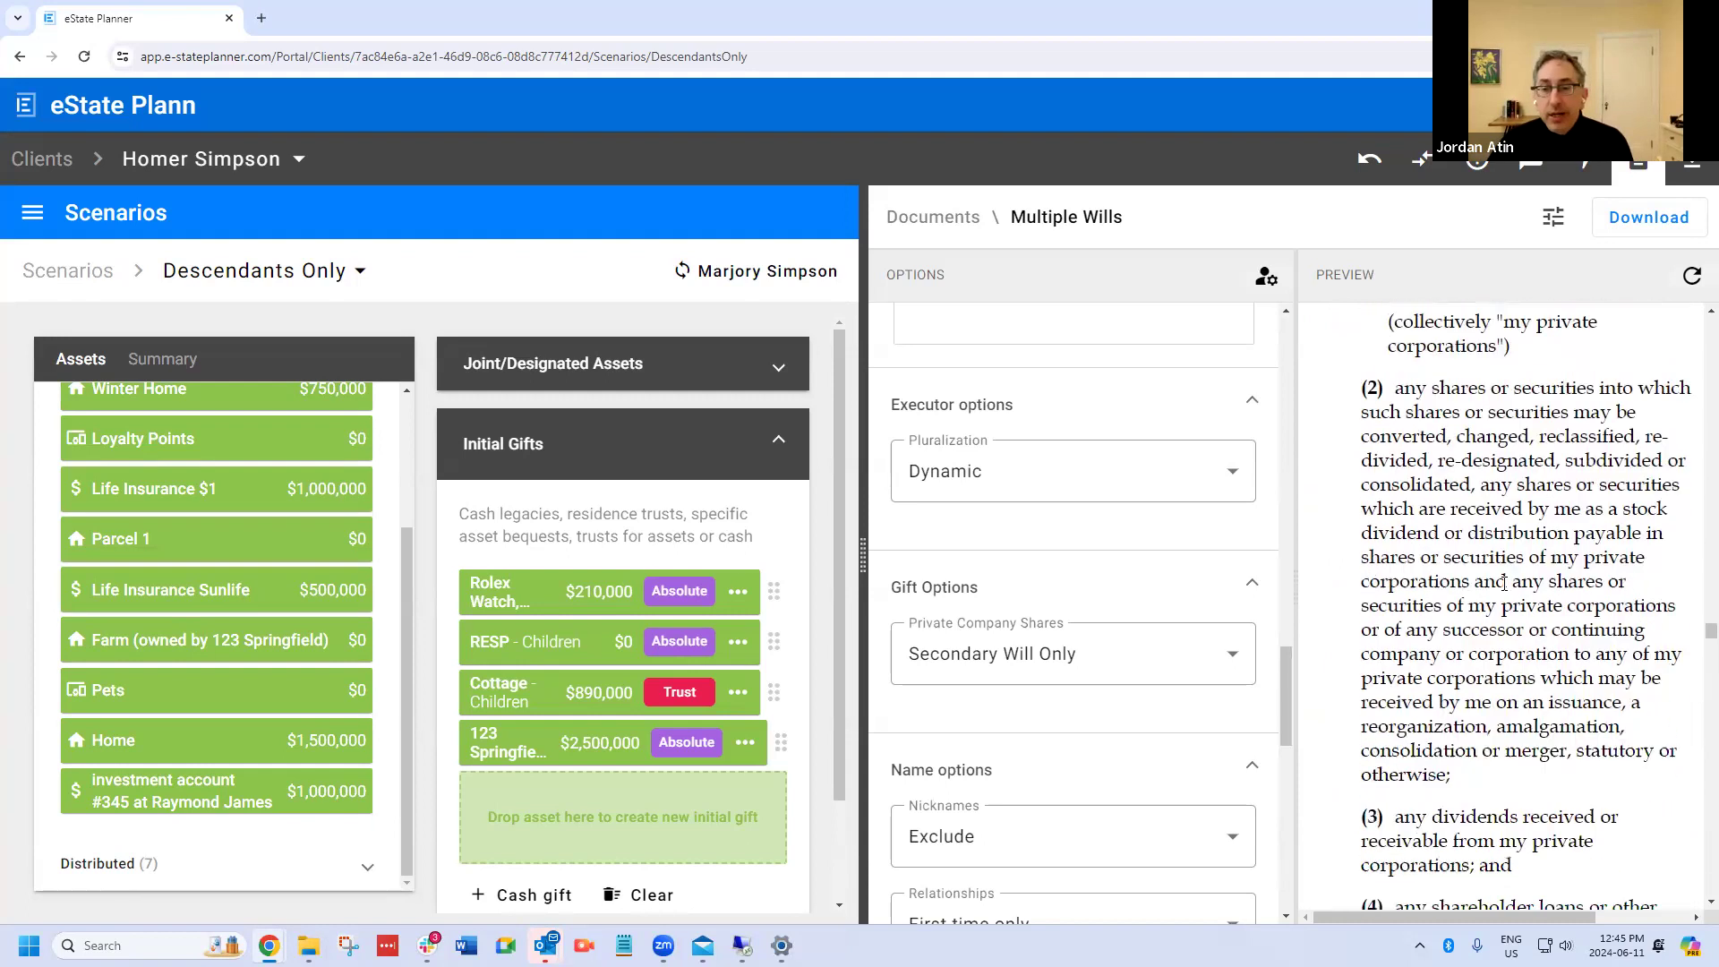
{"action": "scroll", "coordinate": [1450, 599], "scroll_direction": "down", "scroll_amount": 1}
{"action": "left_click_drag", "start_coordinate": [1384, 475], "coordinate": [1482, 690]}
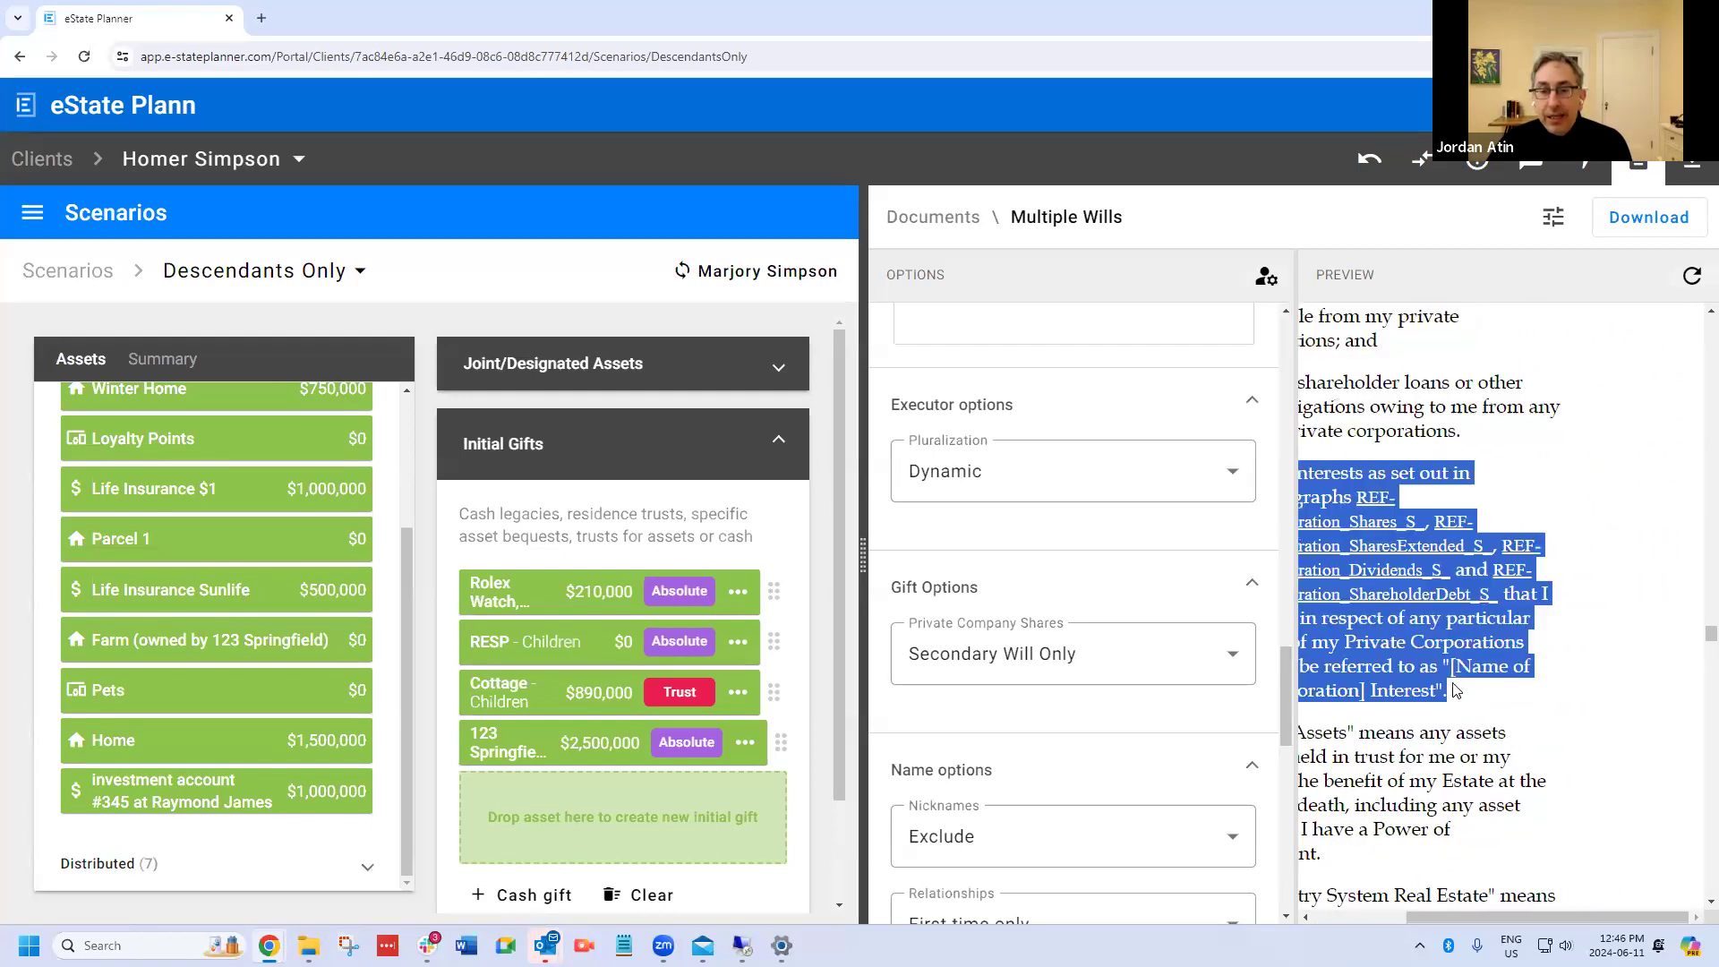
{"action": "scroll", "coordinate": [1466, 593], "scroll_direction": "left", "scroll_amount": 3}
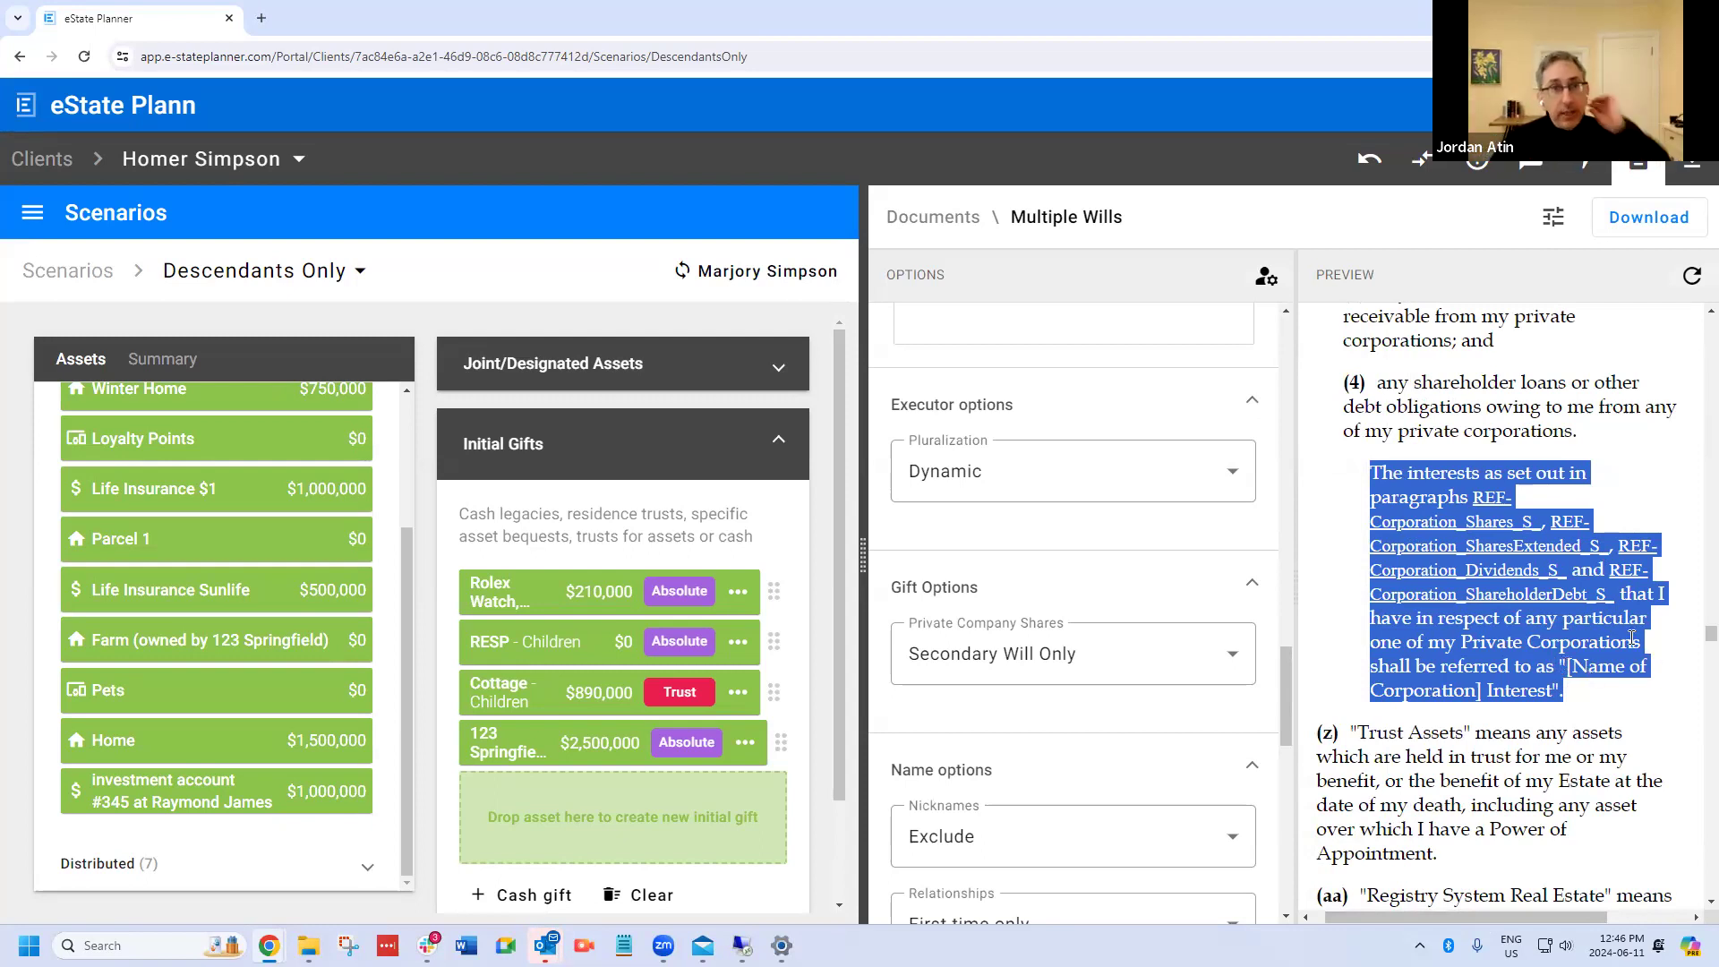
Step: Review the "Corporate Assets" items on converted shares, dividends and shareholder loans, and continue to the "Partnership Interests" and "Disclaimed Assets" definitions
{"action": "scroll", "coordinate": [1628, 475], "scroll_direction": "up", "scroll_amount": 2}
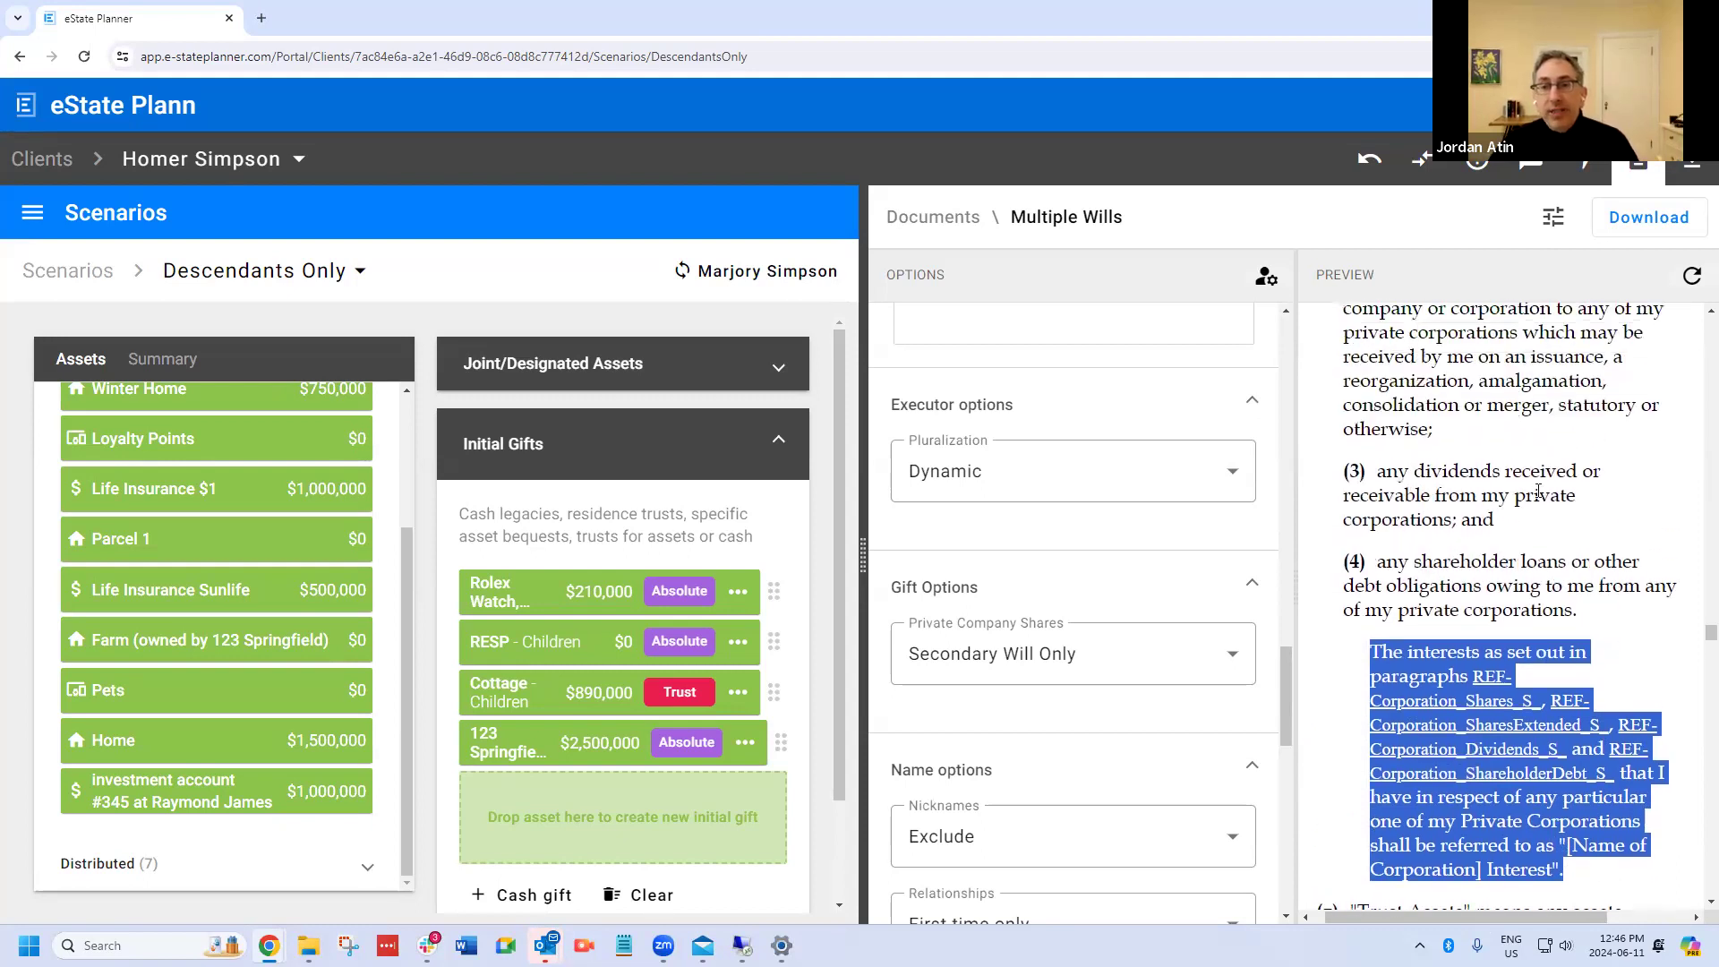
{"action": "scroll", "coordinate": [1538, 490], "scroll_direction": "up", "scroll_amount": 4}
{"action": "scroll", "coordinate": [1502, 687], "scroll_direction": "down", "scroll_amount": 3}
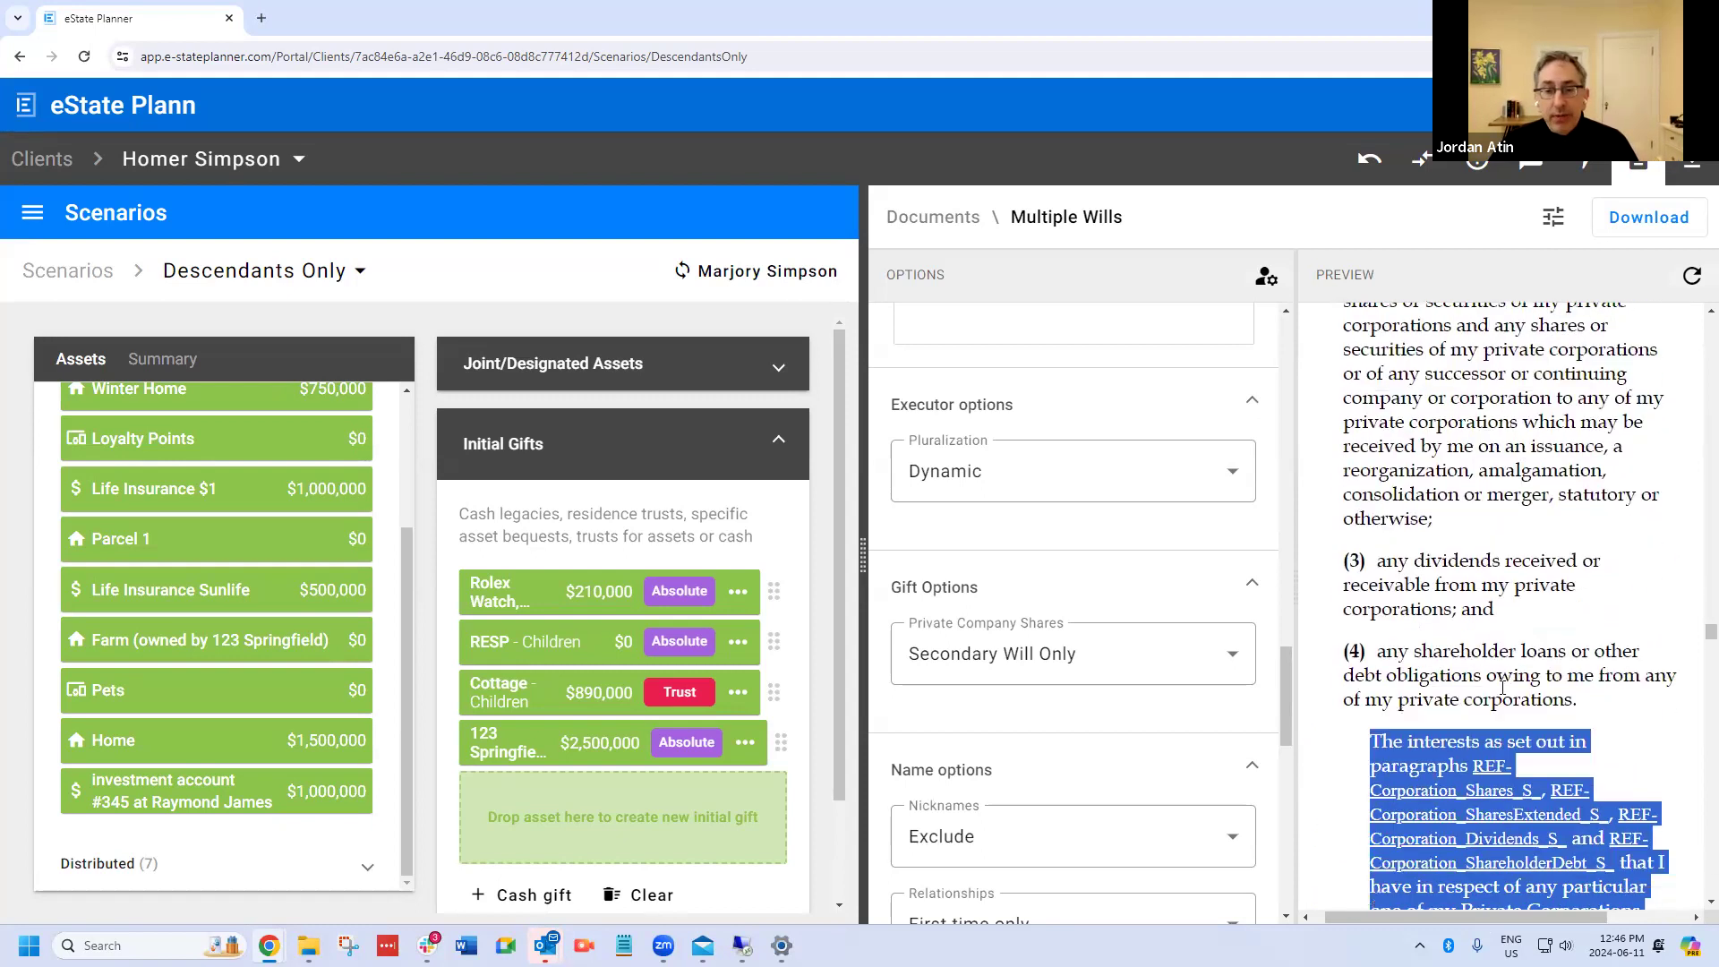
{"action": "scroll", "coordinate": [1507, 587], "scroll_direction": "up", "scroll_amount": 3}
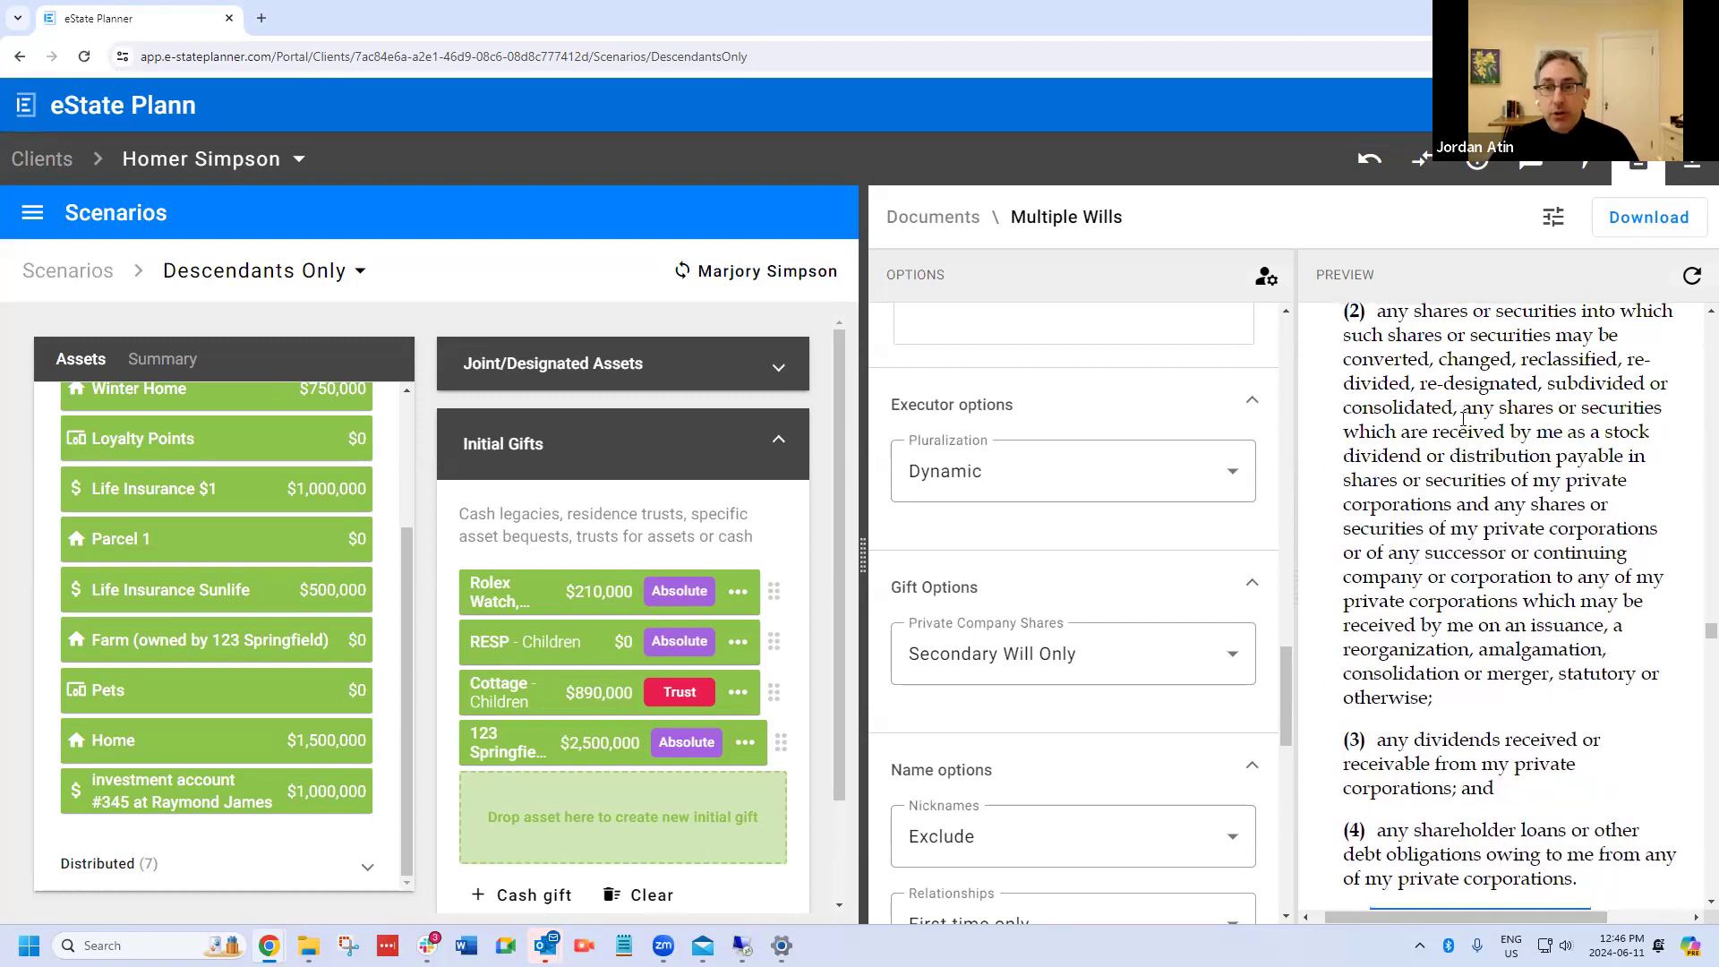
{"action": "scroll", "coordinate": [1414, 557], "scroll_direction": "down", "scroll_amount": 15}
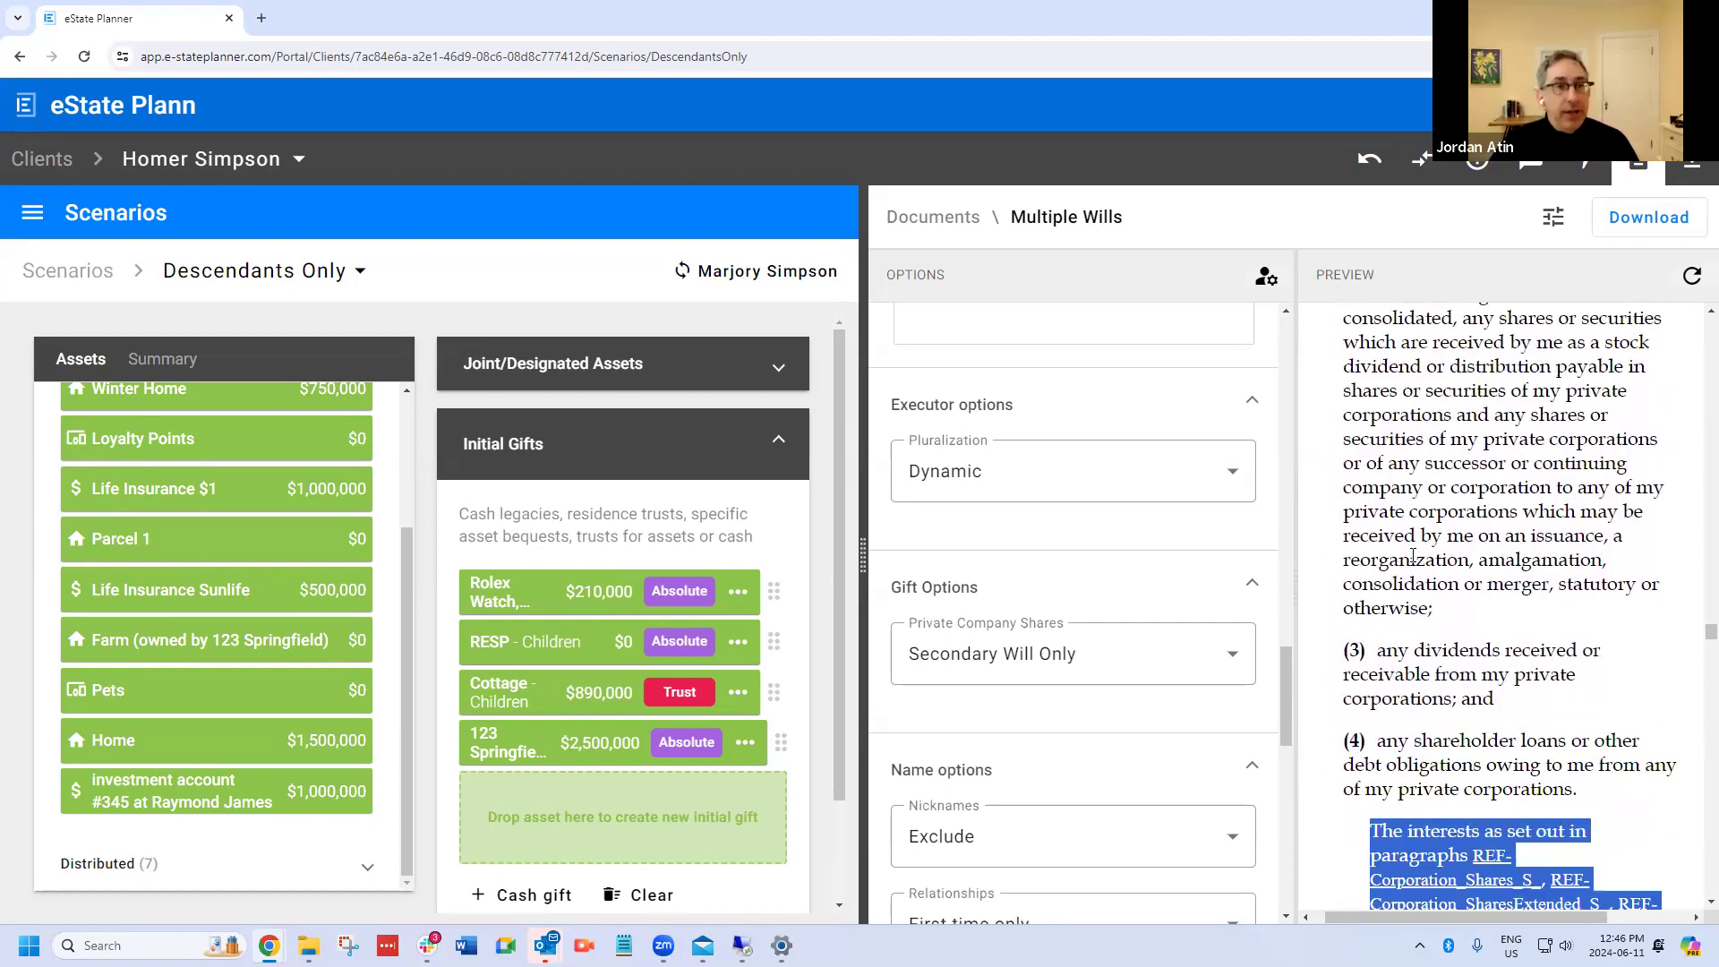
{"action": "scroll", "coordinate": [1412, 562], "scroll_direction": "down", "scroll_amount": 4}
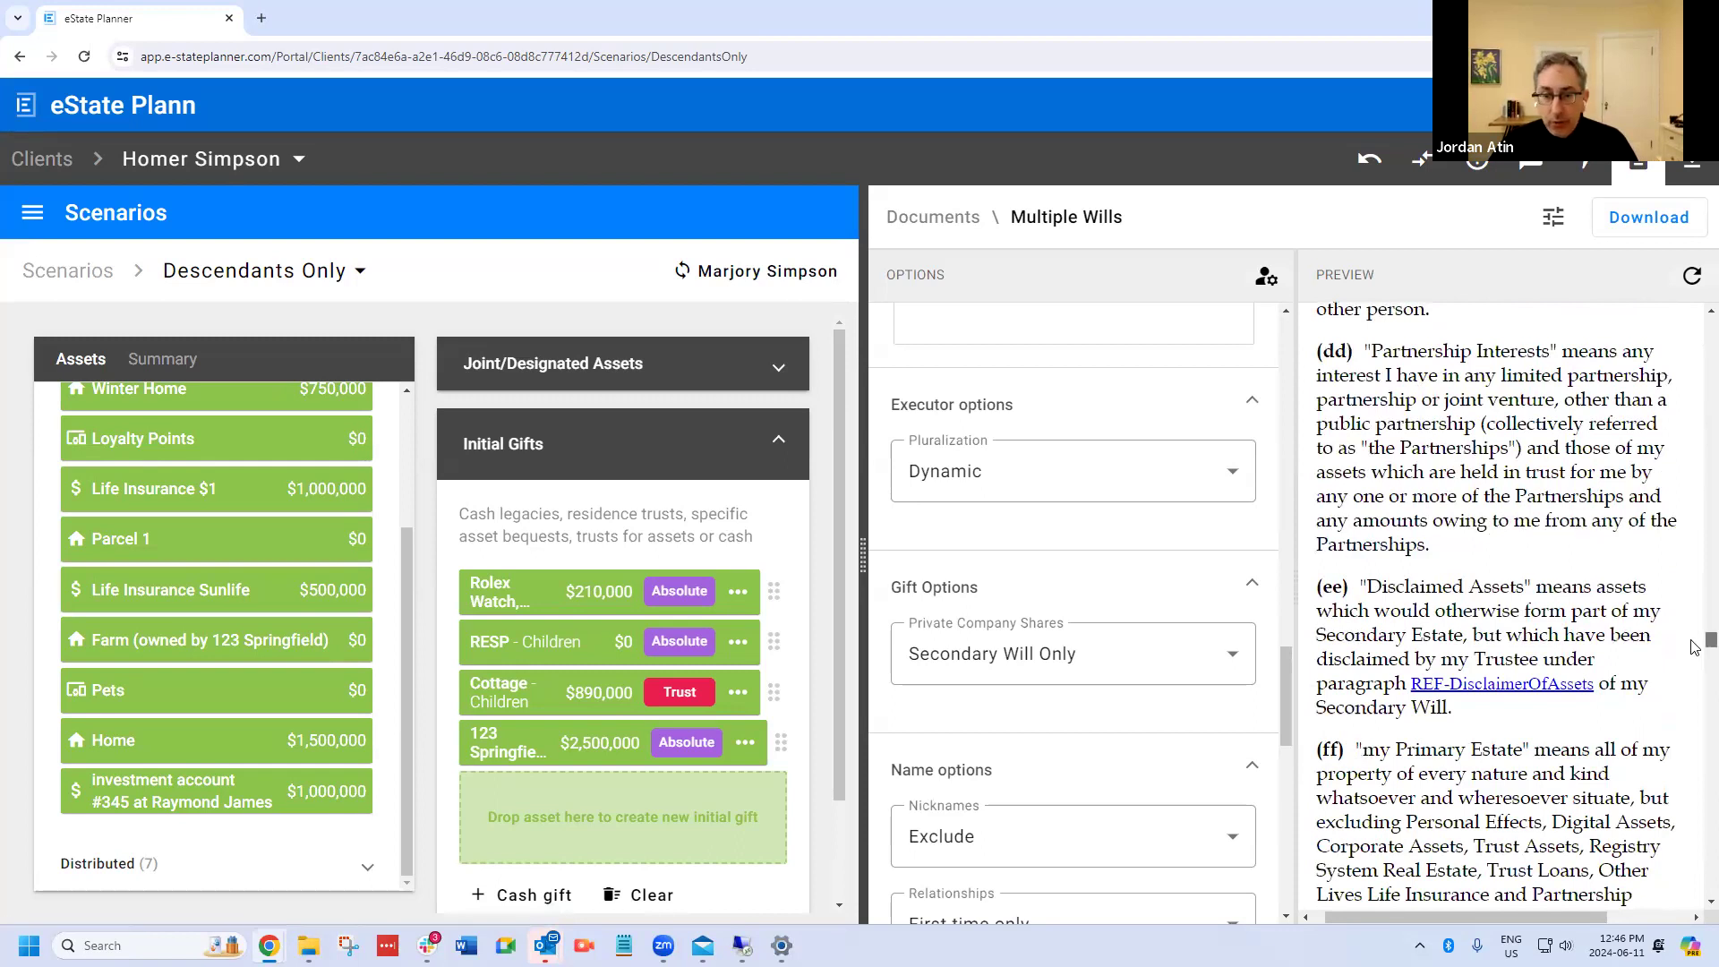
Step: Read on from the "Disclaimed Assets" and "my Primary Estate" definitions to the secondary will's Initial Gifts and cottage trust, with the preview widened
{"action": "scroll", "coordinate": [1694, 647], "scroll_direction": "up", "scroll_amount": 2}
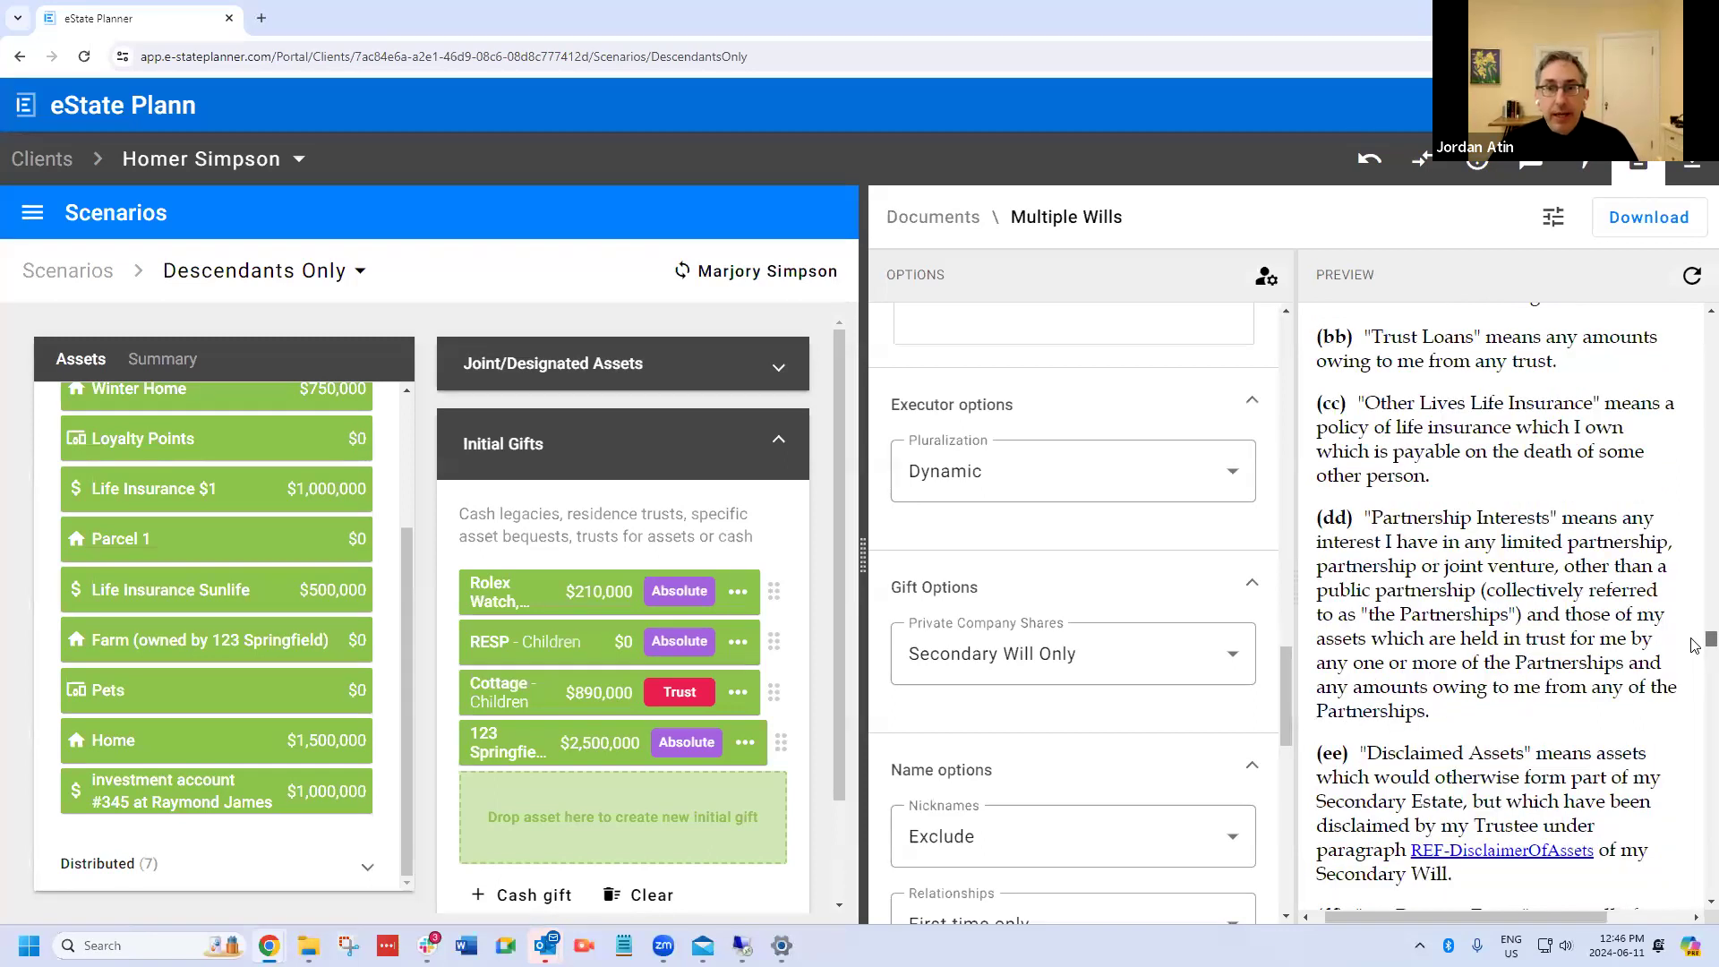
{"action": "scroll", "coordinate": [1497, 610], "scroll_direction": "down", "scroll_amount": 10}
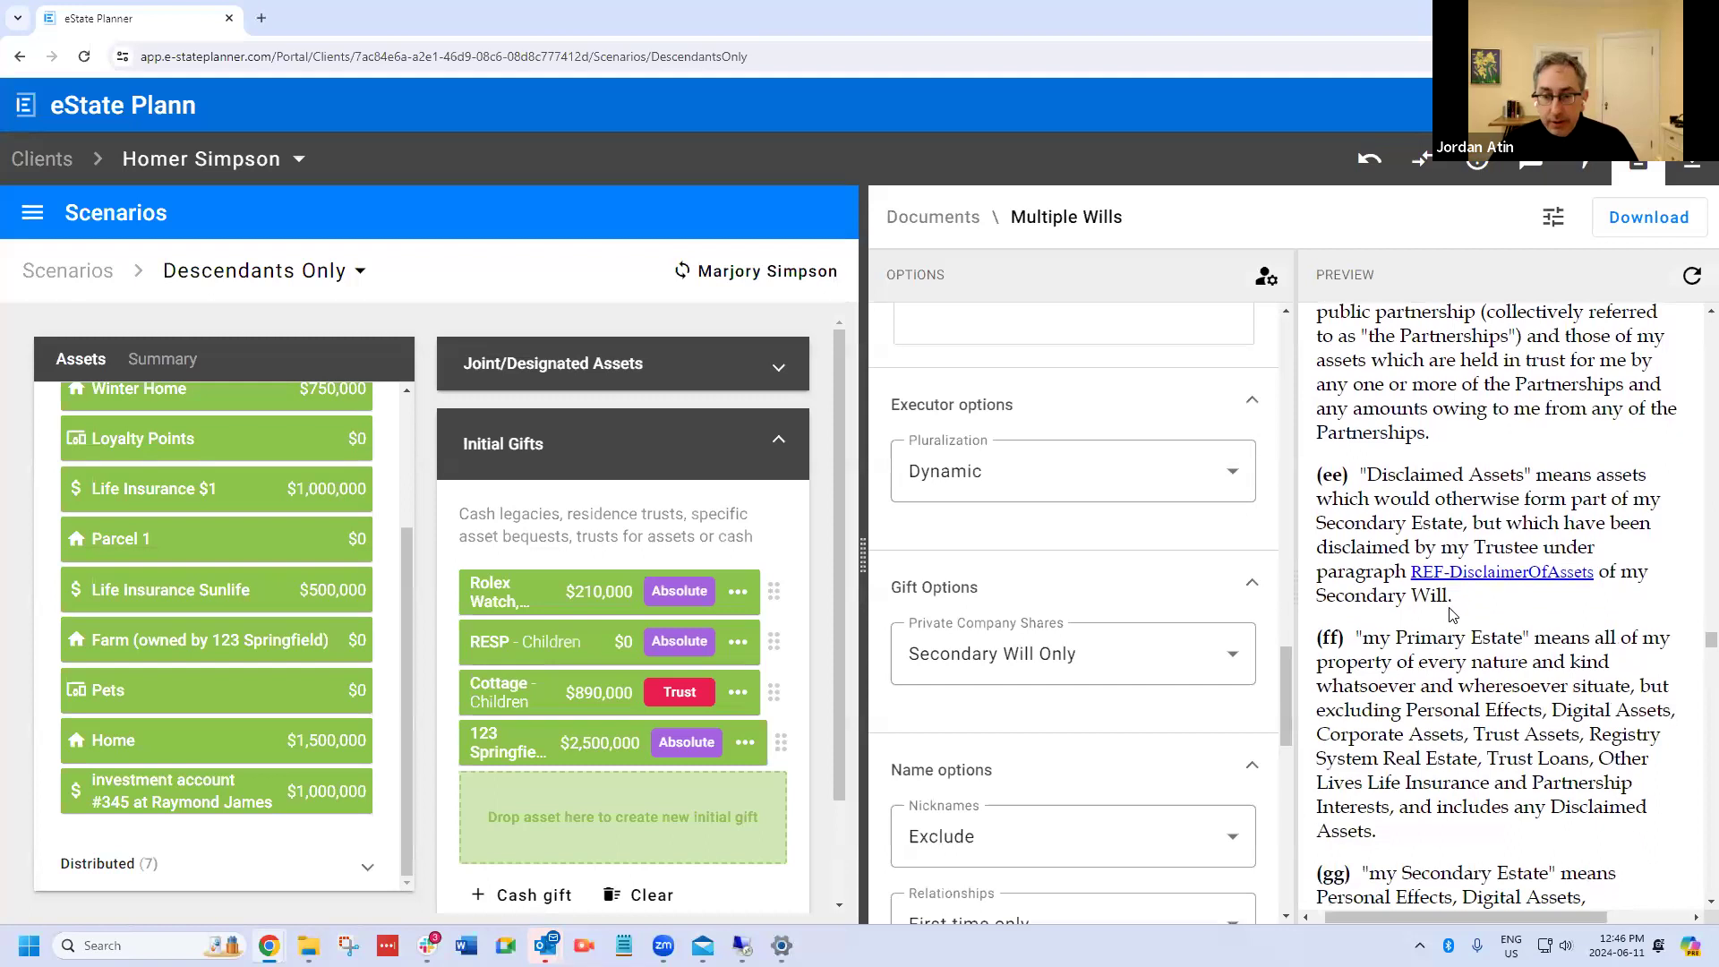
{"action": "scroll", "coordinate": [1497, 611], "scroll_direction": "down", "scroll_amount": 10}
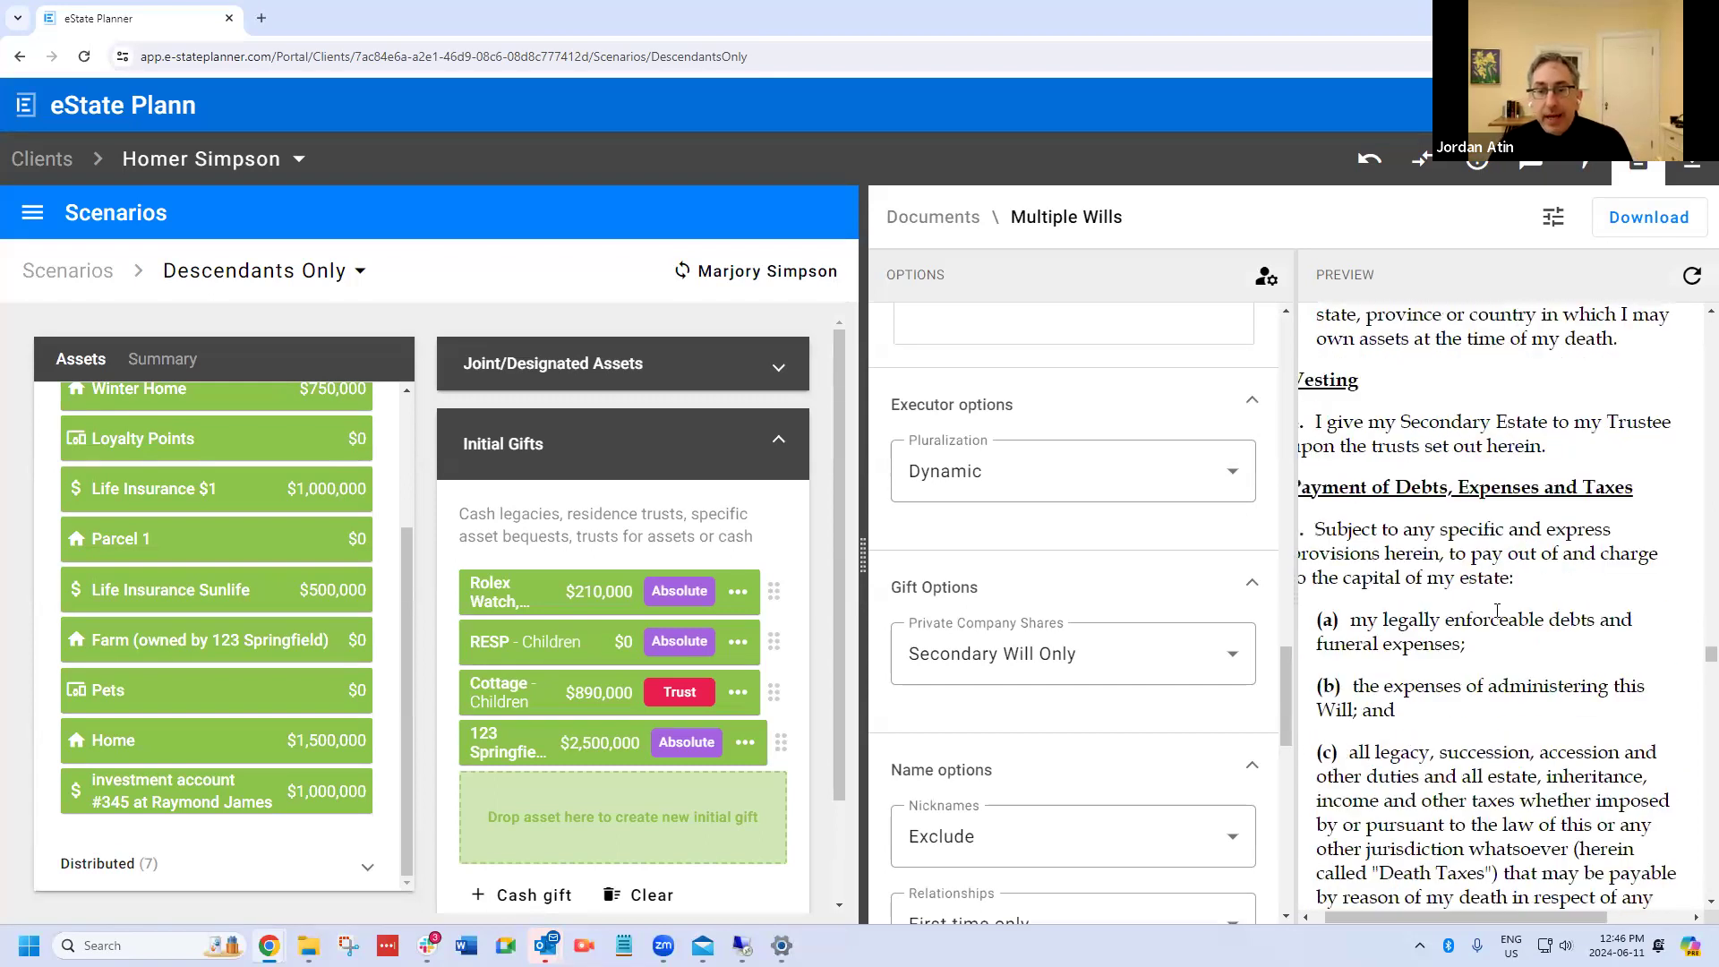
{"action": "scroll", "coordinate": [1497, 610], "scroll_direction": "down", "scroll_amount": 10}
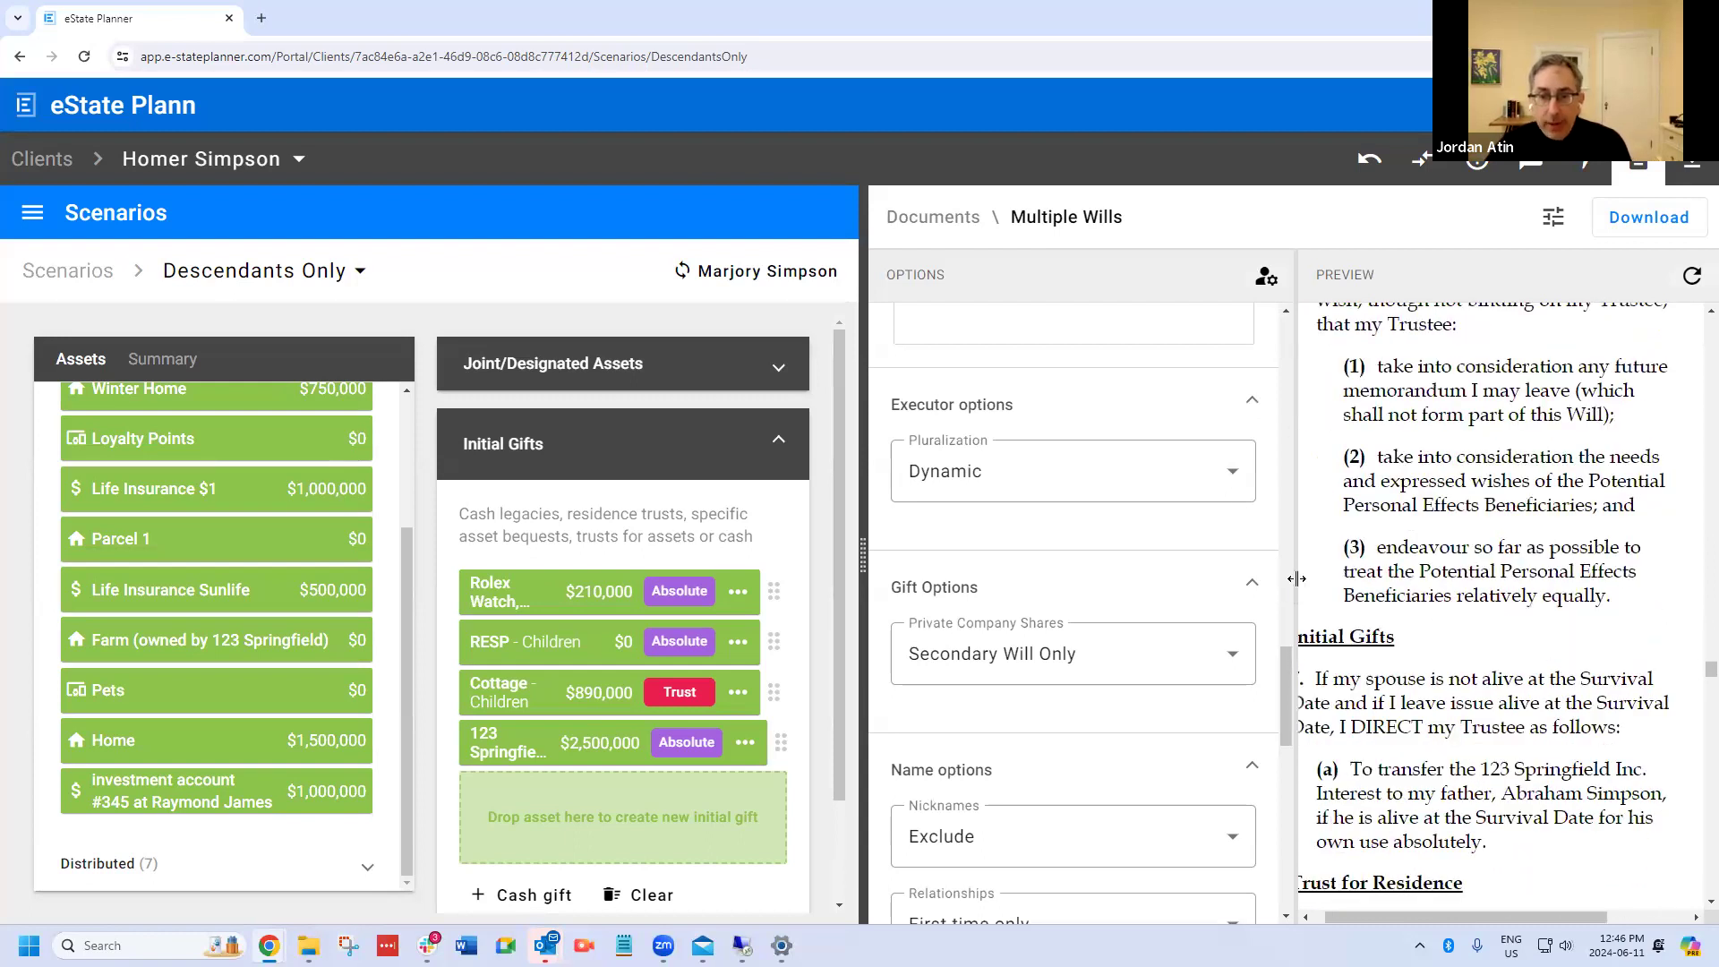
{"action": "left_click_drag", "start_coordinate": [1293, 581], "coordinate": [1156, 582]}
{"action": "scroll", "coordinate": [1232, 530], "scroll_direction": "down", "scroll_amount": 6}
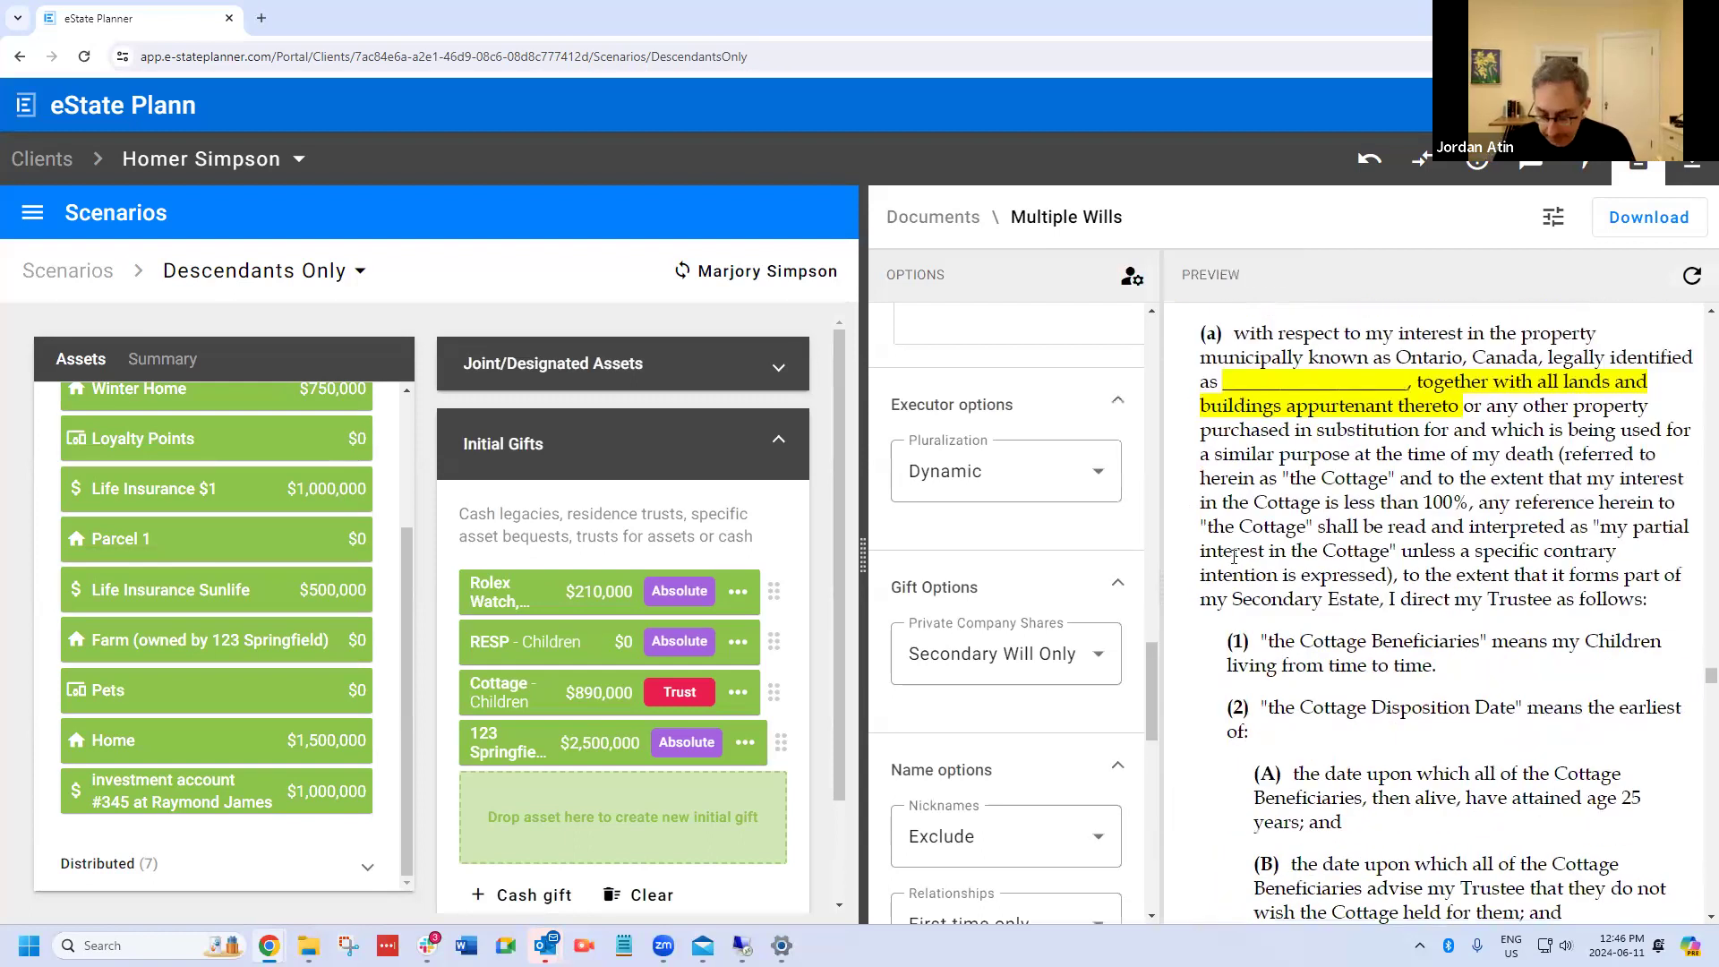
Step: Read through the secondary will's cottage trust terms and "Residue of my Estate" provisions, including the Children's Fund and Ultimate Distribution clauses
{"action": "scroll", "coordinate": [1234, 556], "scroll_direction": "down", "scroll_amount": 10}
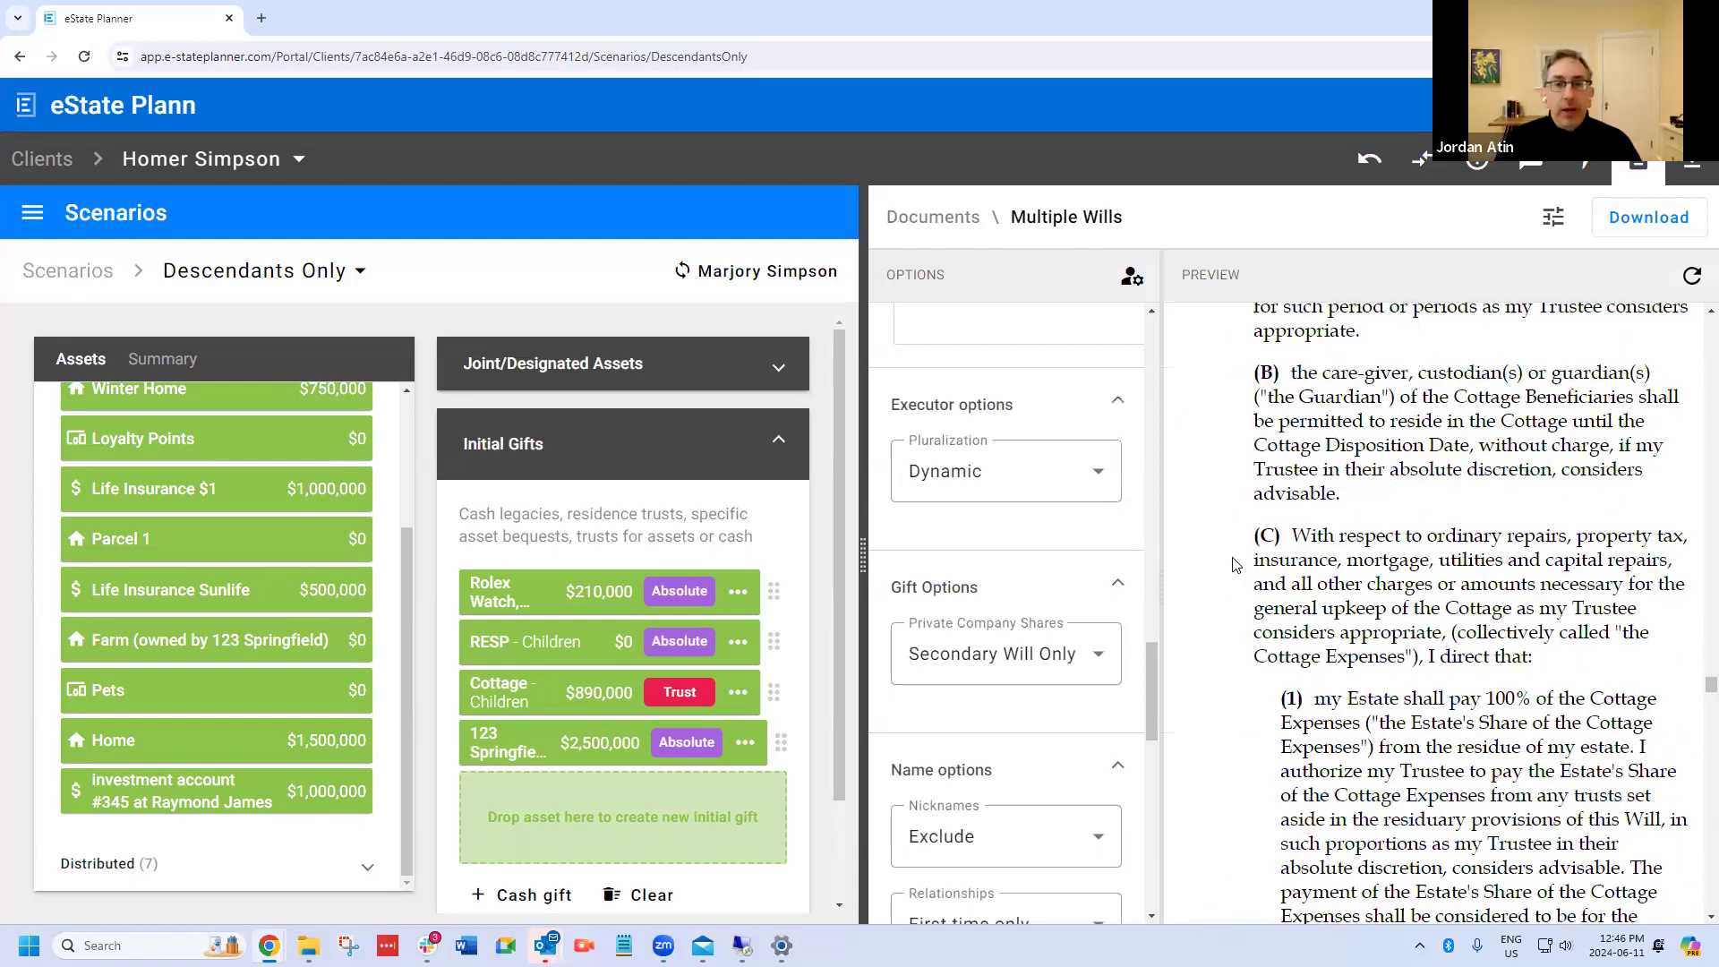
{"action": "scroll", "coordinate": [1234, 562], "scroll_direction": "down", "scroll_amount": 15}
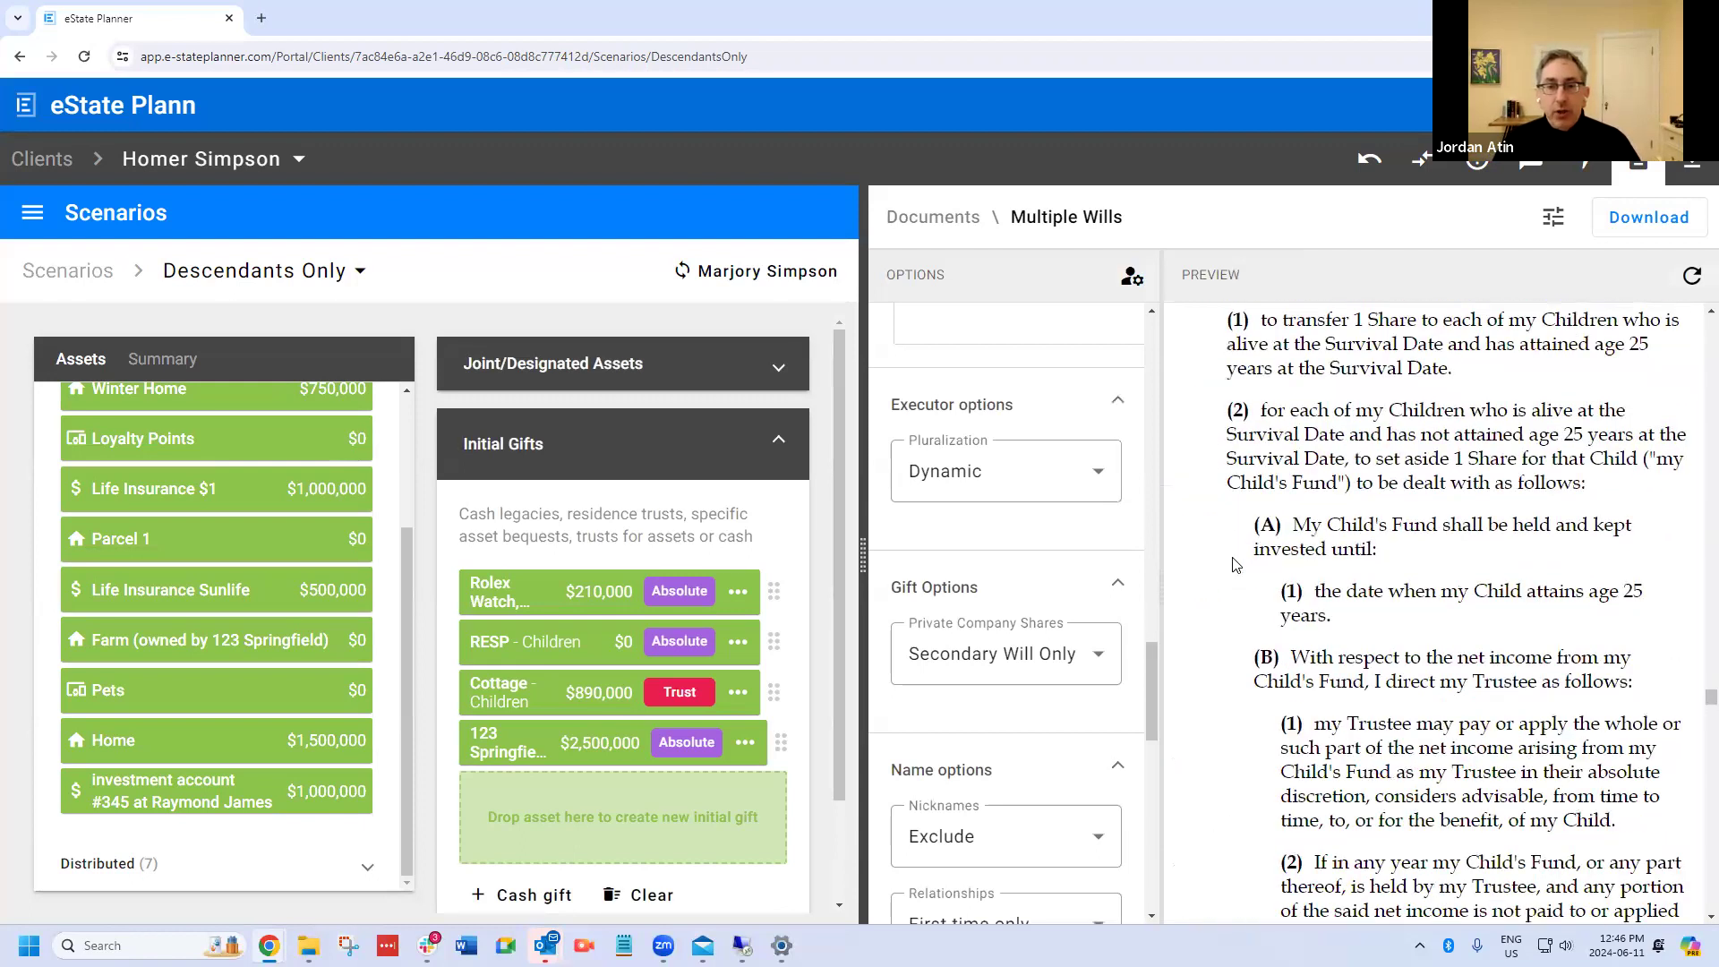
{"action": "scroll", "coordinate": [1234, 556], "scroll_direction": "up", "scroll_amount": 2}
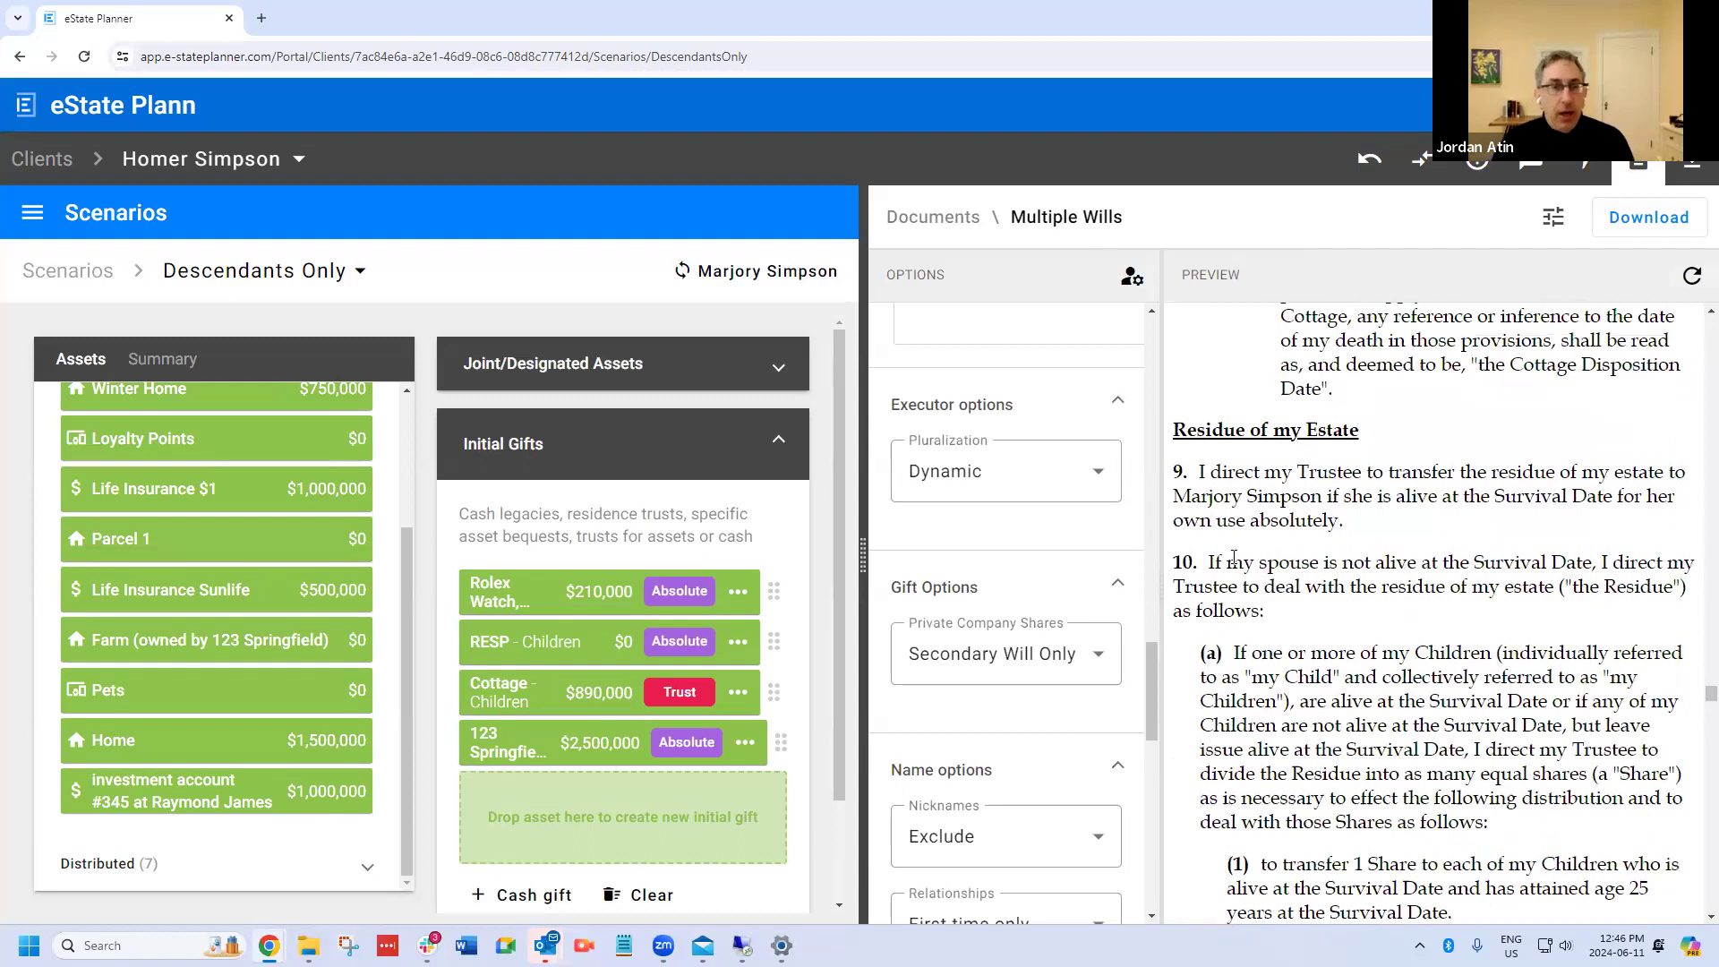
{"action": "scroll", "coordinate": [1233, 556], "scroll_direction": "down", "scroll_amount": 15}
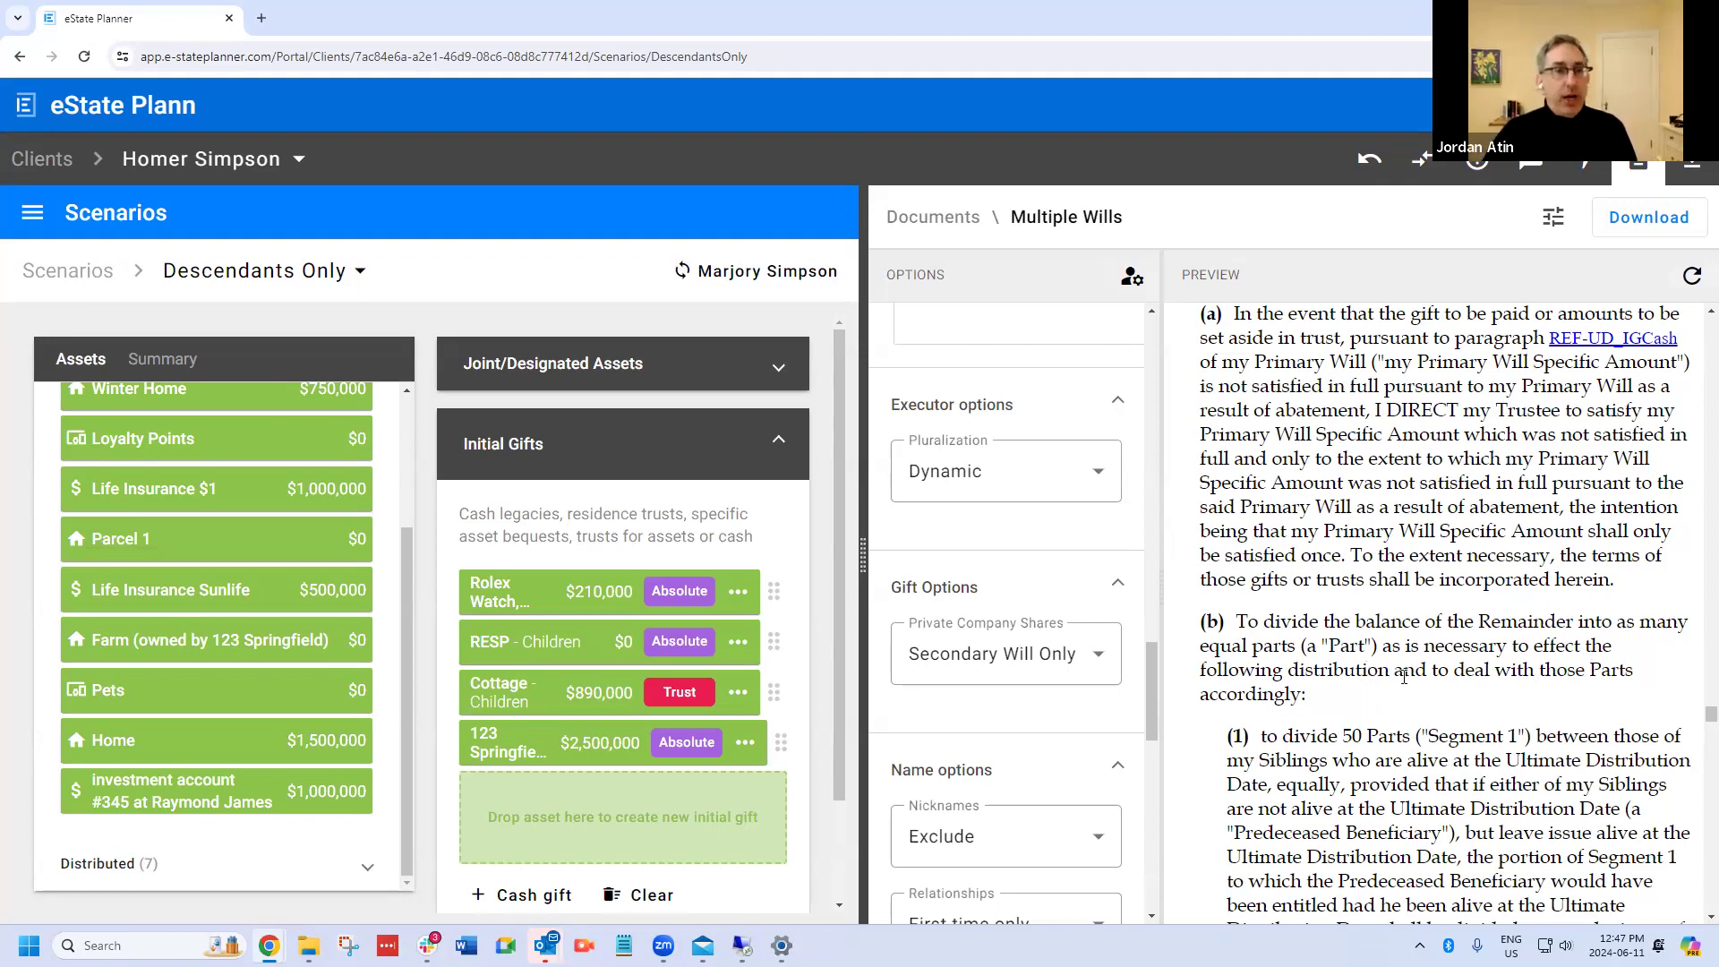
{"action": "scroll", "coordinate": [1399, 707], "scroll_direction": "up", "scroll_amount": 2}
{"action": "scroll", "coordinate": [1397, 701], "scroll_direction": "up", "scroll_amount": 15}
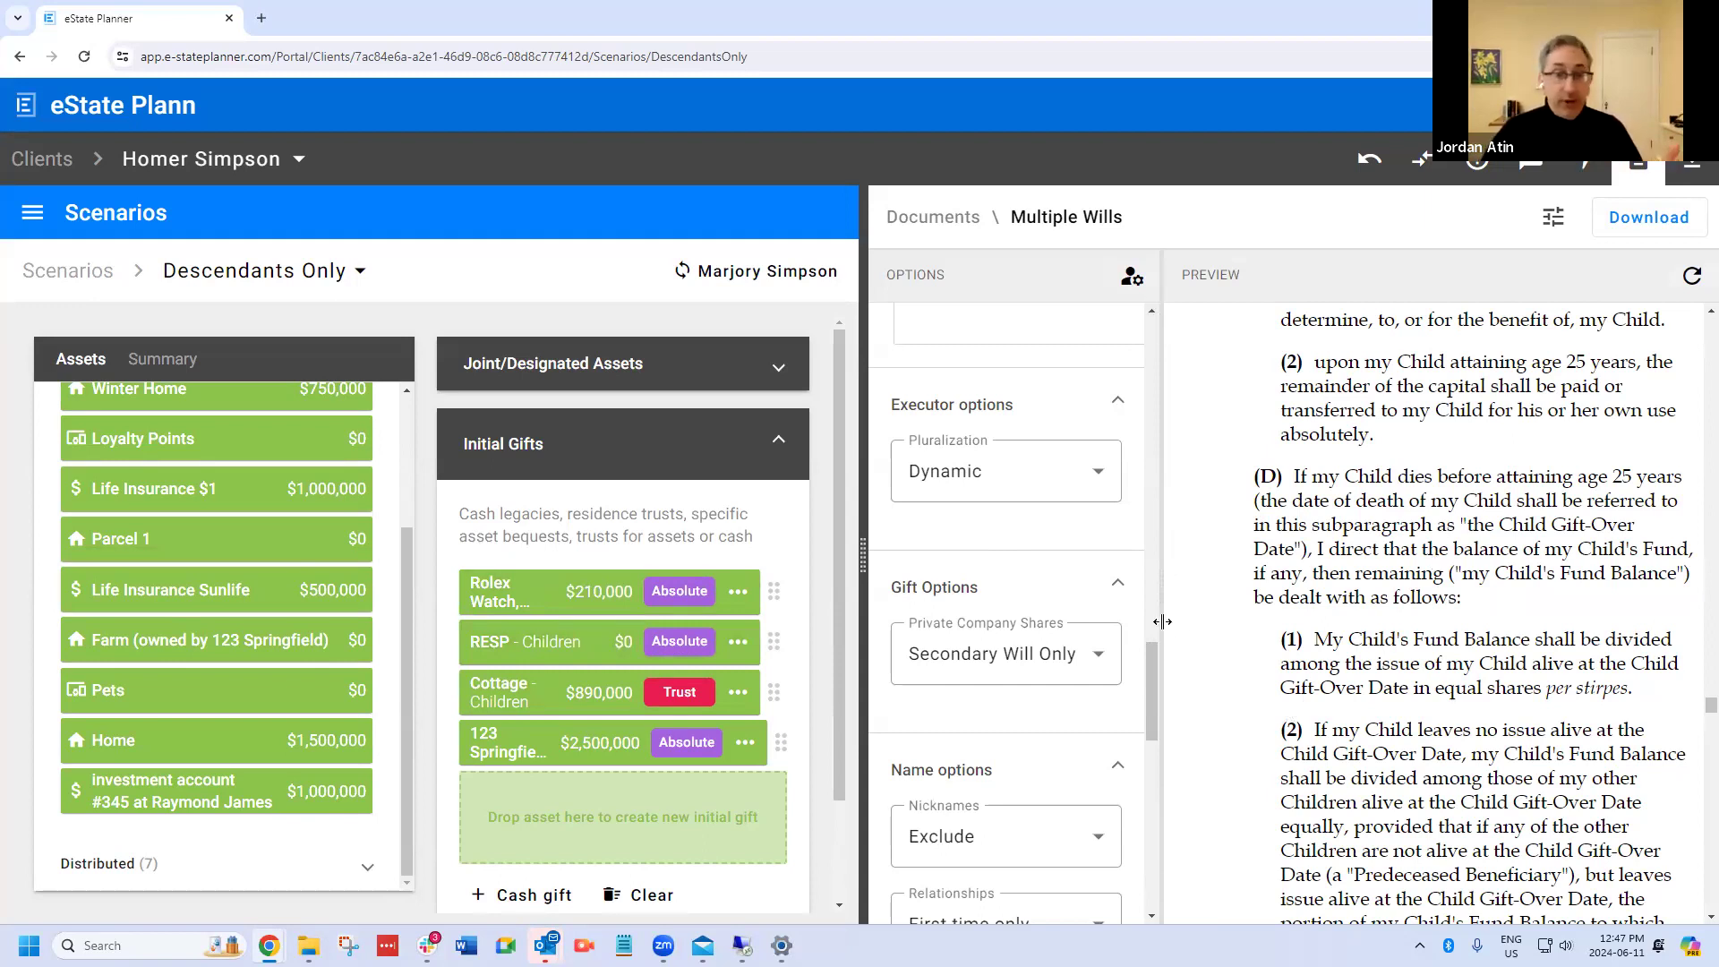
Step: Highlight Ultimate Distribution paragraph (a) on satisfying the "Primary Will Specific Amount", with the preview pane resized
{"action": "scroll", "coordinate": [1387, 605], "scroll_direction": "down", "scroll_amount": 5}
{"action": "scroll", "coordinate": [1386, 605], "scroll_direction": "down", "scroll_amount": 4}
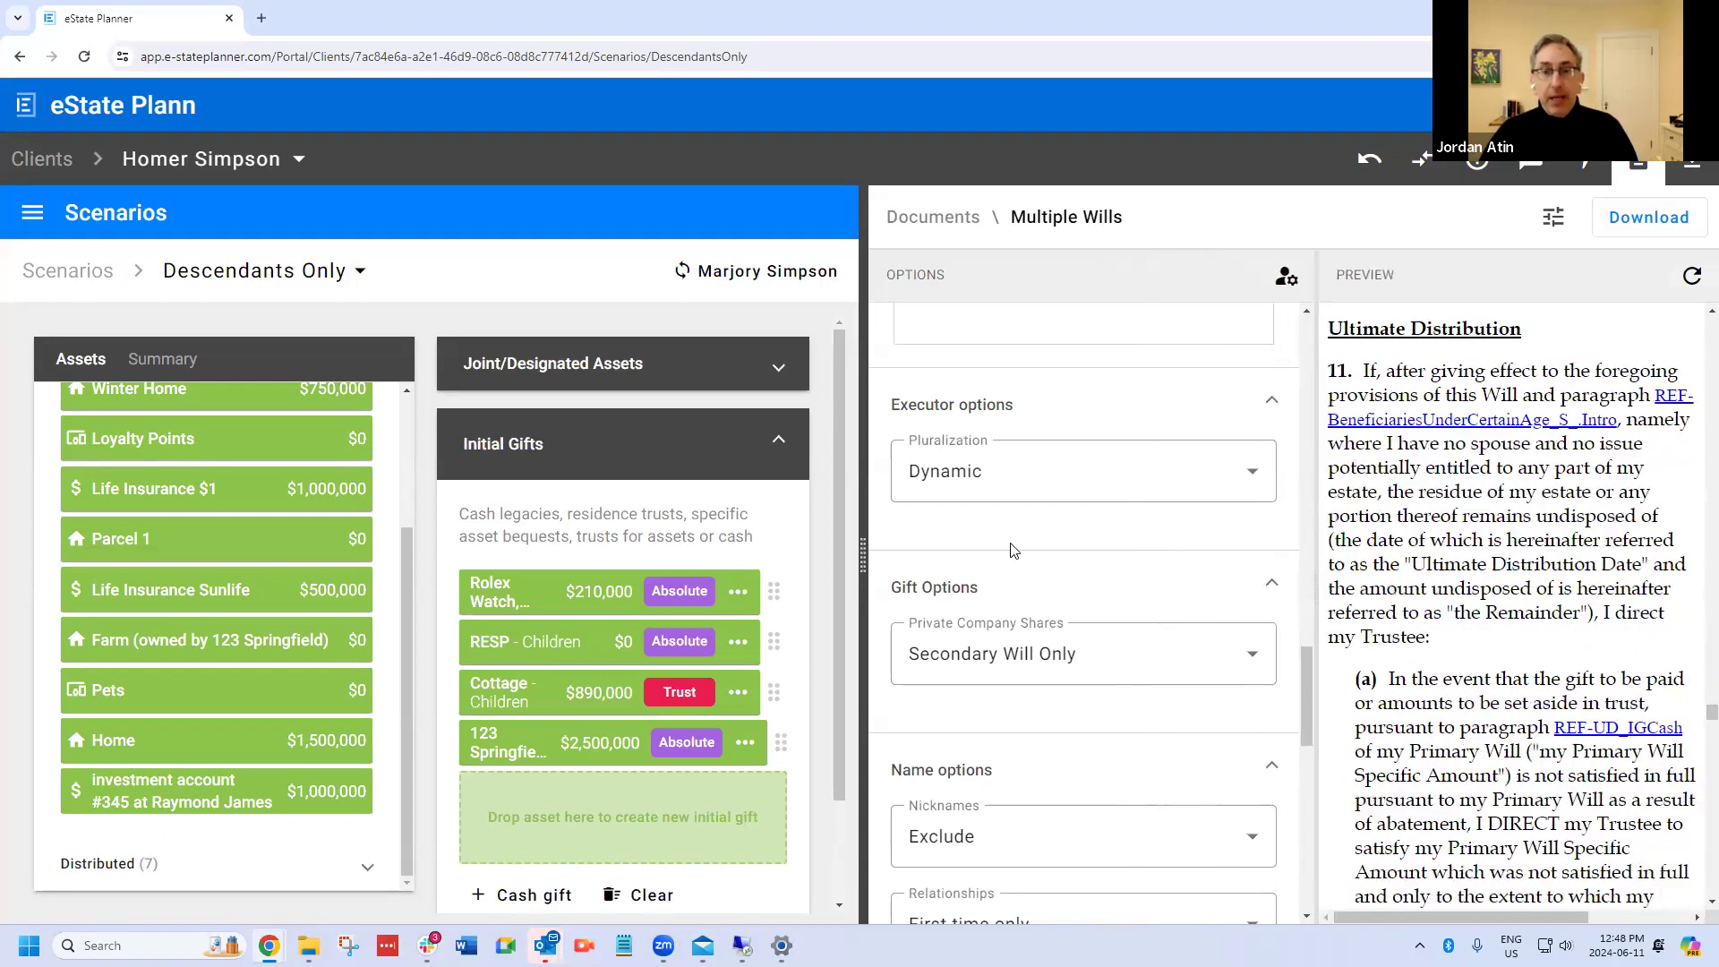
{"action": "scroll", "coordinate": [1251, 579], "scroll_direction": "down", "scroll_amount": 2}
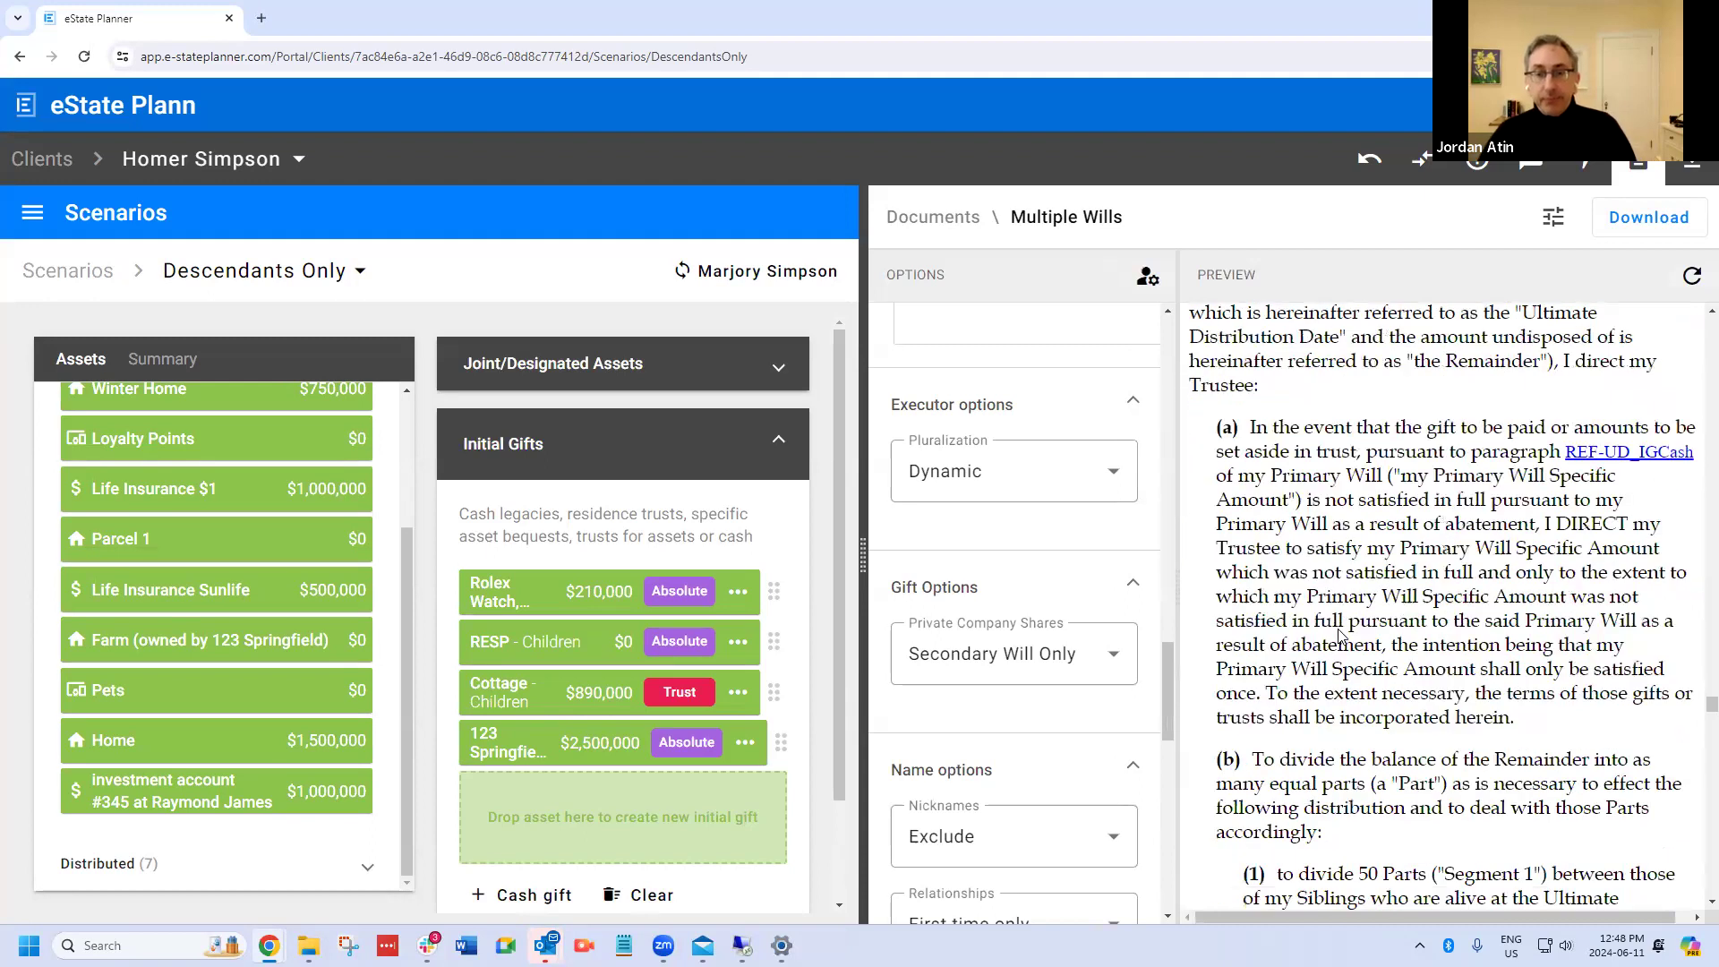
{"action": "left_click_drag", "start_coordinate": [1251, 427], "coordinate": [1572, 724]}
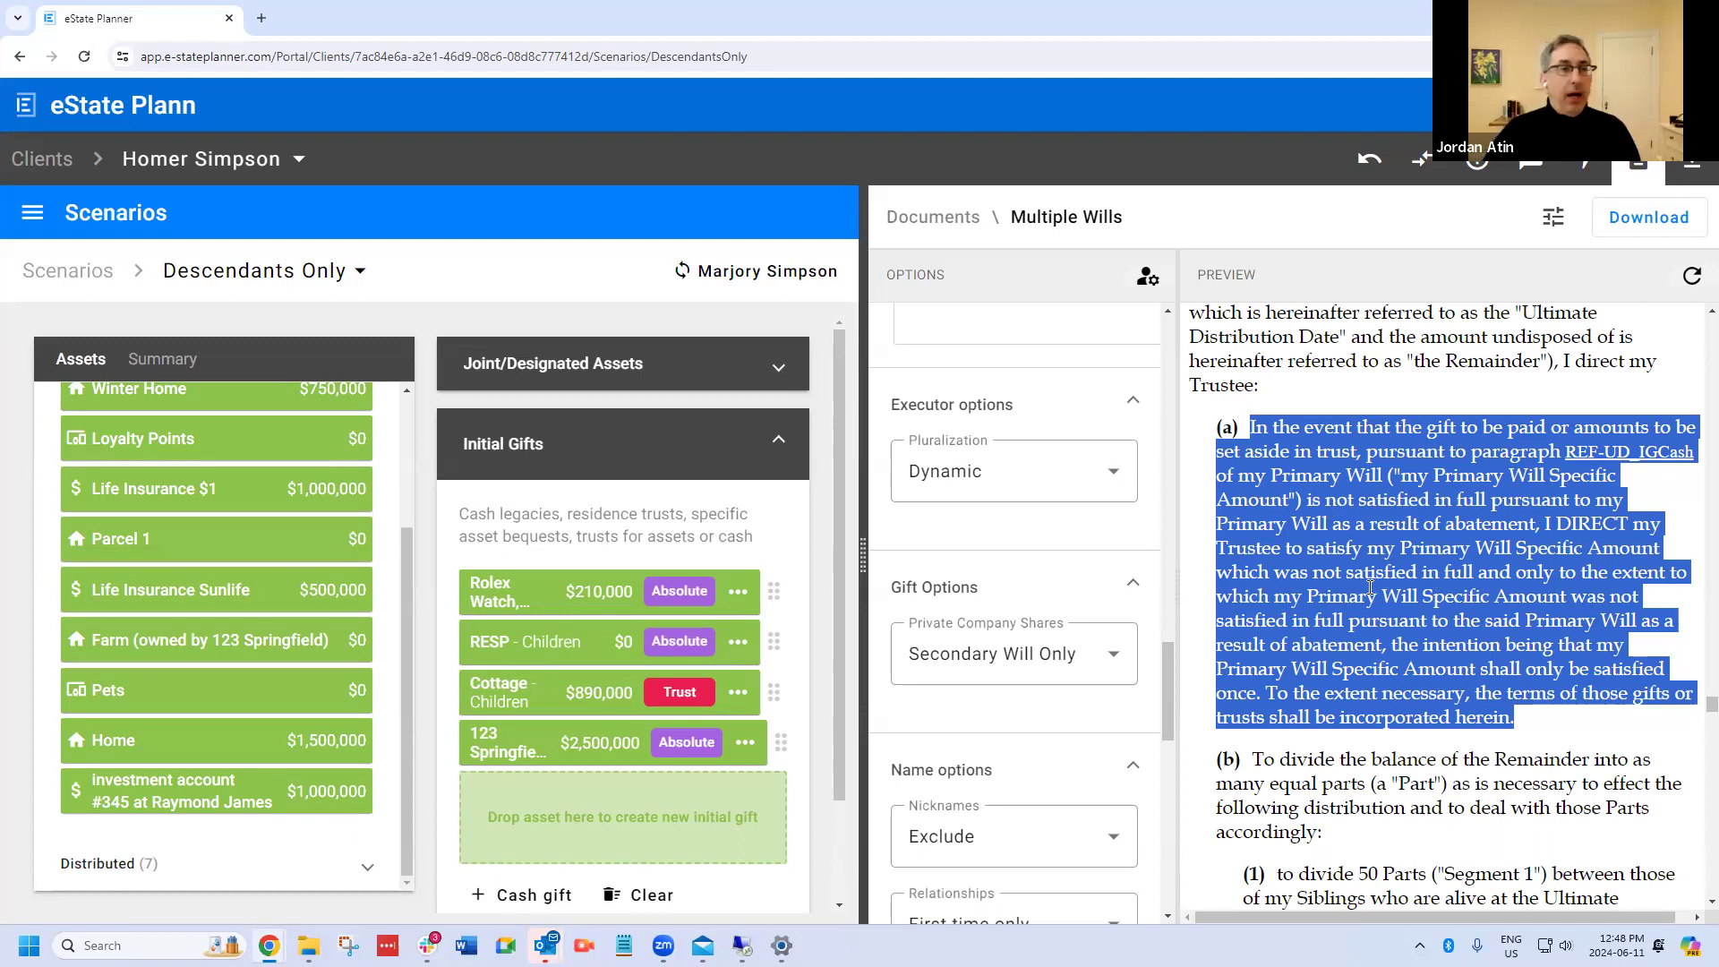
{"action": "scroll", "coordinate": [1396, 631], "scroll_direction": "up", "scroll_amount": 2}
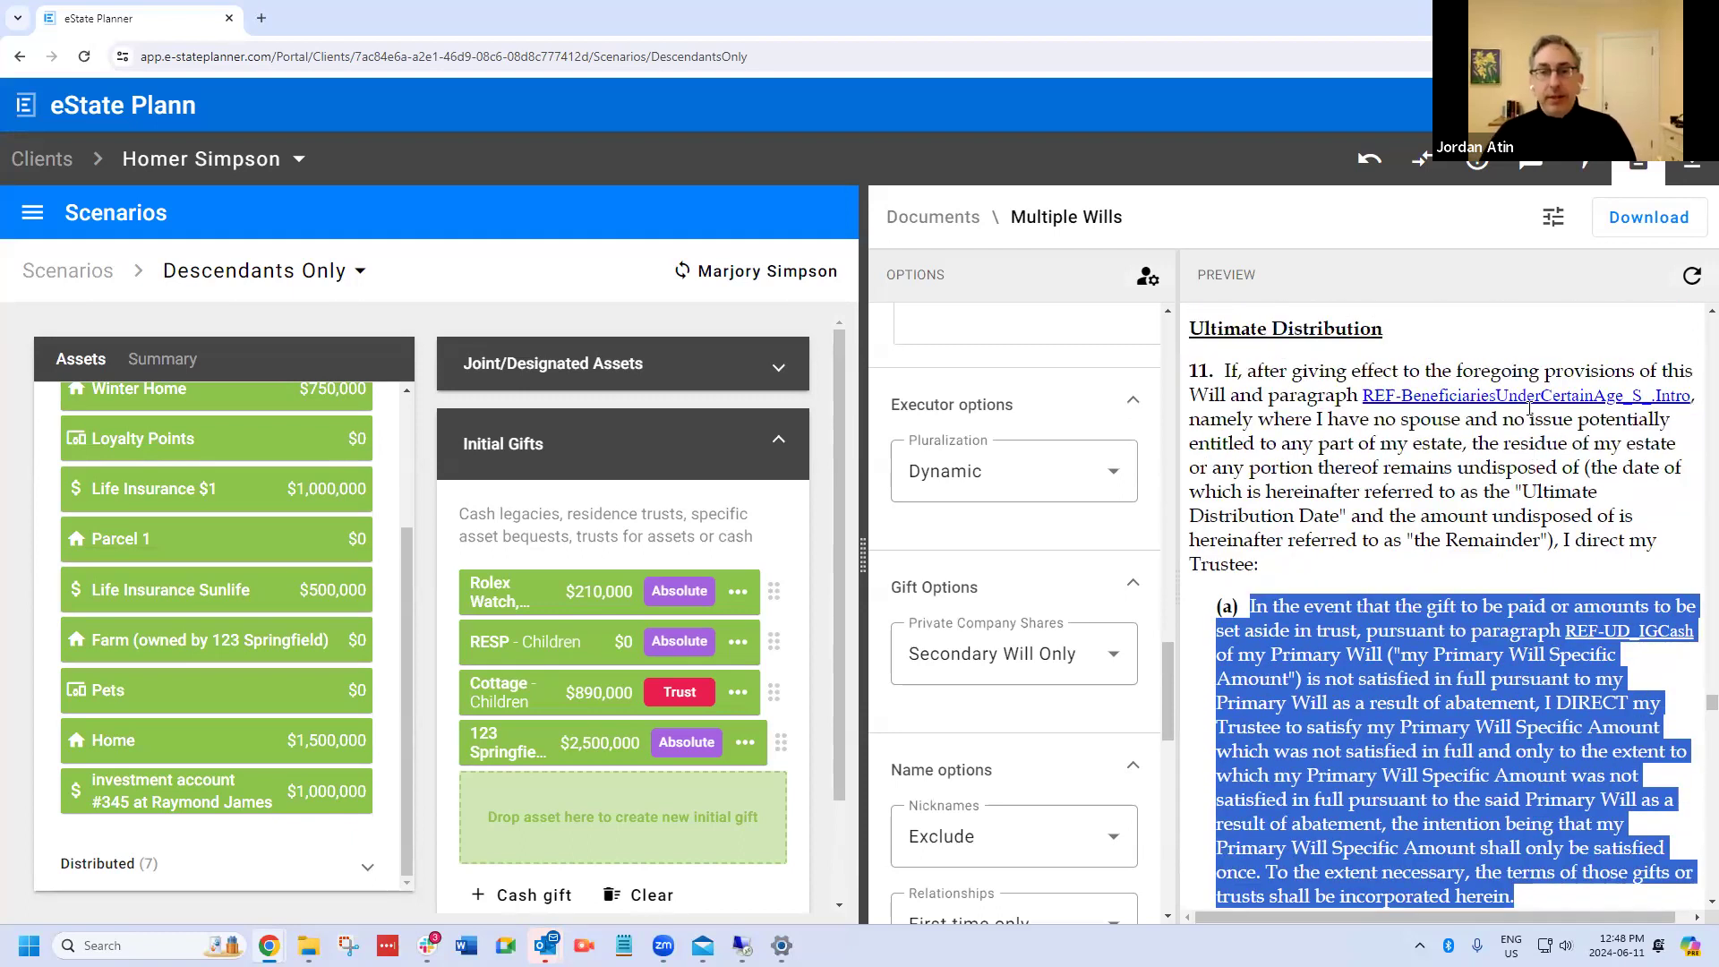
Step: Open the REF-UD_IGCash cross-reference in new browser tabs and reread the provisions around the Ultimate Distribution clause
{"action": "middle_click", "coordinate": [1589, 638]}
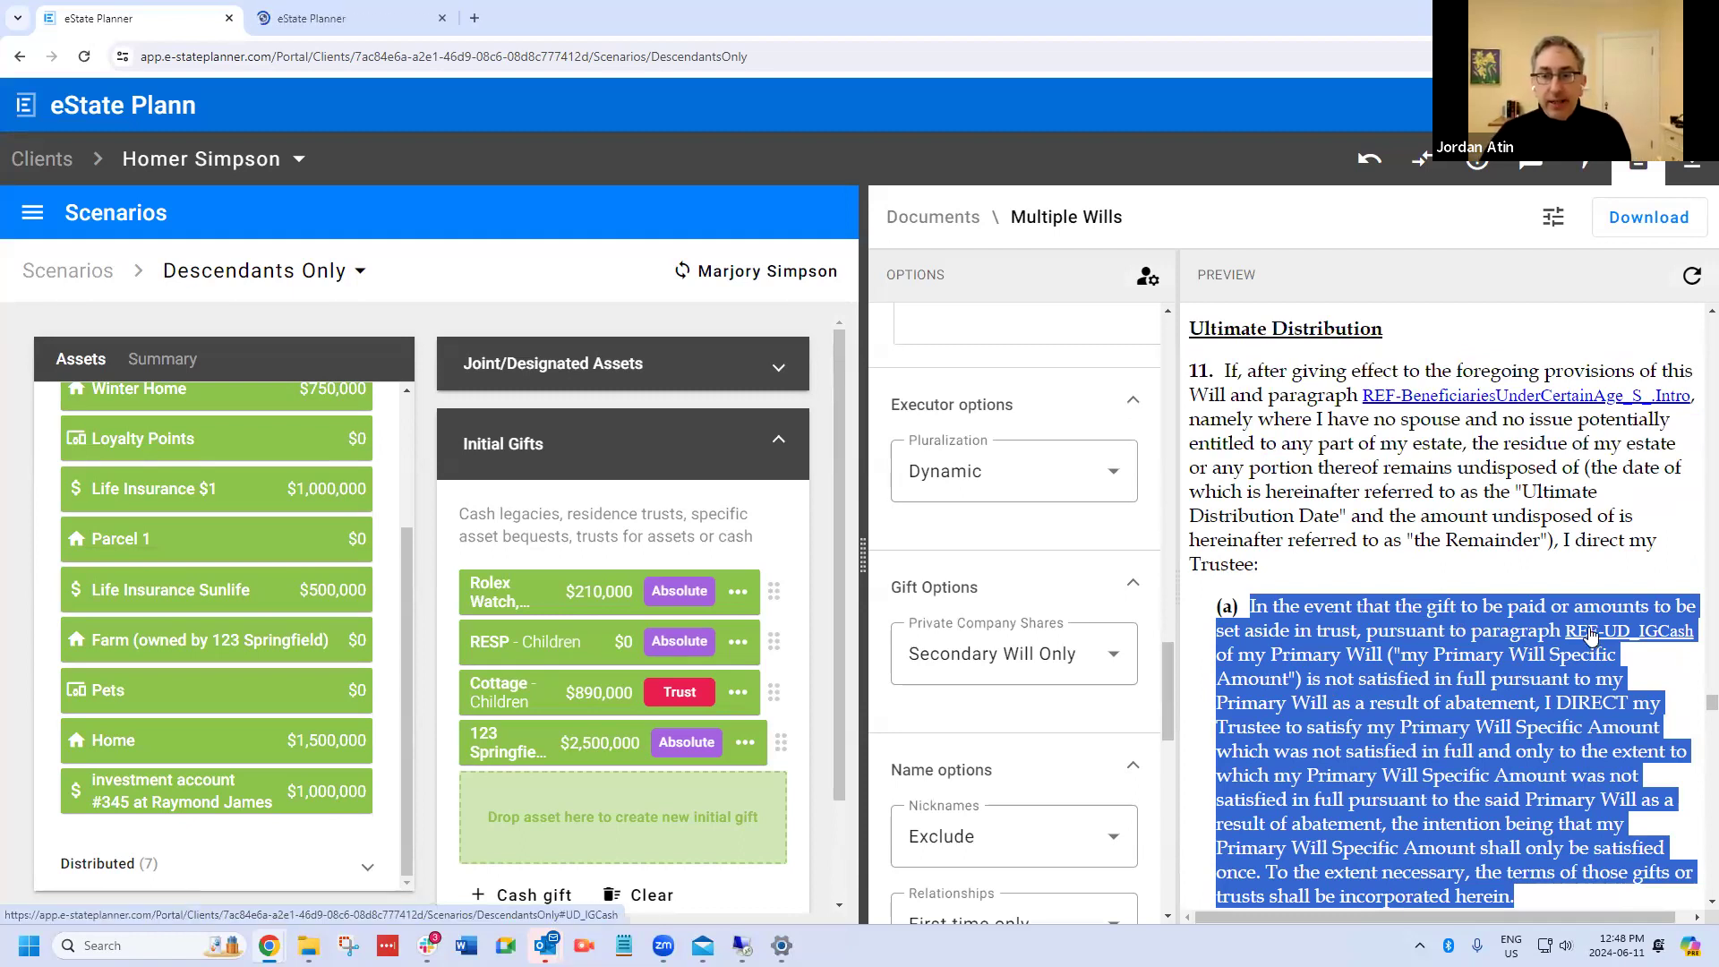
{"action": "middle_click", "coordinate": [1588, 637]}
{"action": "scroll", "coordinate": [1450, 604], "scroll_direction": "up", "scroll_amount": 2}
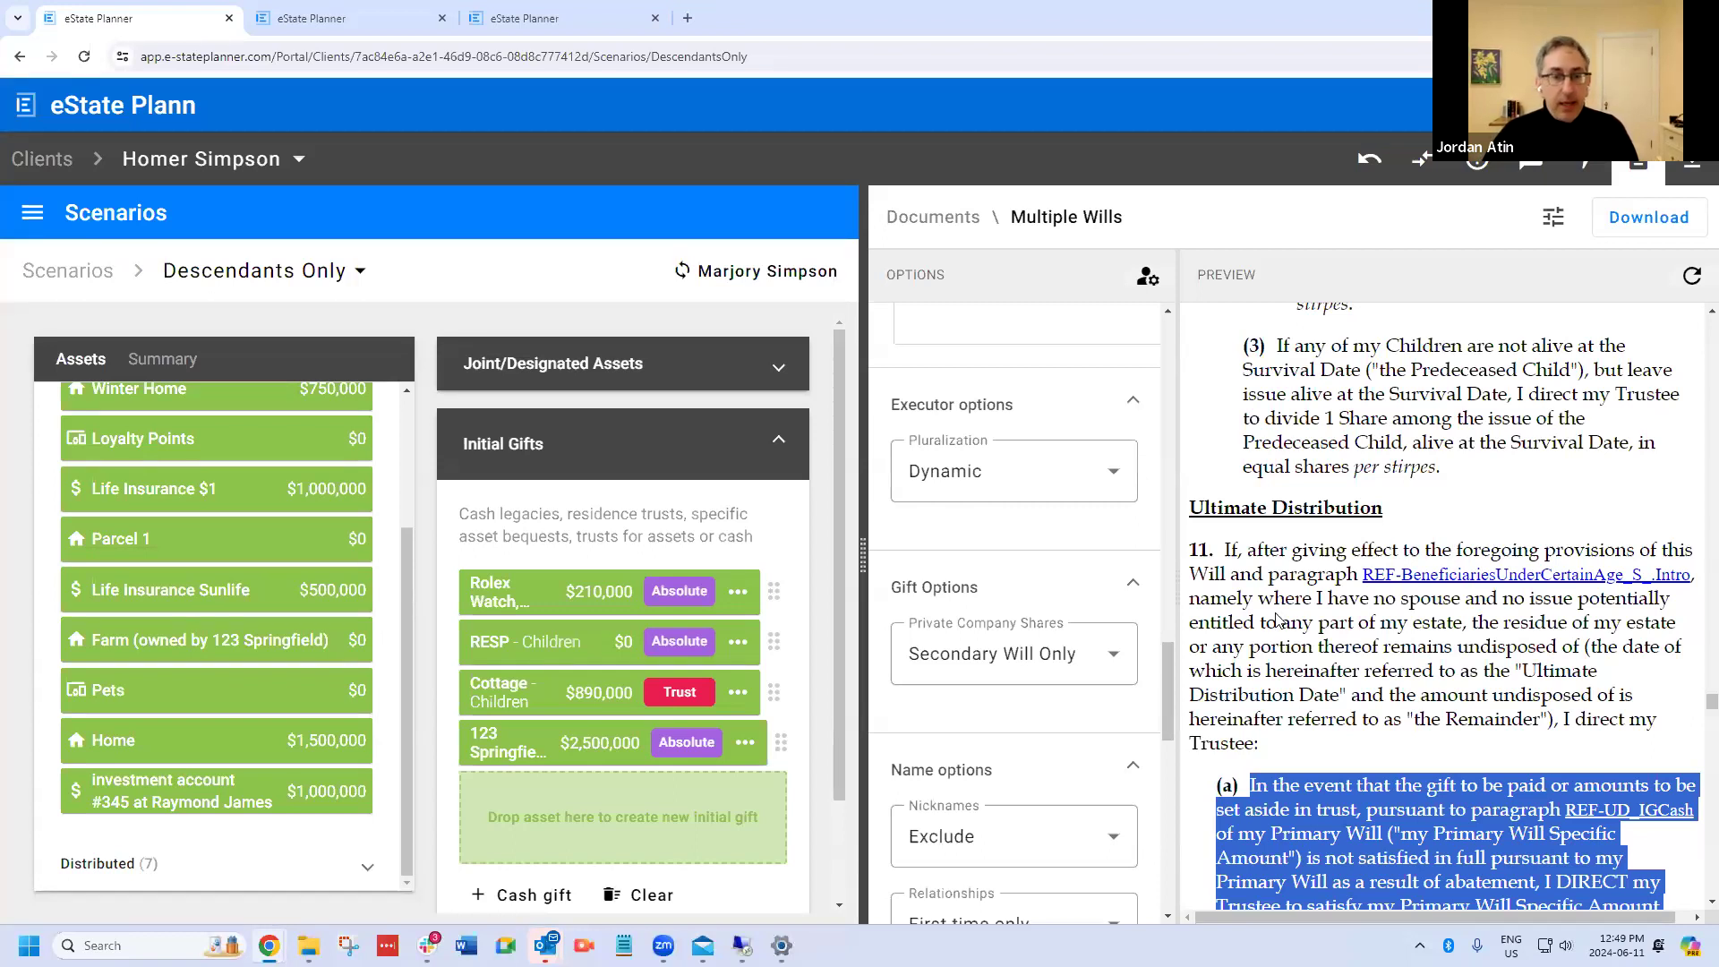
{"action": "scroll", "coordinate": [1235, 592], "scroll_direction": "up", "scroll_amount": 2}
{"action": "scroll", "coordinate": [1235, 593], "scroll_direction": "up", "scroll_amount": 3}
{"action": "scroll", "coordinate": [1670, 508], "scroll_direction": "down", "scroll_amount": 7}
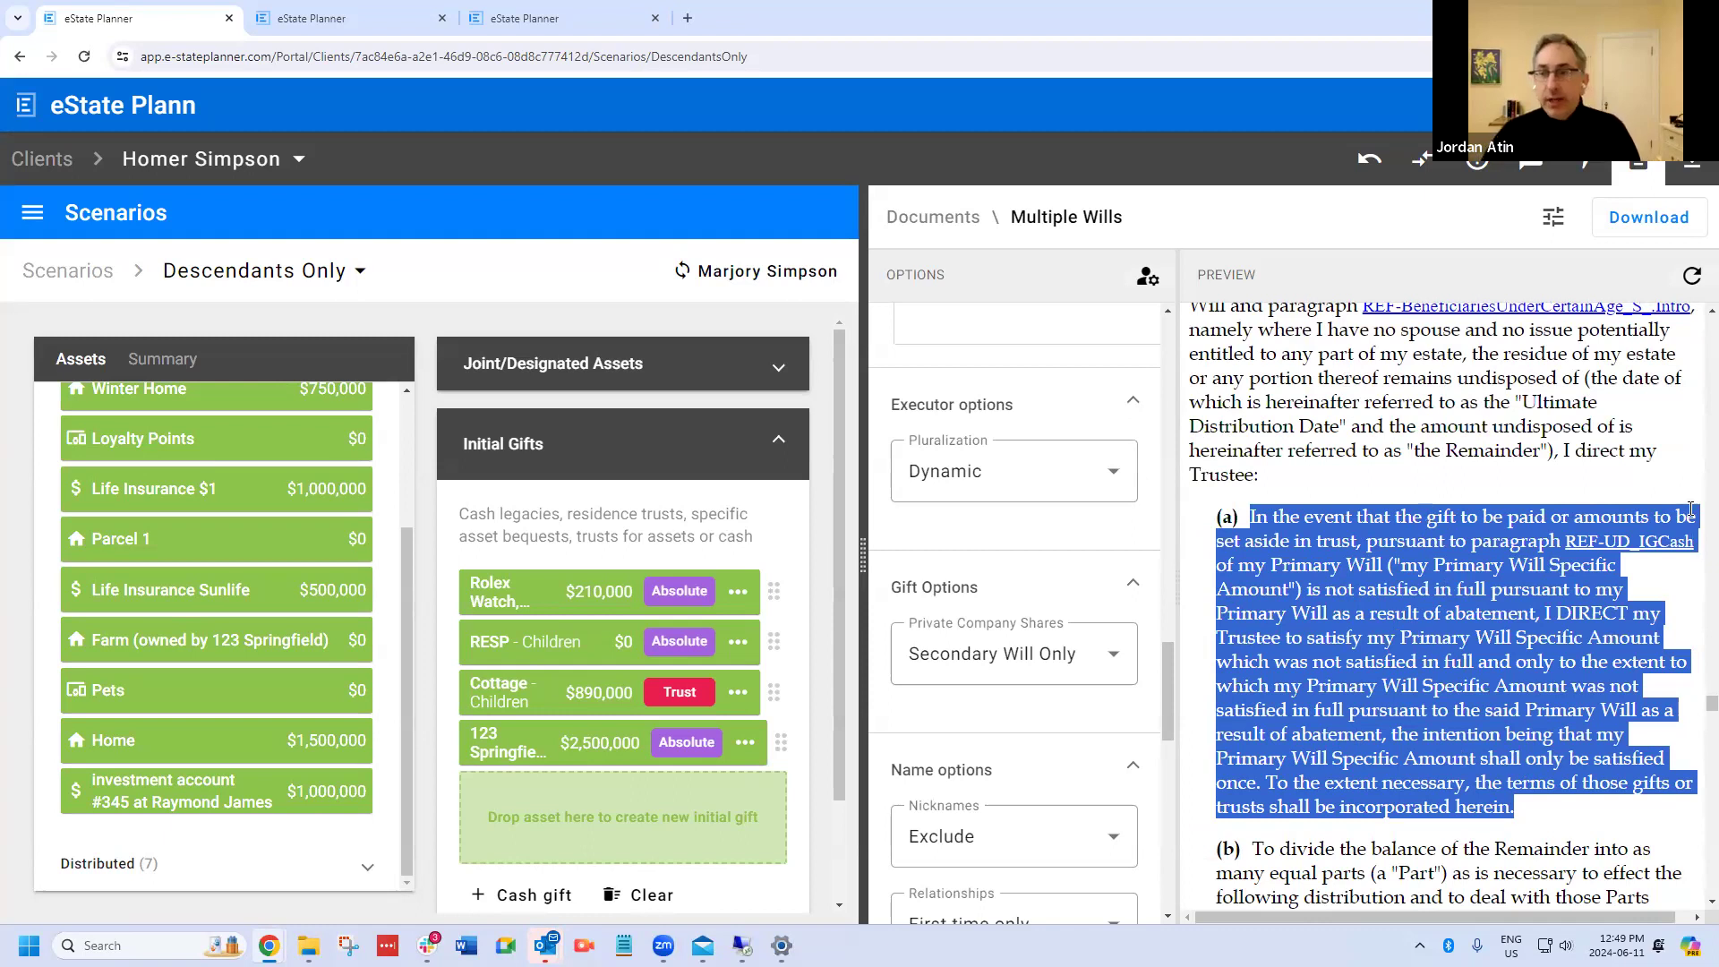
Step: Hide the Multiple Wills document options and close the document preview to return to the full scenario view
{"action": "left_click", "coordinate": [1553, 216]}
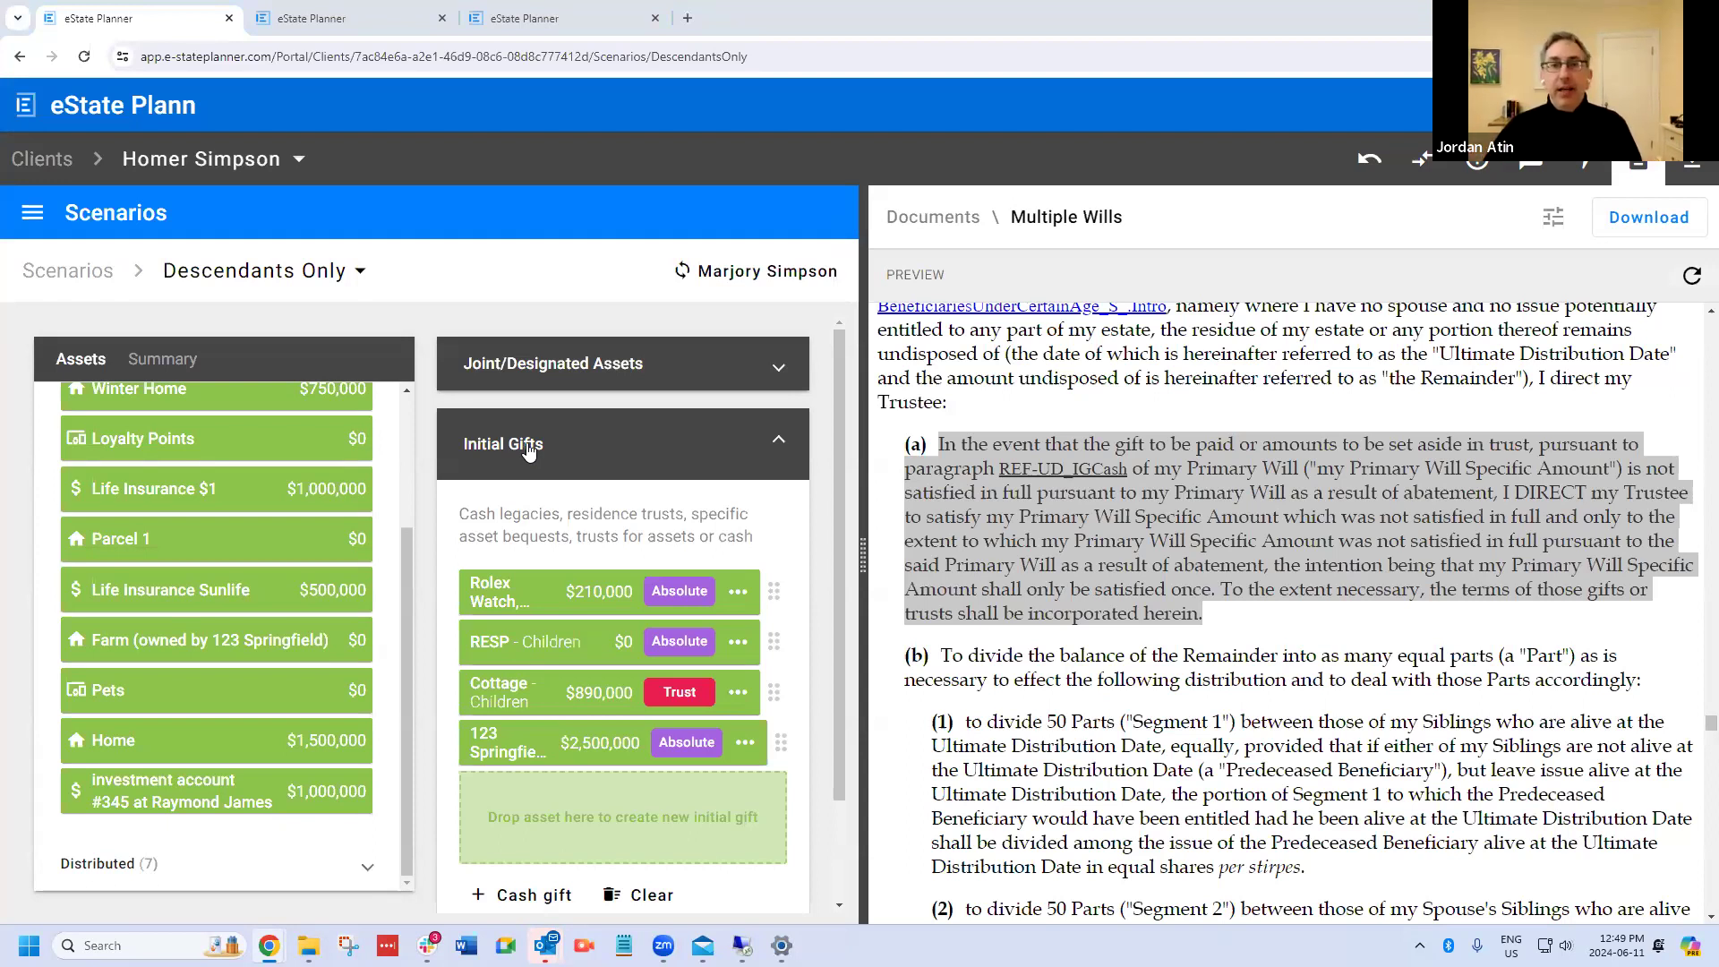
{"action": "left_click", "coordinate": [1425, 165]}
{"action": "left_click", "coordinate": [1435, 175]}
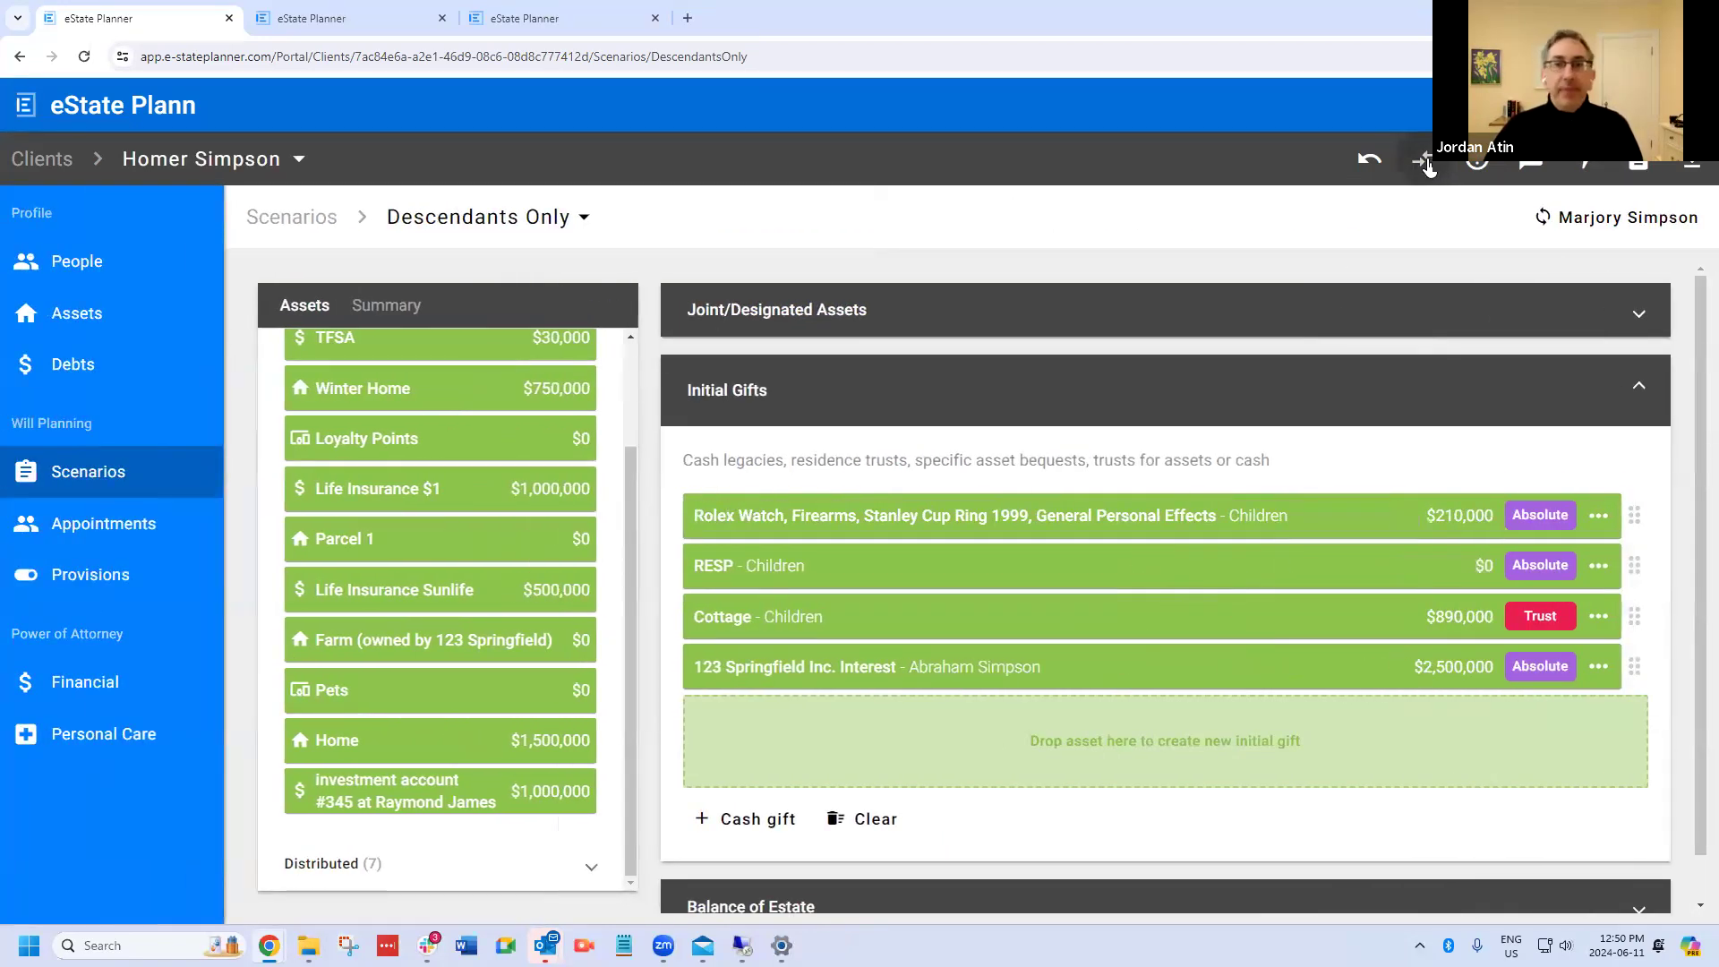
Step: Compare the spouses' plans down to the Initial Gifts in the No descendants scenario, and close the comparison
{"action": "left_click", "coordinate": [1427, 166]}
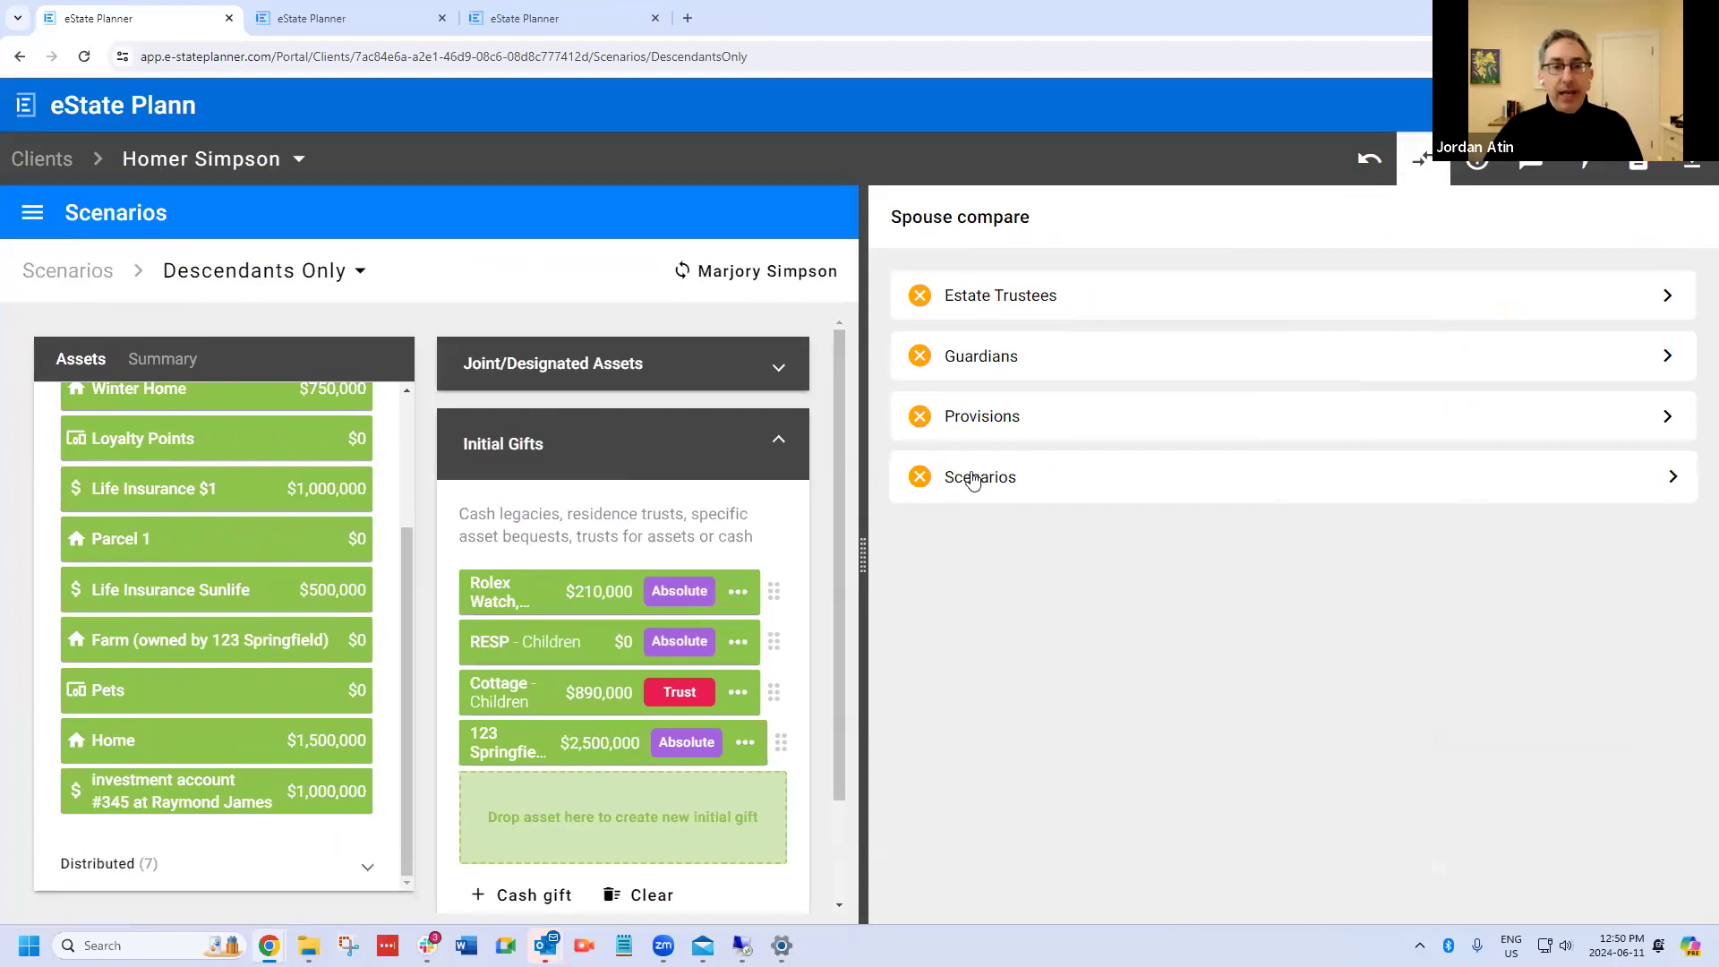
{"action": "left_click", "coordinate": [974, 481]}
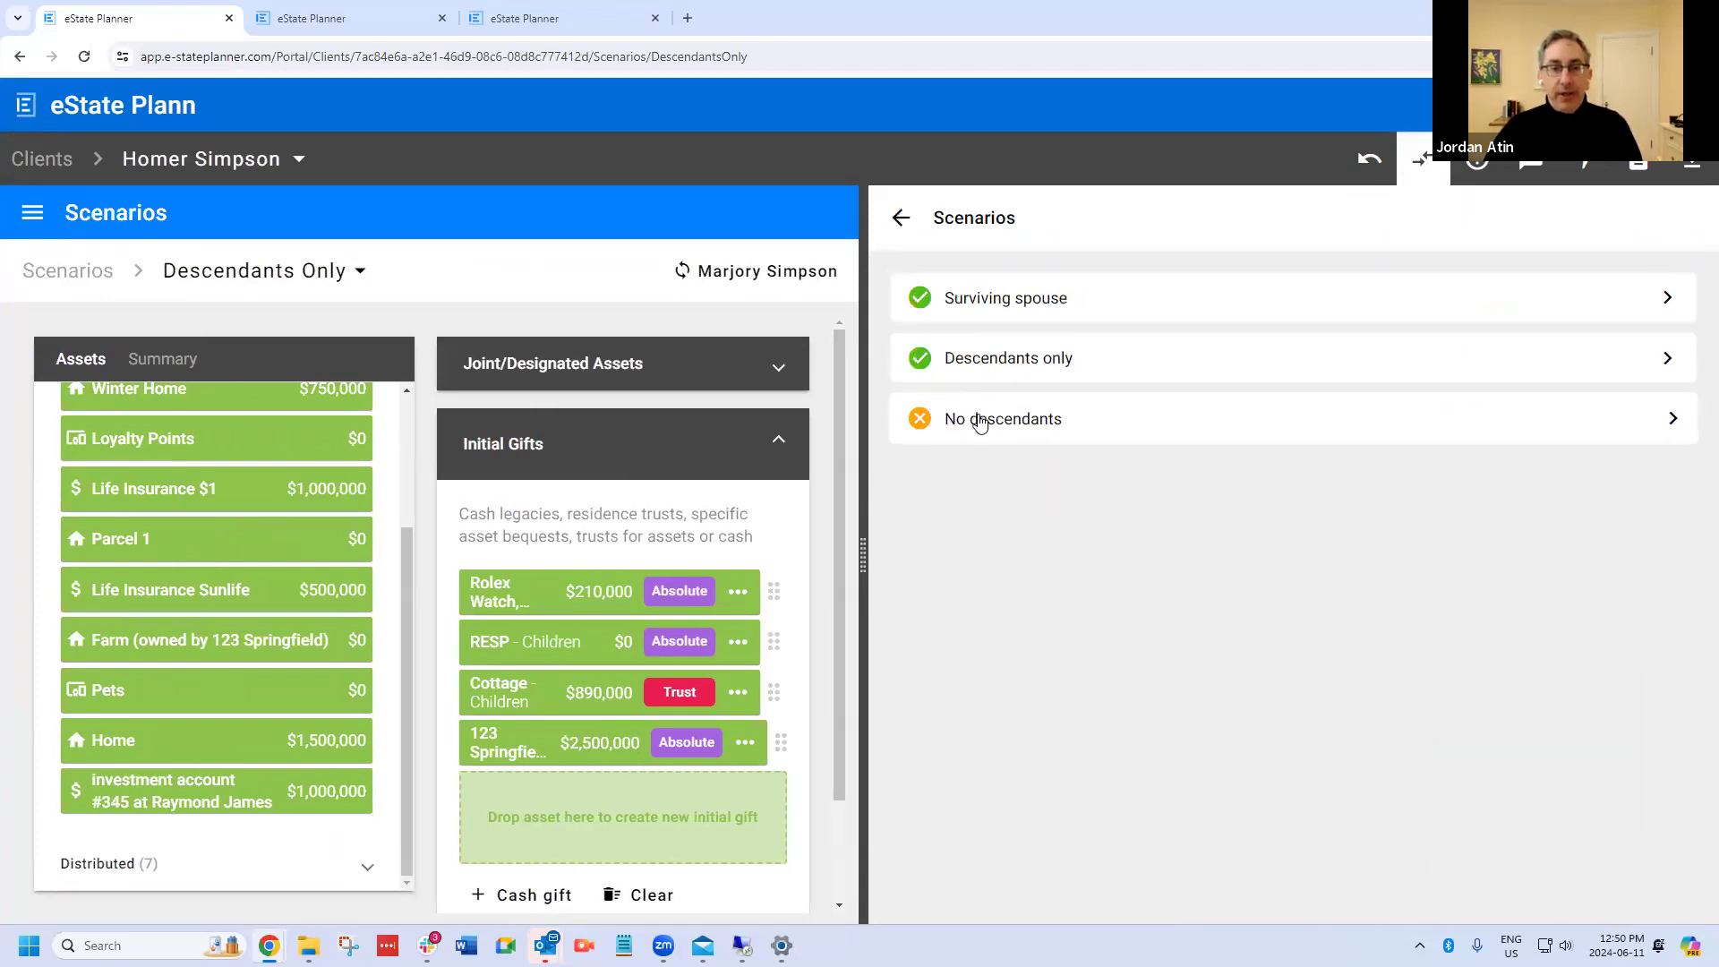
{"action": "left_click", "coordinate": [980, 423]}
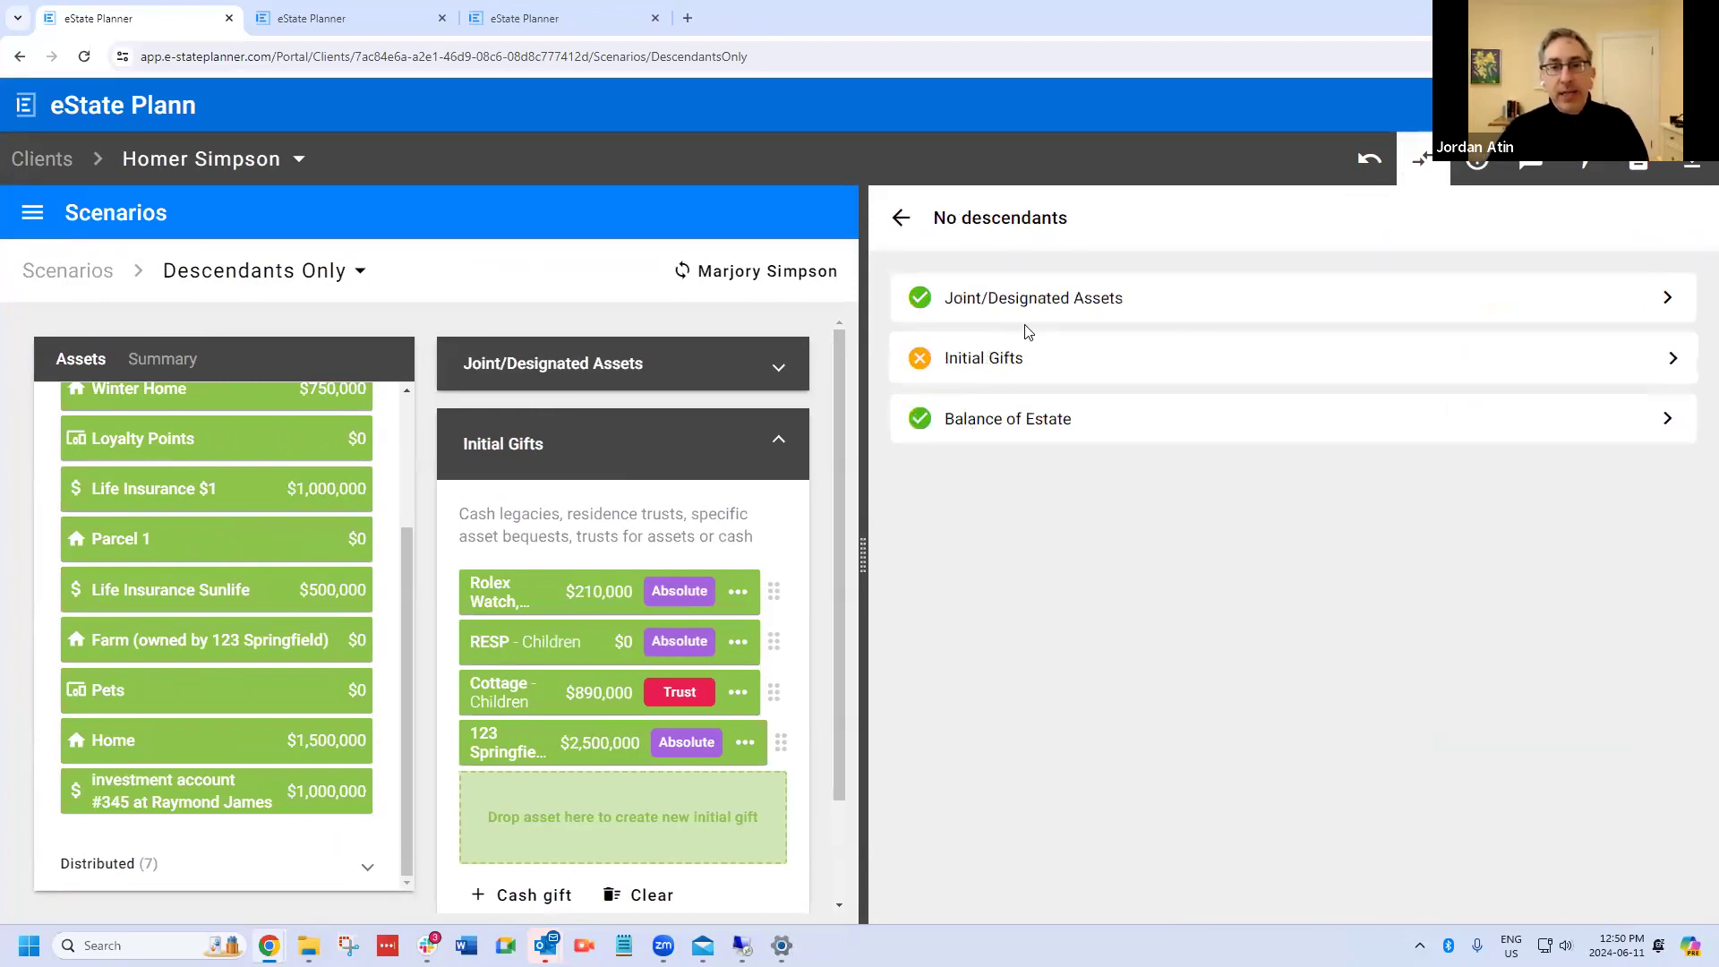
{"action": "left_click", "coordinate": [1030, 340]}
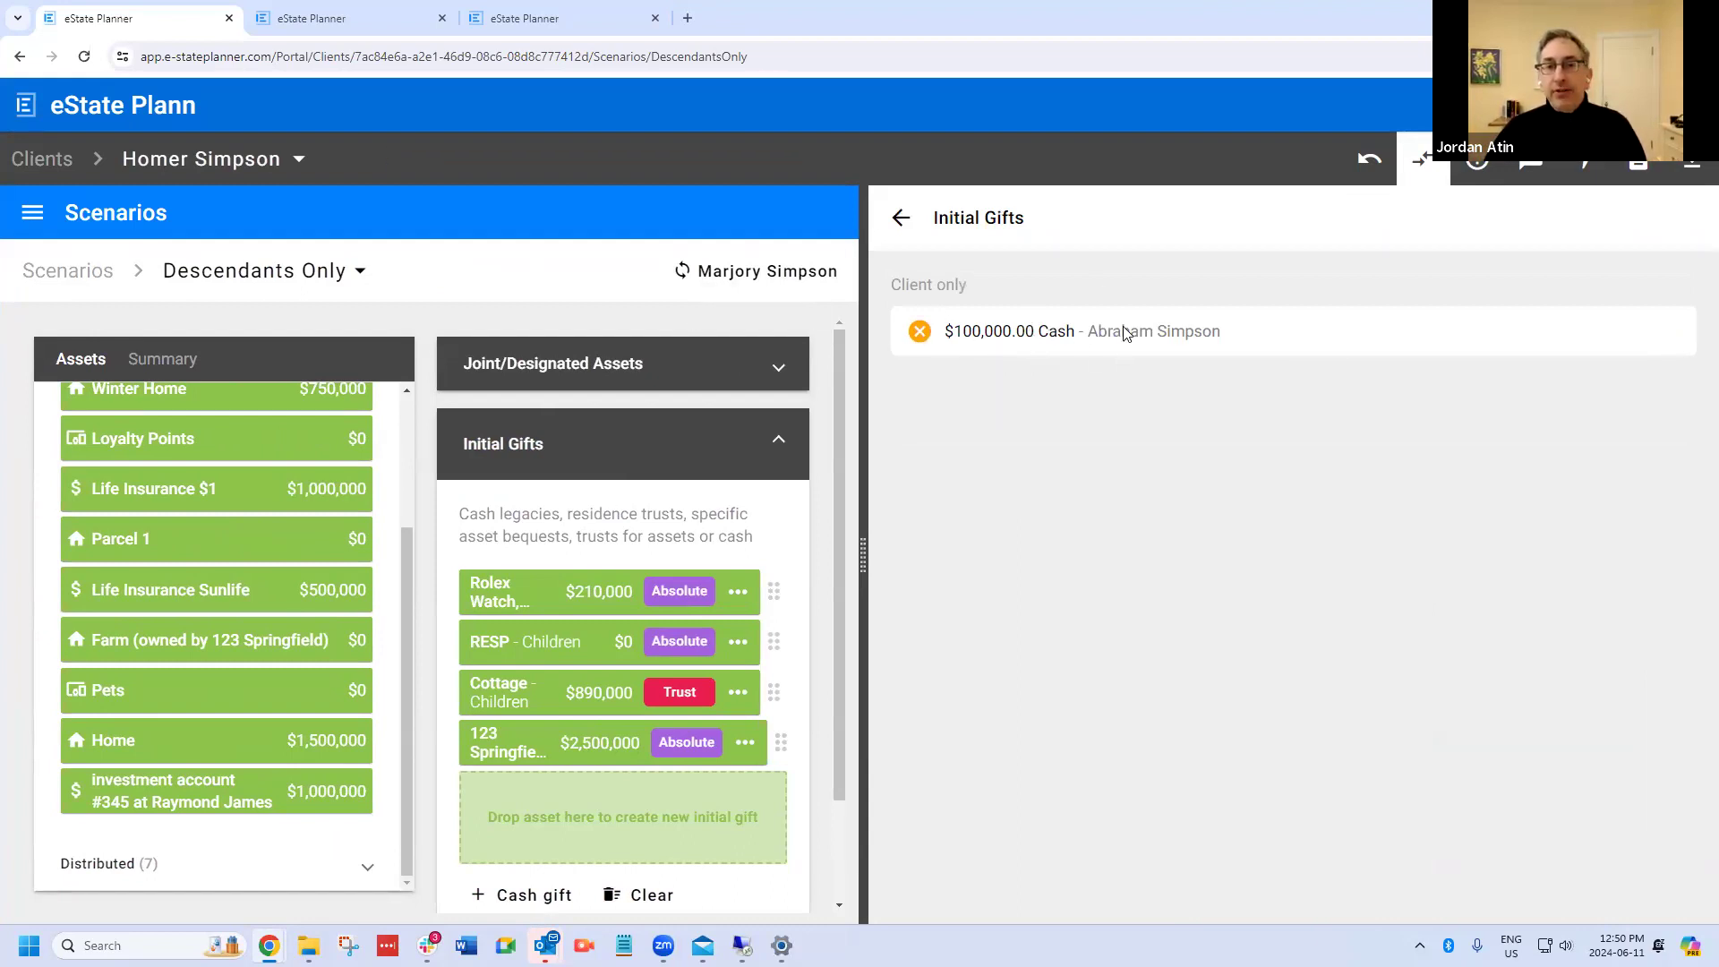
{"action": "left_click", "coordinate": [902, 220]}
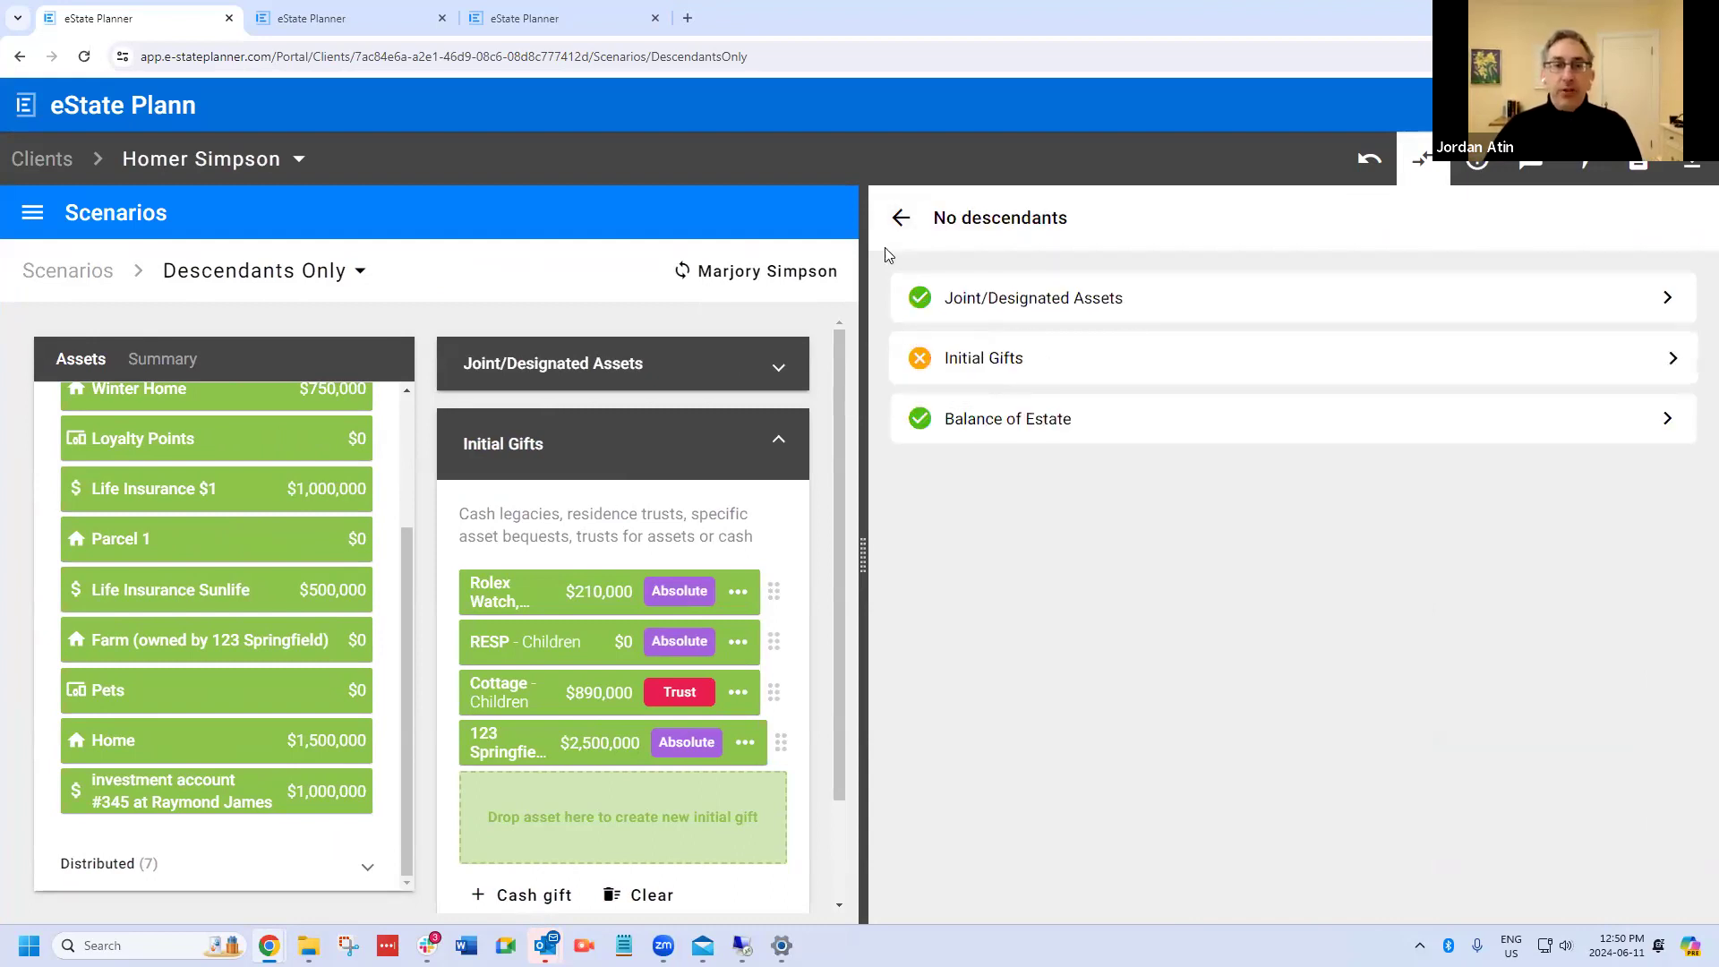
{"action": "left_click", "coordinate": [1402, 183]}
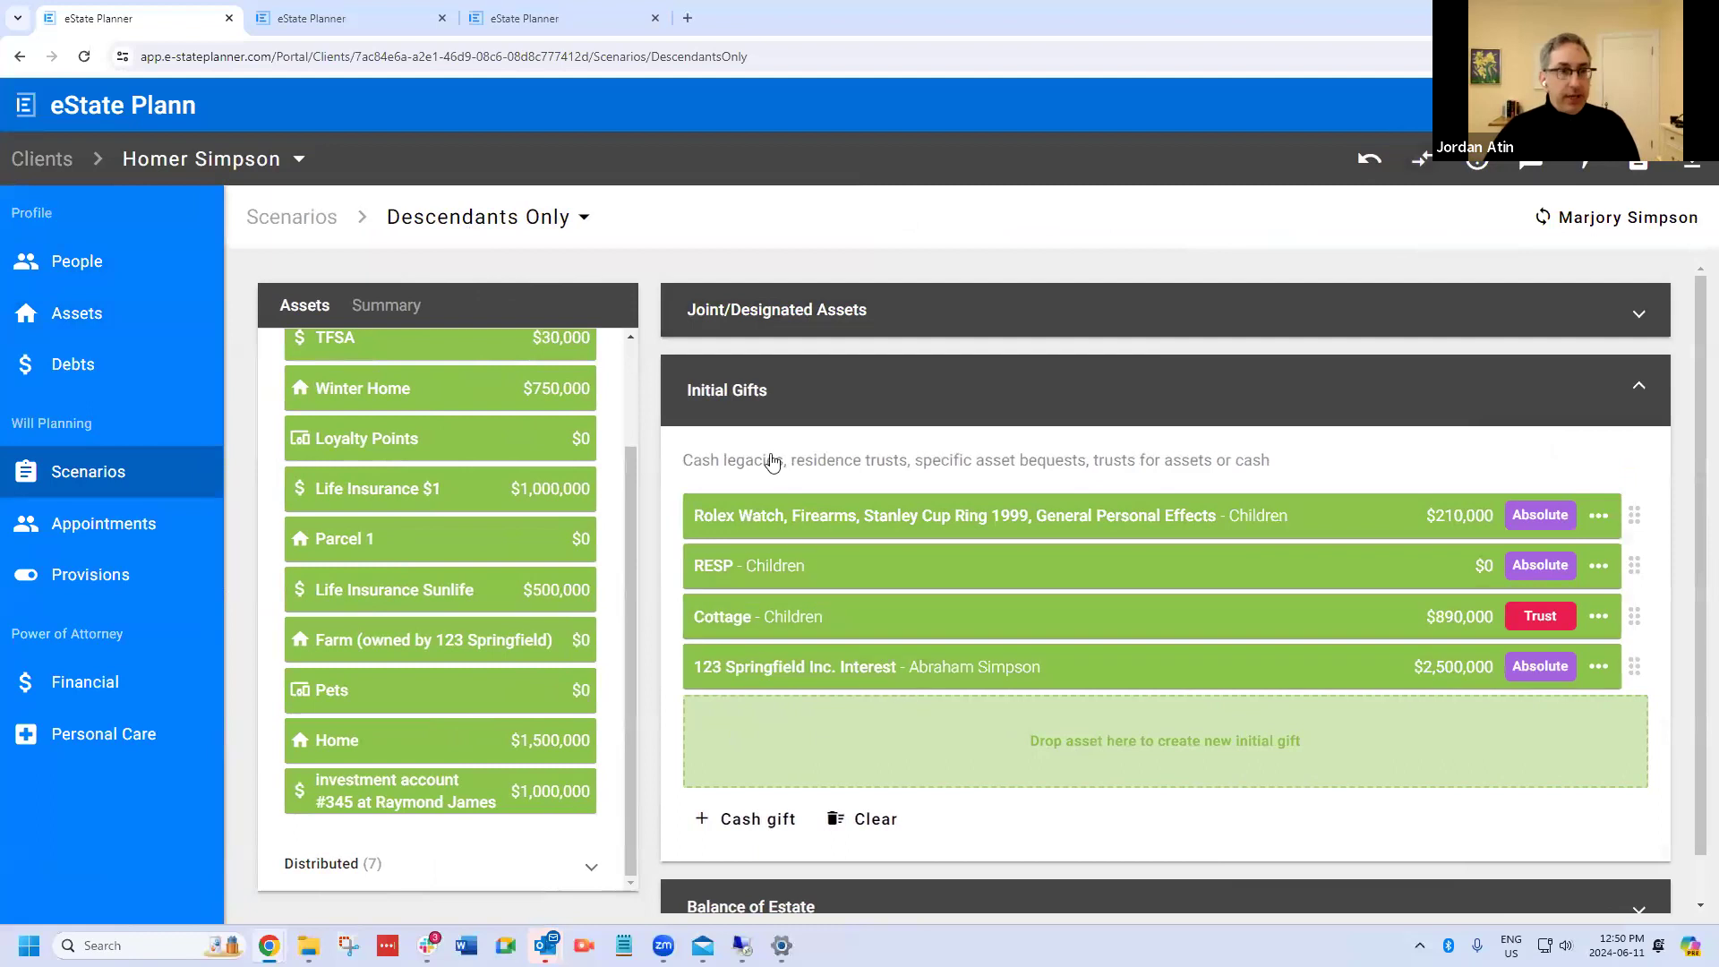
Step: Add an absolute cash gift of $1 Canadian to one unrelated person in the Descendants Only scenario's initial gifts
{"action": "left_click", "coordinate": [743, 817]}
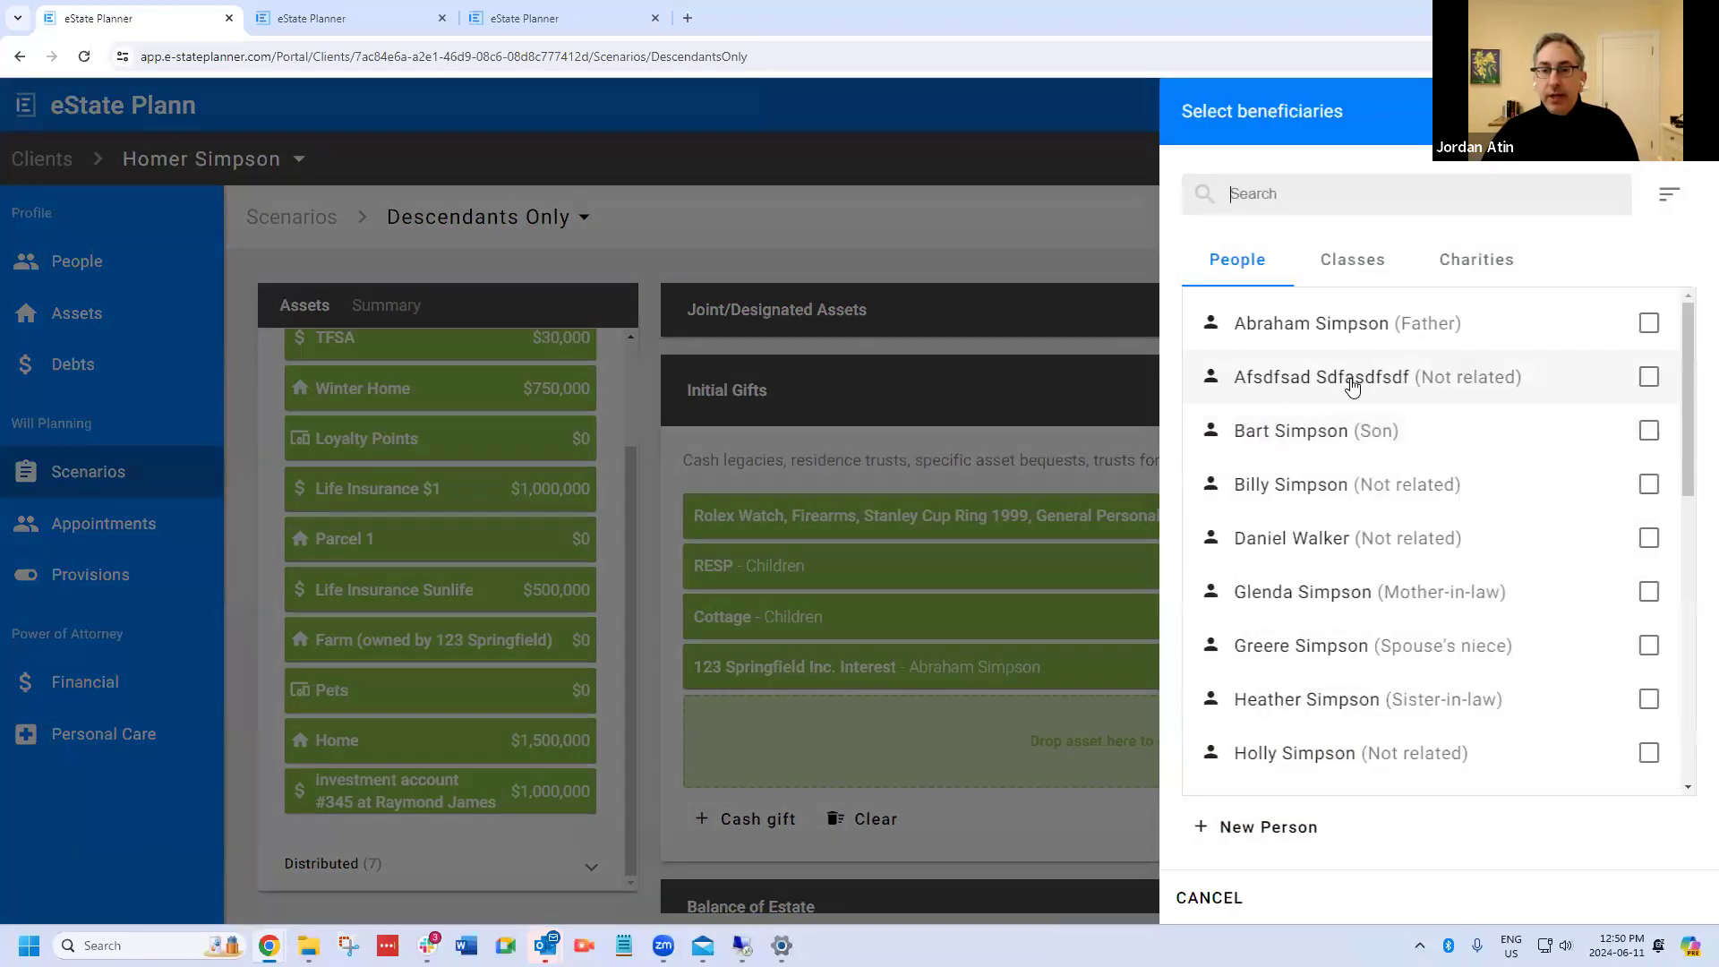
{"action": "left_click", "coordinate": [1351, 553]}
{"action": "left_click", "coordinate": [1665, 896]}
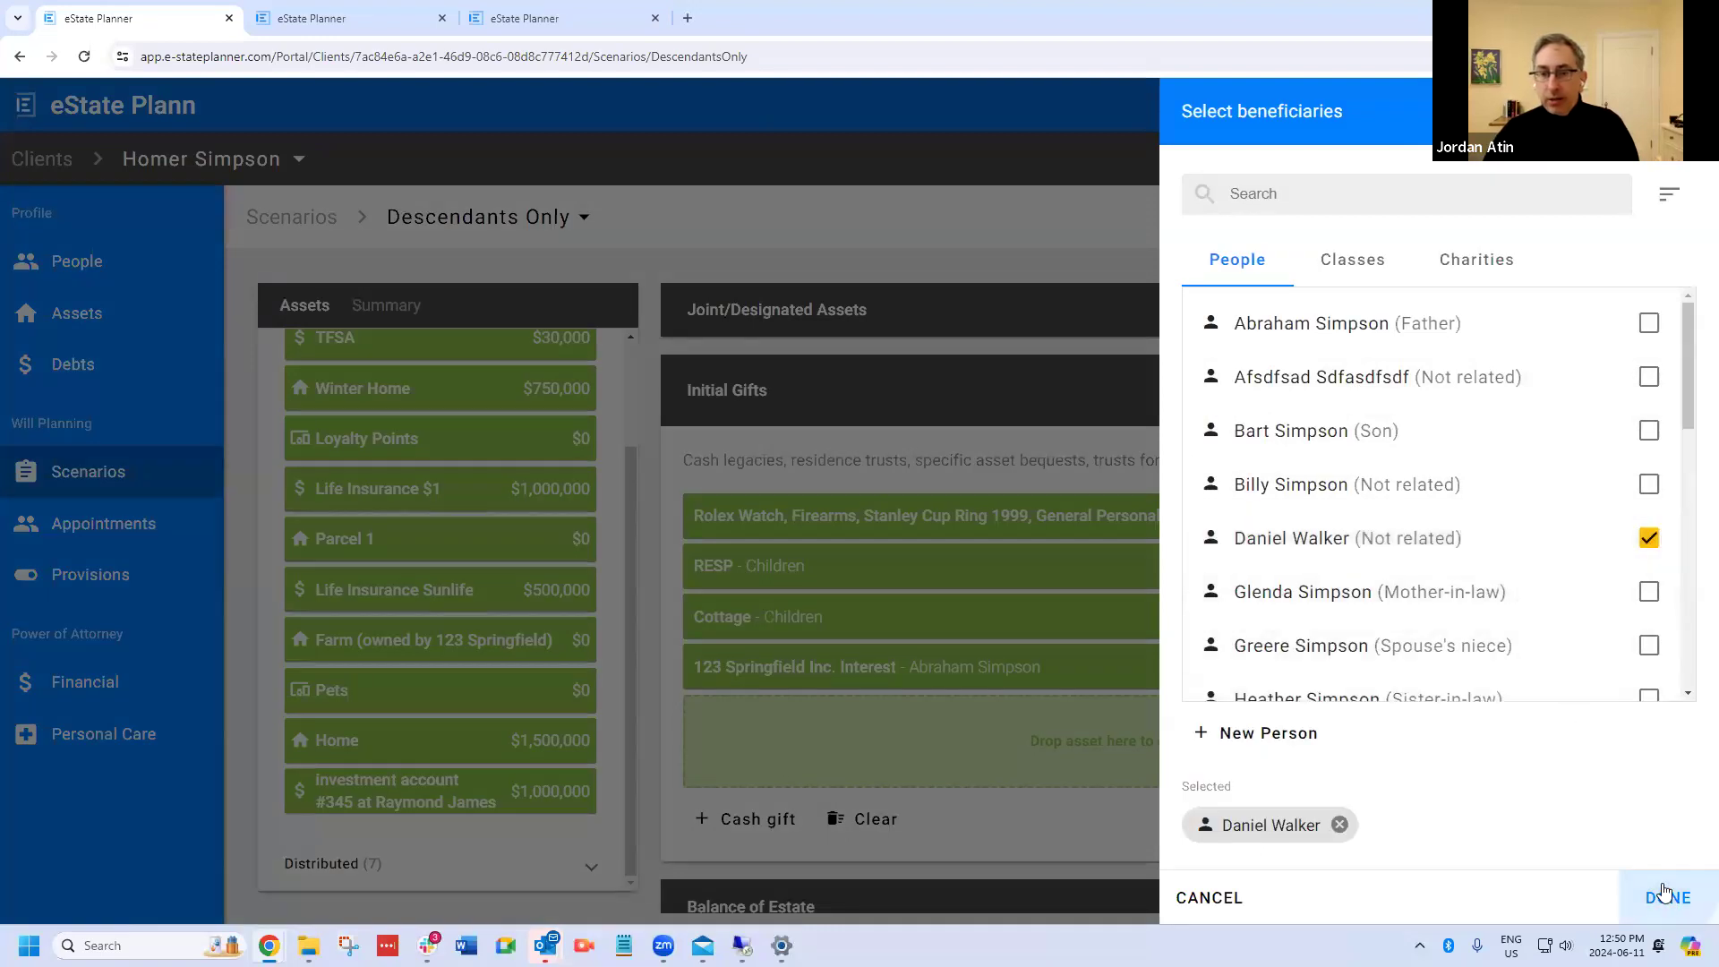
{"action": "scroll", "coordinate": [1542, 725], "scroll_direction": "down", "scroll_amount": 2}
{"action": "left_click", "coordinate": [1255, 642]}
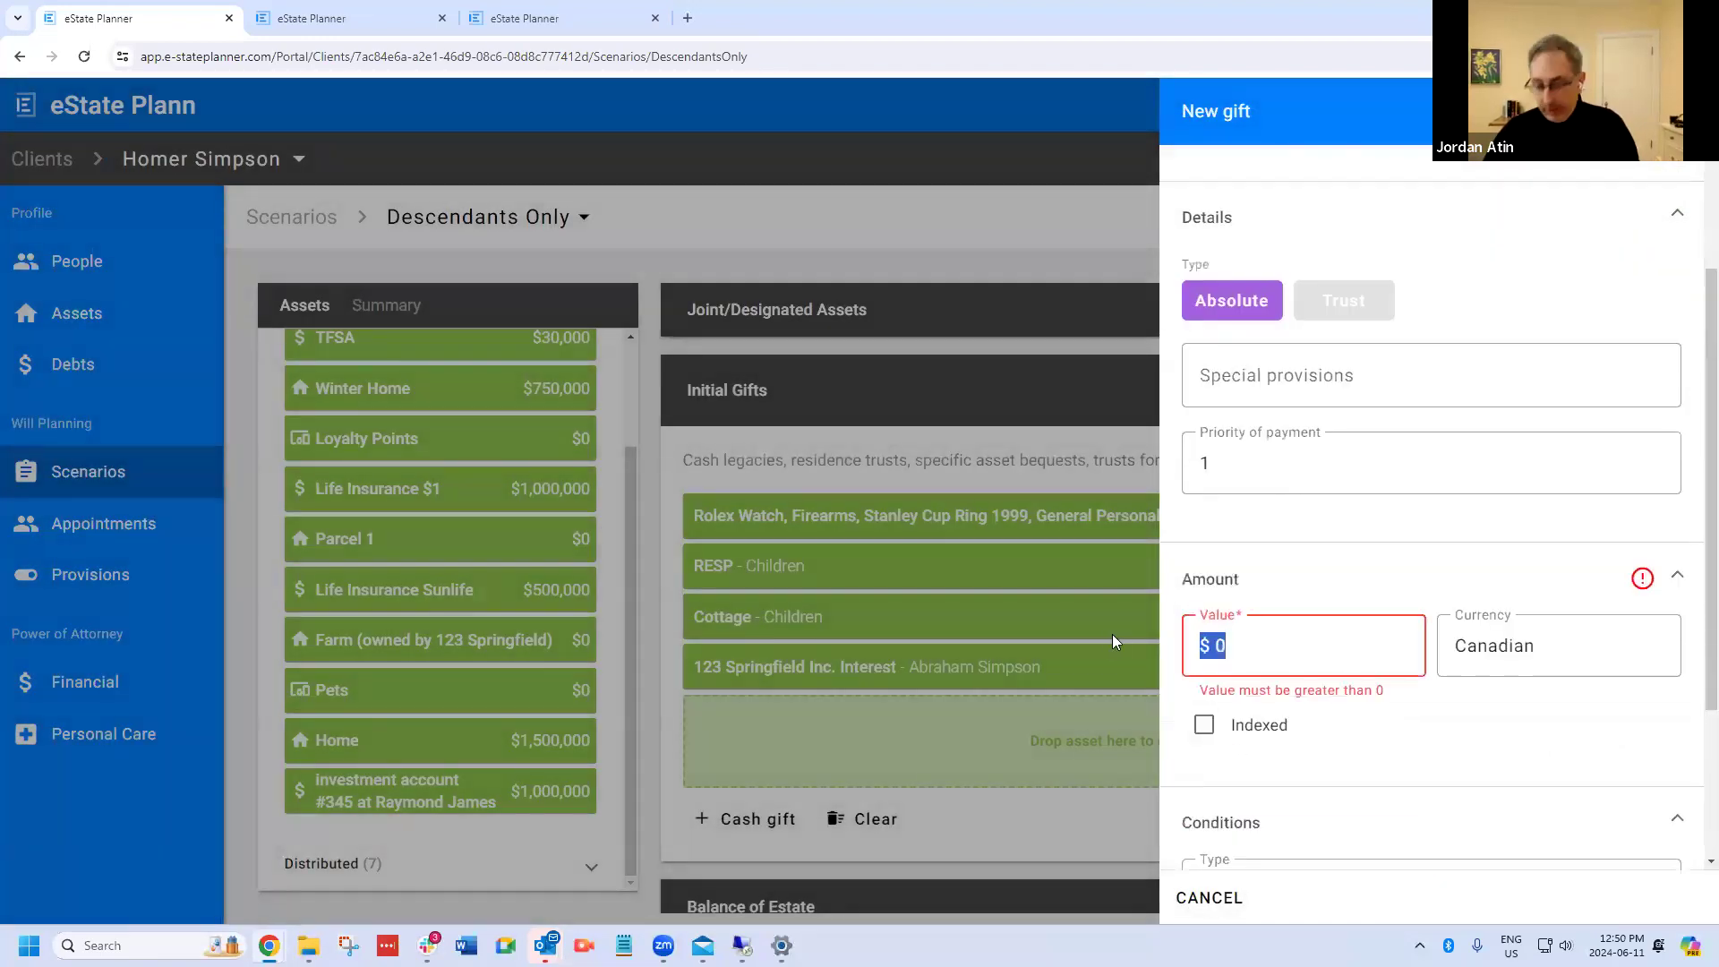
{"action": "type", "text": "1"}
{"action": "left_click", "coordinate": [1671, 898]}
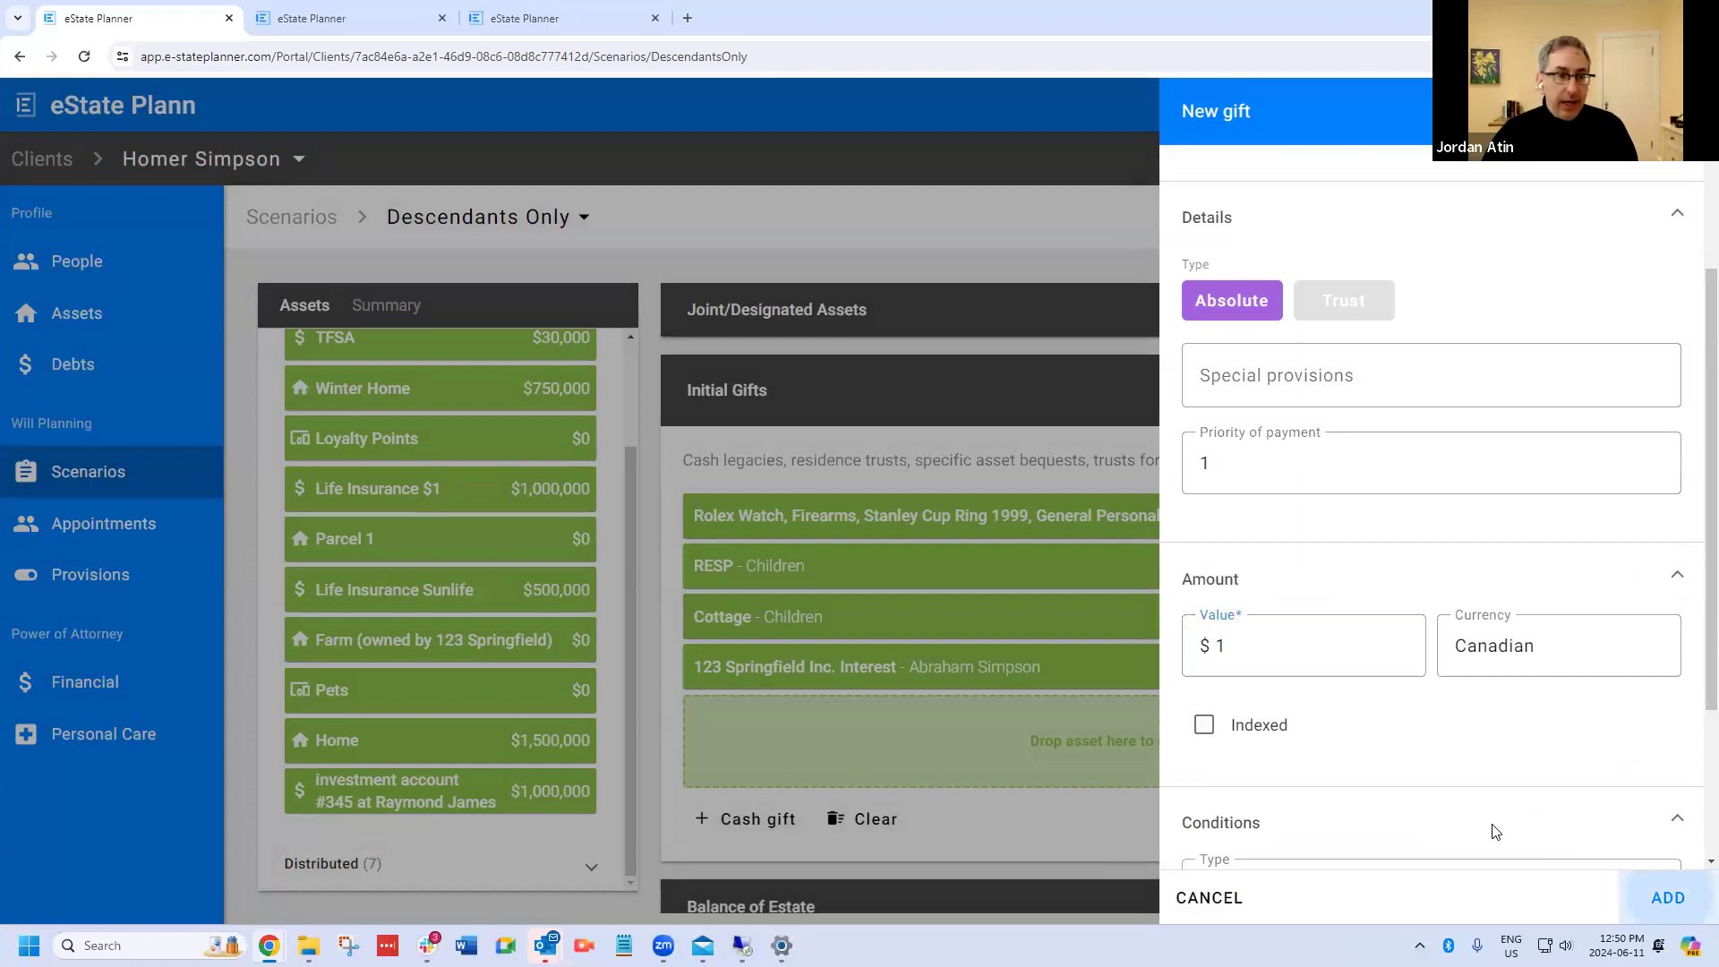
Step: Sync the Descendants Only scenario with the spouse, and open the Initial Gifts in the spouse's client file
{"action": "left_click", "coordinate": [1586, 221]}
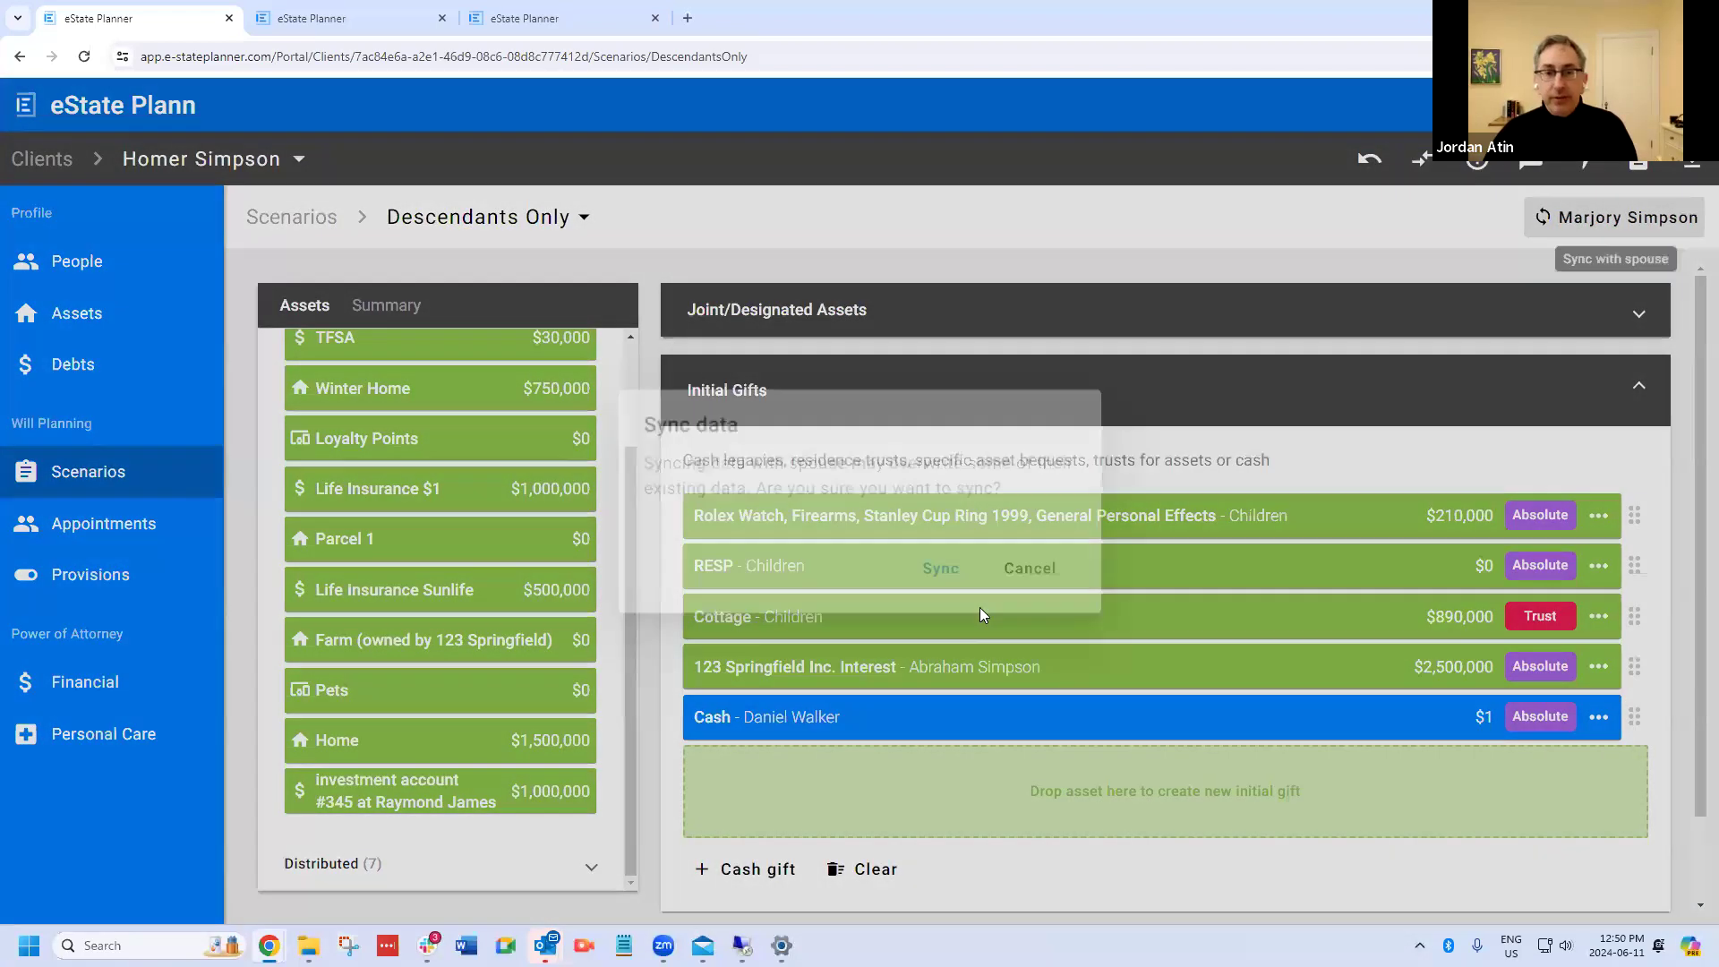
{"action": "left_click", "coordinate": [965, 579]}
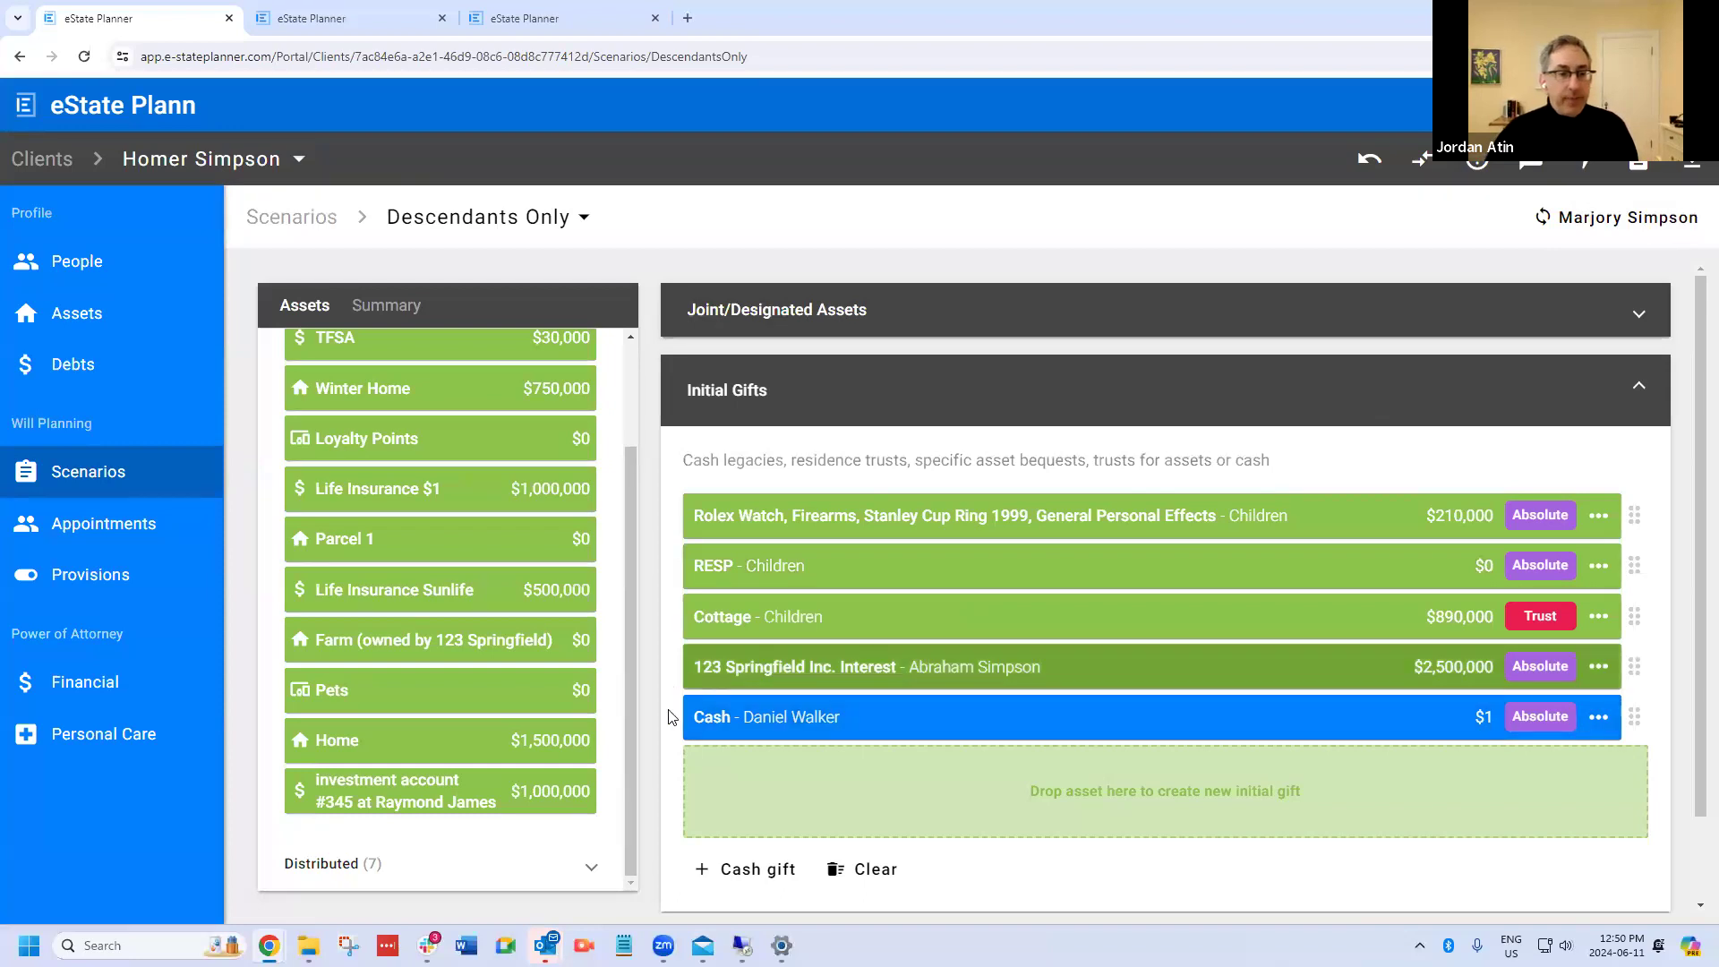
{"action": "left_click", "coordinate": [195, 170]}
{"action": "left_click", "coordinate": [195, 271]}
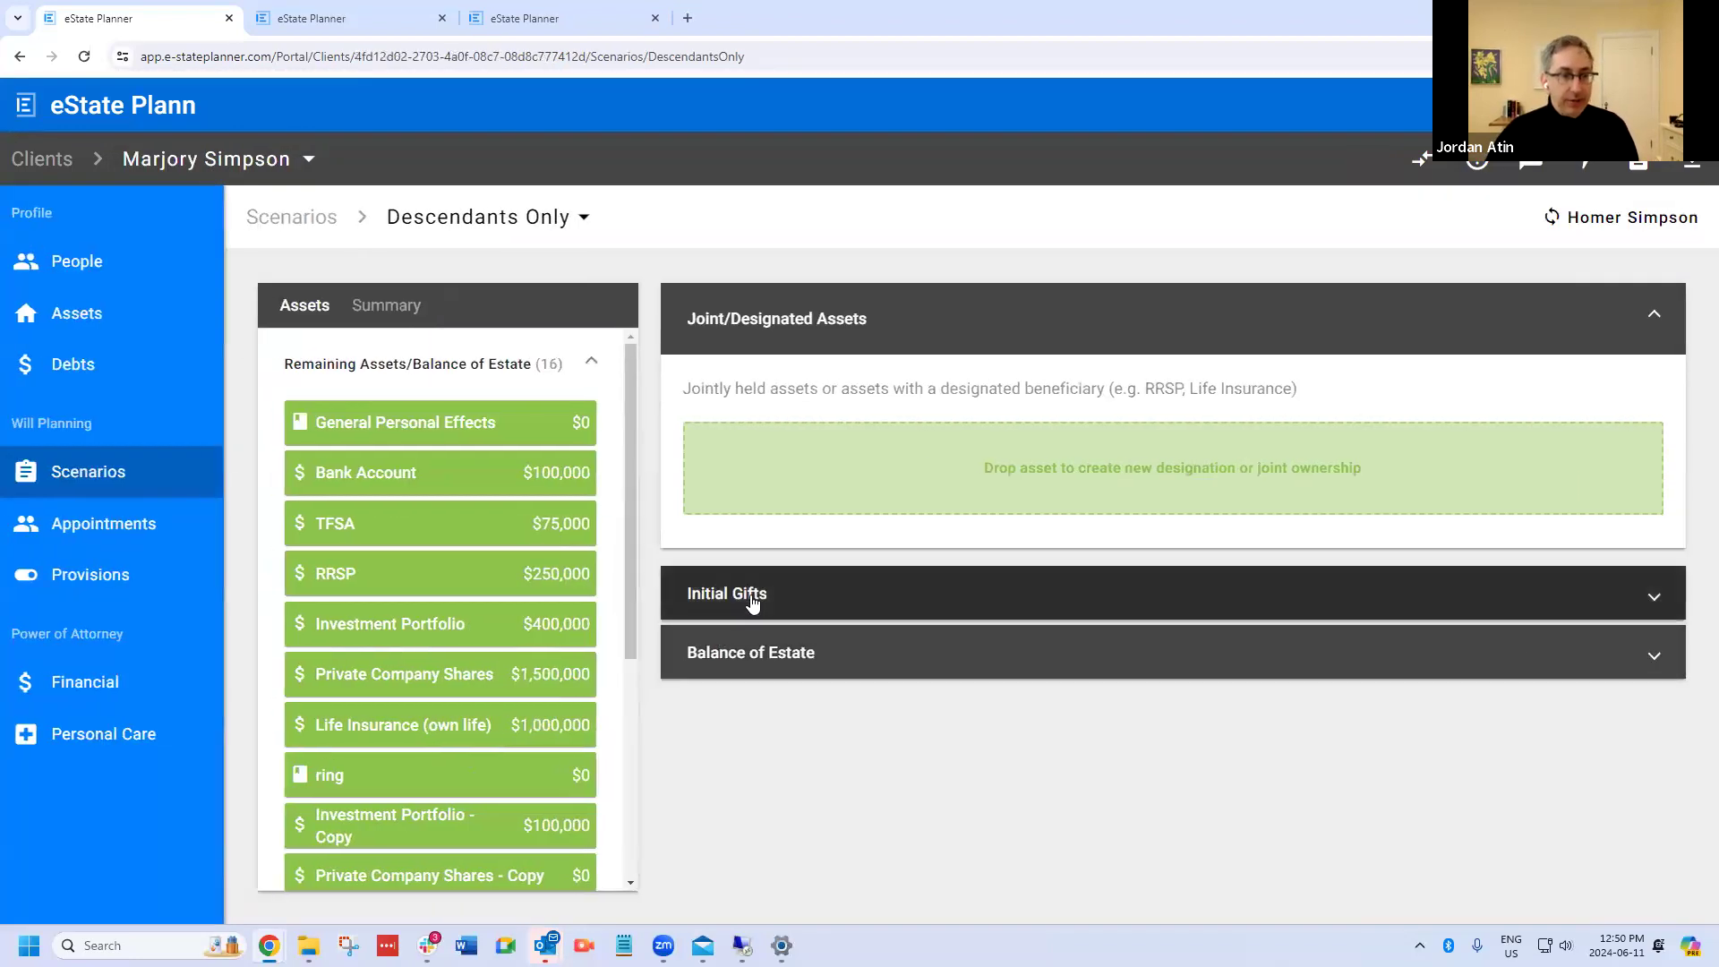
{"action": "left_click", "coordinate": [752, 603]}
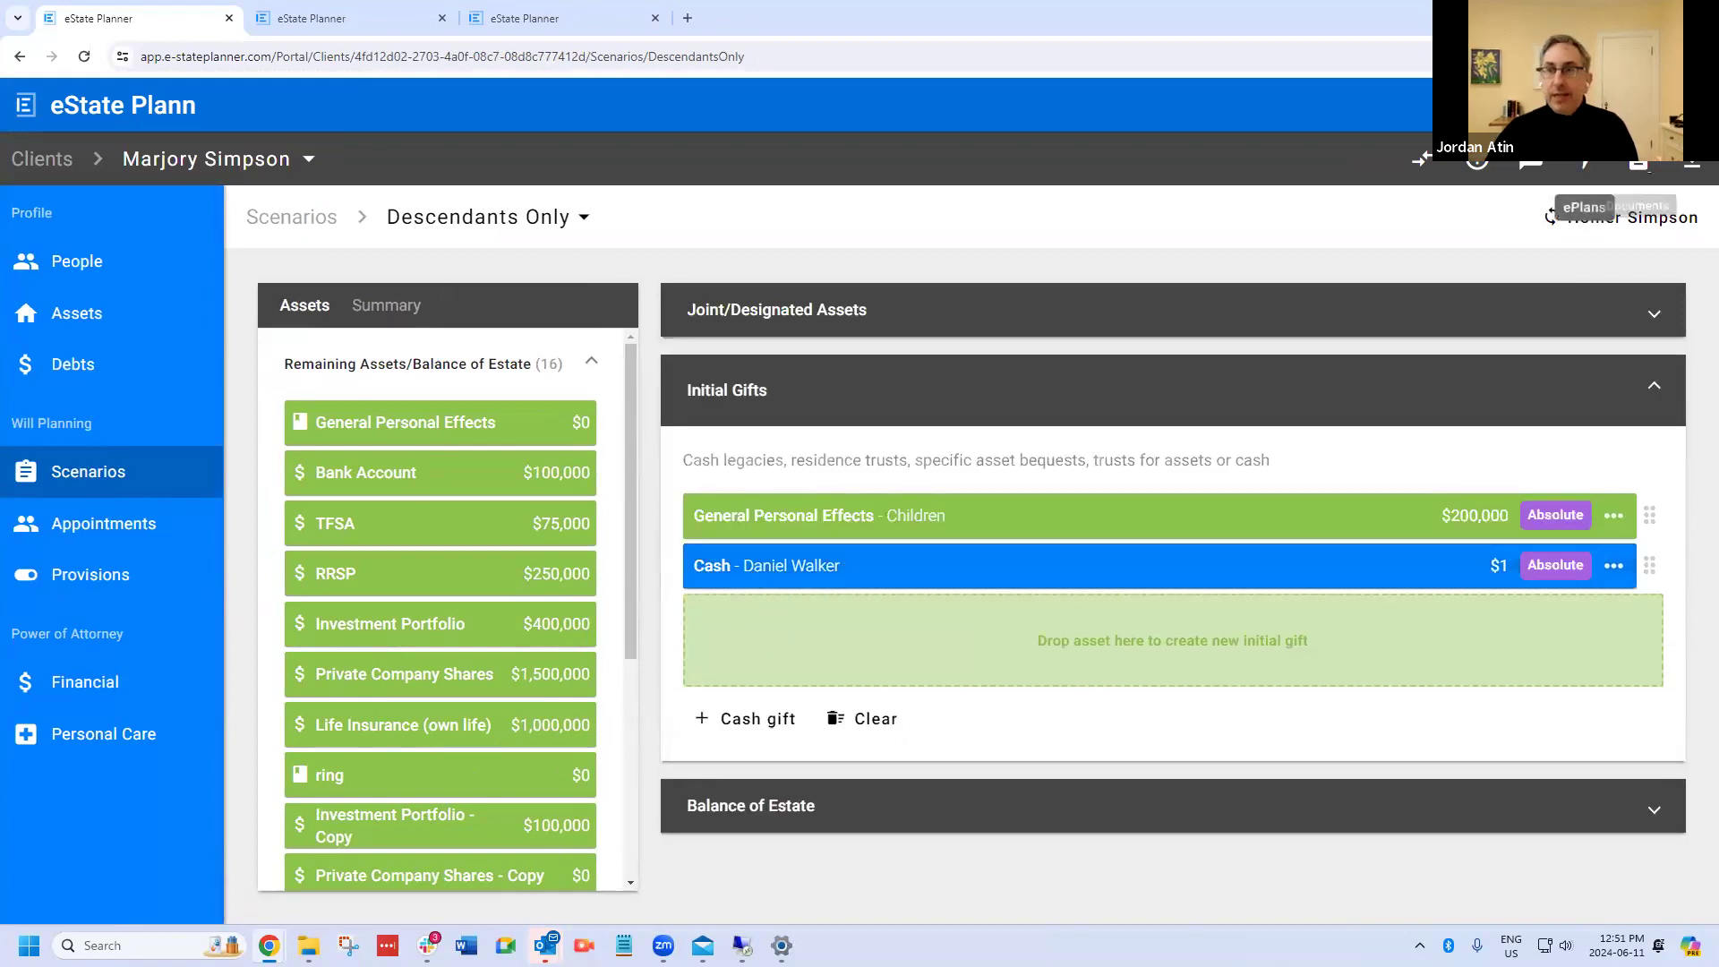
Step: Open the Multiple Wills document for the spouse
{"action": "left_click", "coordinate": [1638, 164]}
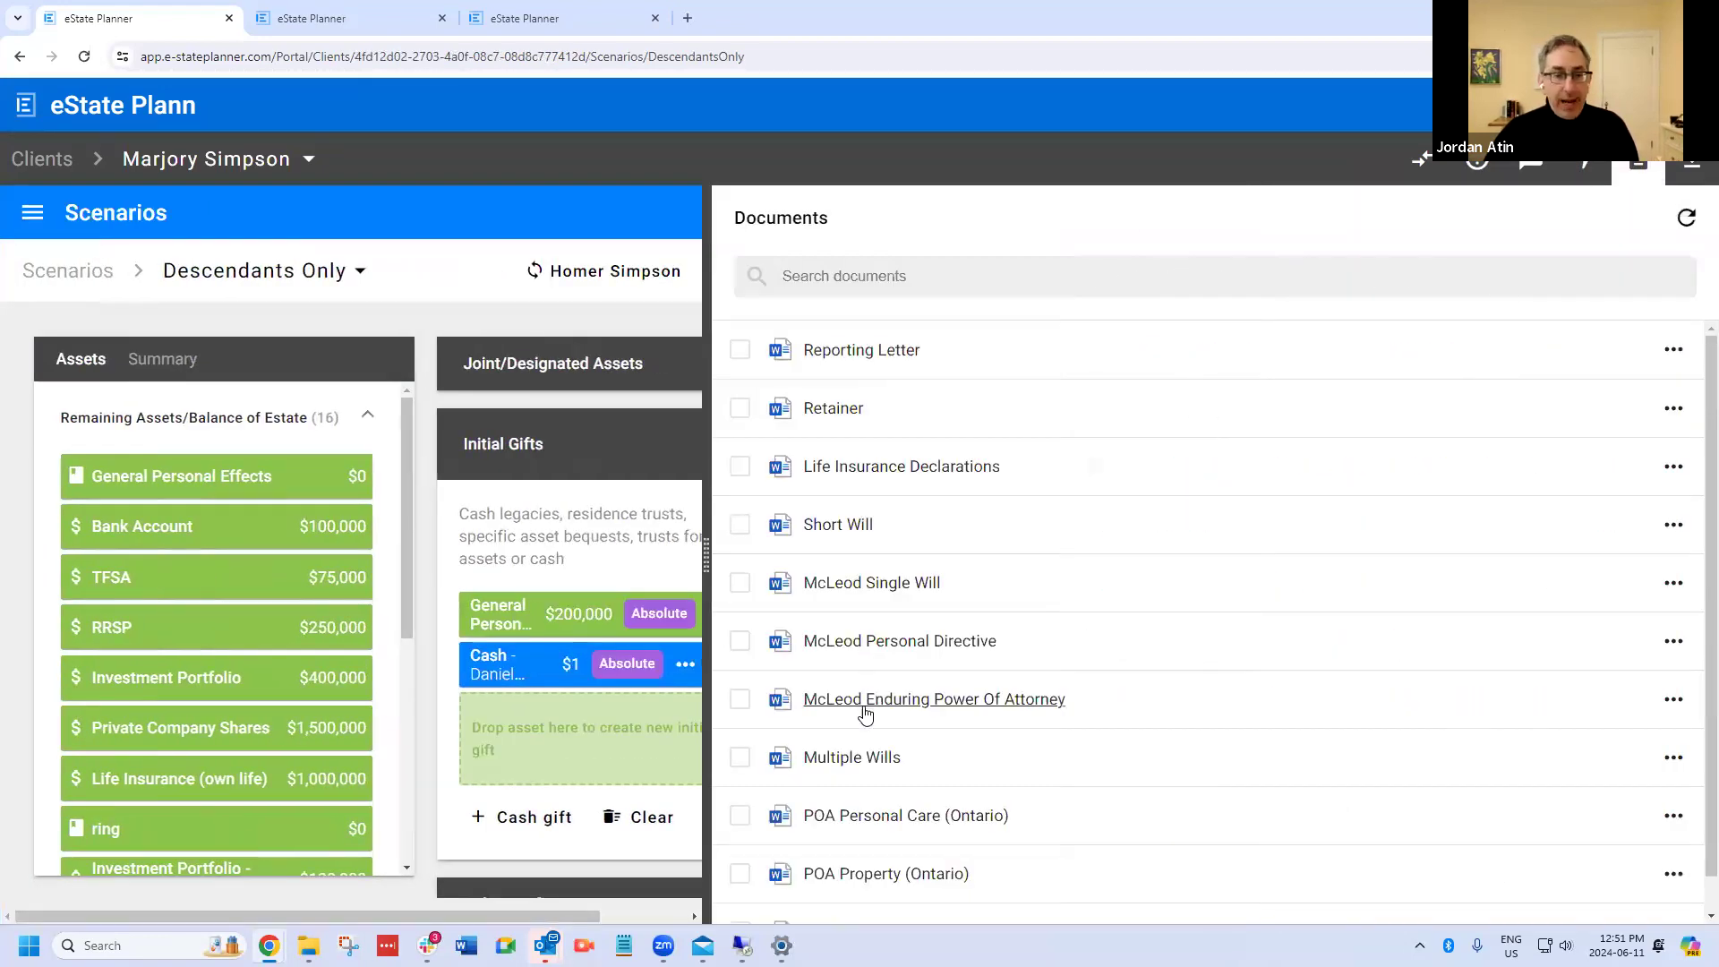
{"action": "left_click", "coordinate": [851, 759]}
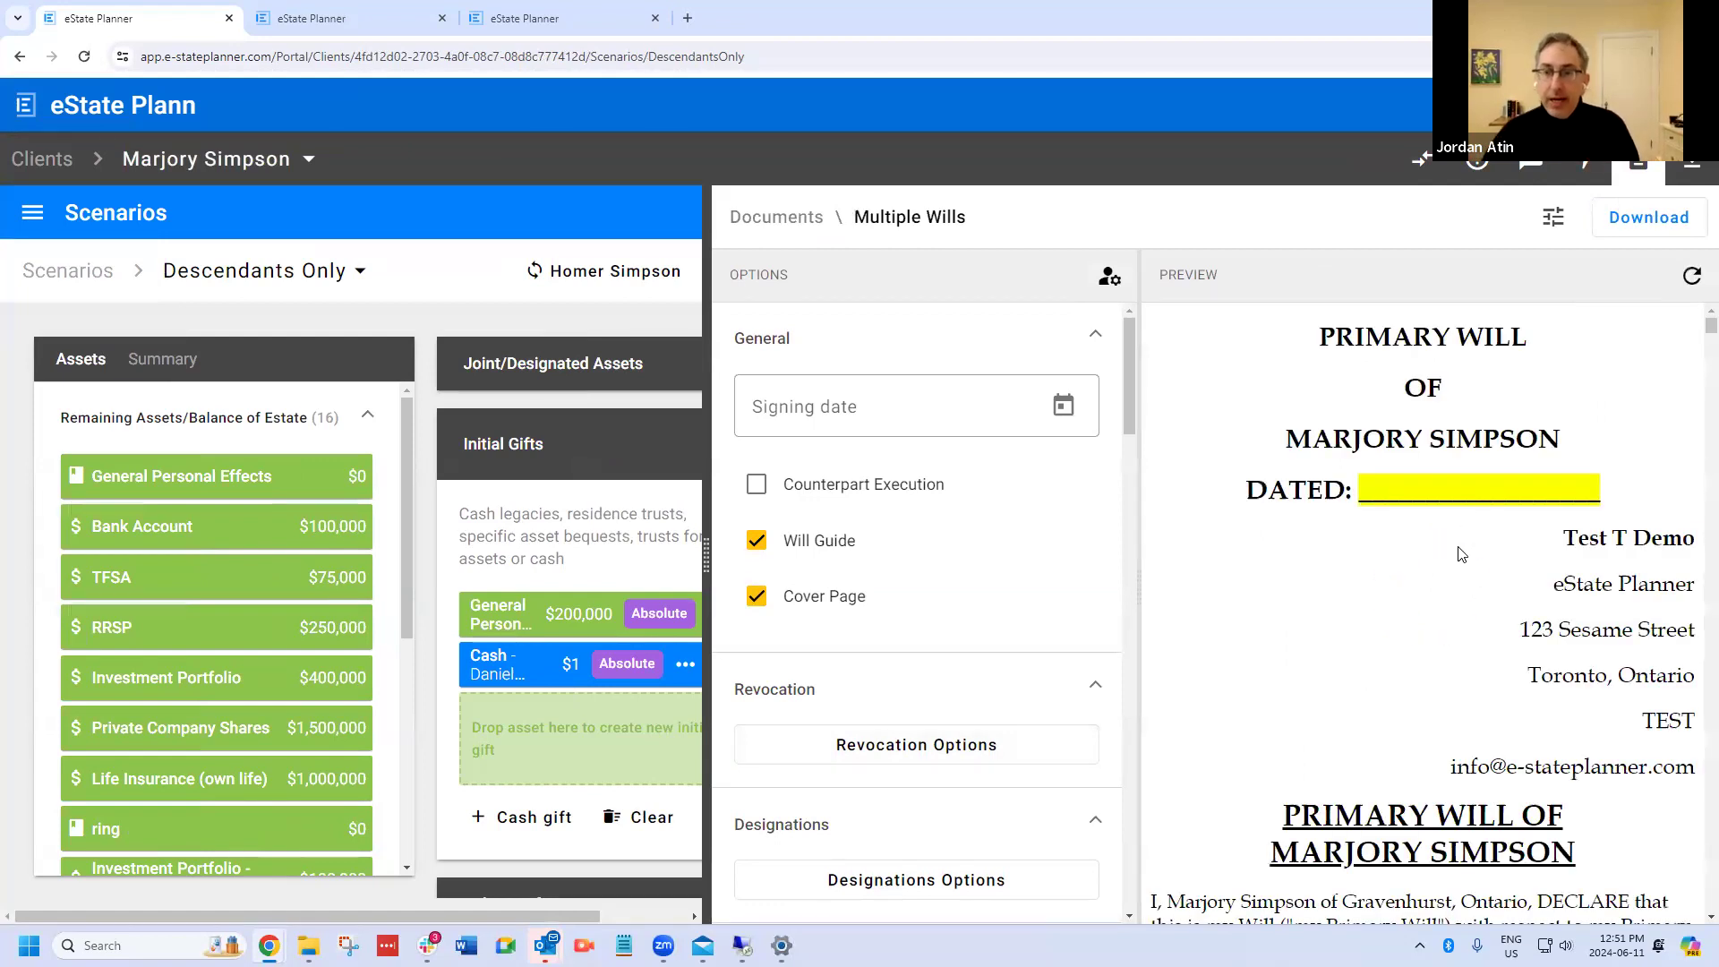
Step: Review the spouse's Multiple Wills preview down to the Payment of Double Legacies clause
{"action": "scroll", "coordinate": [1460, 554], "scroll_direction": "down", "scroll_amount": 20}
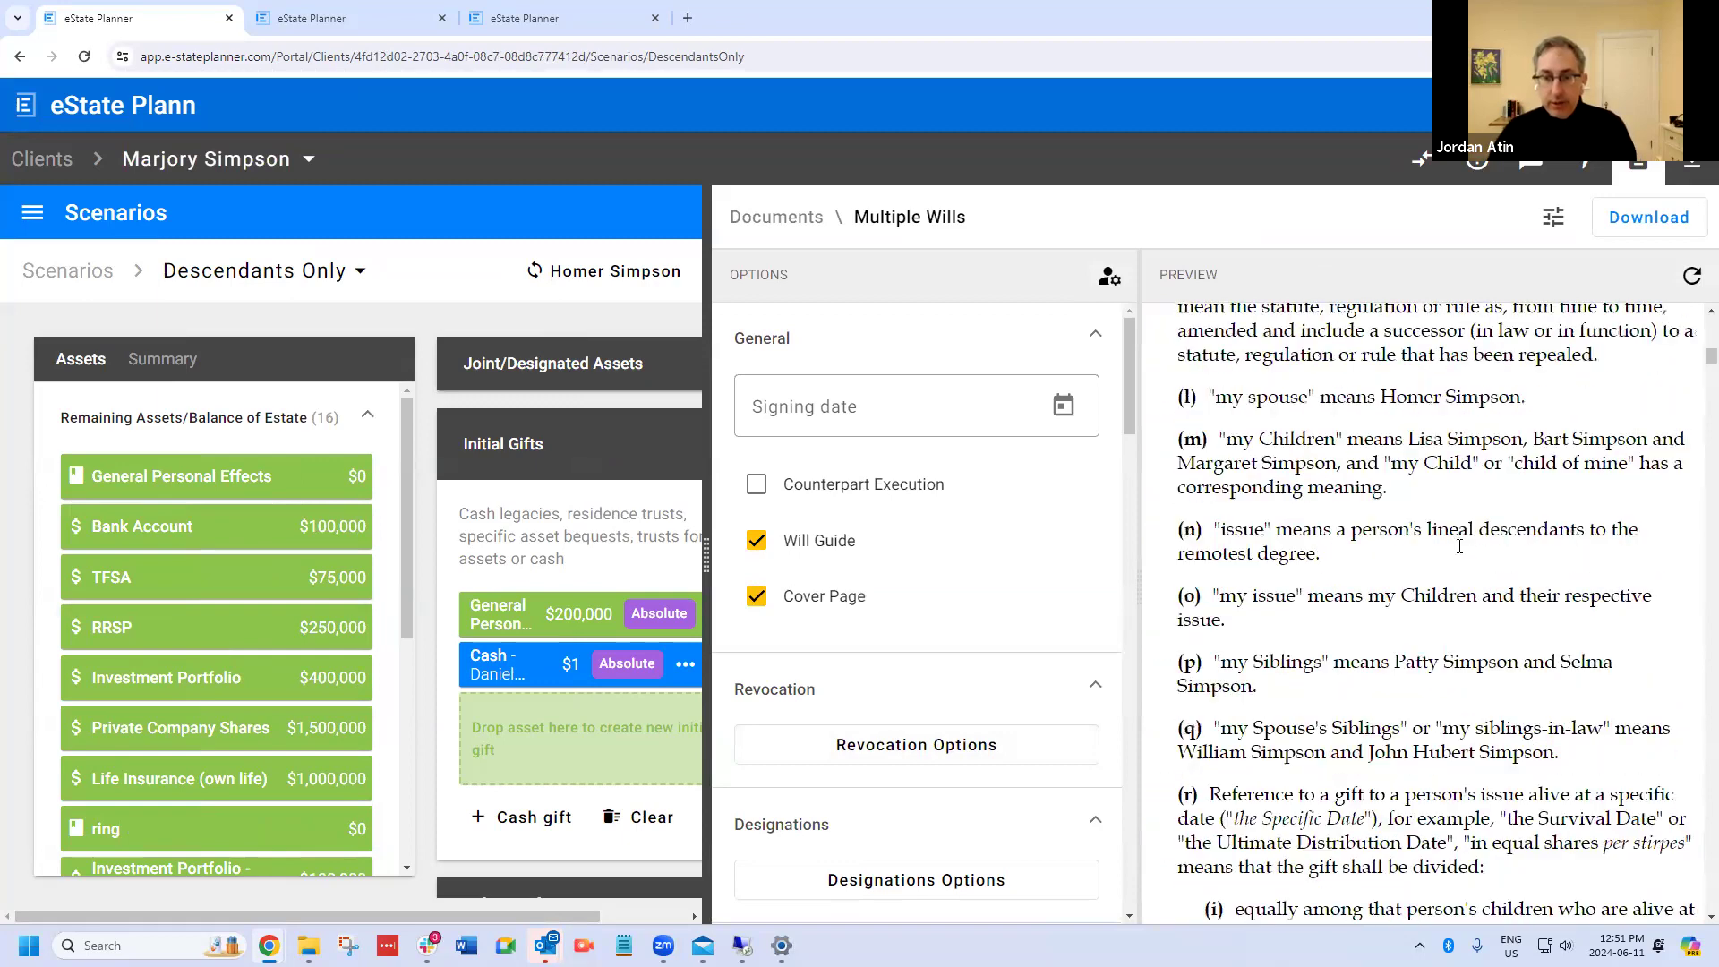
{"action": "scroll", "coordinate": [1460, 545], "scroll_direction": "down", "scroll_amount": 20}
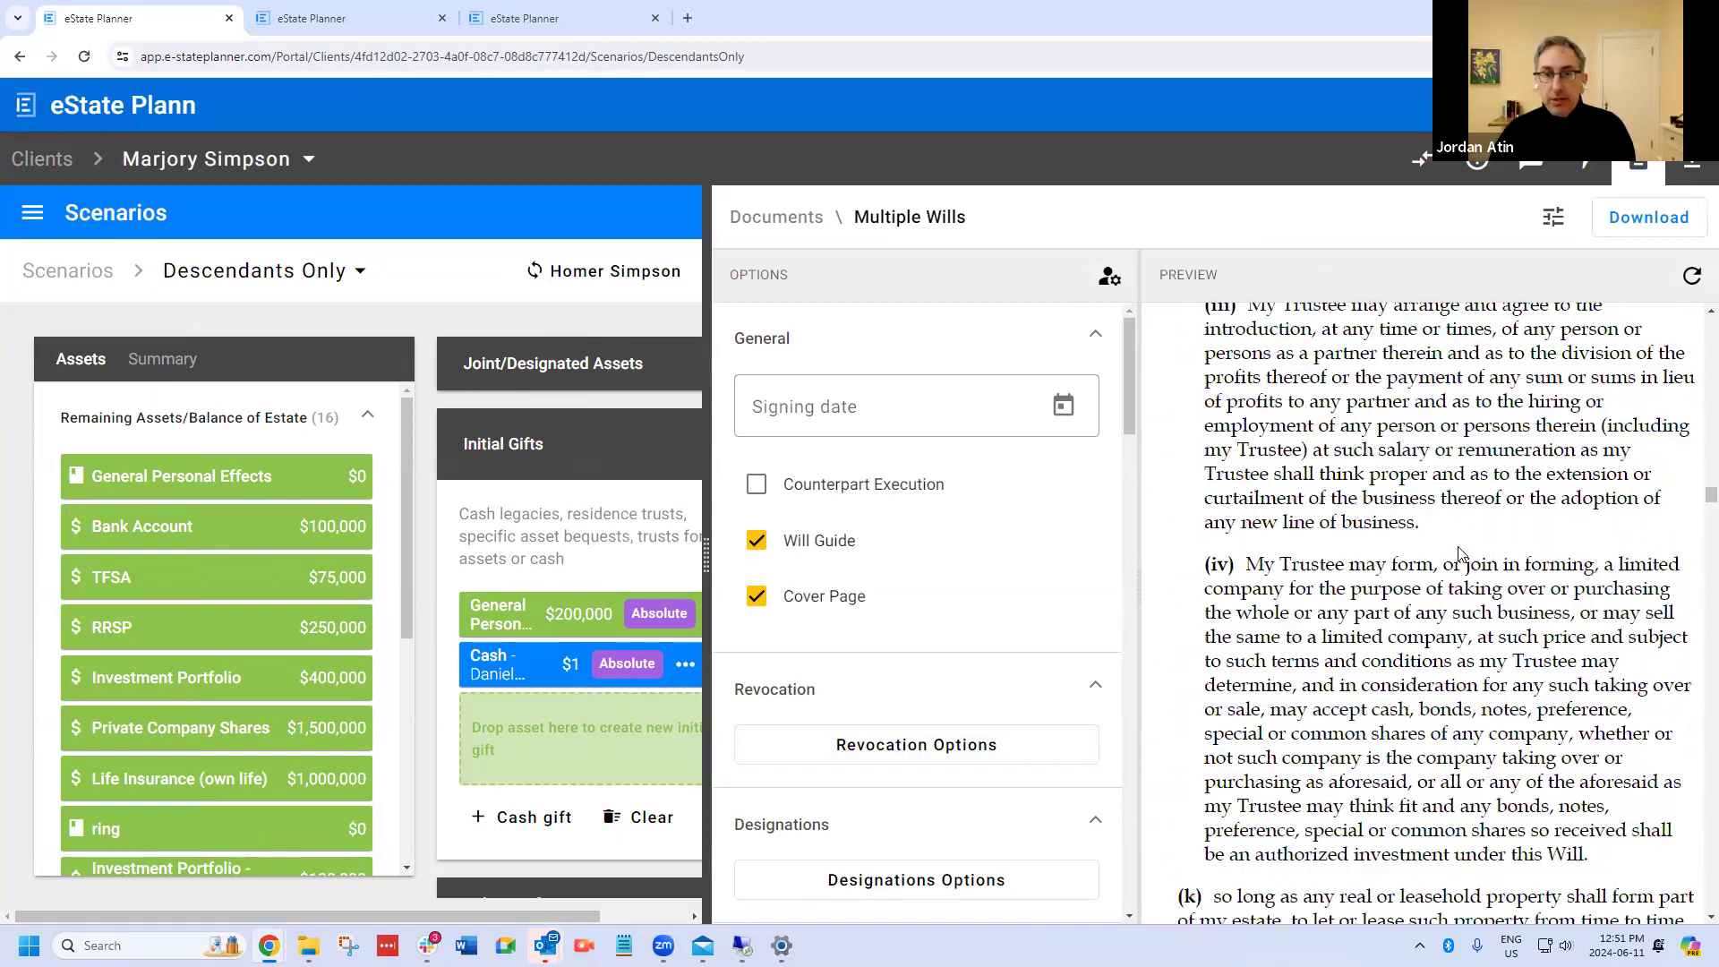
{"action": "scroll", "coordinate": [1460, 547], "scroll_direction": "down", "scroll_amount": 10}
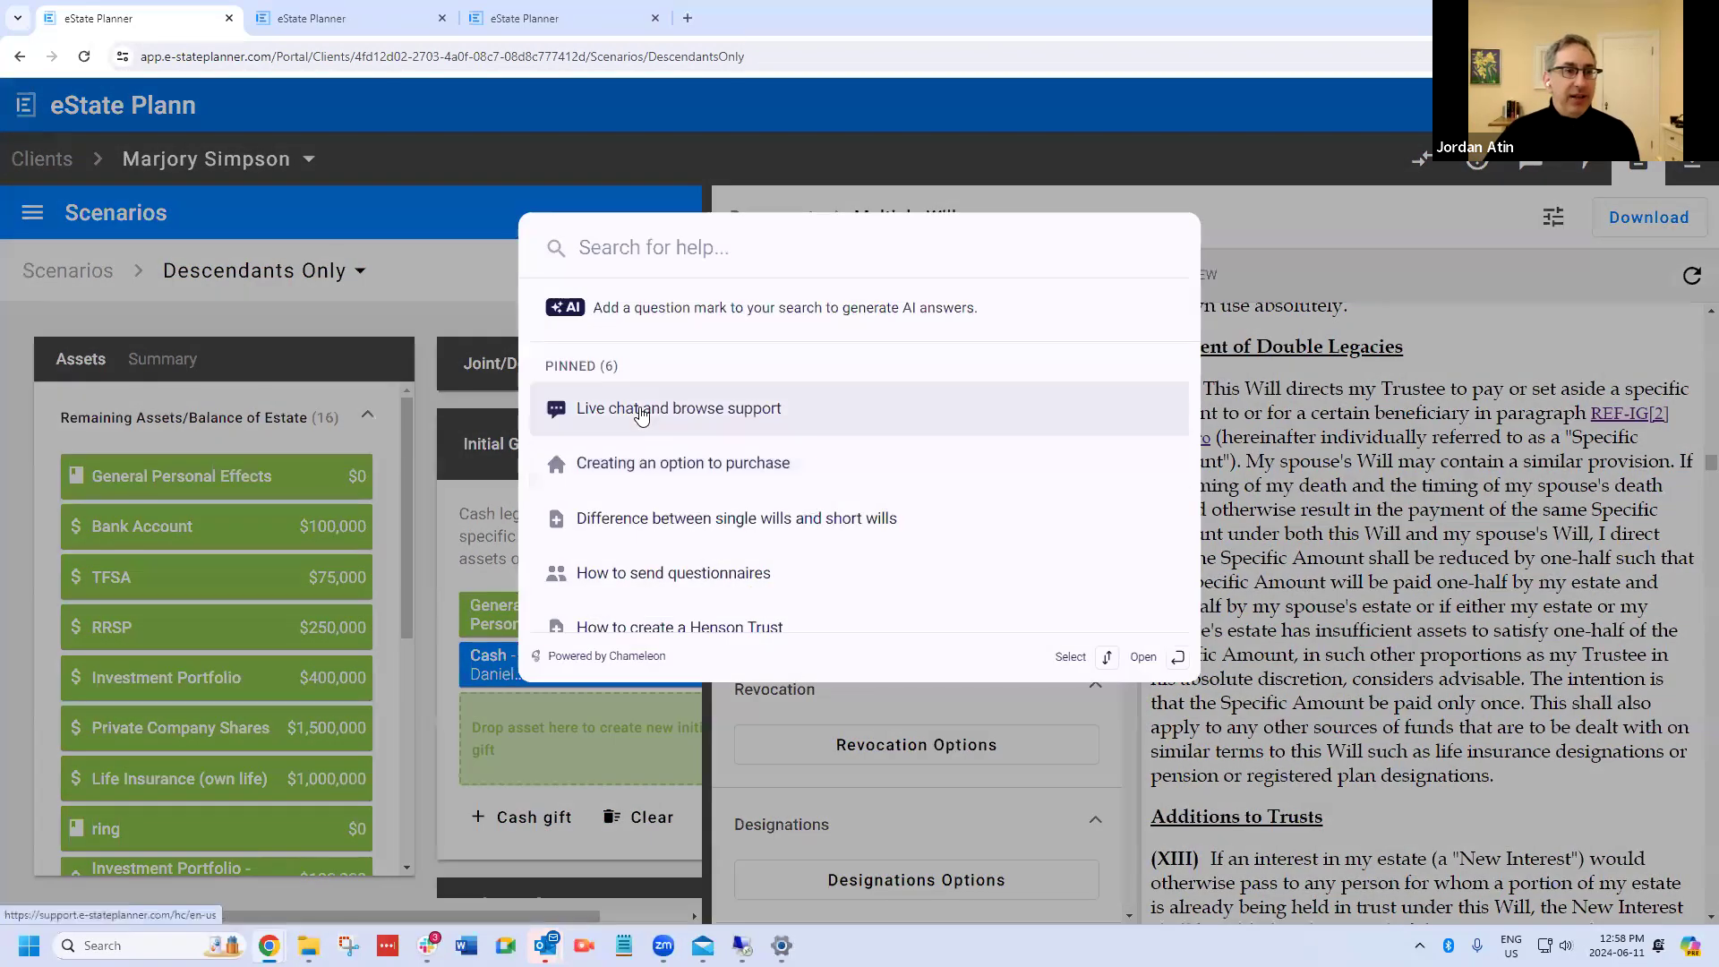
Step: Open the support site's live chat form from the help search, and return to the Multiple Wills document
{"action": "left_click", "coordinate": [653, 412]}
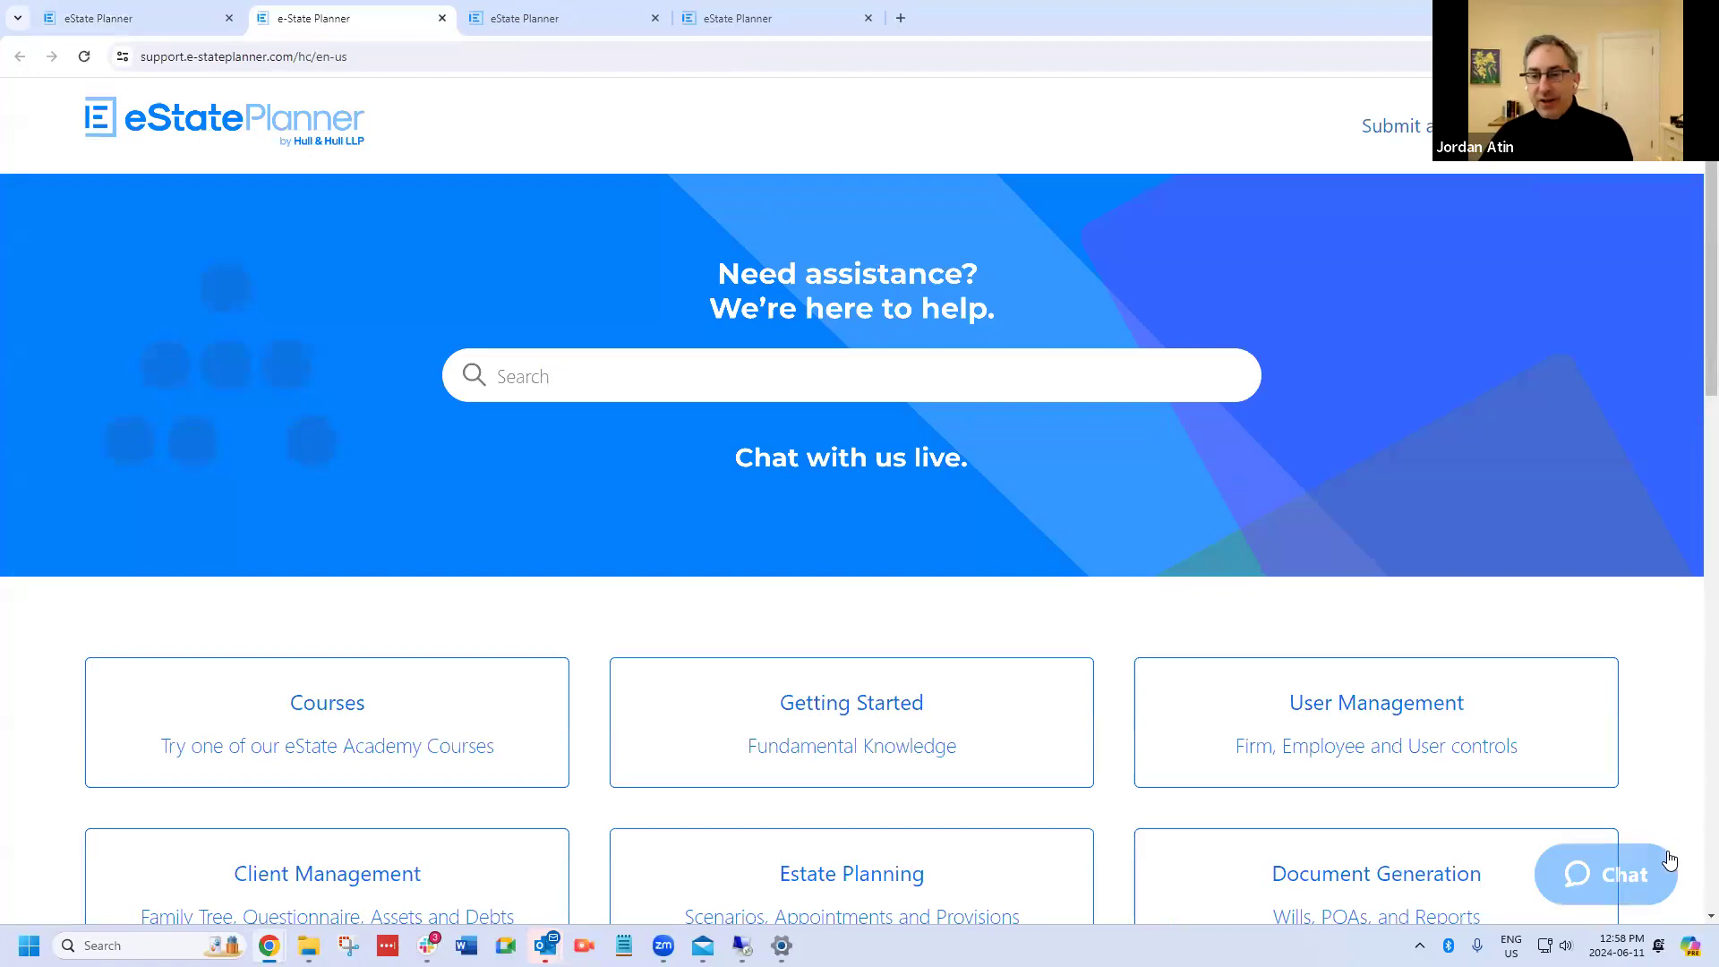
{"action": "left_click", "coordinate": [1627, 877]}
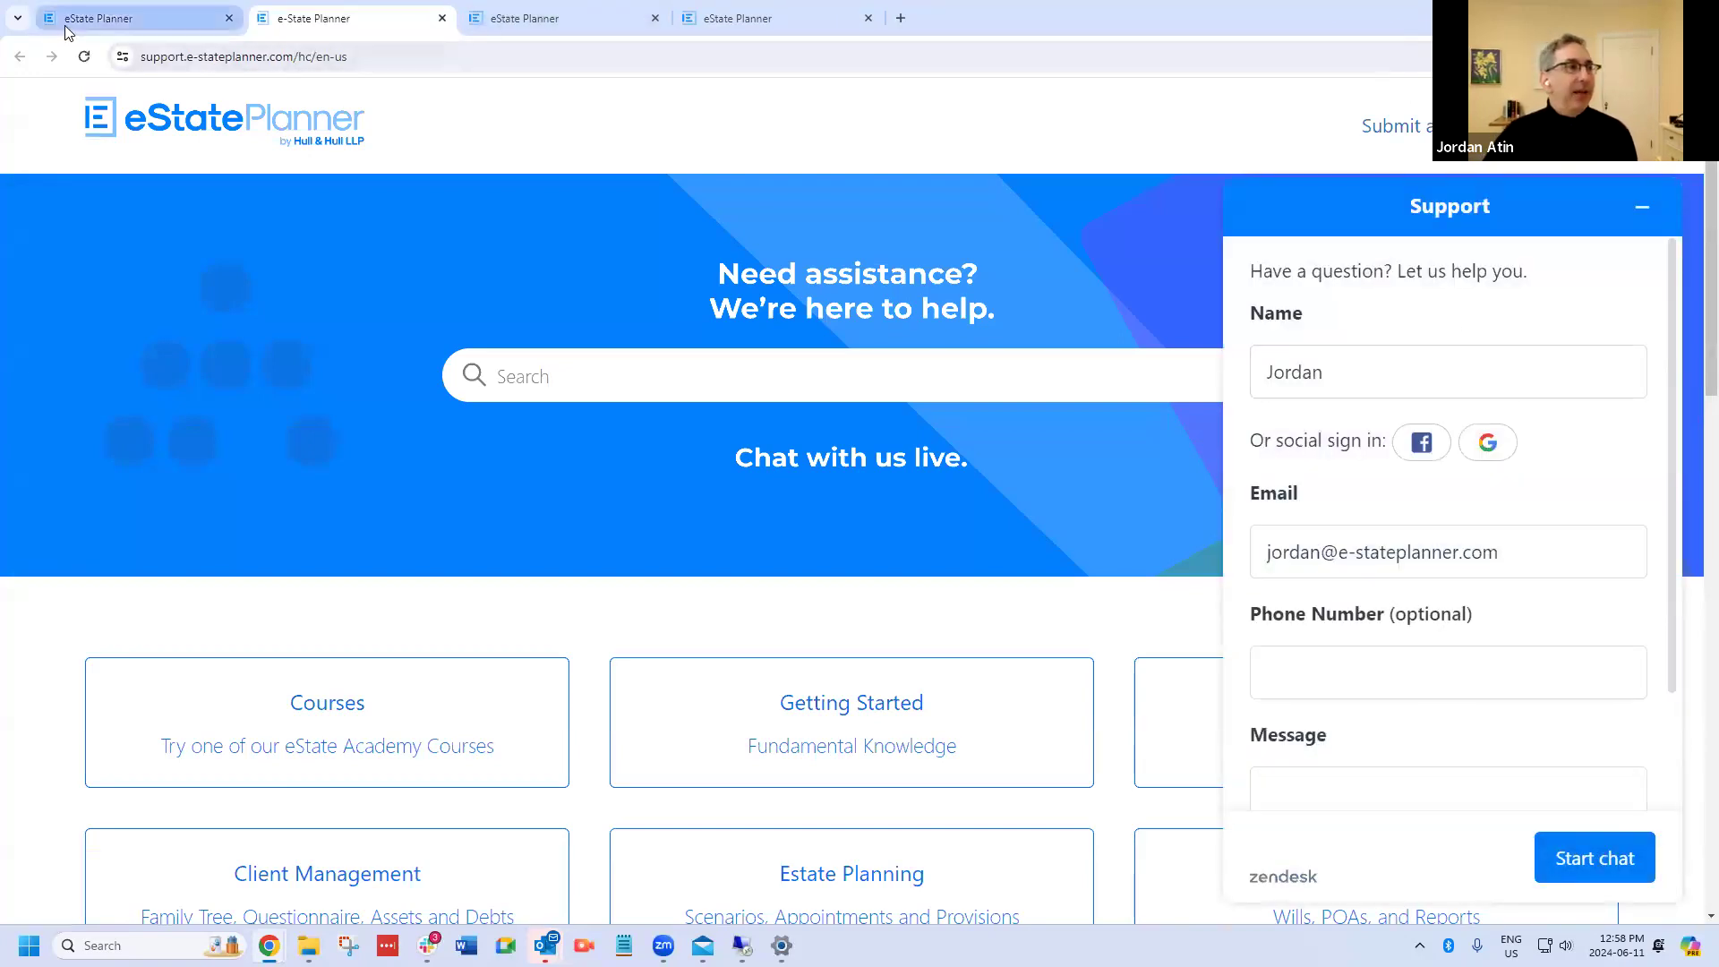
{"action": "left_click", "coordinate": [108, 19]}
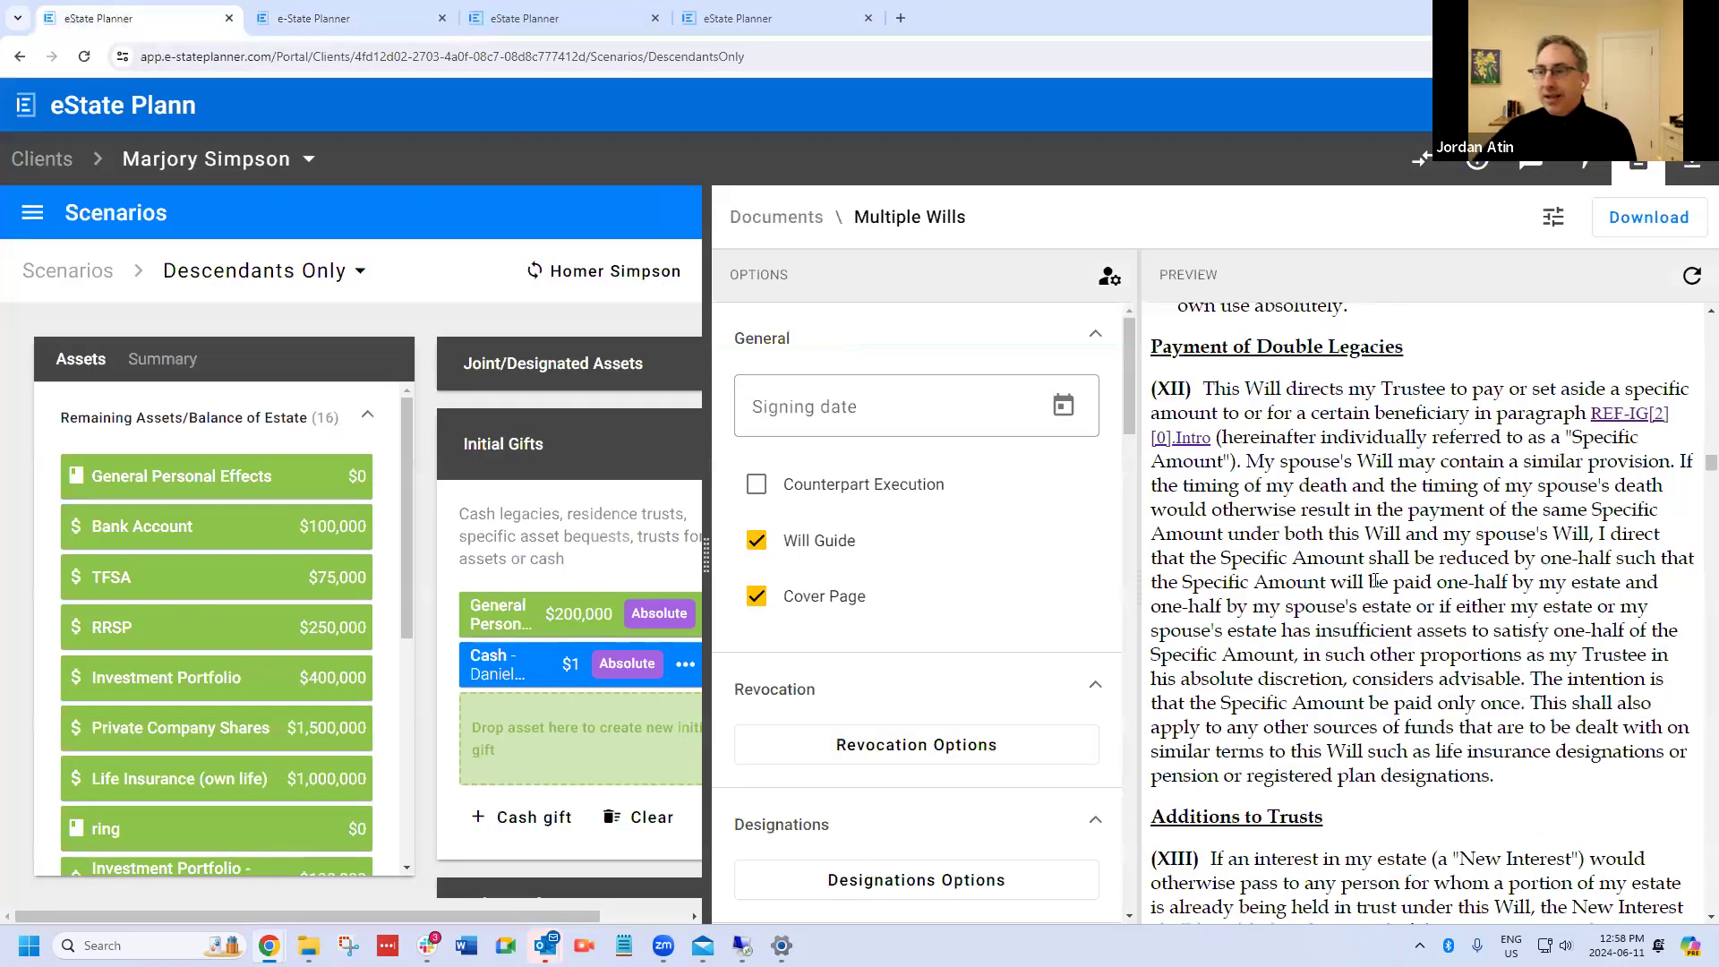